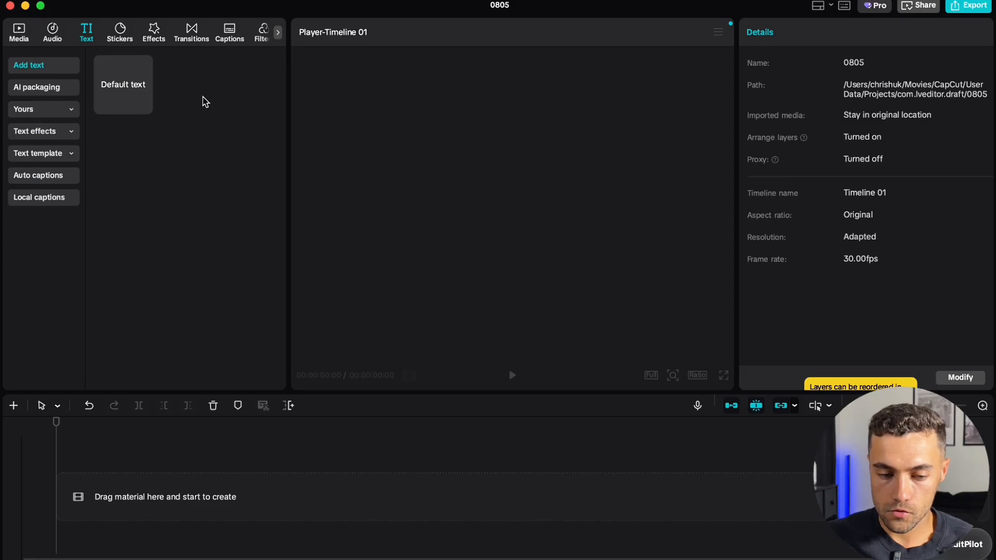
Look through the sticker, effect, transition, caption, adjustment and filter libraries
{"action": "left_click", "coordinate": [121, 35]}
{"action": "left_click", "coordinate": [155, 36]}
{"action": "left_click", "coordinate": [206, 34]}
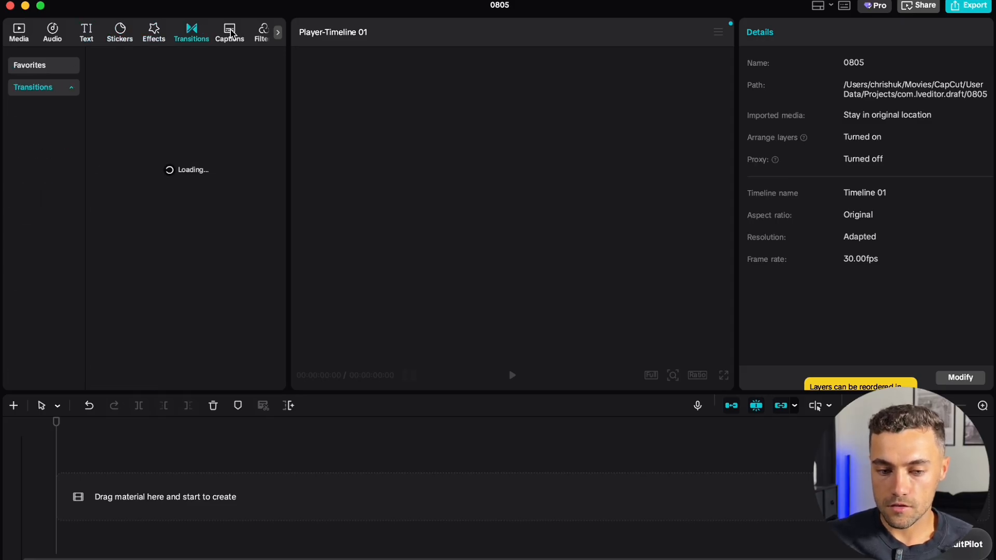
{"action": "left_click", "coordinate": [229, 33]}
{"action": "left_click", "coordinate": [278, 32]}
{"action": "left_click", "coordinate": [192, 33]}
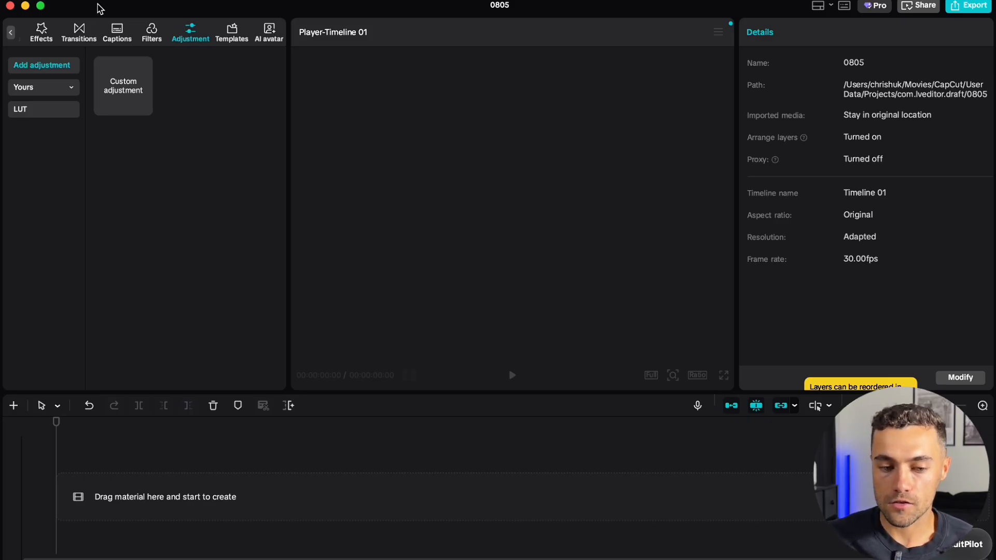
{"action": "left_click", "coordinate": [129, 30]}
{"action": "left_click", "coordinate": [155, 36]}
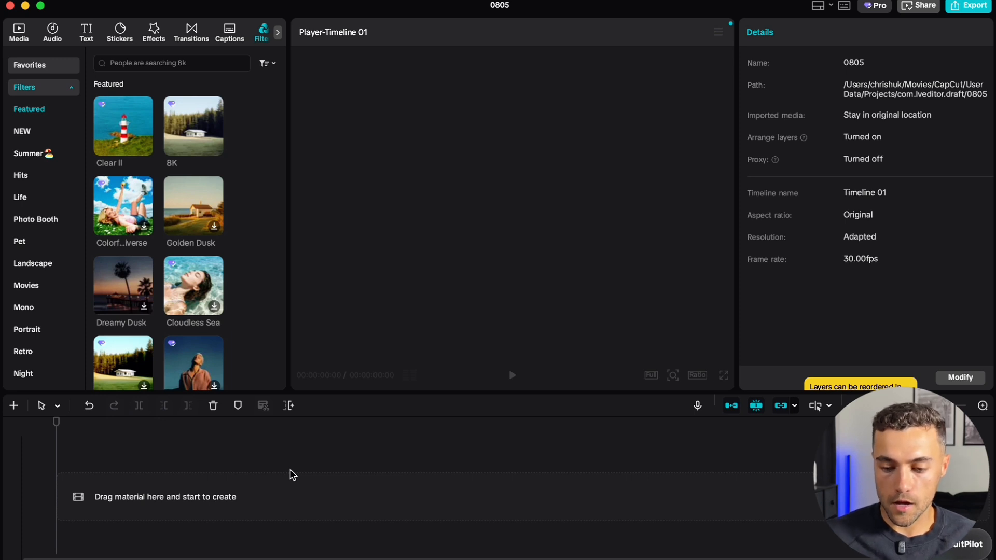
Import the Capcut Demo folder from Documents as media and open it in the media library
{"action": "left_click", "coordinate": [20, 33]}
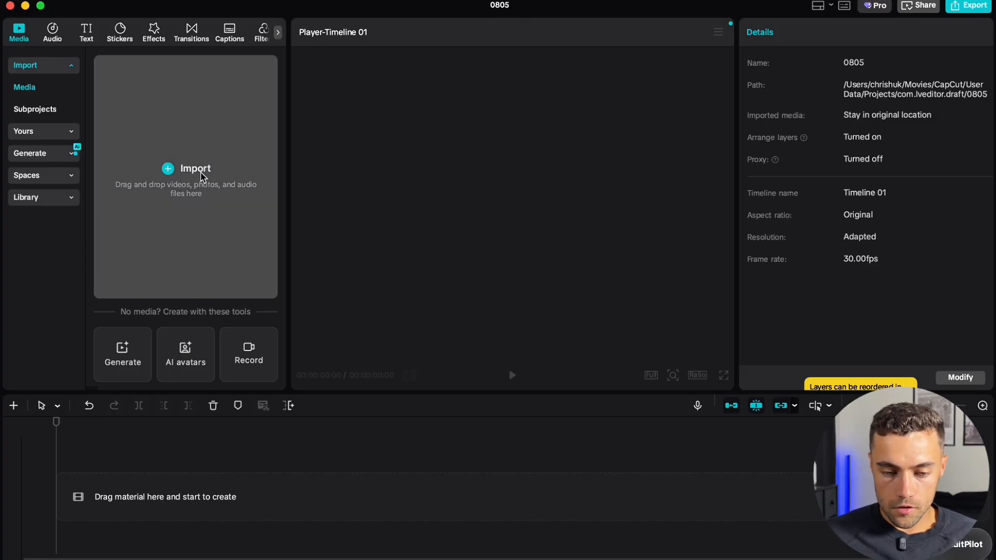
{"action": "left_click", "coordinate": [170, 175]}
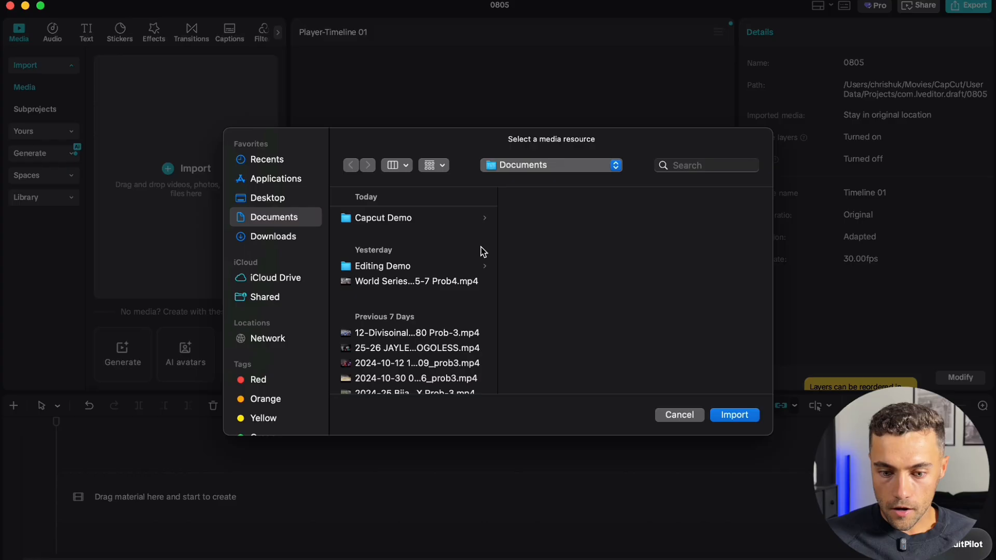
{"action": "left_click", "coordinate": [398, 222]}
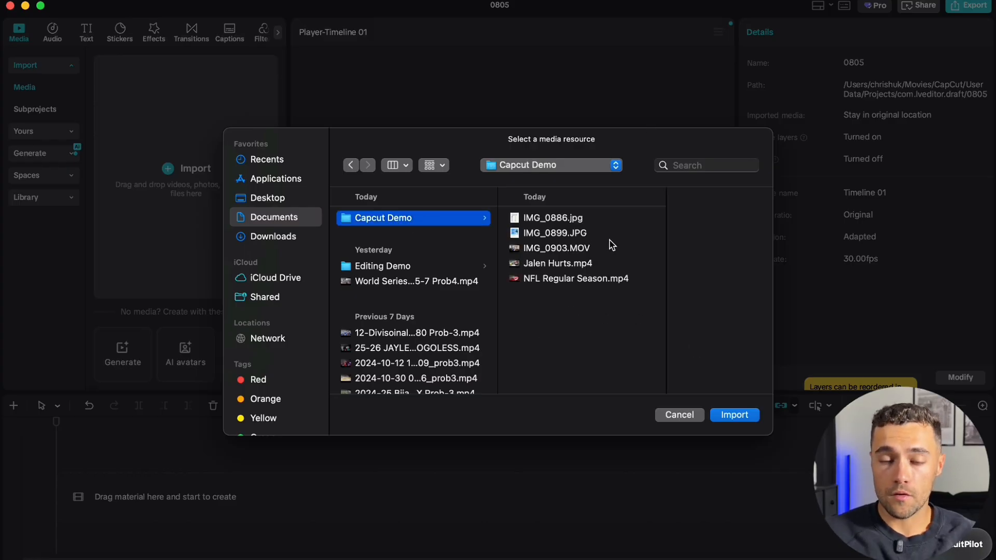
{"action": "left_click", "coordinate": [568, 248]}
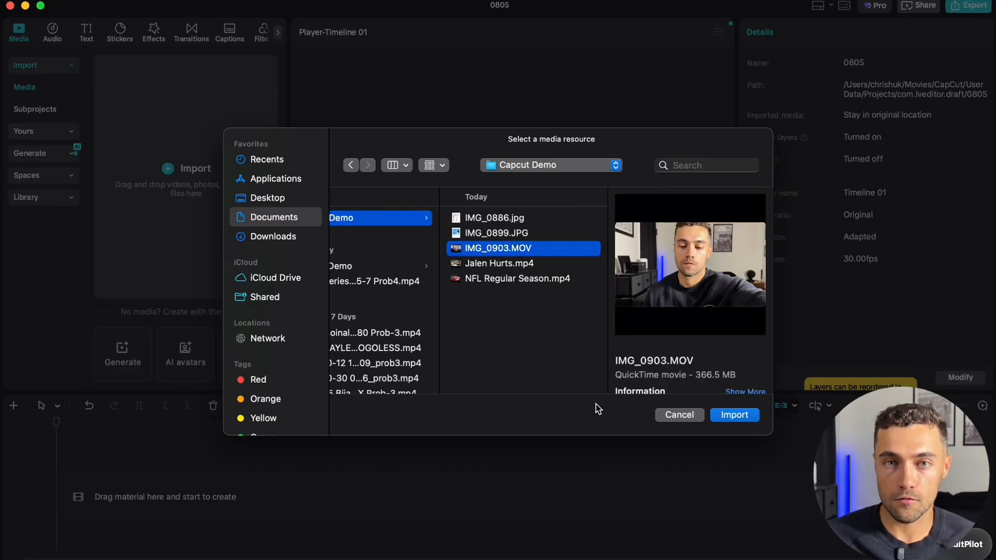
{"action": "left_click", "coordinate": [498, 351]}
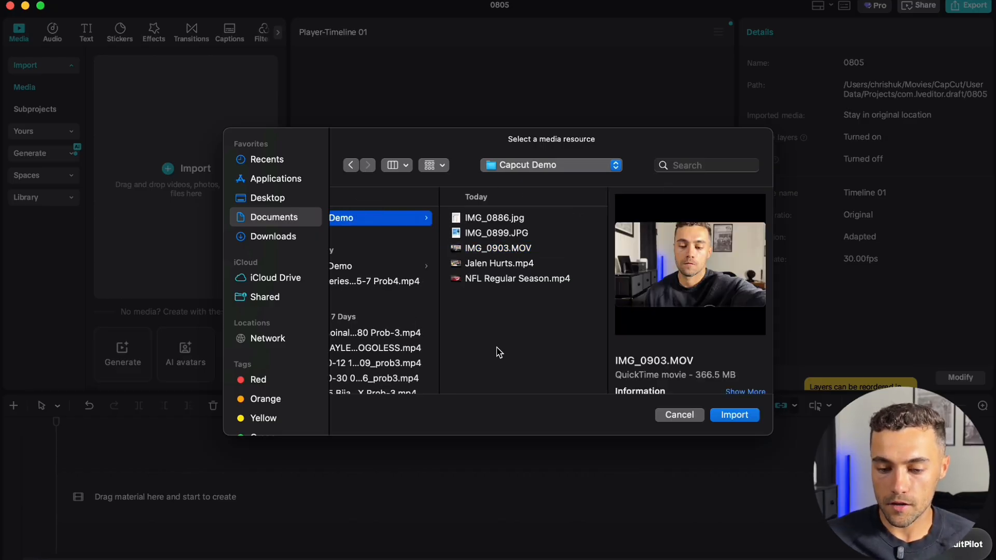
{"action": "left_click", "coordinate": [740, 420]}
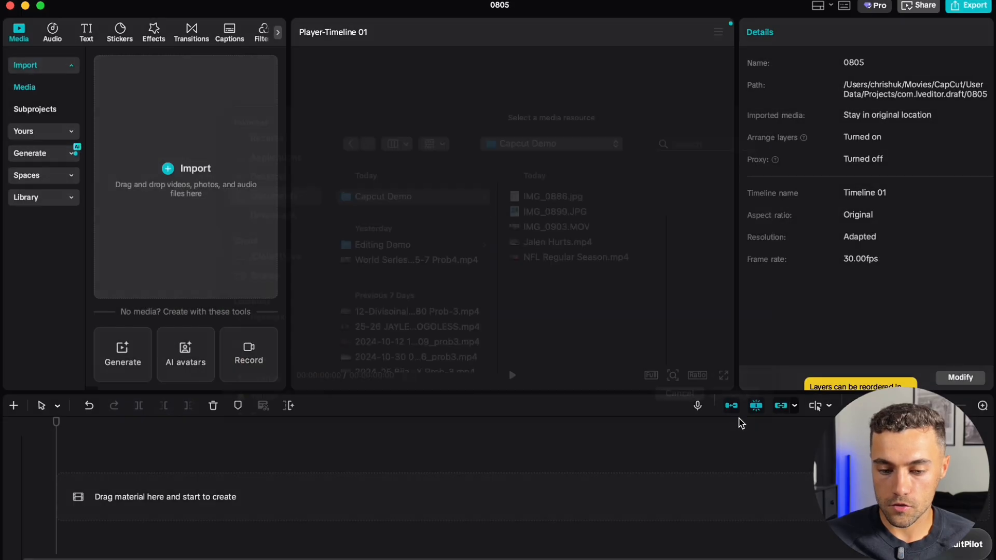
{"action": "double_click", "coordinate": [117, 119]}
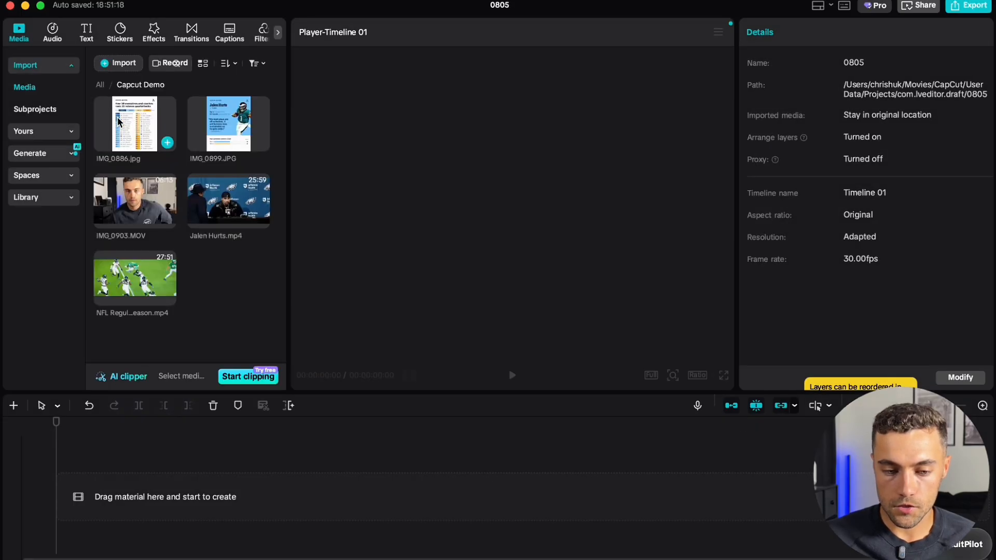
Preview IMG_0886.jpg, Jalen Hurts.mp4 and NFL Regular Season.mp4 from the imported folder
{"action": "left_click", "coordinate": [202, 129]}
{"action": "left_click", "coordinate": [136, 135]}
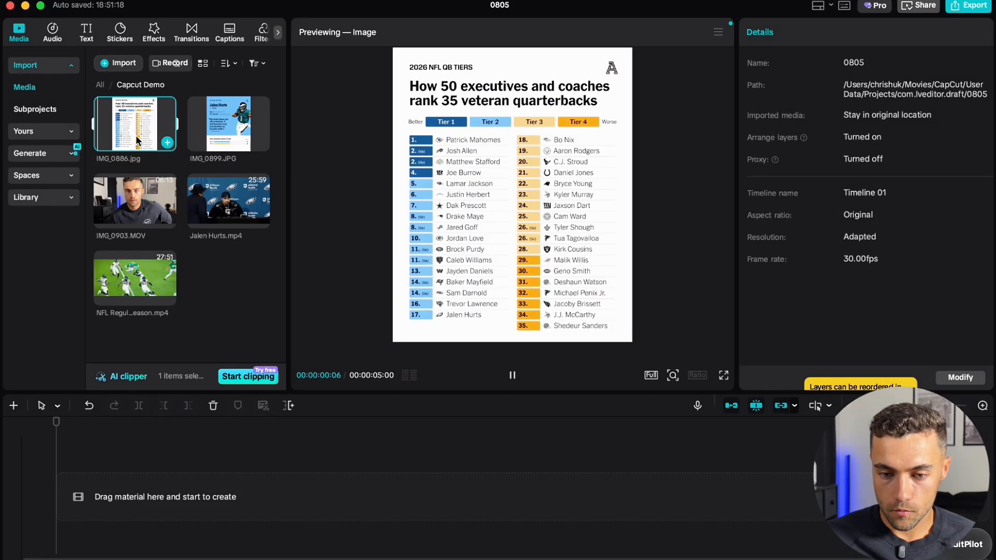
{"action": "left_click", "coordinate": [225, 190]}
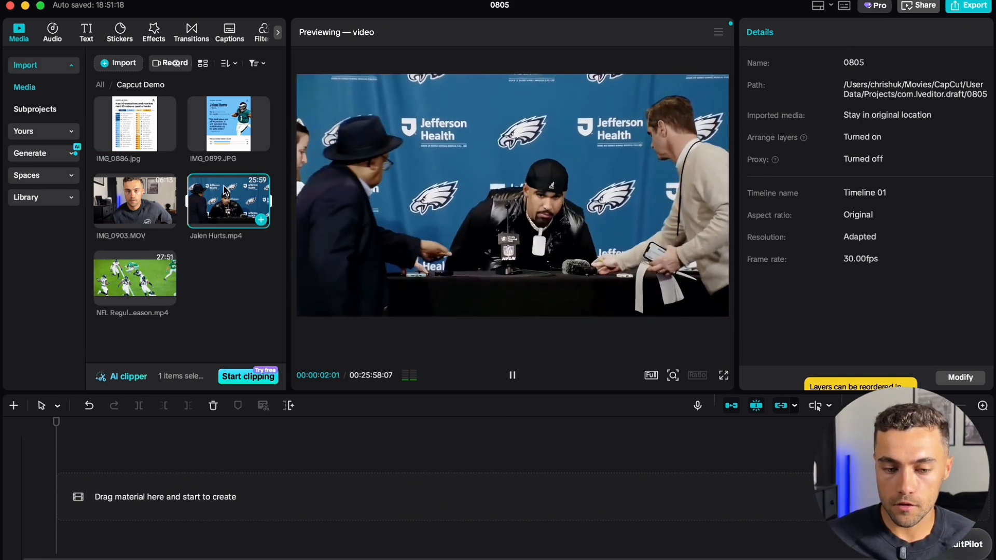
{"action": "left_click", "coordinate": [140, 275]}
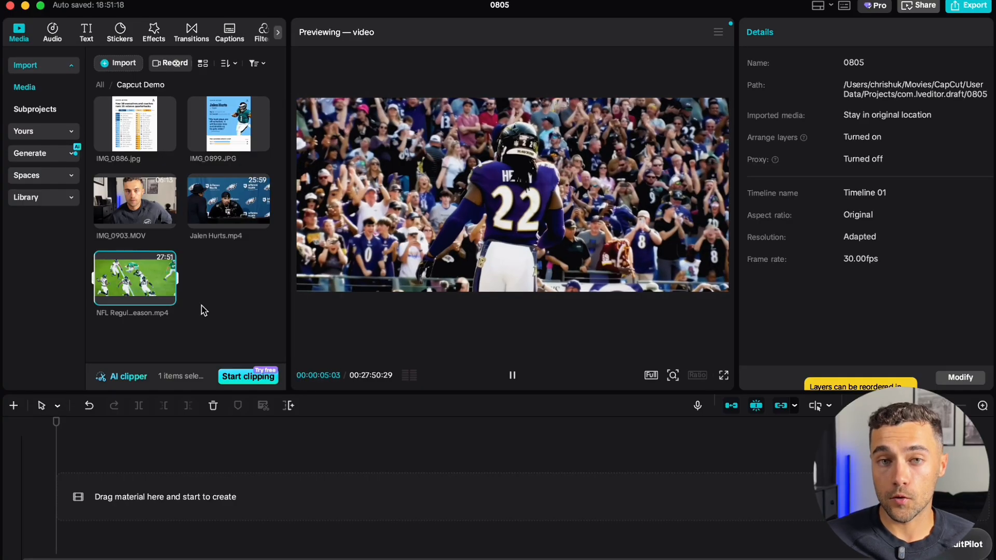
{"action": "left_click", "coordinate": [206, 310]}
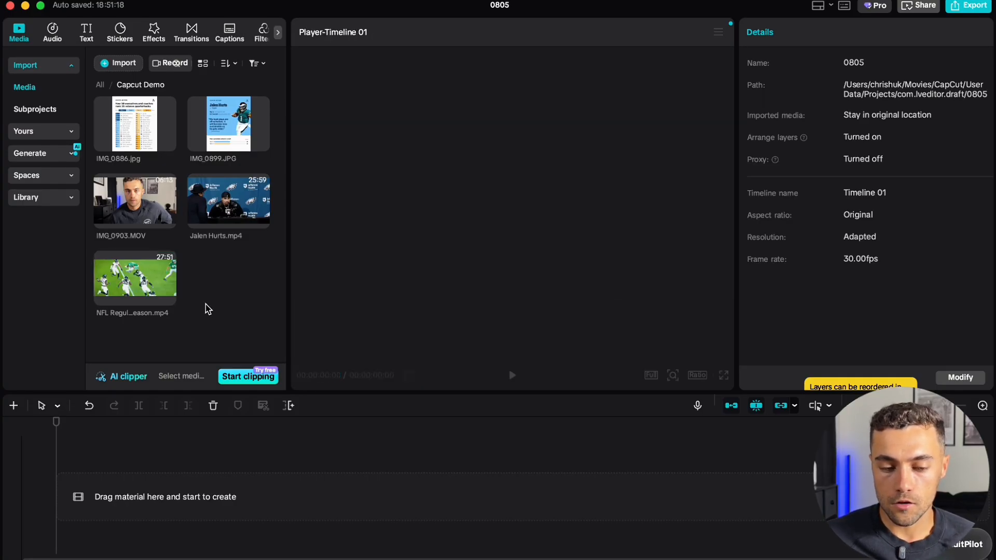
Place IMG_0903.MOV at the start of the empty timeline's main track
{"action": "left_click_drag", "start_coordinate": [136, 184], "coordinate": [117, 498]}
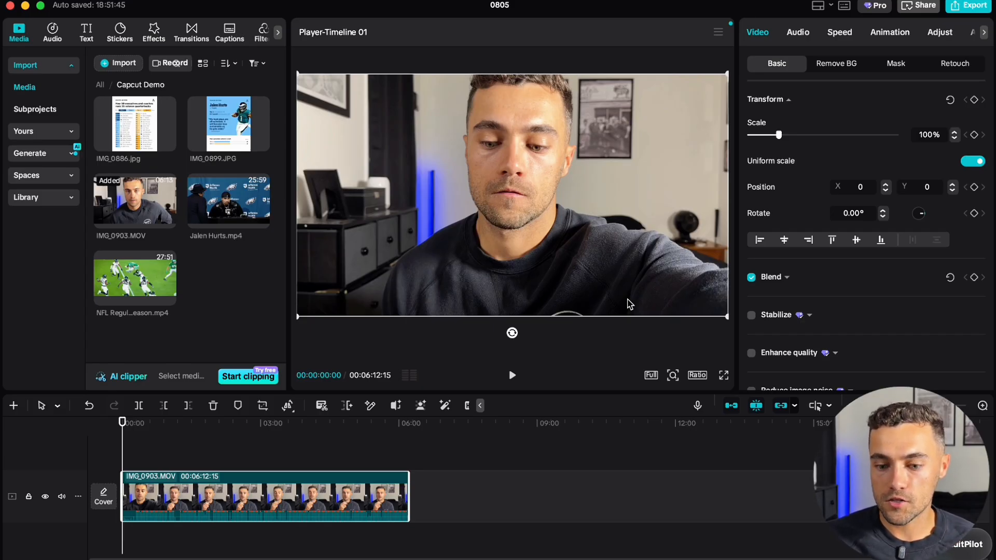
{"action": "left_click", "coordinate": [698, 375]}
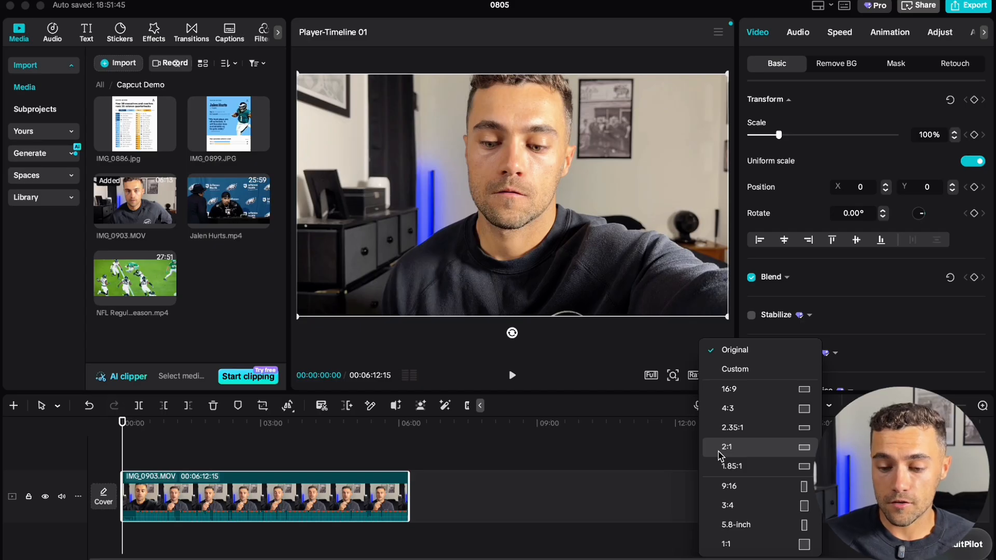
{"action": "left_click", "coordinate": [636, 360]}
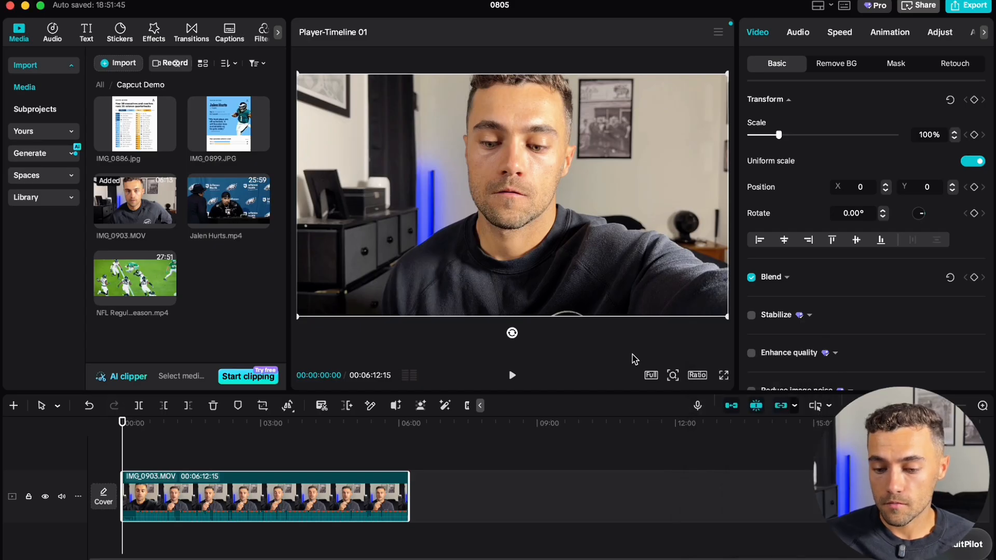
Set the project's aspect ratio to 9:16 and enlarge the clip to about 316% so it fills the vertical frame
{"action": "left_click", "coordinate": [698, 376]}
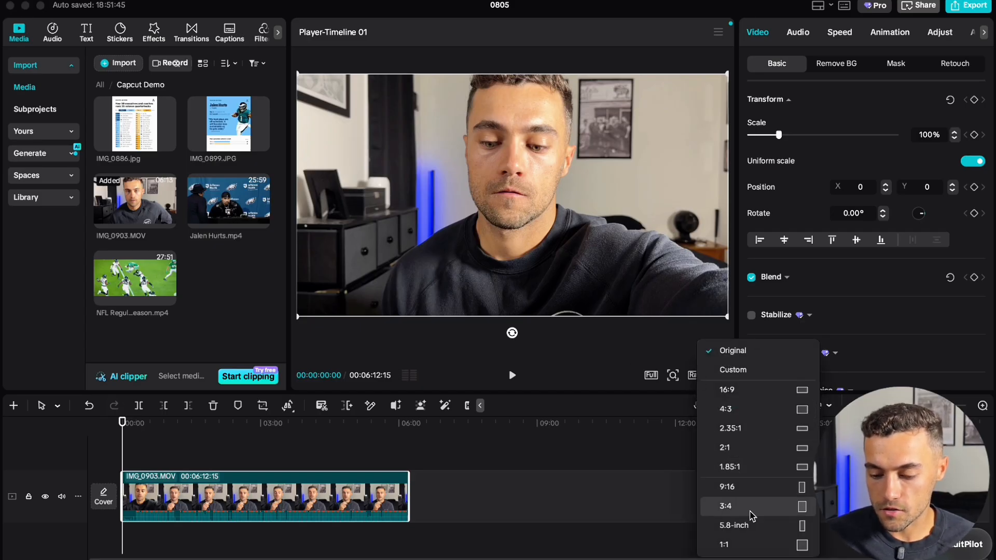
{"action": "left_click", "coordinate": [756, 487]}
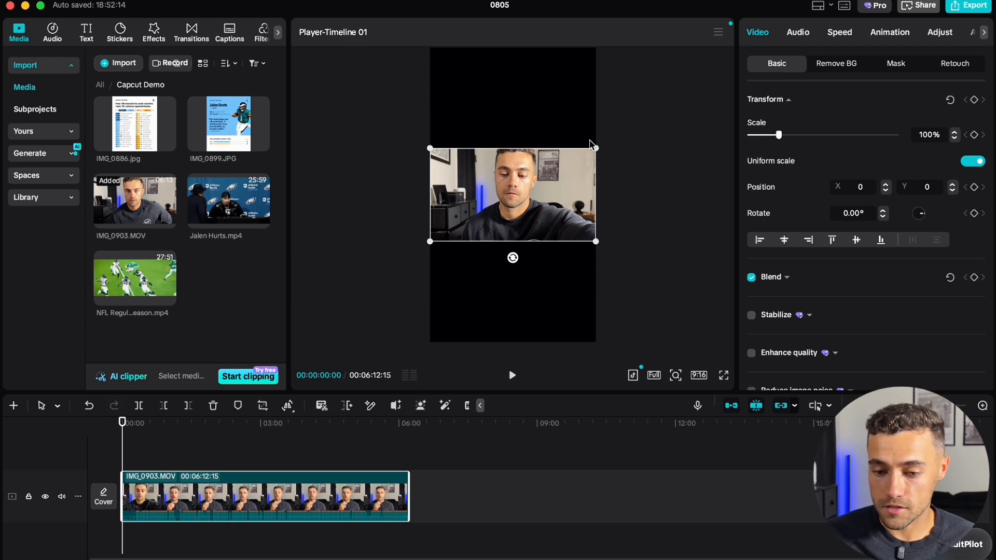
{"action": "left_click_drag", "start_coordinate": [594, 147], "coordinate": [938, 76]}
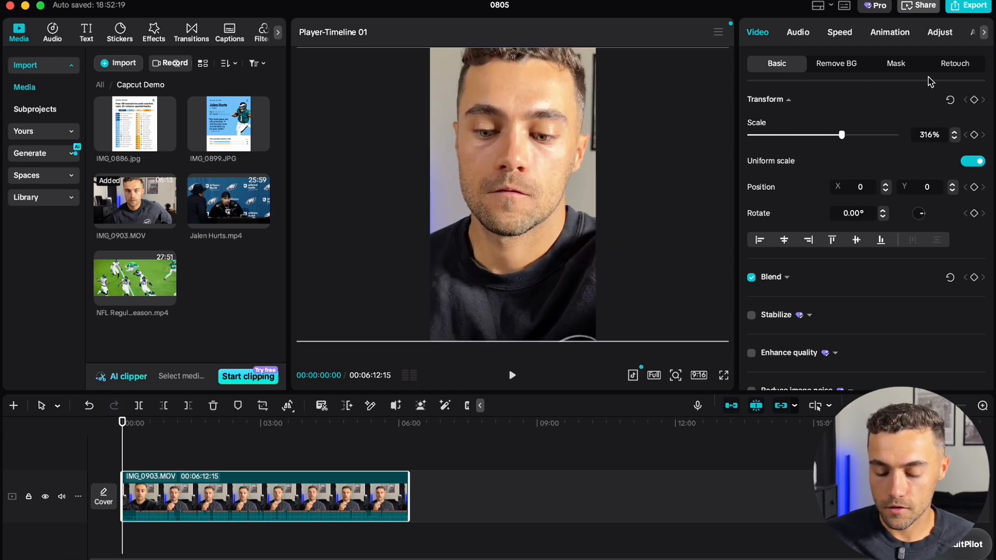
{"action": "left_click_drag", "start_coordinate": [214, 433], "coordinate": [122, 433]}
Set the project's aspect ratio to 1:1 and scale the clip to 180% so it fills the square frame
{"action": "left_click", "coordinate": [698, 375]}
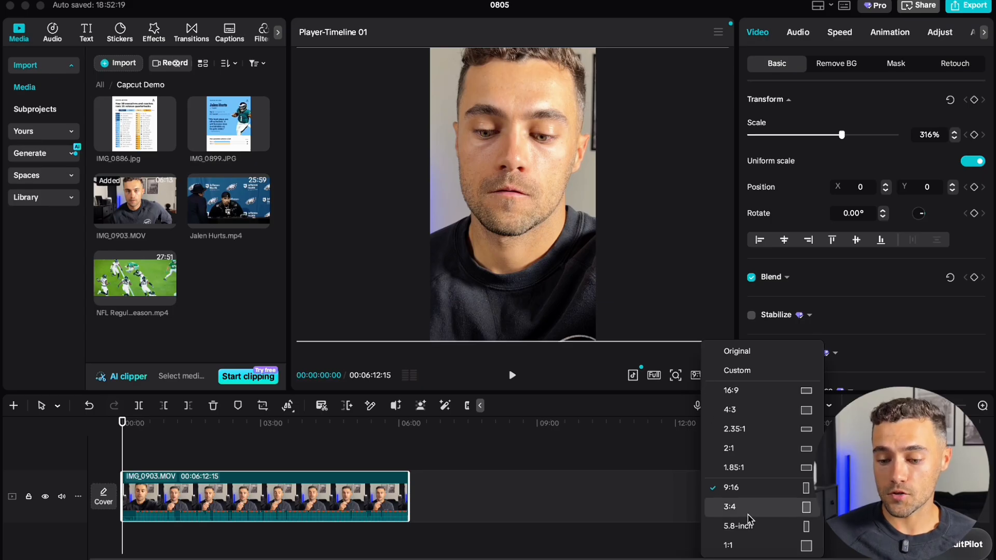
{"action": "left_click", "coordinate": [751, 546]}
{"action": "left_click_drag", "start_coordinate": [842, 135], "coordinate": [774, 138]}
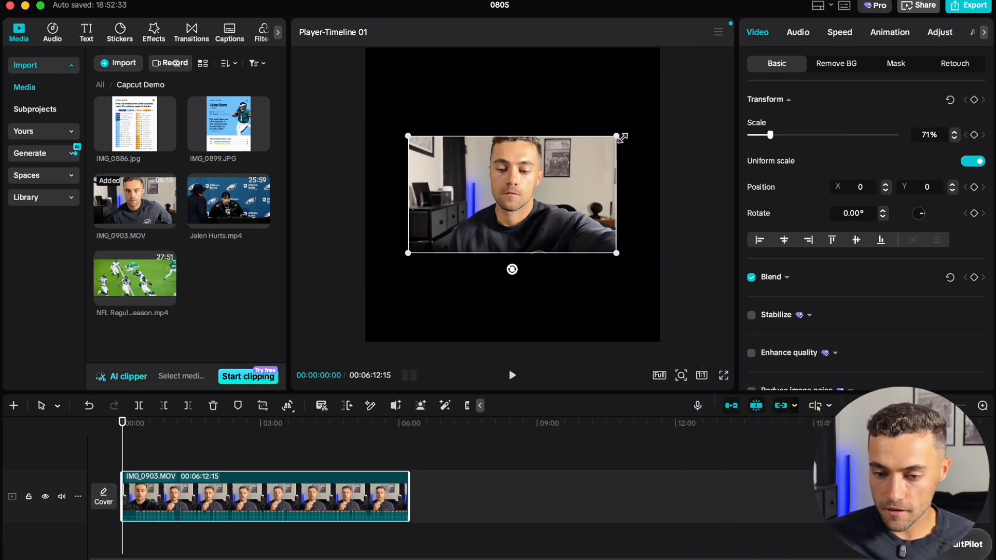
{"action": "left_click_drag", "start_coordinate": [614, 138], "coordinate": [814, 94]}
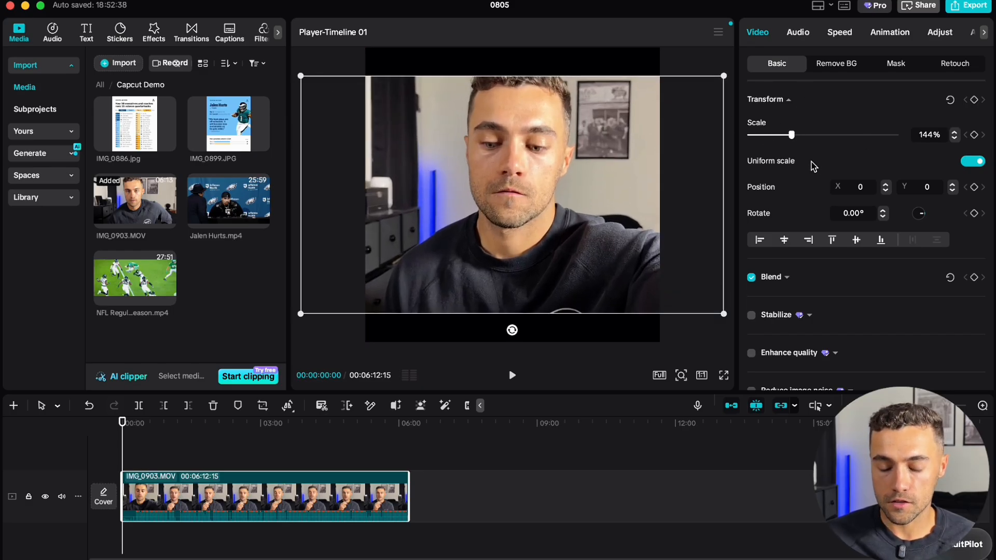
{"action": "left_click_drag", "start_coordinate": [792, 135], "coordinate": [804, 135]}
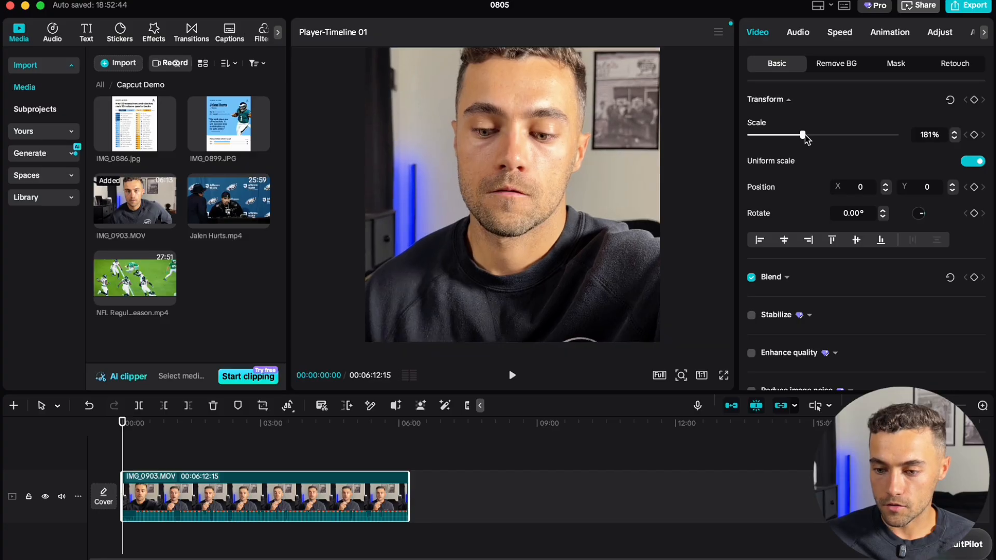
{"action": "left_click", "coordinate": [953, 139]}
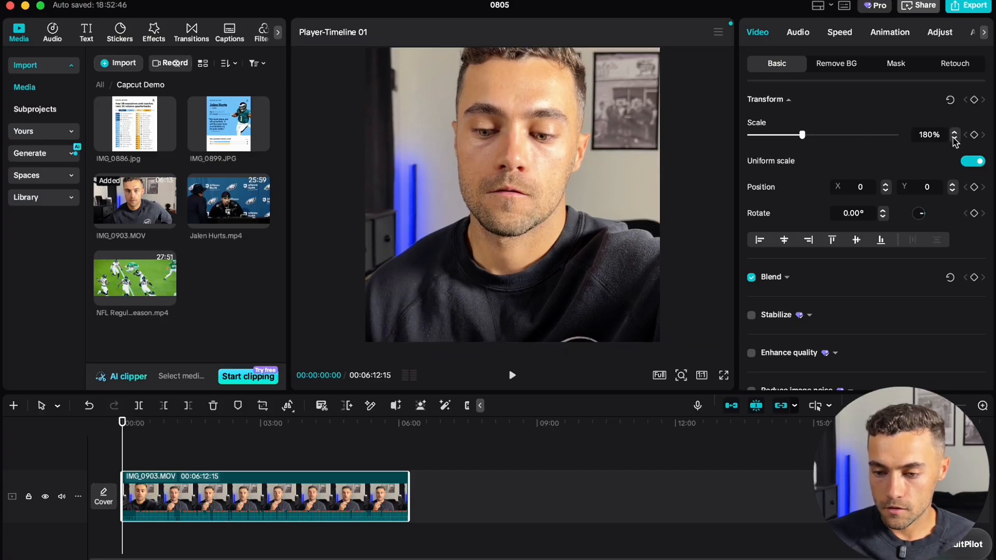
Ask EditPilot to edit out the parts of IMG_0903.MOV where the speaker is not talking, and delete the pauses it marks
{"action": "scroll", "coordinate": [578, 461], "scroll_direction": "up", "scroll_amount": 5}
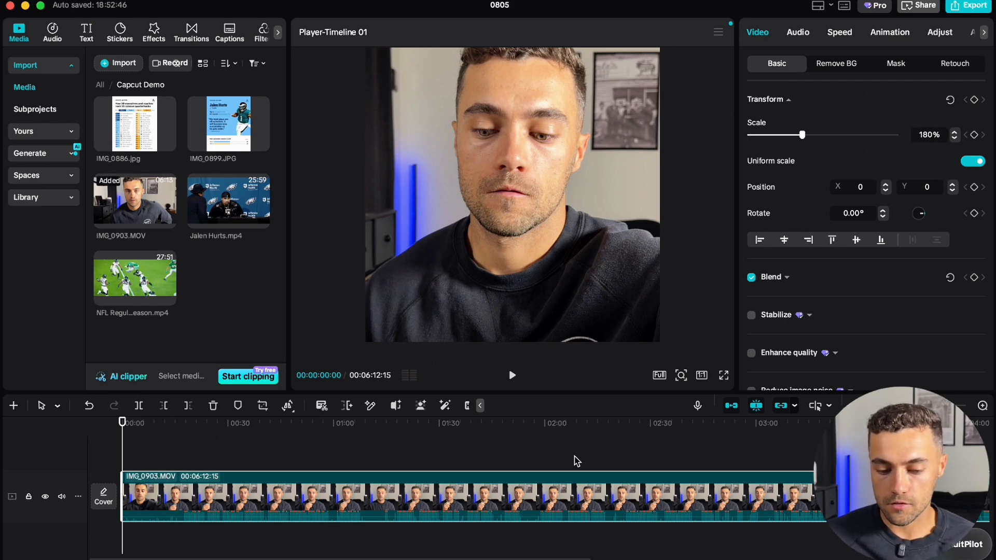
{"action": "left_click_drag", "start_coordinate": [553, 461], "coordinate": [502, 453]}
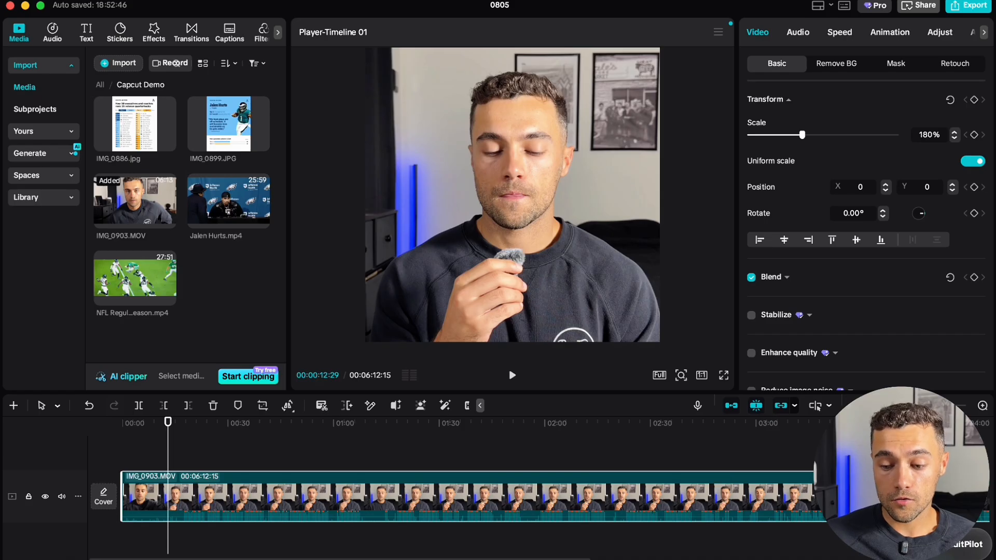
{"action": "left_click", "coordinate": [965, 545]}
{"action": "mouse_move", "coordinate": [829, 506]}
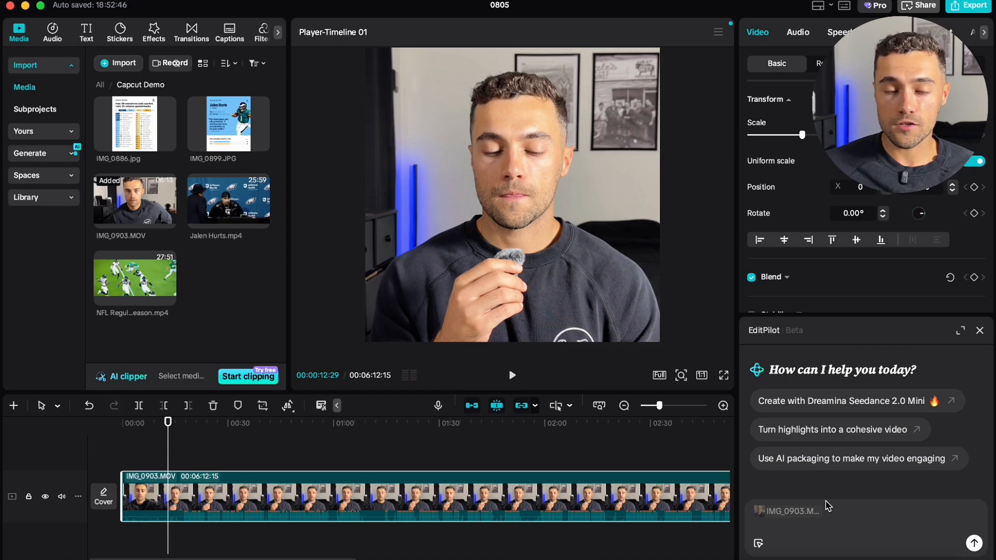
{"action": "left_click", "coordinate": [786, 512]}
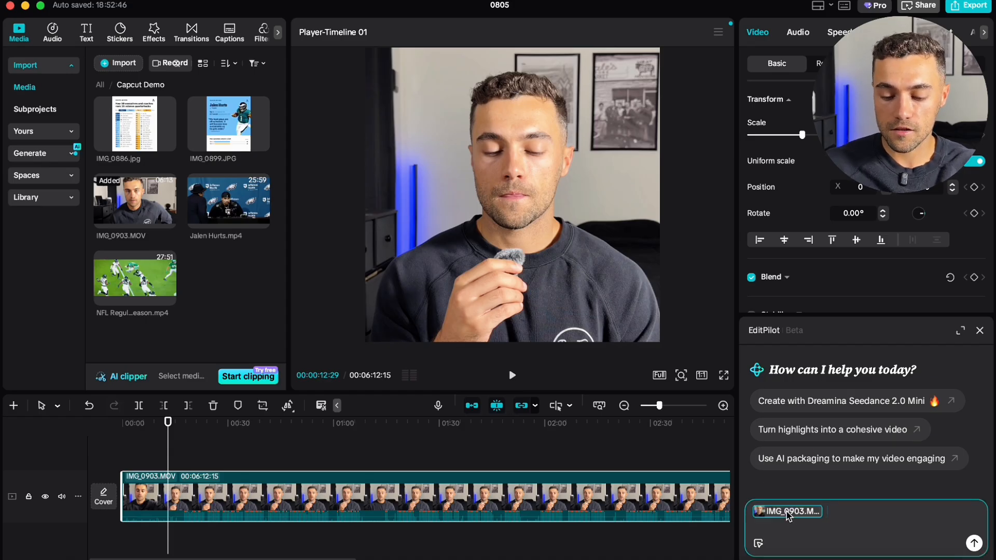
{"action": "type", "text": "edit out the partds where "}
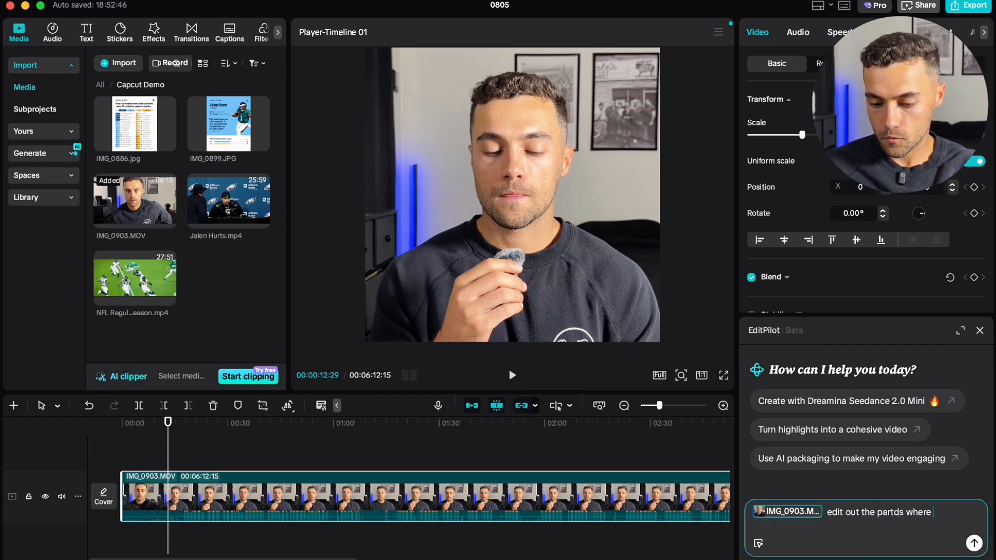
{"action": "type", "text": "im not talk"}
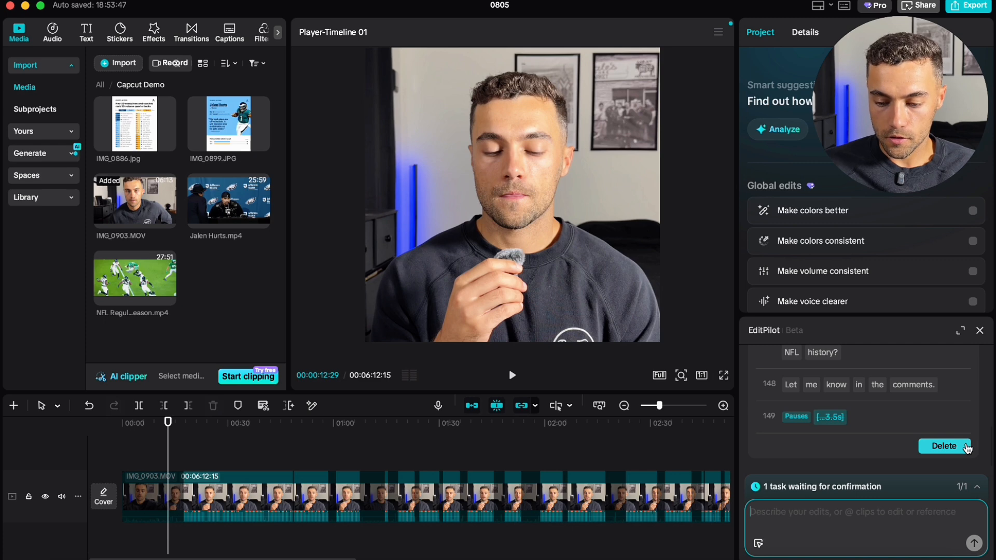
{"action": "left_click", "coordinate": [944, 446]}
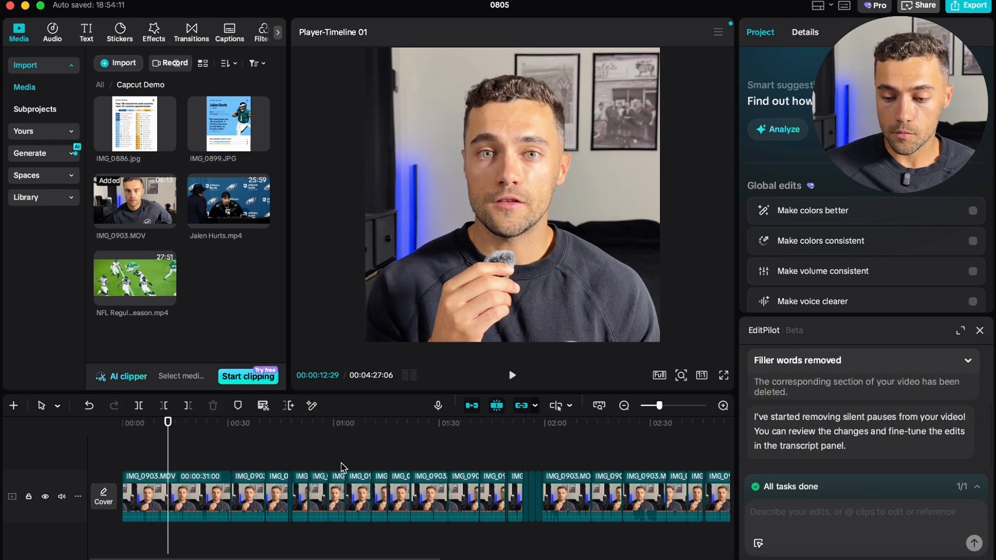
Look over the cuts made in the talking-head footage and play the edit from its beginning
{"action": "scroll", "coordinate": [344, 468], "scroll_direction": "up", "scroll_amount": 4}
{"action": "scroll", "coordinate": [343, 468], "scroll_direction": "down", "scroll_amount": 2}
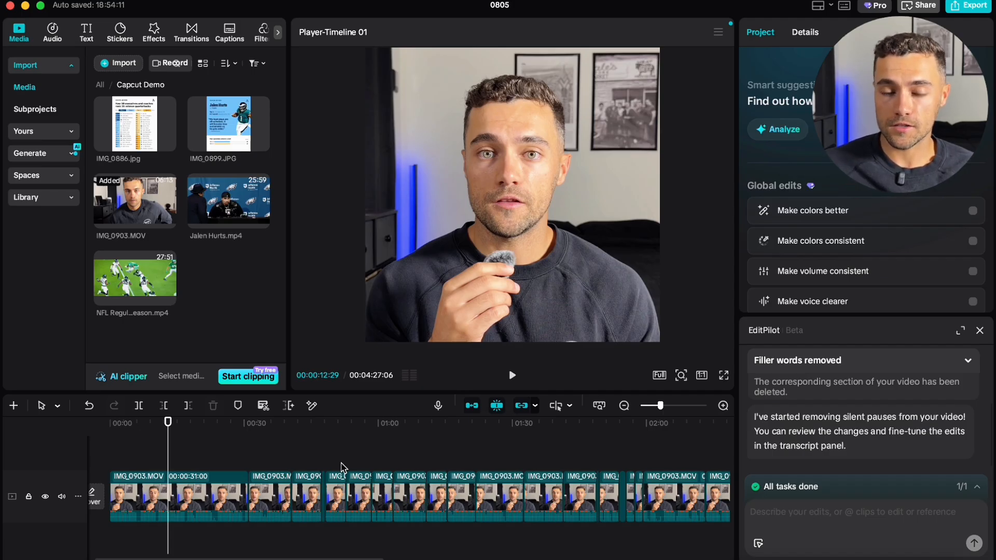
{"action": "scroll", "coordinate": [341, 467], "scroll_direction": "up", "scroll_amount": 3}
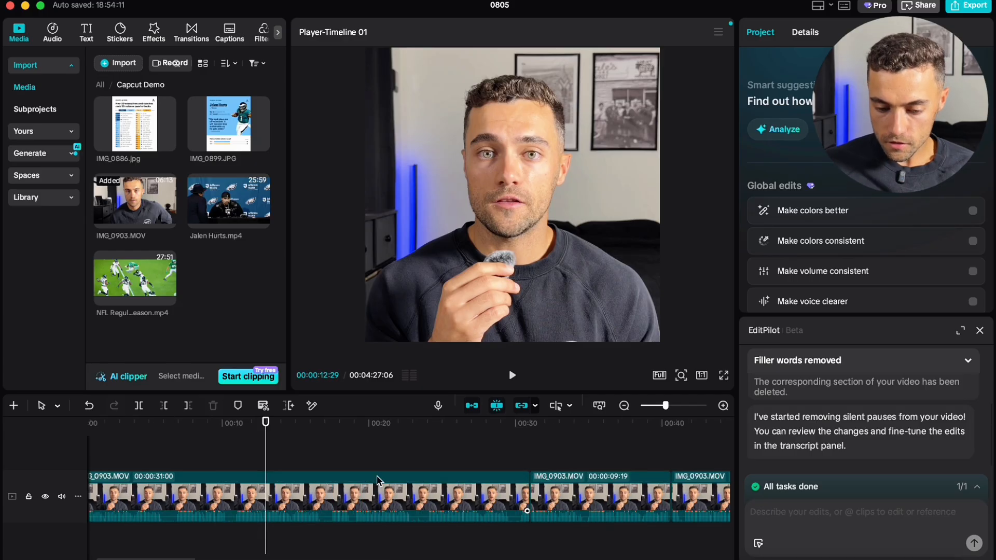
{"action": "left_click", "coordinate": [244, 449]}
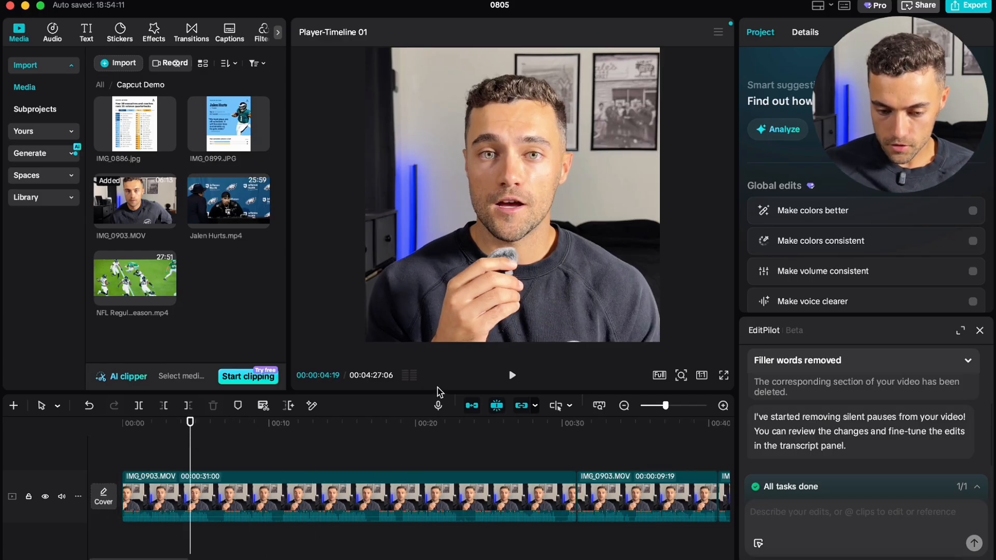
{"action": "left_click", "coordinate": [203, 448]}
{"action": "left_click_drag", "start_coordinate": [203, 448], "coordinate": [55, 444]}
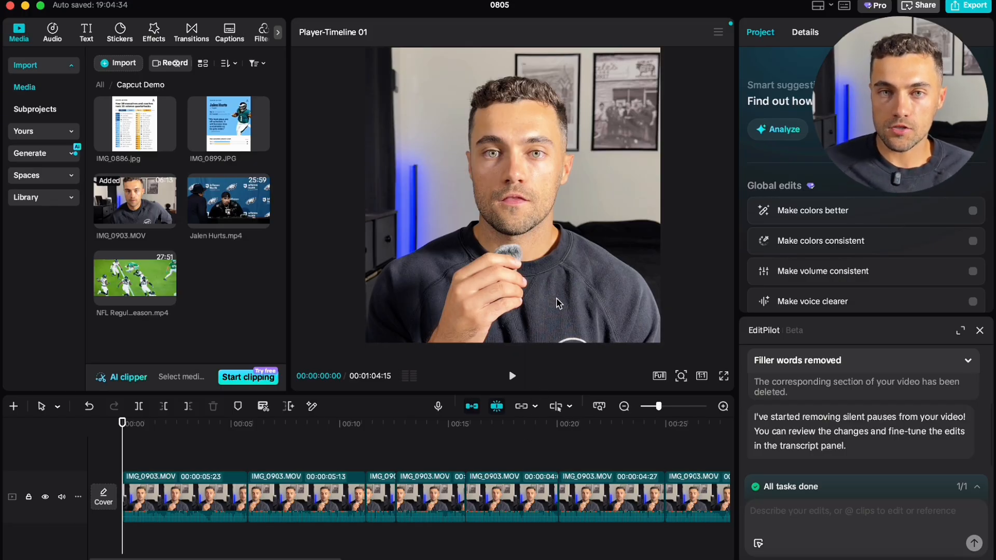
{"action": "left_click", "coordinate": [512, 376]}
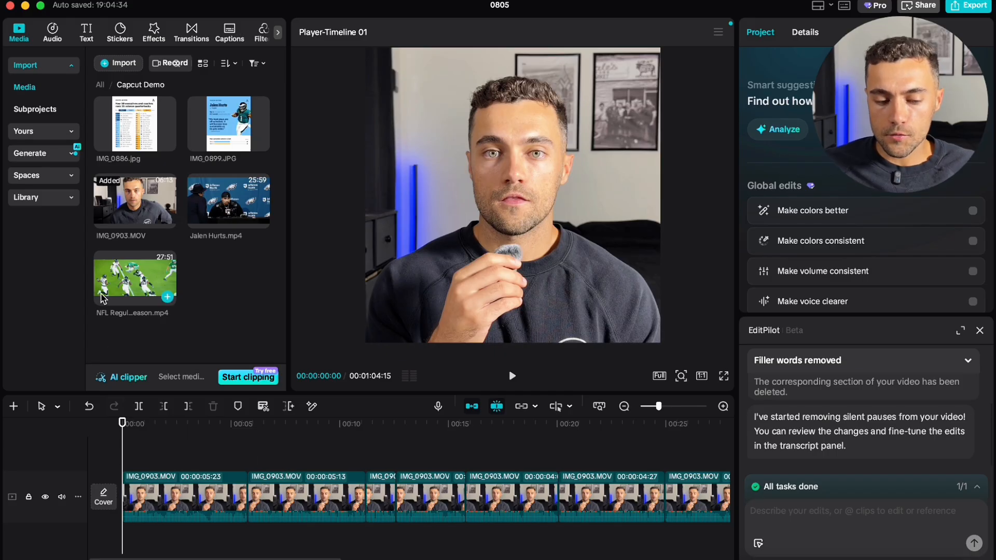
{"action": "left_click_drag", "start_coordinate": [102, 298], "coordinate": [174, 470]}
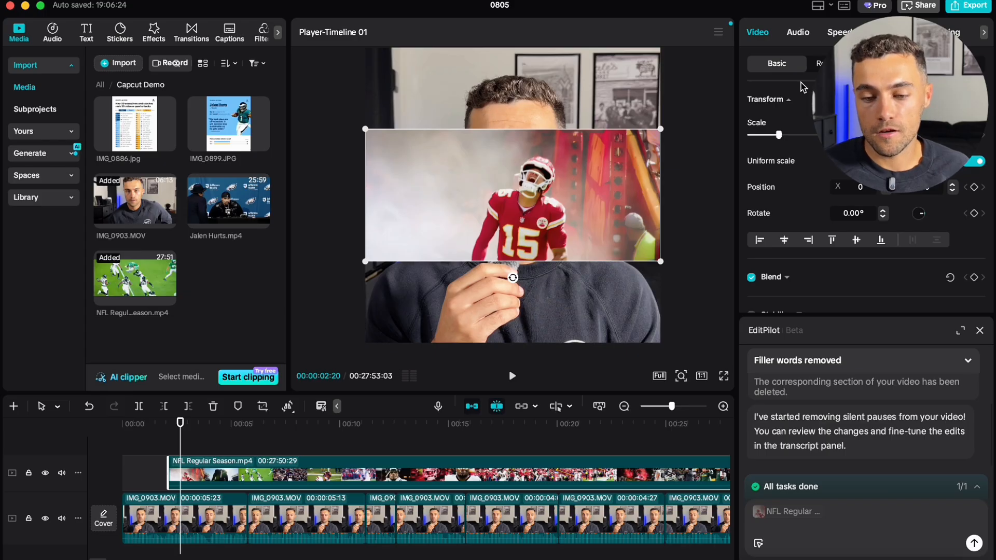
{"action": "key", "text": "Delete"}
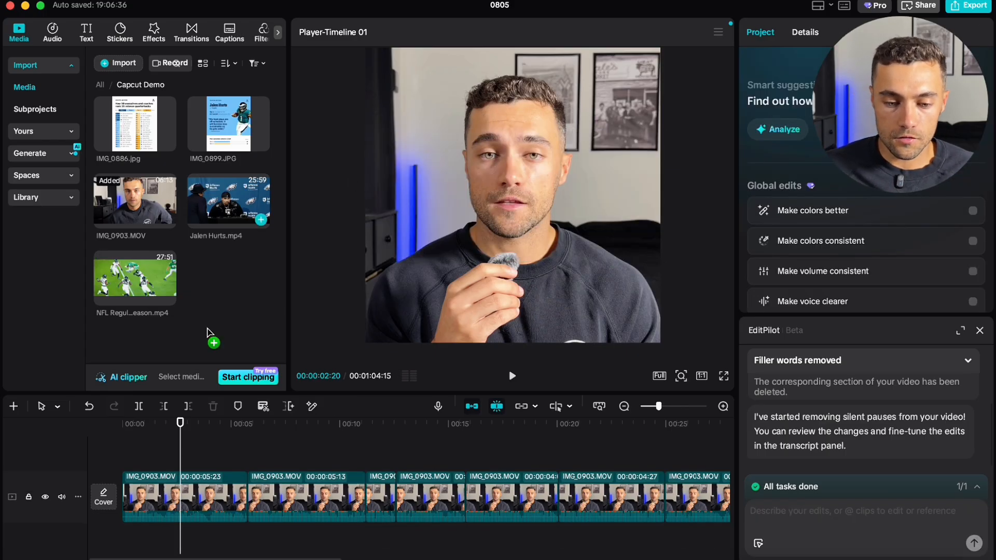
{"action": "left_click_drag", "start_coordinate": [207, 333], "coordinate": [182, 450]}
{"action": "left_click_drag", "start_coordinate": [272, 424], "coordinate": [178, 409]}
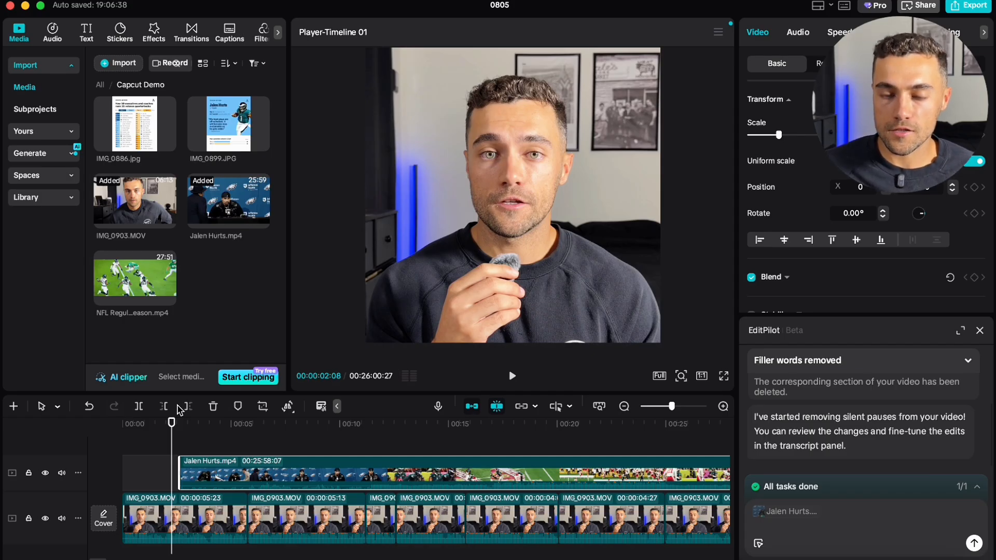
{"action": "key", "text": "Delete"}
Place NFL Regular Season.mp4 on the track above the talking-head clips from 00:00:02:08 and scale it to about 225% to fill the frame
{"action": "left_click_drag", "start_coordinate": [118, 280], "coordinate": [171, 458]}
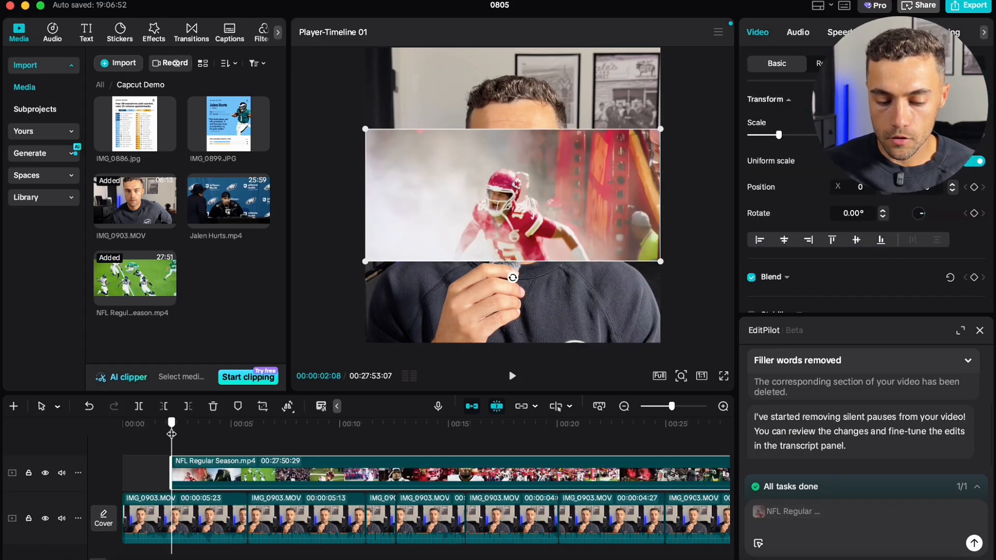
{"action": "key", "text": "Home"}
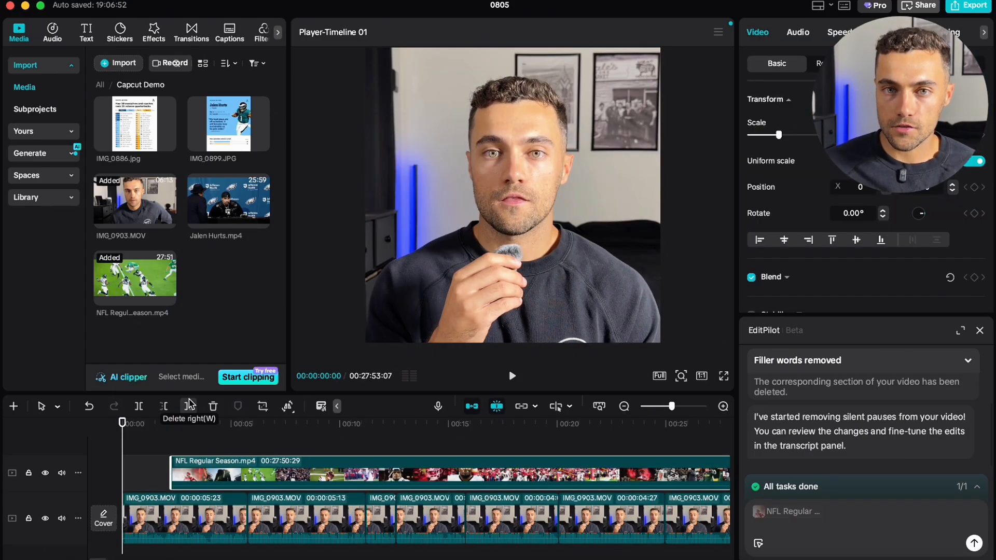
{"action": "key", "text": "Down"}
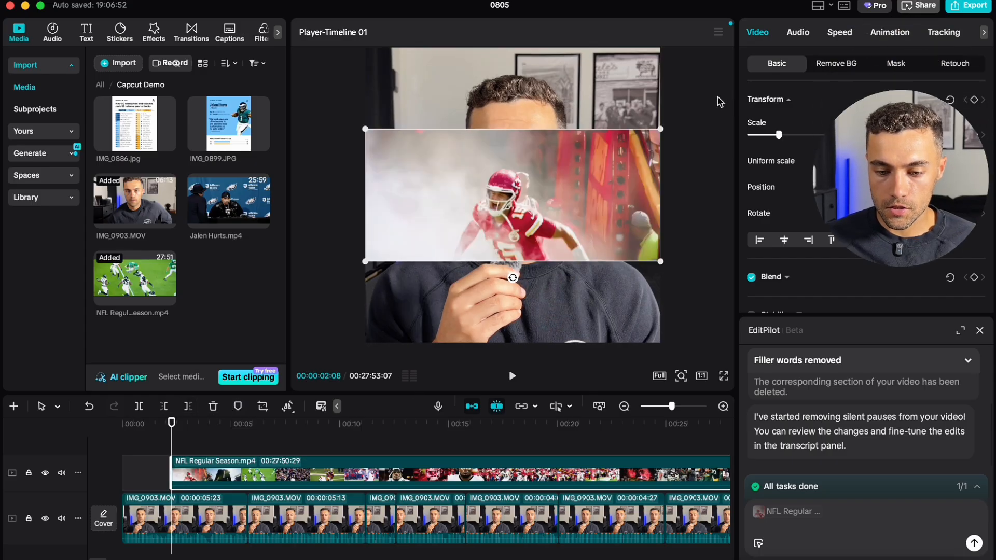
{"action": "left_click_drag", "start_coordinate": [661, 129], "coordinate": [995, 84]}
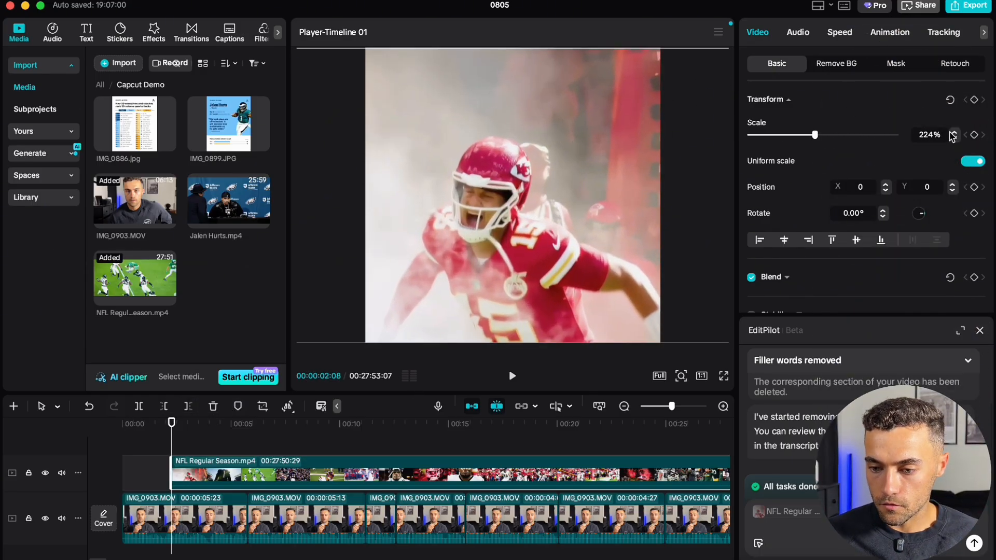
Mute the NFL Regular Season.mp4 clip by lowering its volume to -∞dB, and close EditPilot
{"action": "left_click", "coordinate": [798, 33]}
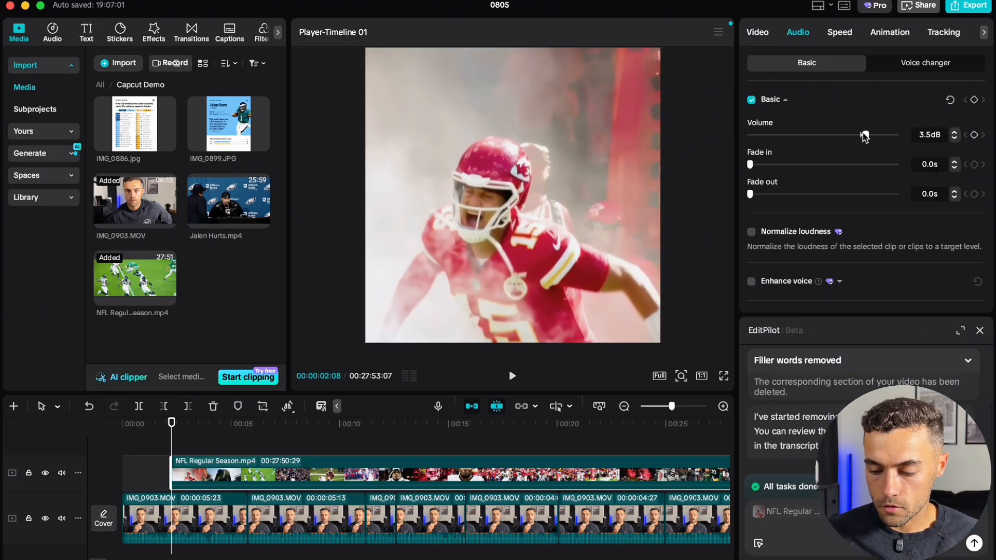
{"action": "left_click_drag", "start_coordinate": [865, 136], "coordinate": [550, 235]}
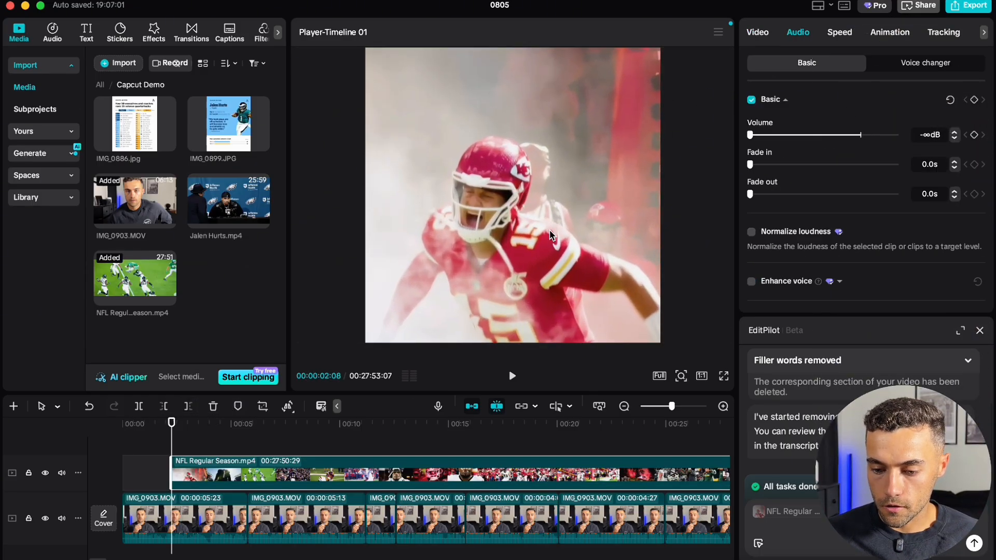
{"action": "left_click", "coordinate": [980, 331]}
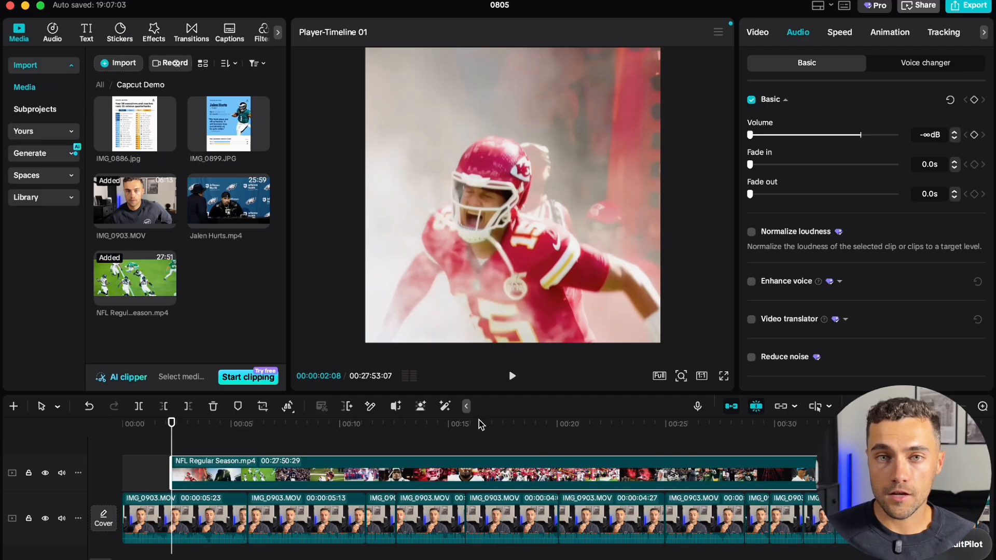
Play the overlay footage and split the NFL Regular Season.mp4 clip at 00:00:03:16
{"action": "left_click", "coordinate": [512, 376]}
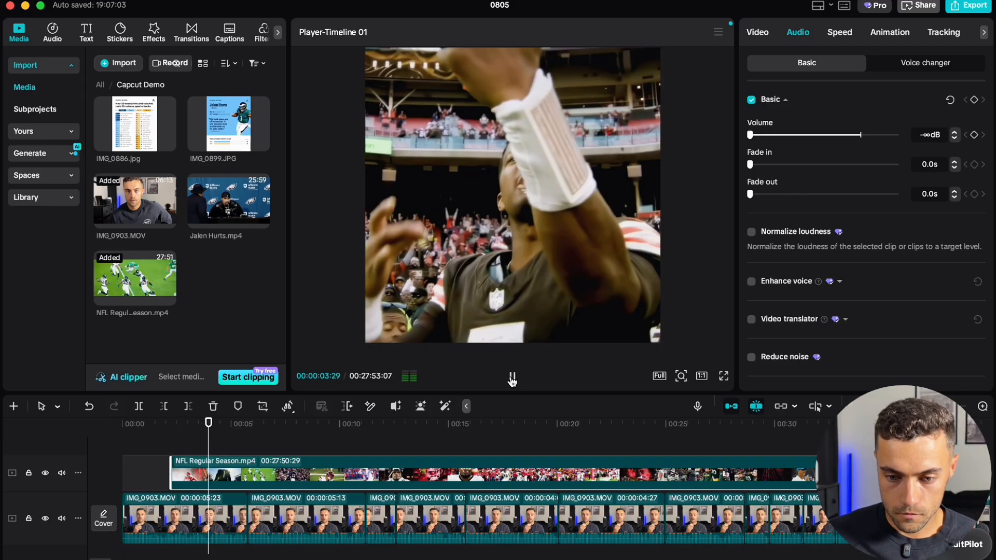
{"action": "left_click", "coordinate": [512, 377]}
{"action": "mouse_move", "coordinate": [198, 437]}
{"action": "left_mouse_down"}
{"action": "mouse_move", "coordinate": [179, 439]}
{"action": "mouse_move", "coordinate": [212, 439]}
{"action": "mouse_move", "coordinate": [199, 444]}
{"action": "left_mouse_up"}
{"action": "key", "text": "super+b"}
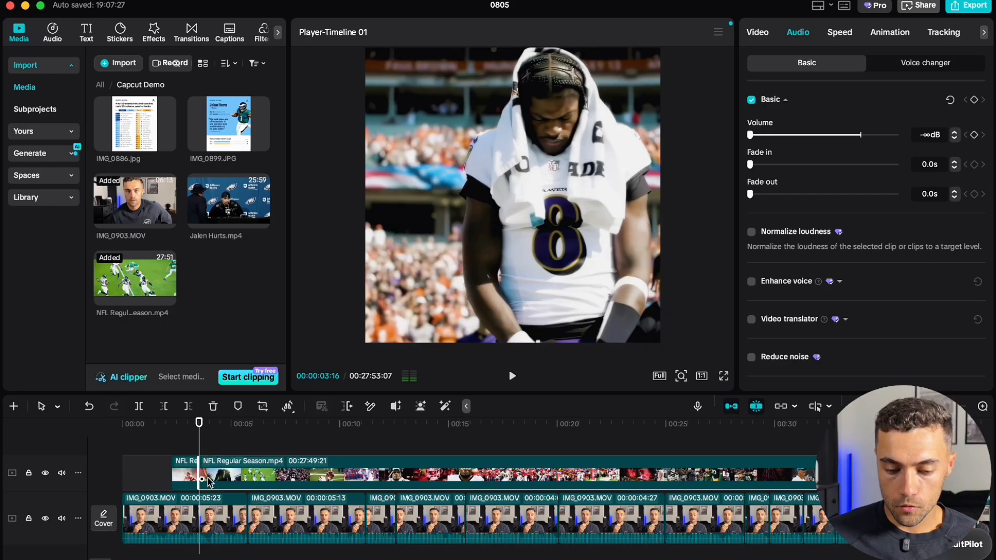
{"action": "left_click_drag", "start_coordinate": [281, 433], "coordinate": [260, 433]}
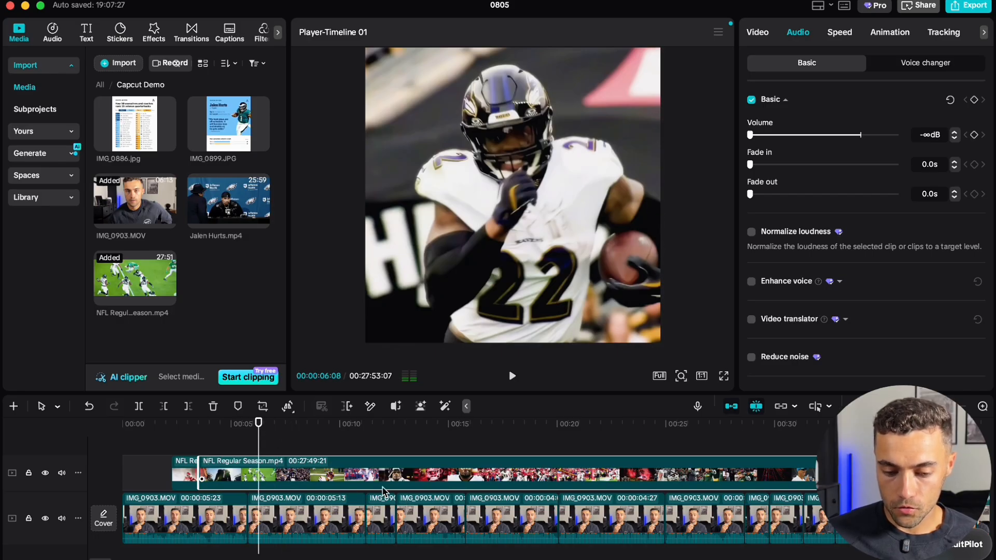
{"action": "key", "text": "super+b"}
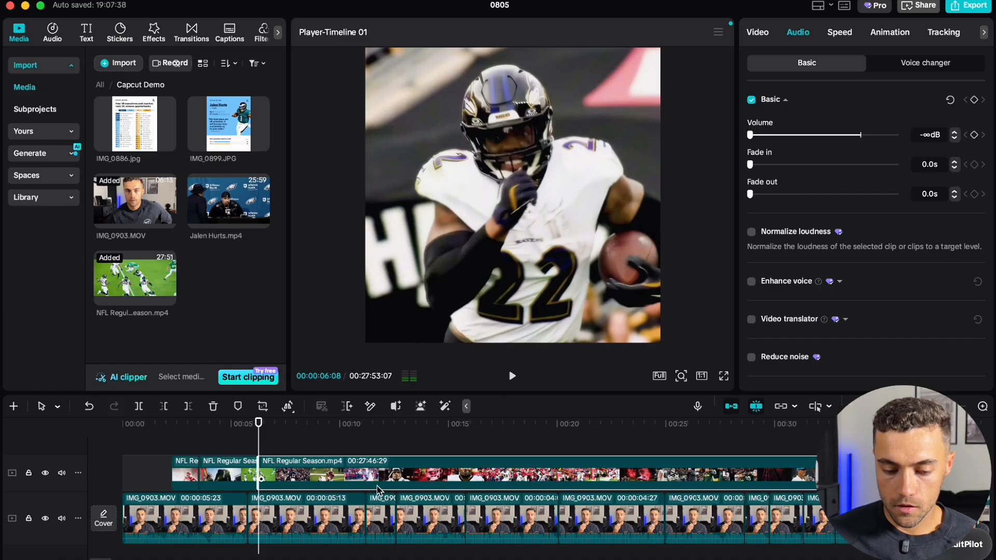
{"action": "left_click_drag", "start_coordinate": [362, 482], "coordinate": [384, 482]}
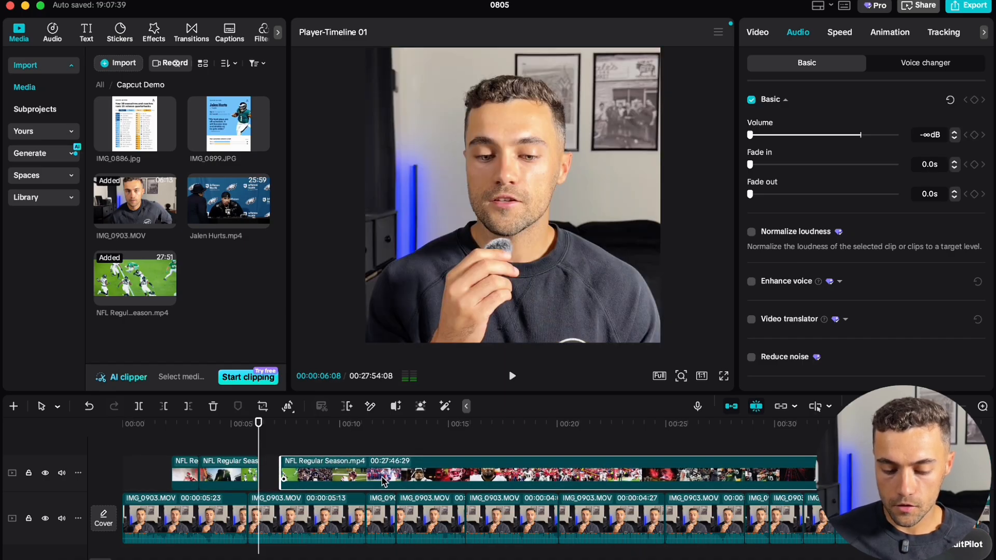
{"action": "key", "text": "super+z"}
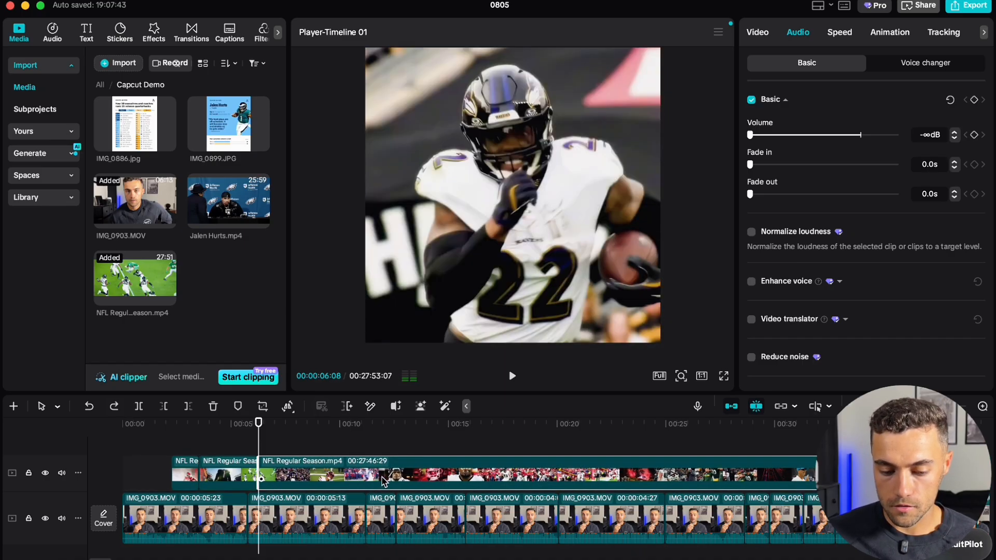
{"action": "key", "text": "super+z"}
Trim the start of the remaining NFL footage so a different shot follows the cut at 00:00:03:16, and play it back
{"action": "left_click_drag", "start_coordinate": [192, 434], "coordinate": [223, 479]}
{"action": "key", "text": "q"}
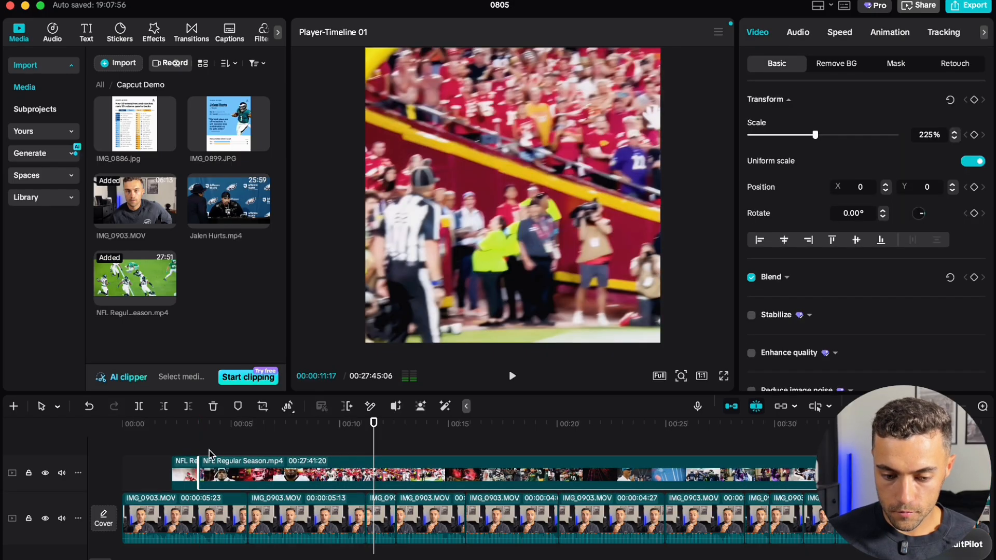
{"action": "left_click", "coordinate": [197, 435]}
{"action": "left_click_drag", "start_coordinate": [196, 434], "coordinate": [190, 441]}
{"action": "left_click", "coordinate": [513, 376]}
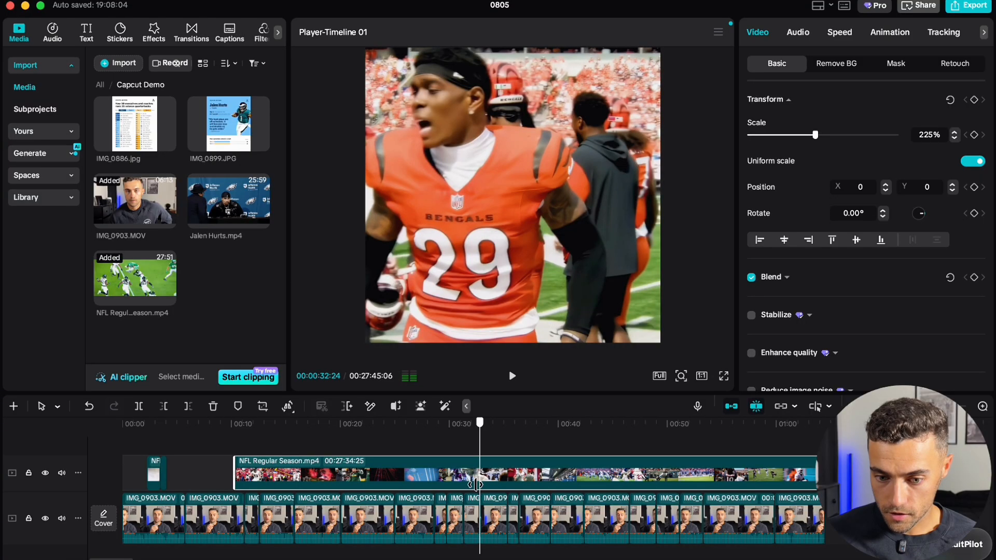
Trim more off the start of the remaining NFL footage and attach it to the preceding piece at 00:00:05:23
{"action": "left_click_drag", "start_coordinate": [481, 487], "coordinate": [199, 474]}
{"action": "key", "text": "q"}
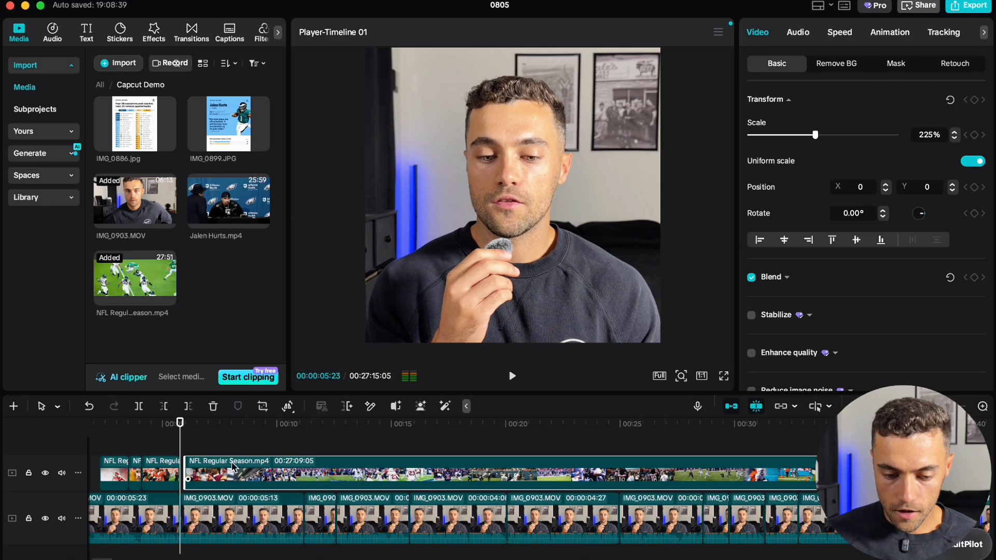
{"action": "left_click_drag", "start_coordinate": [231, 466], "coordinate": [228, 470]}
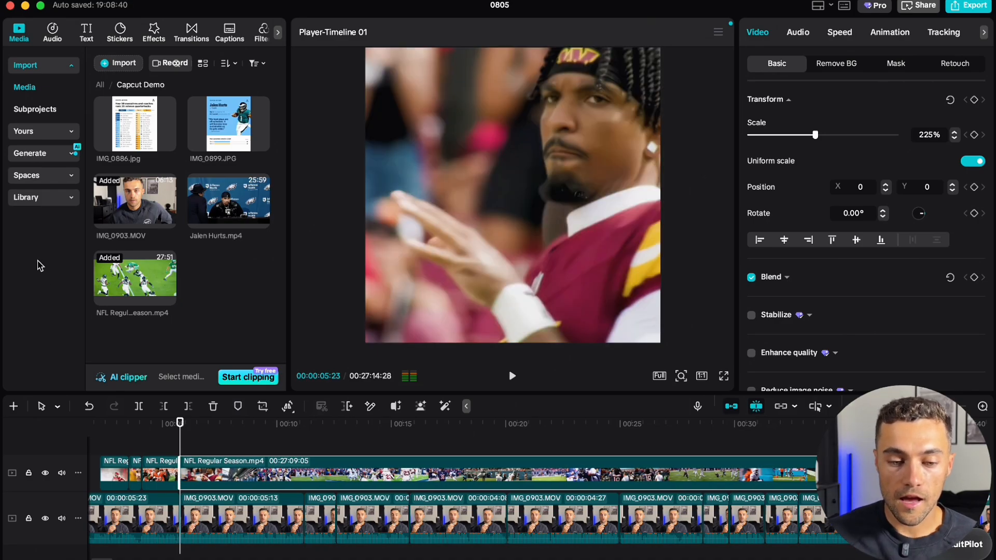
Place IMG_0886.jpg on a track above the NFL footage from 00:00:05:23 and scale it down to 84%
{"action": "left_click", "coordinate": [167, 142]}
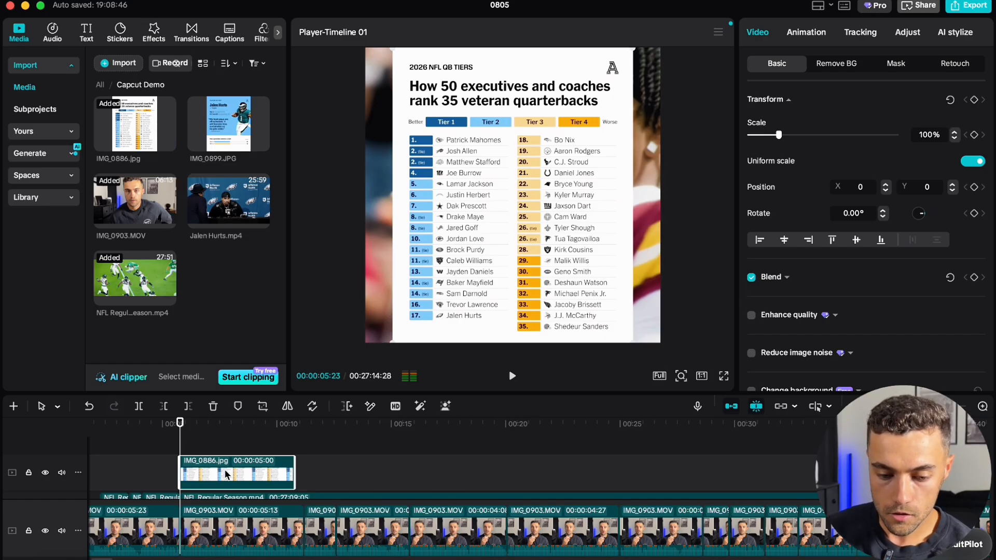
{"action": "left_click_drag", "start_coordinate": [225, 474], "coordinate": [218, 473]}
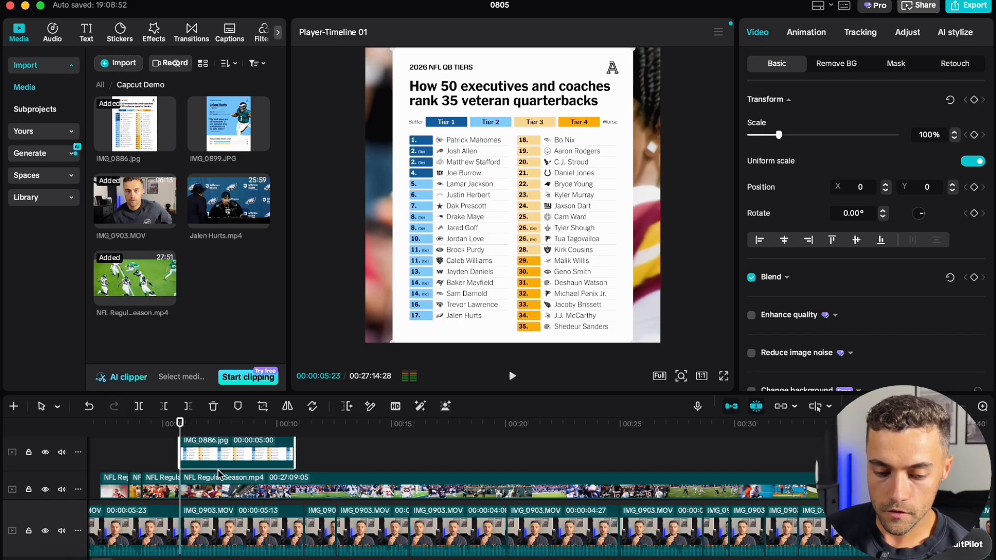
{"action": "left_click_drag", "start_coordinate": [633, 50], "coordinate": [589, 76]}
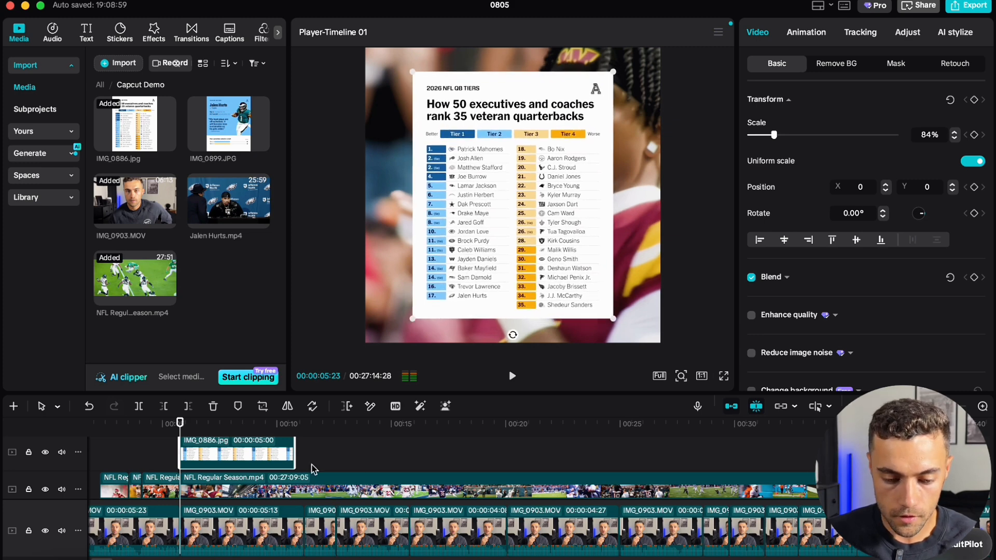
Play through the image section and extend IMG_0886.jpg to a duration of 00:00:05:13, ending at the next talking-head cut
{"action": "left_click", "coordinate": [512, 376]}
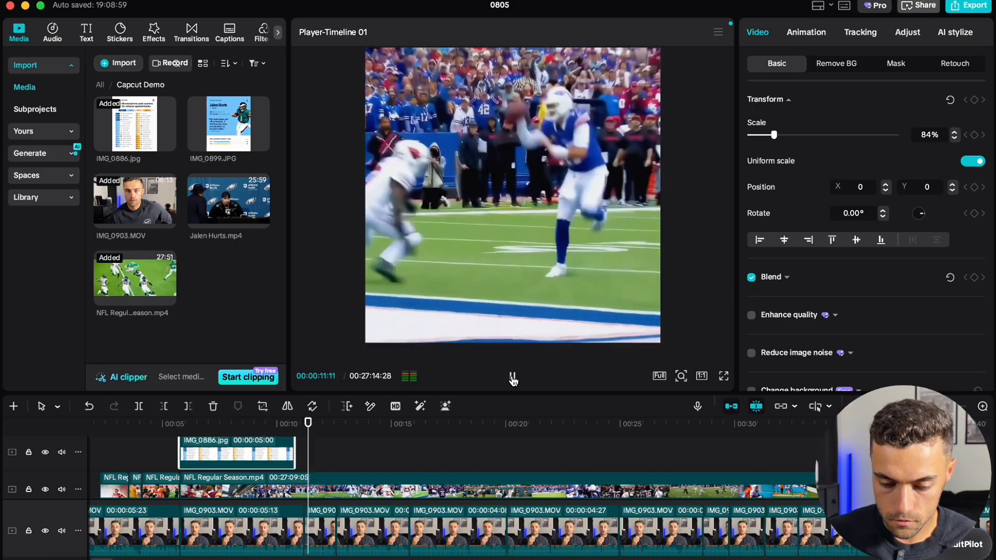
{"action": "left_click", "coordinate": [514, 381]}
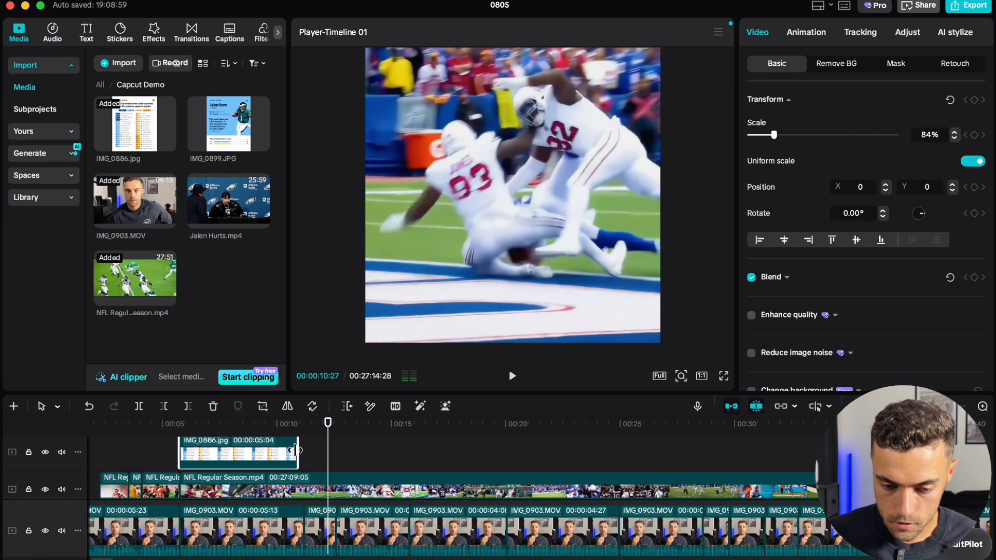
{"action": "left_click_drag", "start_coordinate": [295, 450], "coordinate": [306, 432]}
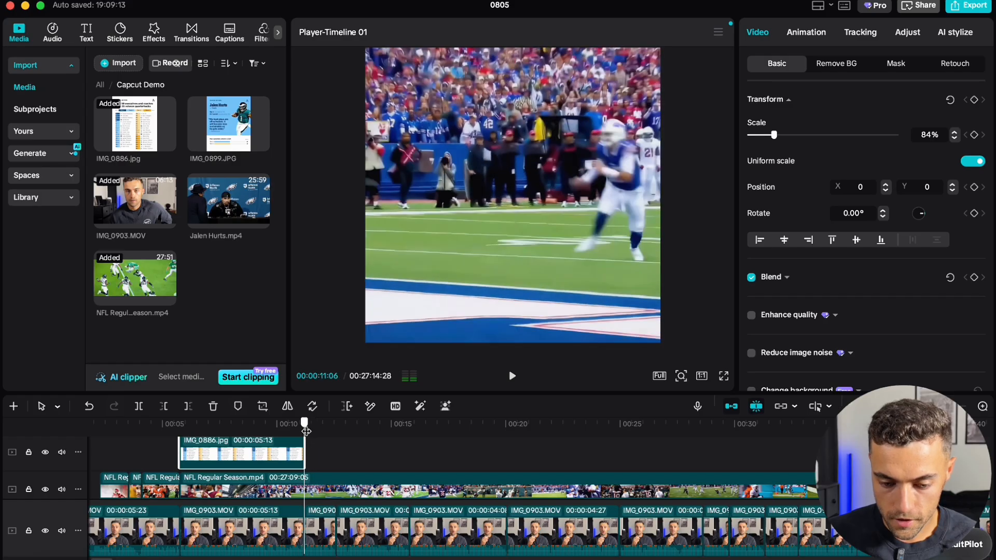
Split the NFL footage at 00:00:11:06, move the remainder to about 00:22, and return the playhead to the start of IMG_0886.jpg at 00:00:05:23
{"action": "left_click", "coordinate": [308, 481]}
{"action": "key", "text": "super+b"}
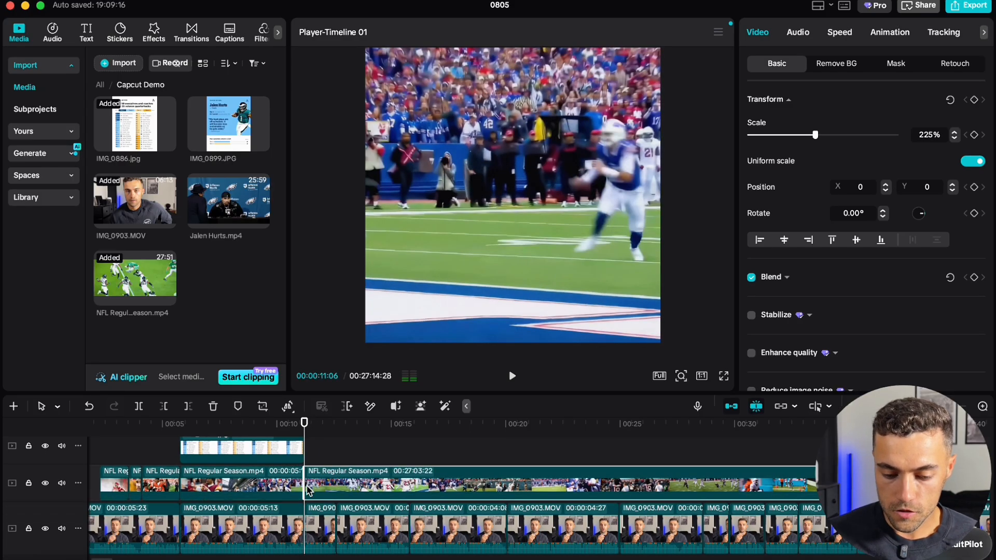
{"action": "left_click_drag", "start_coordinate": [313, 491], "coordinate": [449, 493]}
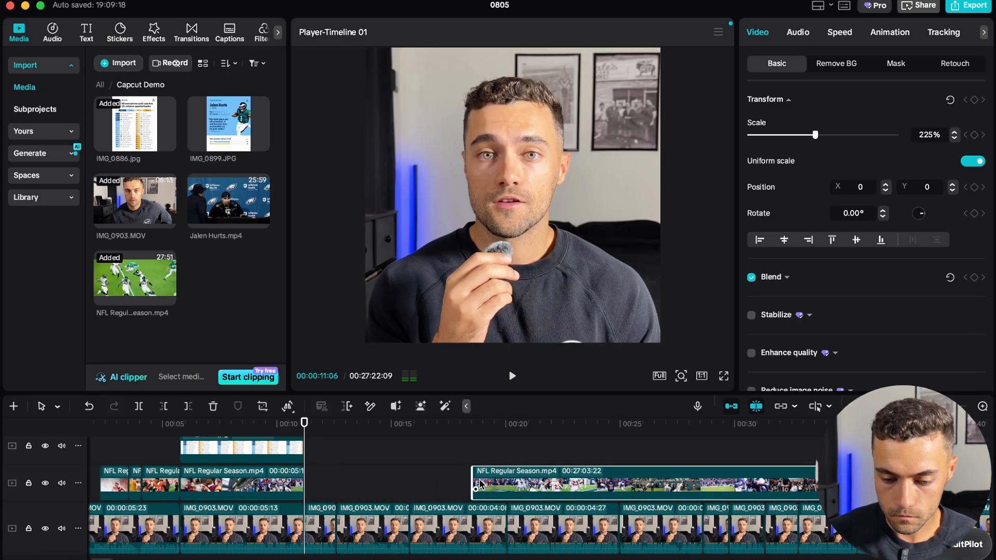
{"action": "left_click_drag", "start_coordinate": [480, 485], "coordinate": [571, 486]}
{"action": "left_click", "coordinate": [230, 434]}
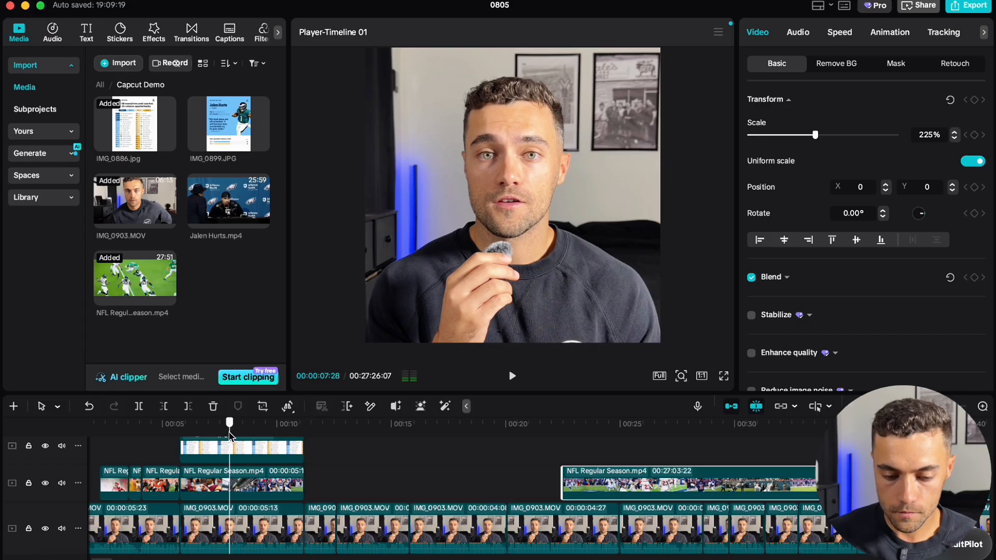
{"action": "left_click_drag", "start_coordinate": [230, 434], "coordinate": [180, 434]}
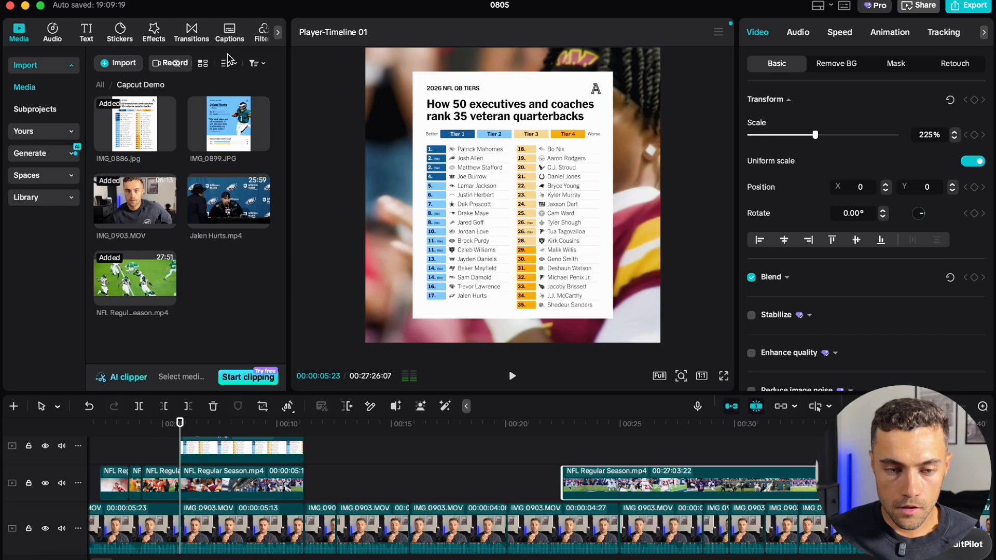
Browse the video effects categories and search the effects library for "blur"
{"action": "left_click", "coordinate": [156, 32]}
{"action": "left_click", "coordinate": [231, 478]}
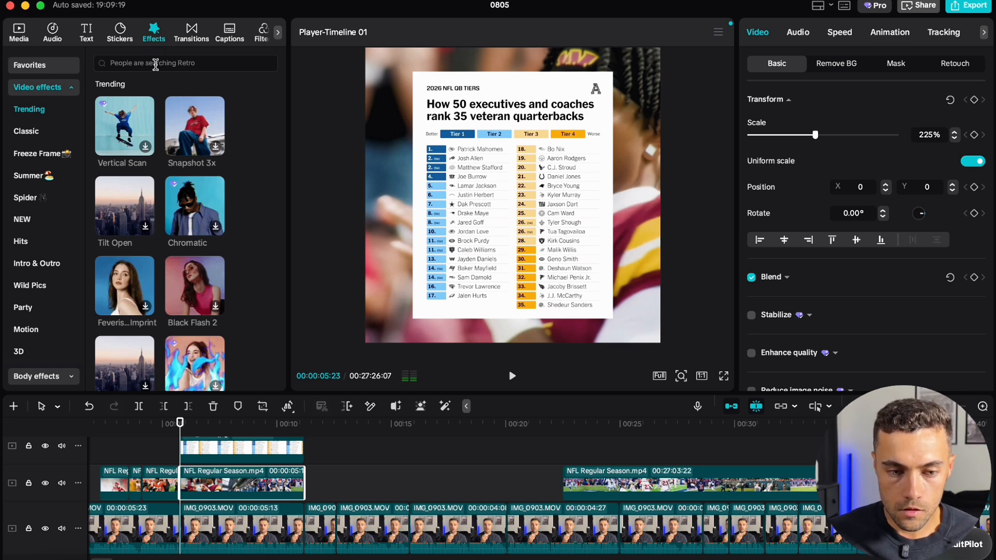
{"action": "left_click", "coordinate": [55, 134]}
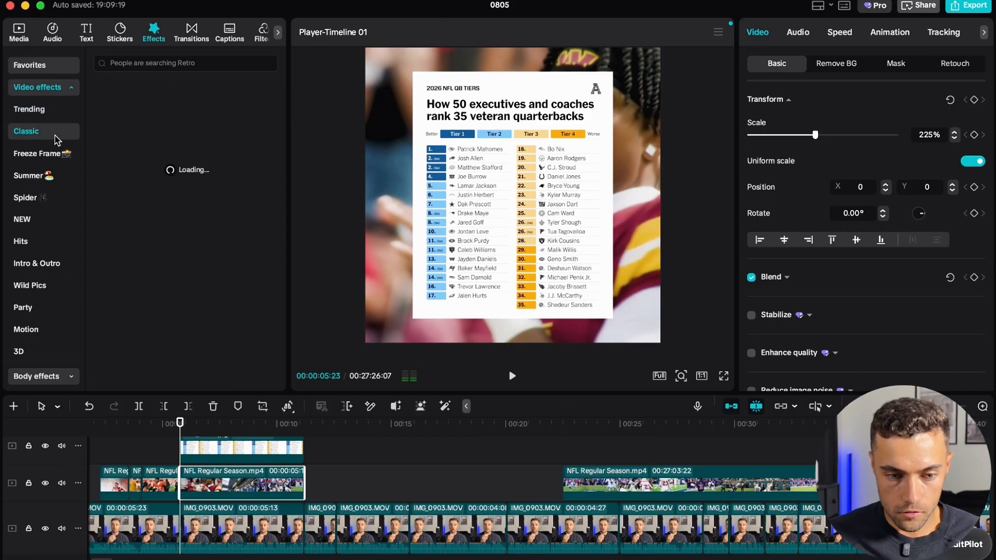
{"action": "left_click", "coordinate": [56, 159]}
{"action": "left_click", "coordinate": [49, 197]}
{"action": "left_click", "coordinate": [41, 114]}
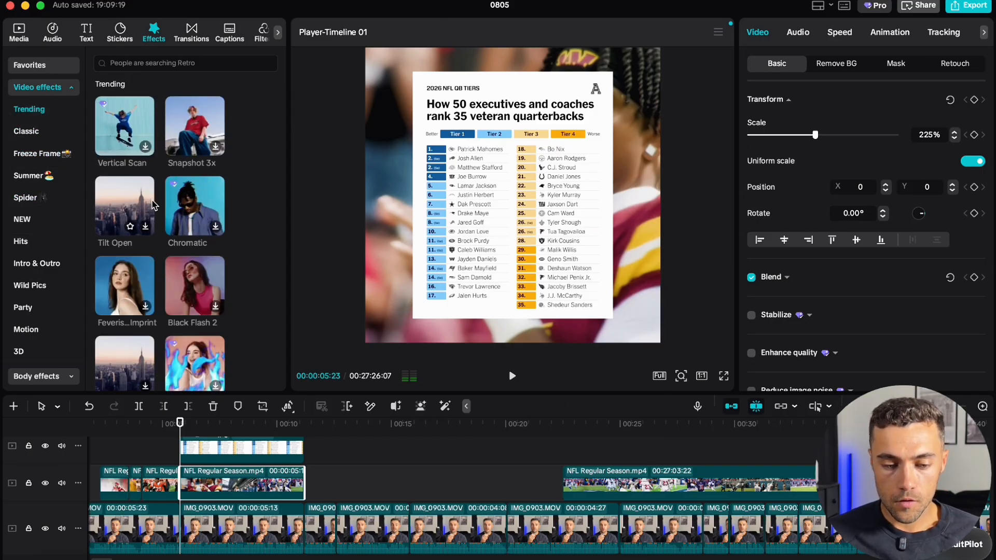
{"action": "left_click", "coordinate": [208, 63]}
{"action": "type", "text": "b"}
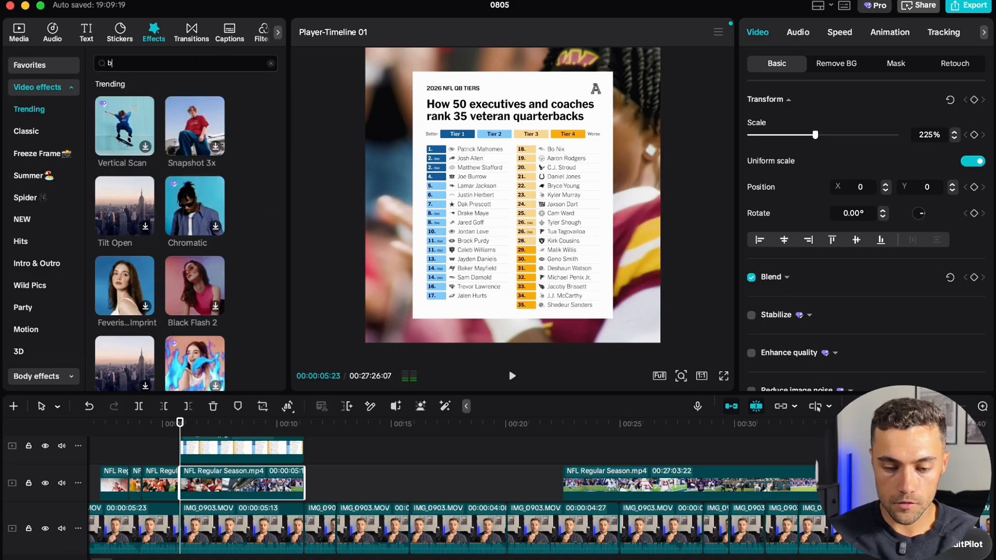
{"action": "type", "text": "lur"}
{"action": "key", "text": "Return"}
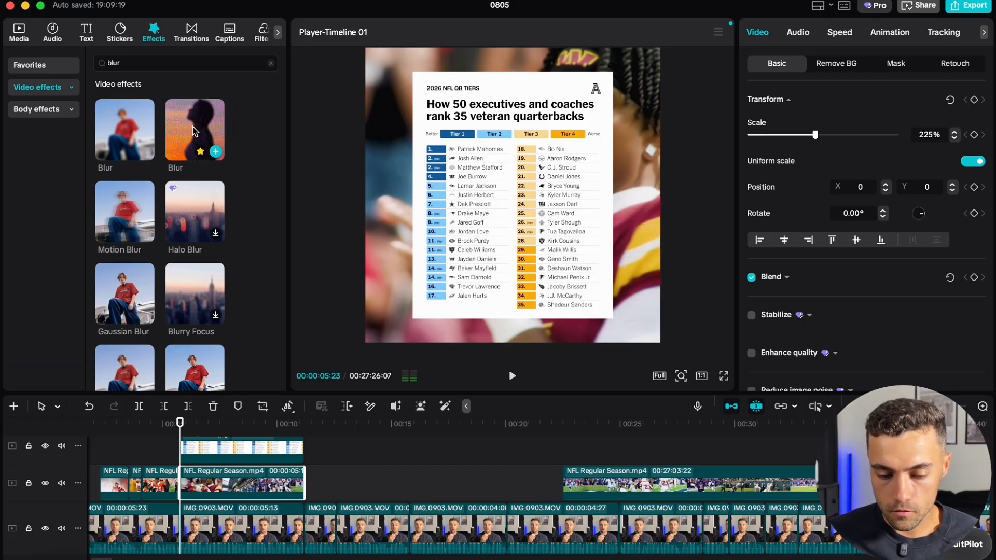
Place the Blur effect between the NFL footage and IMG_0886.jpg from 00:00:05:23 and extend it to the end of the image
{"action": "left_click_drag", "start_coordinate": [193, 131], "coordinate": [184, 467]}
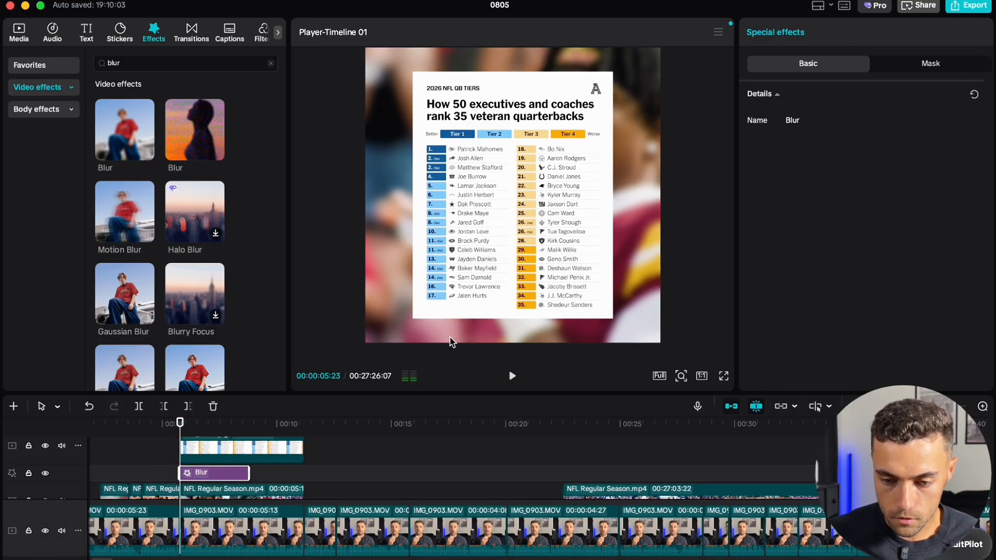
{"action": "left_click_drag", "start_coordinate": [253, 473], "coordinate": [305, 473]}
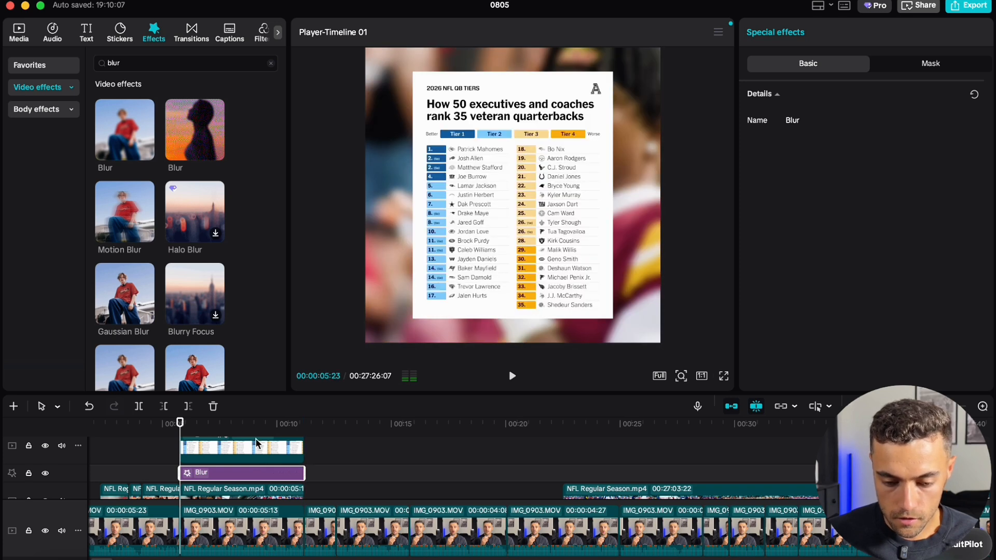
{"action": "left_click", "coordinate": [571, 221]}
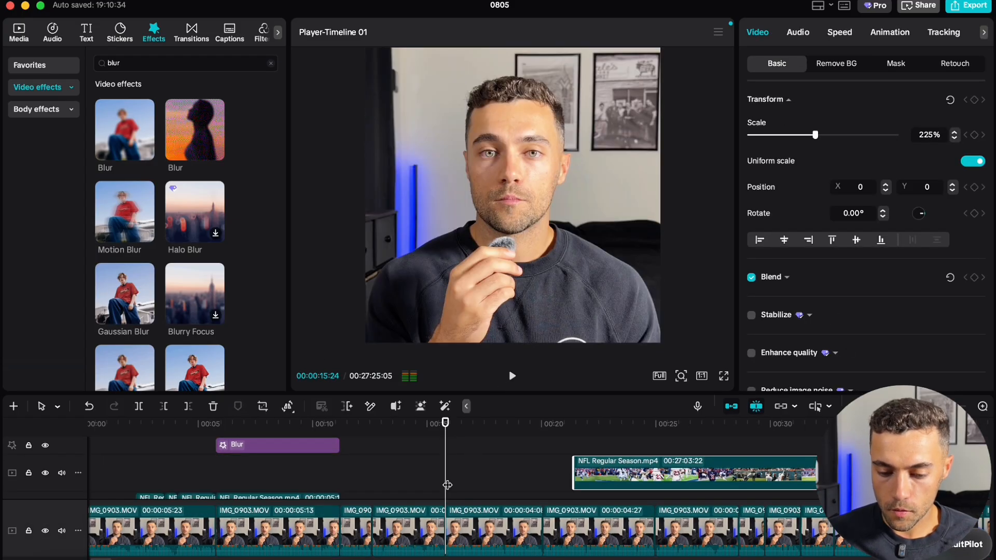
Move the remaining NFL footage so that it starts at the talking-head cut at 00:00:15:24
{"action": "scroll", "coordinate": [447, 485], "scroll_direction": "down", "scroll_amount": 2}
{"action": "left_click_drag", "start_coordinate": [594, 443], "coordinate": [466, 459]}
{"action": "scroll", "coordinate": [496, 479], "scroll_direction": "up", "scroll_amount": 1}
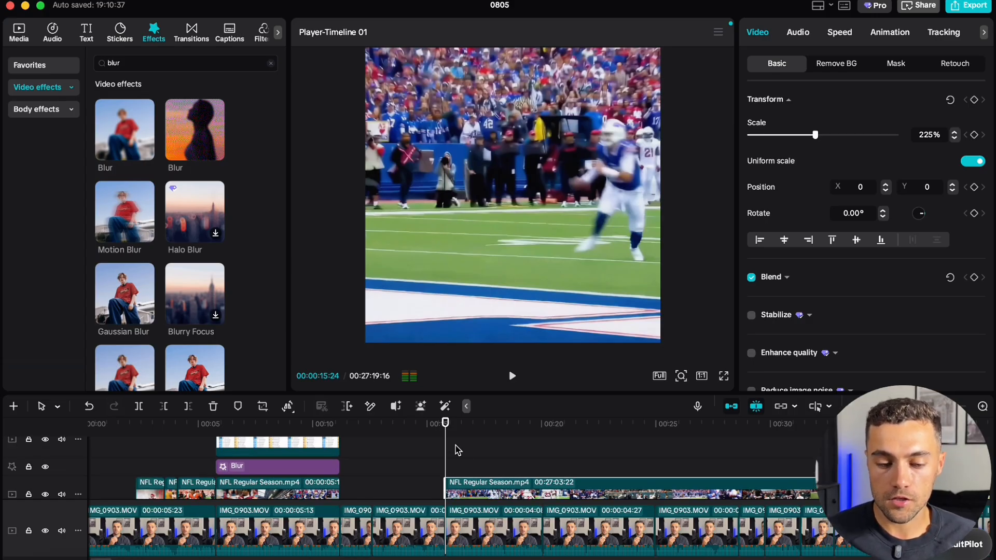
Duplicate the scaled IMG_0886.jpg clip above the NFL footage, starting at 00:00:15:24
{"action": "left_click", "coordinate": [288, 447]}
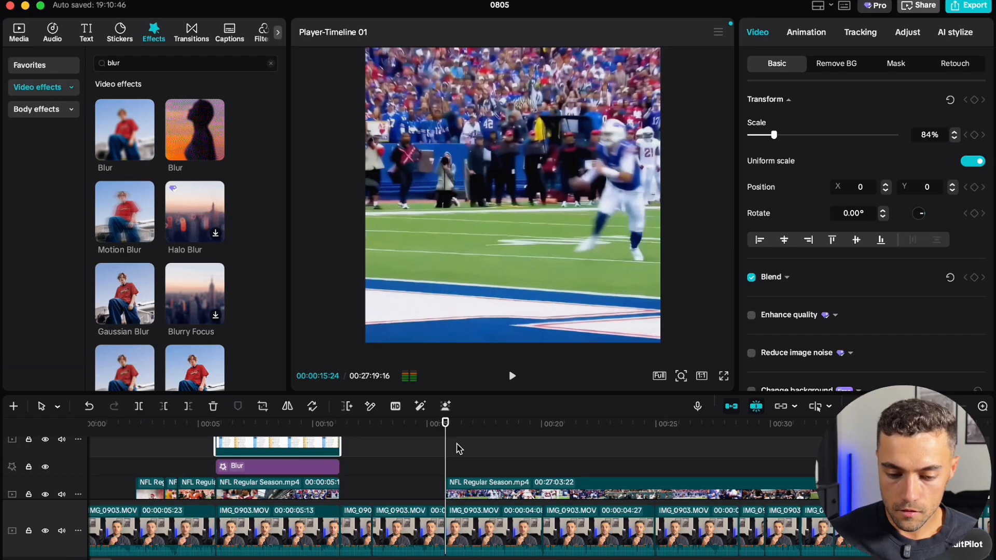
{"action": "scroll", "coordinate": [347, 451], "scroll_direction": "up", "scroll_amount": 2}
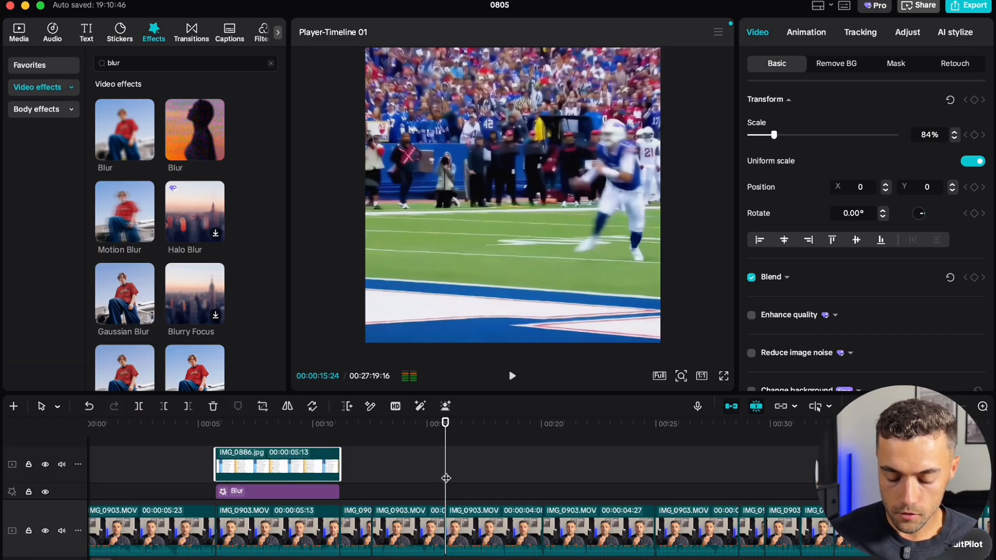
{"action": "scroll", "coordinate": [446, 477], "scroll_direction": "down", "scroll_amount": 1}
{"action": "scroll", "coordinate": [454, 471], "scroll_direction": "up", "scroll_amount": 1}
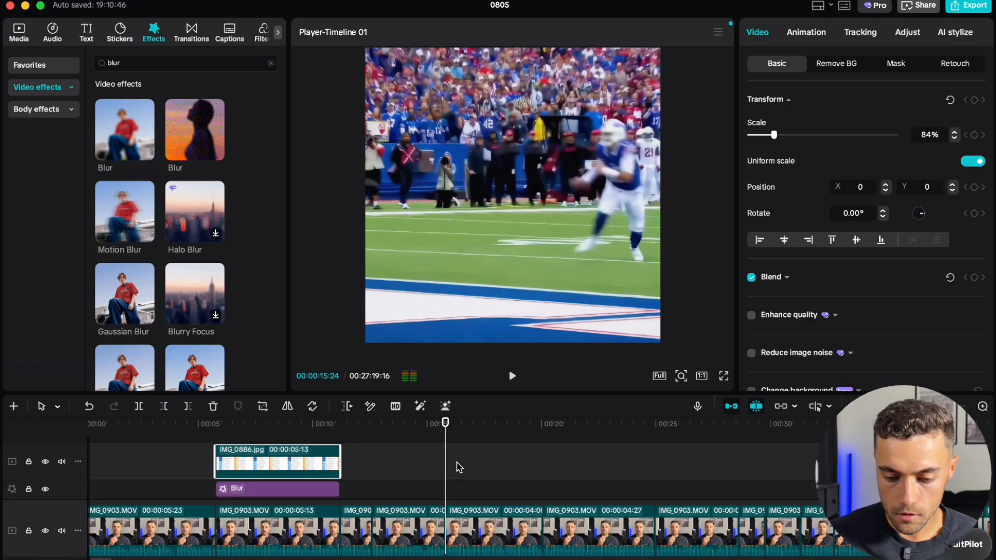
{"action": "scroll", "coordinate": [456, 467], "scroll_direction": "down", "scroll_amount": 1}
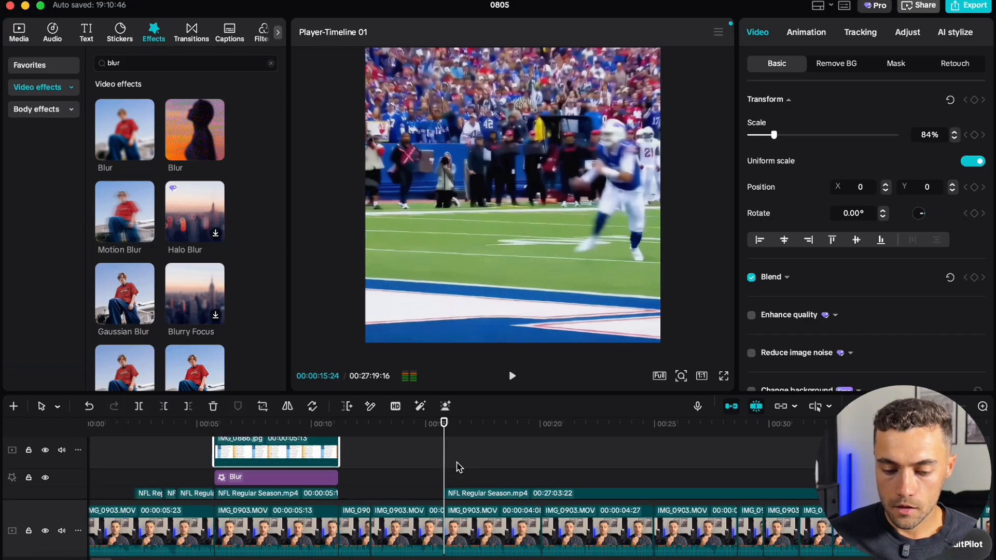
{"action": "scroll", "coordinate": [469, 460], "scroll_direction": "down", "scroll_amount": 1}
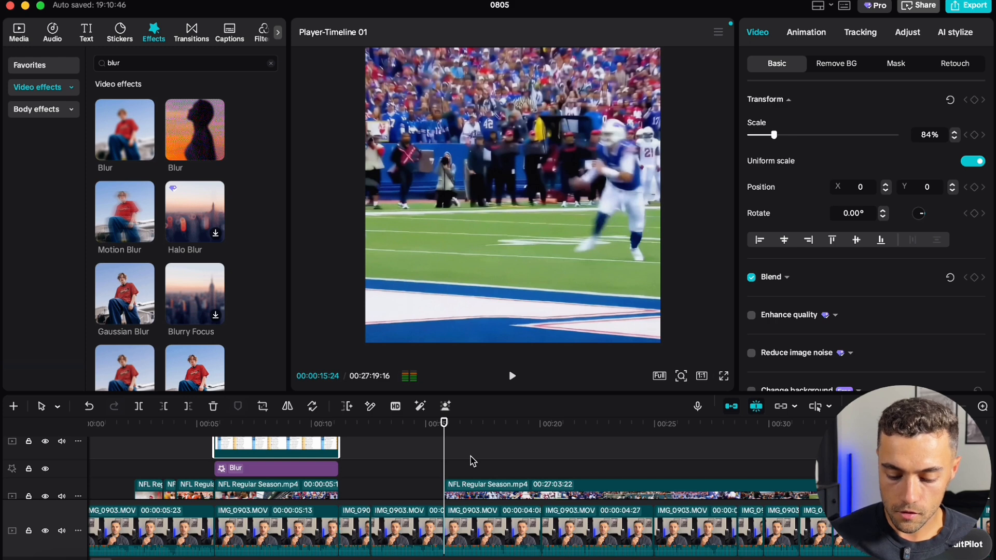
{"action": "key", "text": "ctrl+v"}
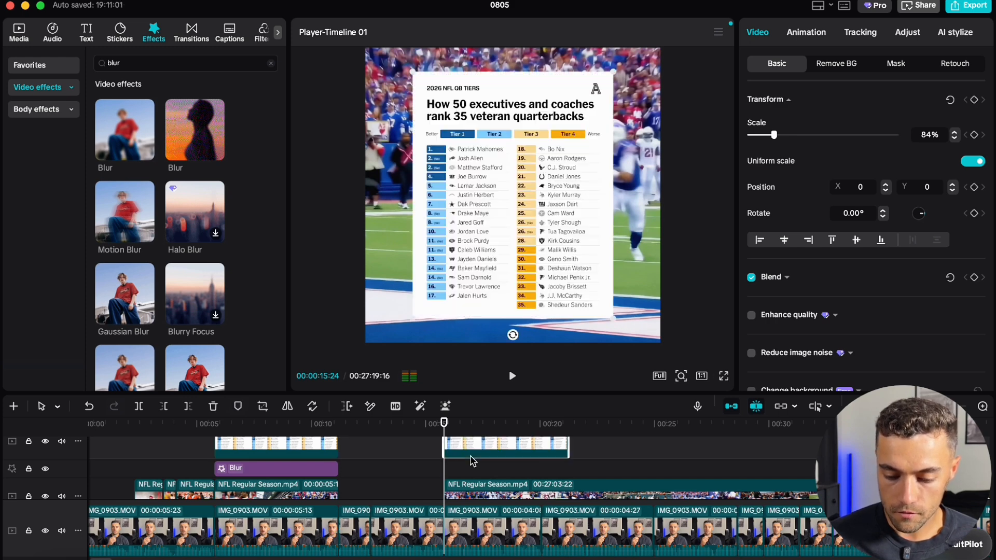
Copy the Blur effect and paste it beneath the second ranking image at 00:00:15:24
{"action": "left_click", "coordinate": [279, 461]}
{"action": "left_click", "coordinate": [277, 465]}
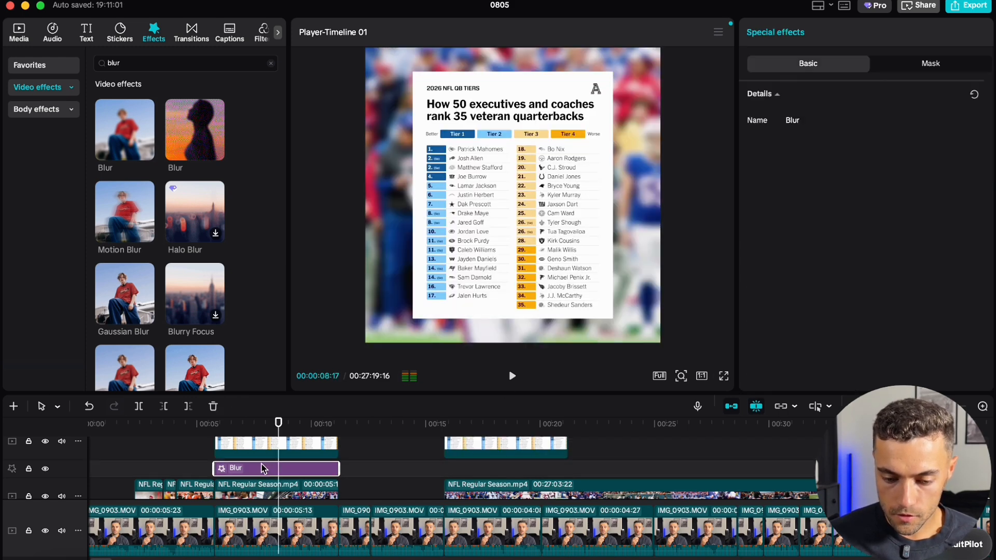
{"action": "left_click", "coordinate": [444, 428]}
{"action": "key", "text": "ctrl+v"}
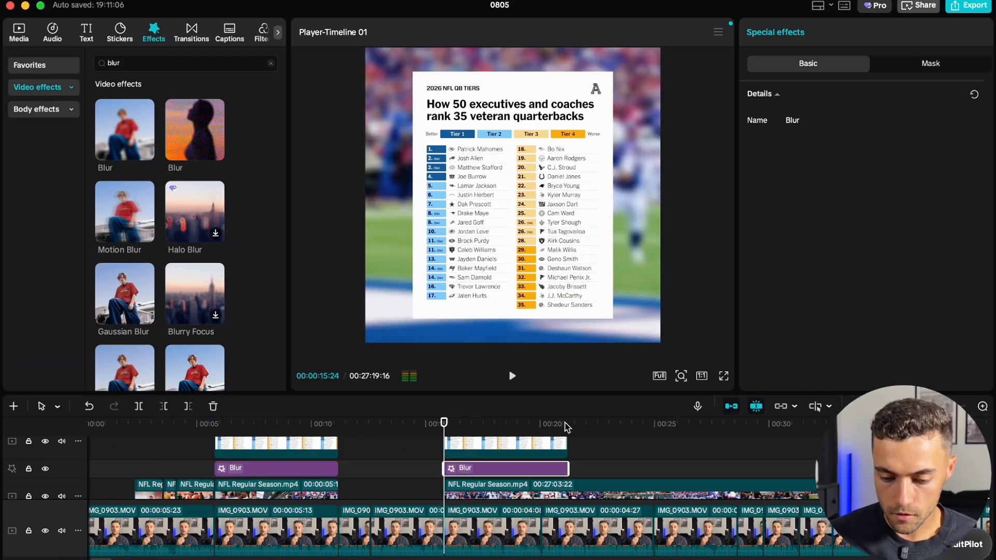
{"action": "scroll", "coordinate": [528, 455], "scroll_direction": "down", "scroll_amount": 2}
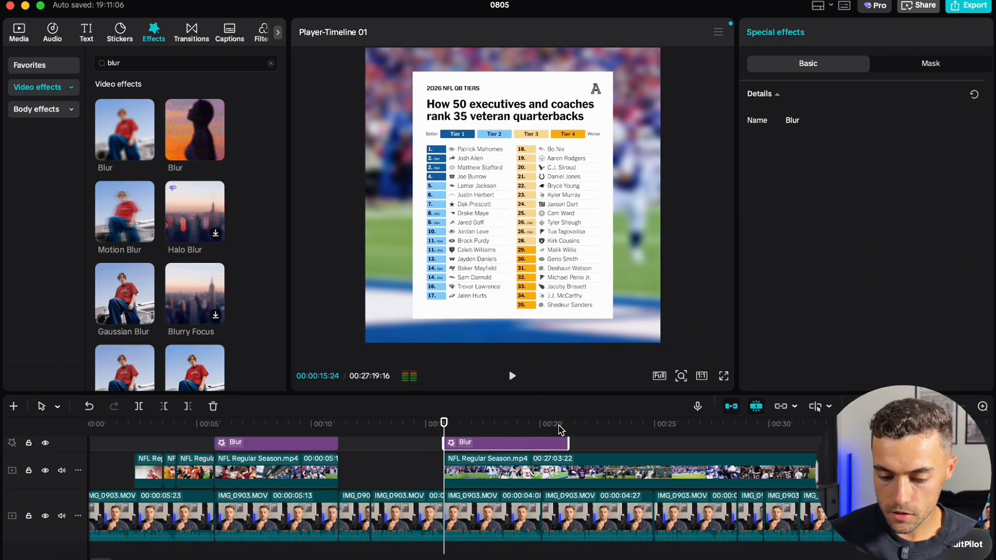
Play to the talking-head cut at 00:00:20:02 and remove the excess of the second Blur effect and image copy beyond that point
{"action": "left_click", "coordinate": [512, 378]}
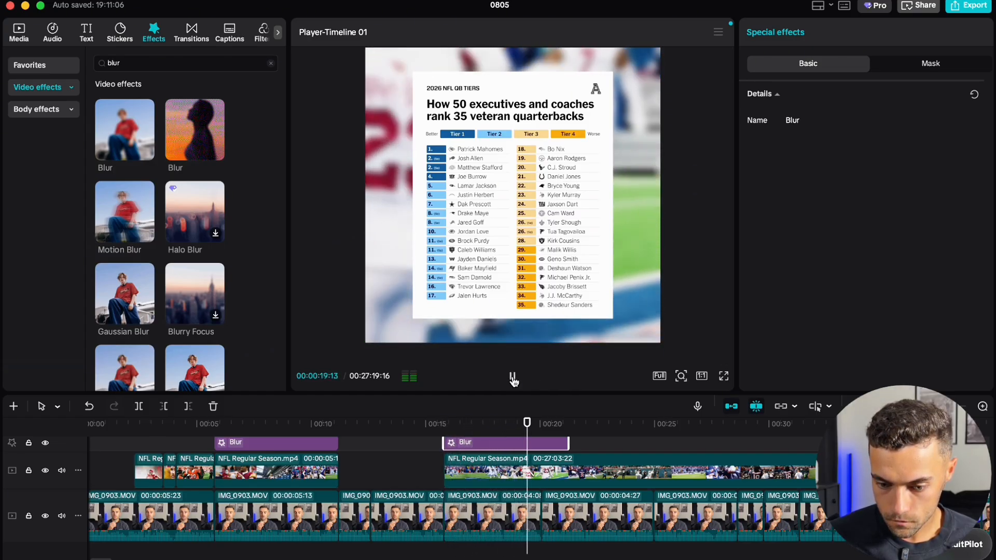
{"action": "left_click", "coordinate": [512, 378]}
{"action": "scroll", "coordinate": [550, 475], "scroll_direction": "up", "scroll_amount": 2}
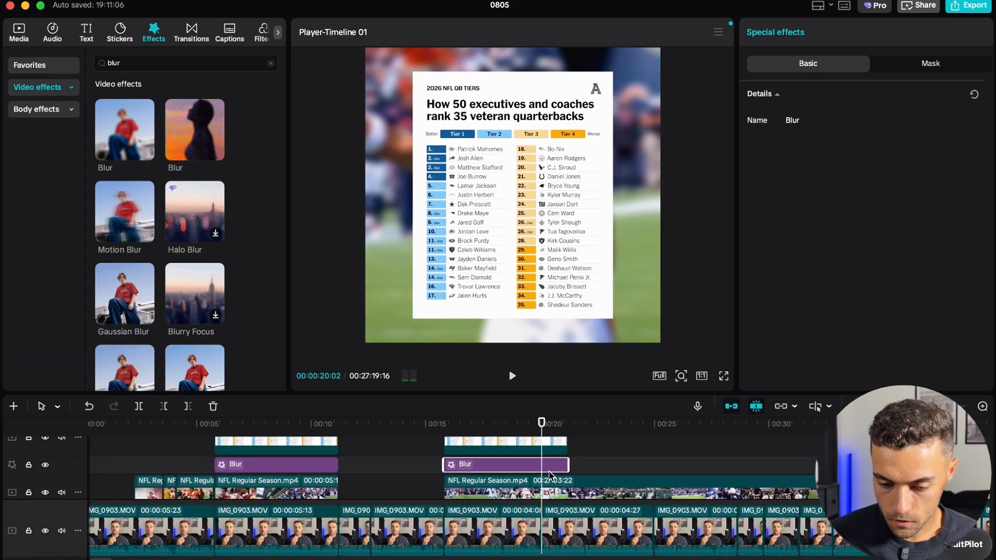
{"action": "key", "text": "super+b"}
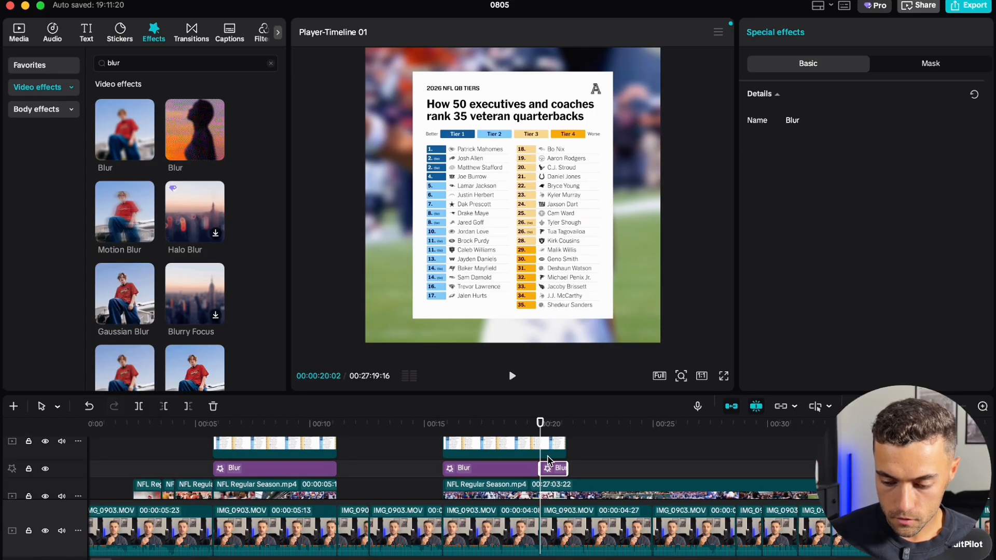
{"action": "key", "text": "Delete"}
{"action": "left_click", "coordinate": [538, 445]}
{"action": "key", "text": "super+b"}
{"action": "key", "text": "Delete"}
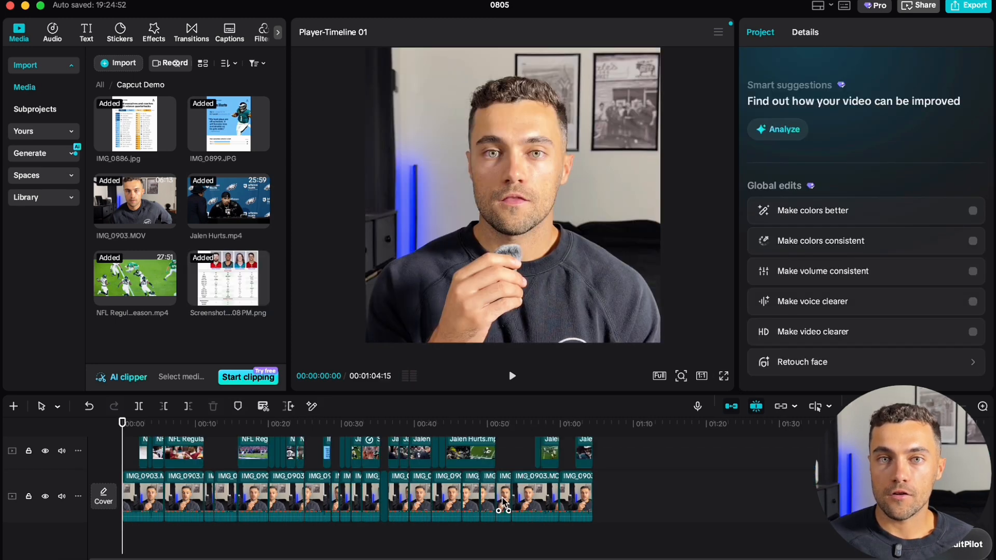
Play the assembled edit from the beginning to review the B-roll, images and blur sections
{"action": "scroll", "coordinate": [471, 514], "scroll_direction": "up", "scroll_amount": 2}
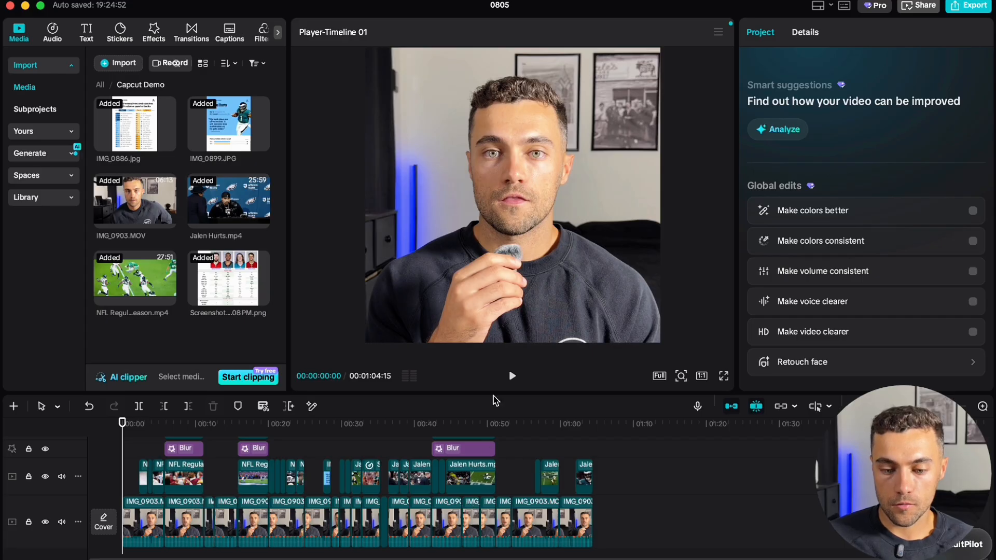
{"action": "left_click", "coordinate": [512, 379]}
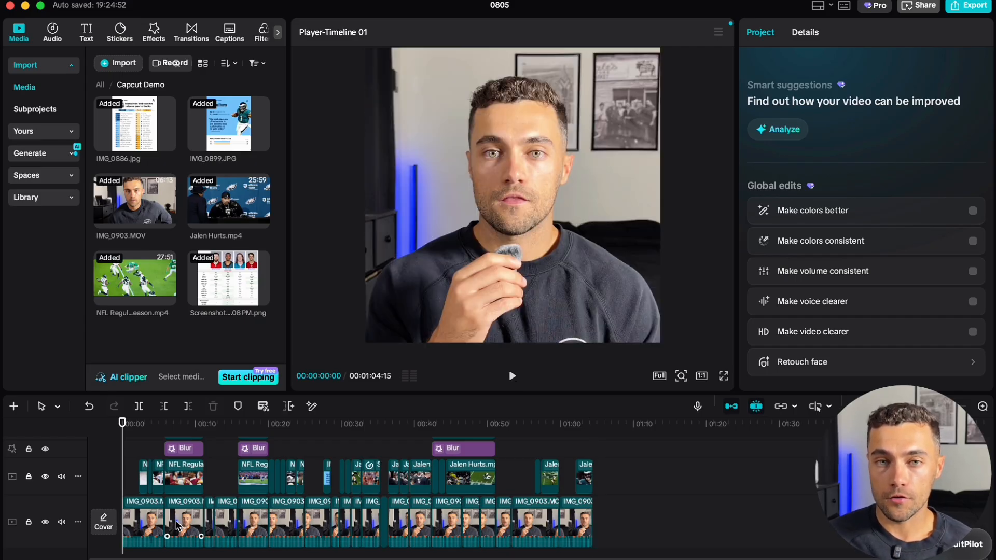
Add a scale keyframe at the start of the first talking-head clip and set its scale to 200%
{"action": "left_click", "coordinate": [144, 526]}
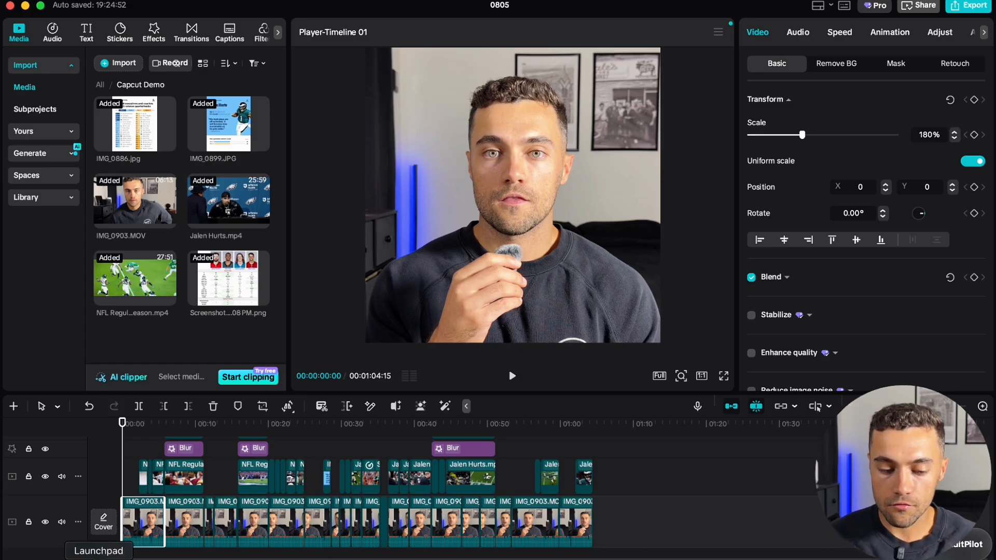
{"action": "key", "text": "super+equal"}
{"action": "key", "text": "super+equal"}
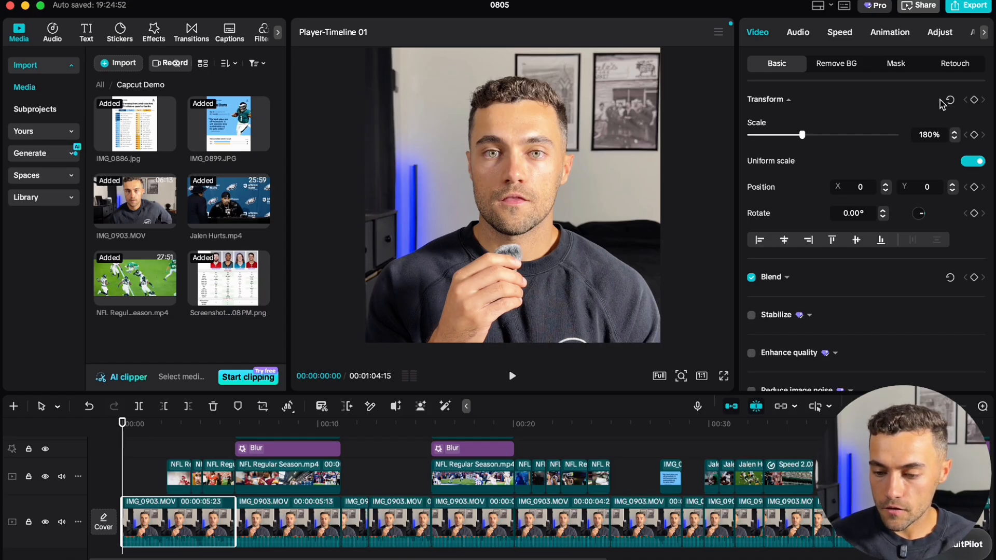
{"action": "left_click", "coordinate": [977, 138]}
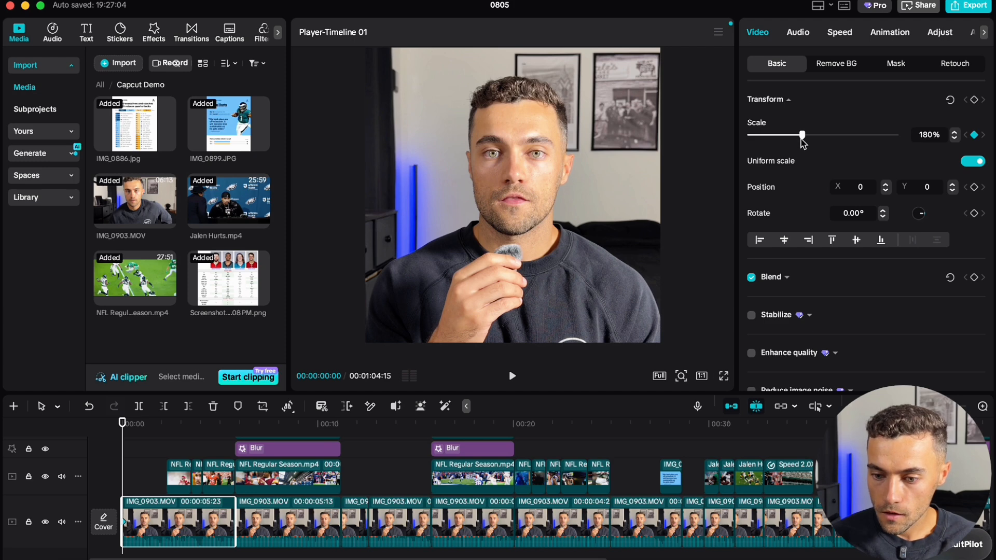
{"action": "left_click_drag", "start_coordinate": [803, 139], "coordinate": [808, 139]}
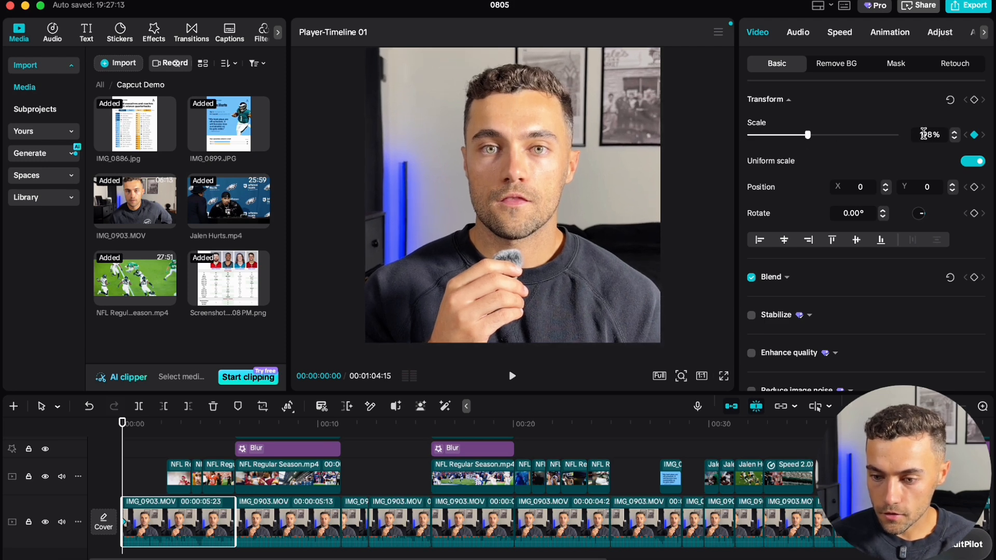
{"action": "left_click", "coordinate": [954, 132]}
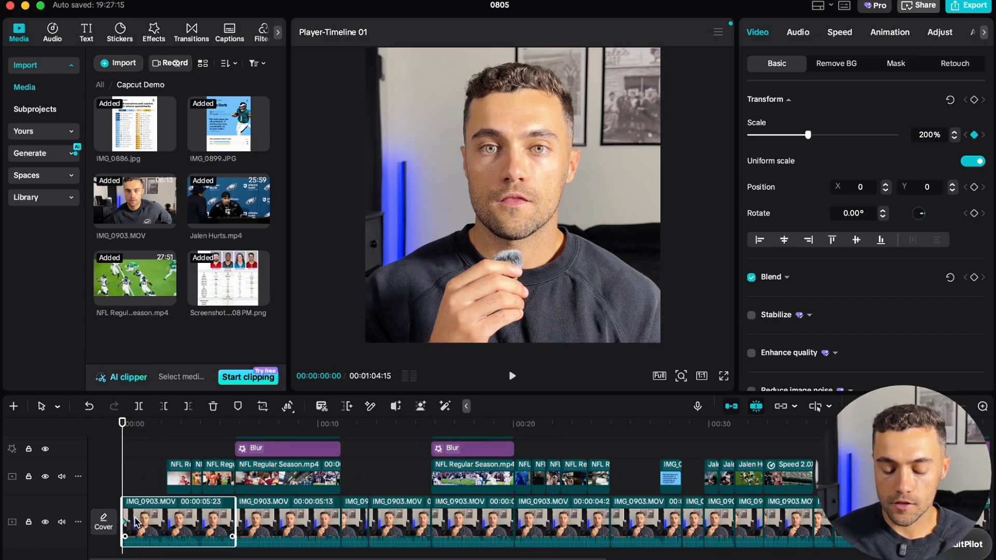
Add a second scale keyframe three frames in, at 00:00:00:03, and set its scale to 180%
{"action": "key", "text": "Right"}
{"action": "key", "text": "Right"}
{"action": "key", "text": "Right"}
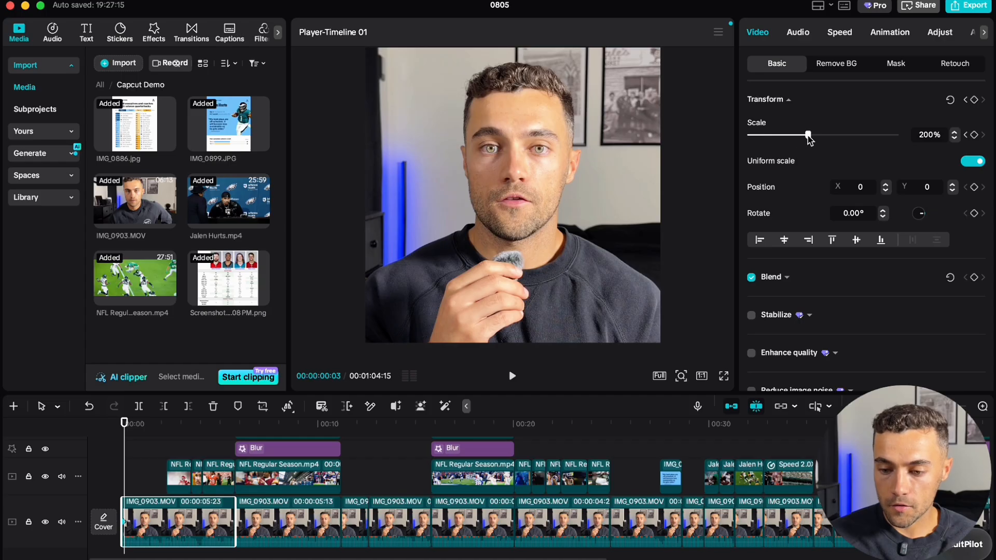
{"action": "left_click", "coordinate": [974, 135]}
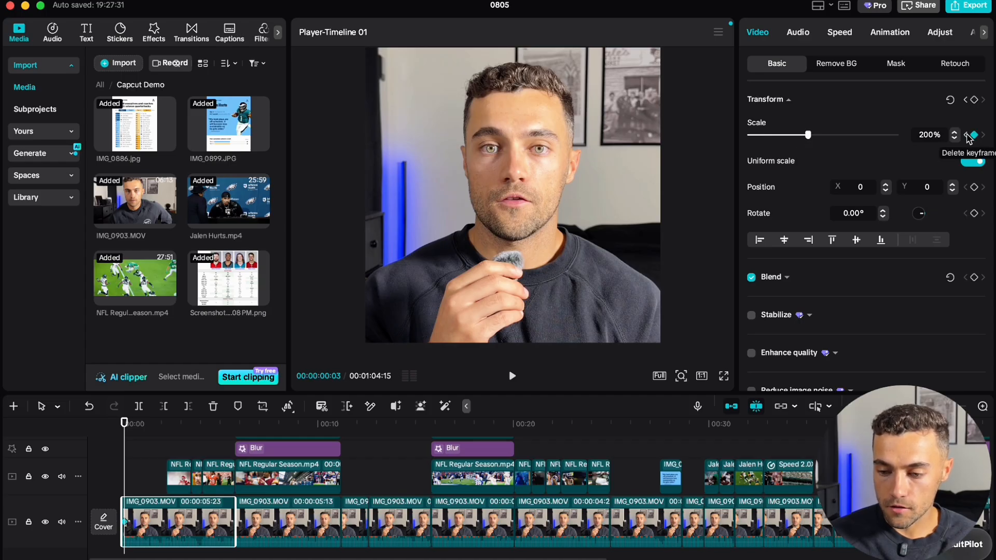
{"action": "left_click_drag", "start_coordinate": [808, 136], "coordinate": [802, 137]}
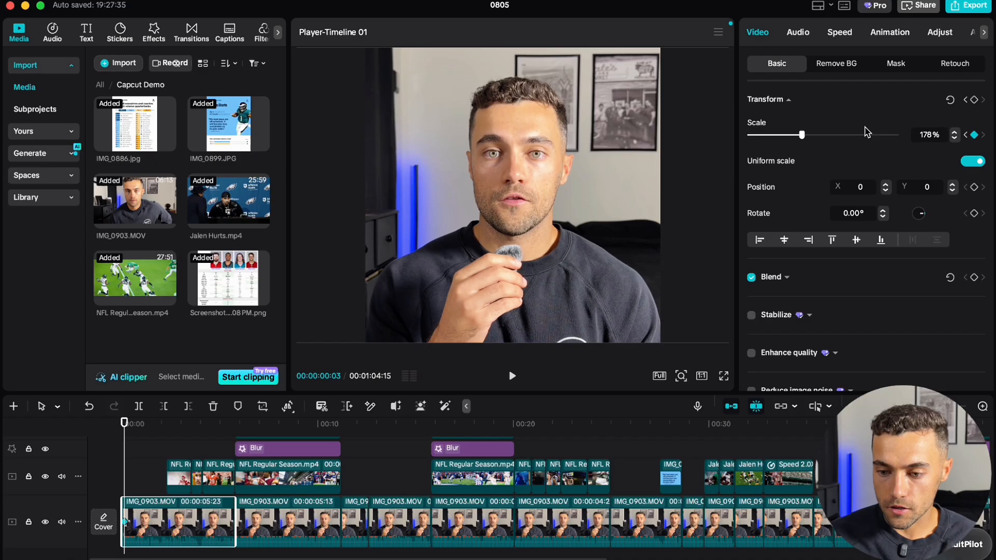
{"action": "left_click", "coordinate": [953, 132]}
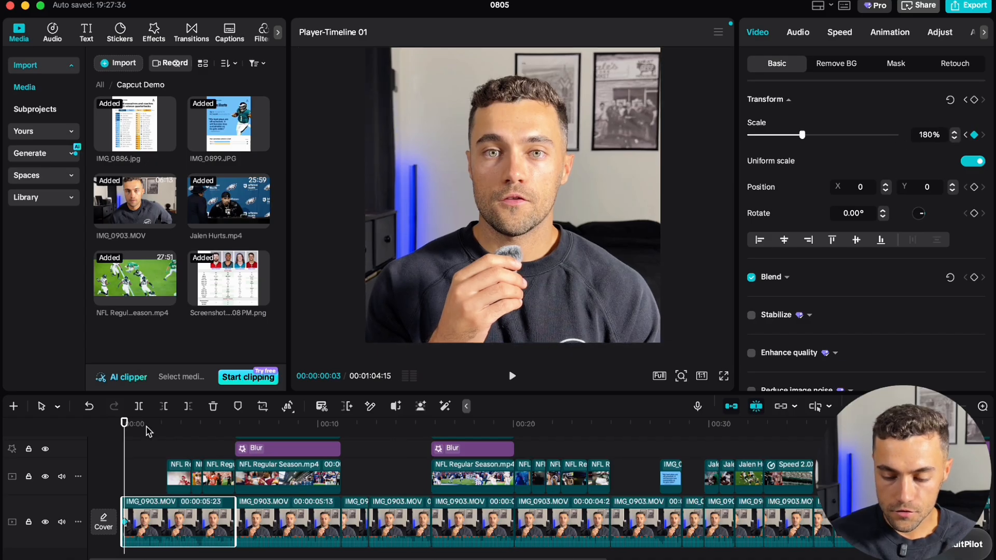
Return to the start of the timeline and play the opening clip to check the zoom-out
{"action": "left_click_drag", "start_coordinate": [146, 427], "coordinate": [90, 431]}
{"action": "scroll", "coordinate": [519, 420], "scroll_direction": "up", "scroll_amount": 3}
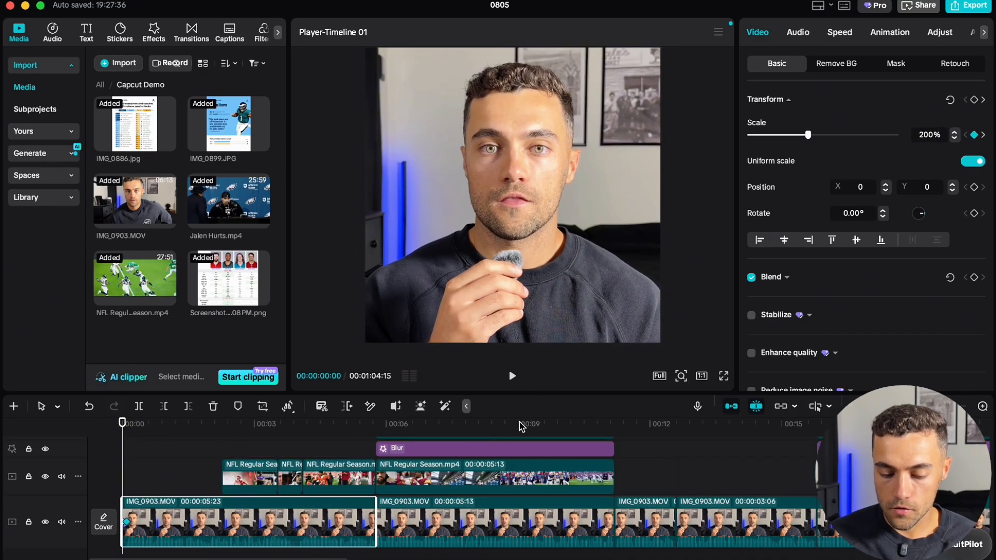
{"action": "left_click", "coordinate": [513, 377]}
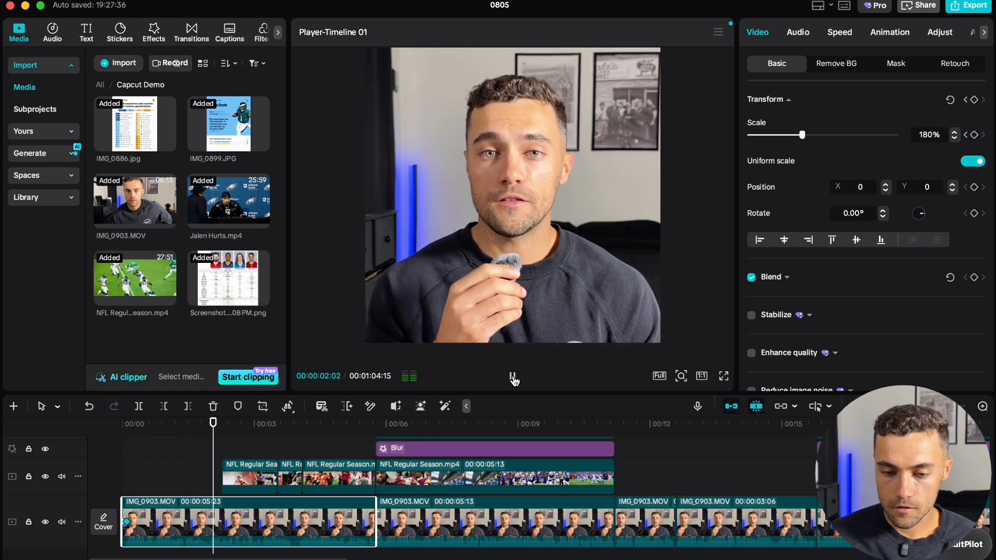
Stop playback and raise the first talking-head clip's scale keyframe at 00:00:00:03 to 184%
{"action": "left_click", "coordinate": [513, 377]}
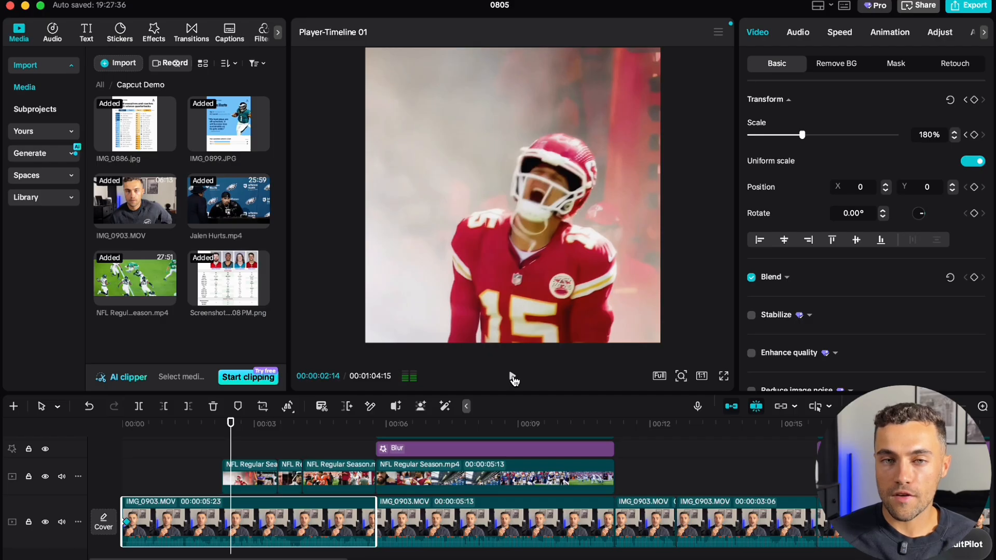
{"action": "left_click_drag", "start_coordinate": [173, 428], "coordinate": [103, 429]}
{"action": "scroll", "coordinate": [175, 521], "scroll_direction": "up", "scroll_amount": 3}
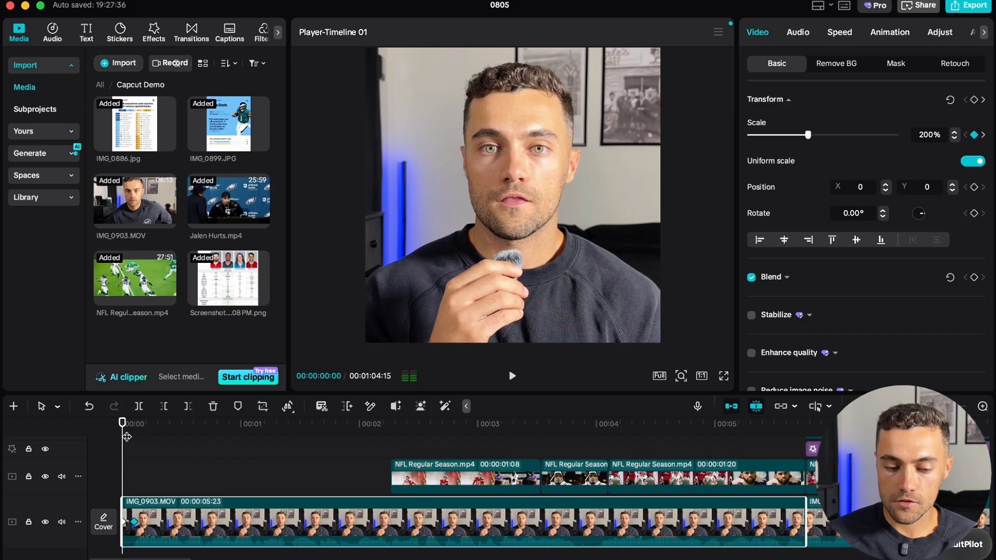
{"action": "left_click_drag", "start_coordinate": [123, 436], "coordinate": [134, 435]}
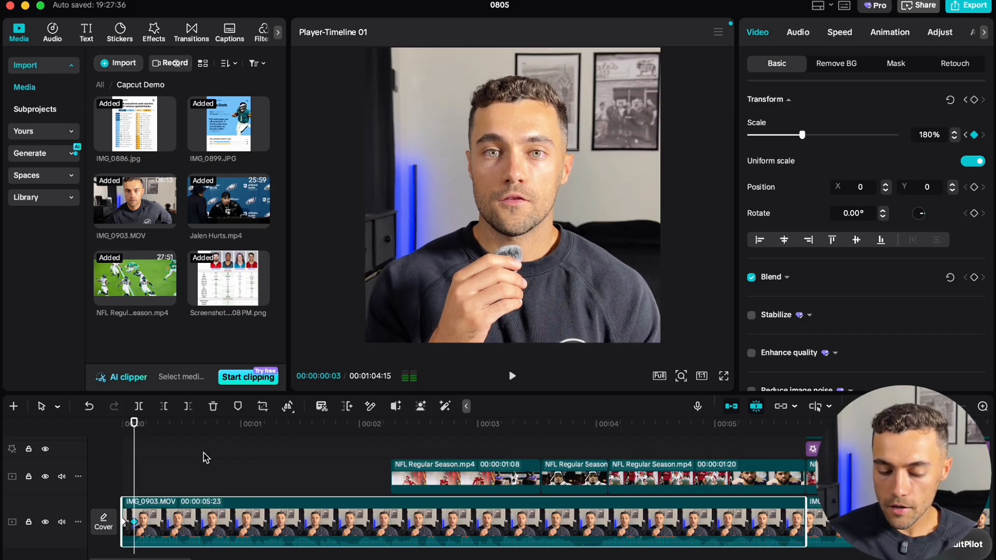
{"action": "left_click", "coordinate": [954, 132]}
{"action": "left_click", "coordinate": [954, 132]}
{"action": "left_click", "coordinate": [955, 132]}
{"action": "left_click", "coordinate": [954, 133]}
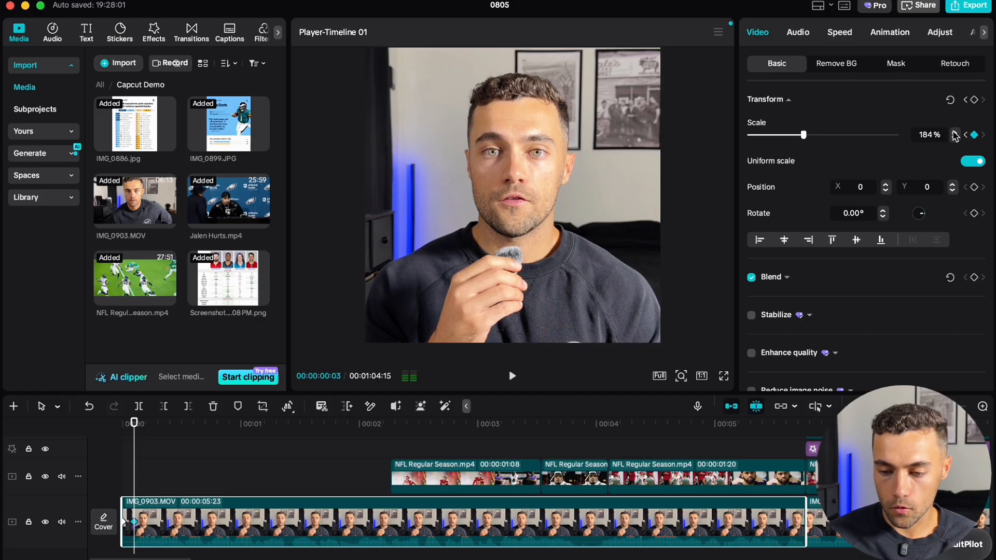
Add a third scale keyframe to the first talking-head clip at 00:00:02:08, where the B-roll begins, and set its scale to 180%
{"action": "left_click", "coordinate": [391, 431]}
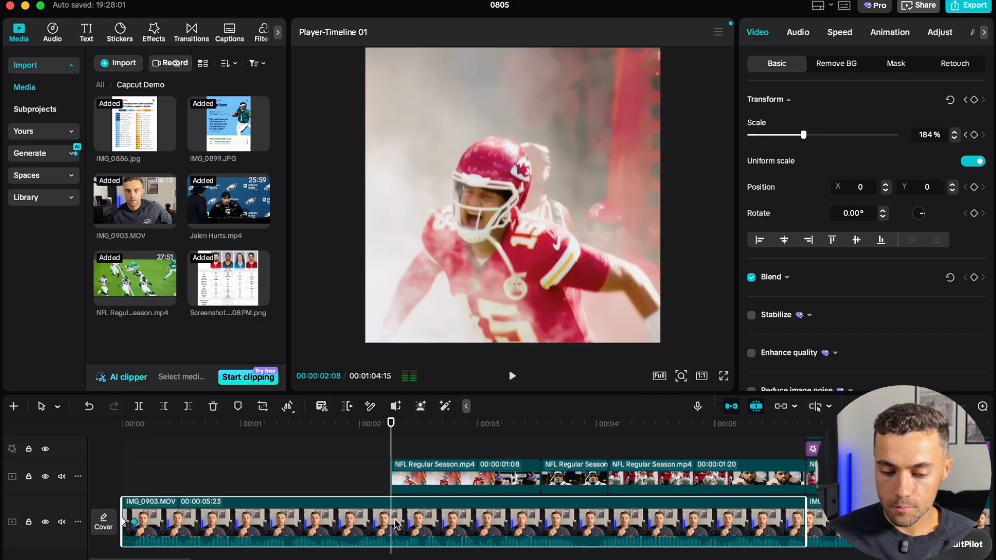
{"action": "left_click", "coordinate": [975, 134]}
{"action": "left_click", "coordinate": [955, 138]}
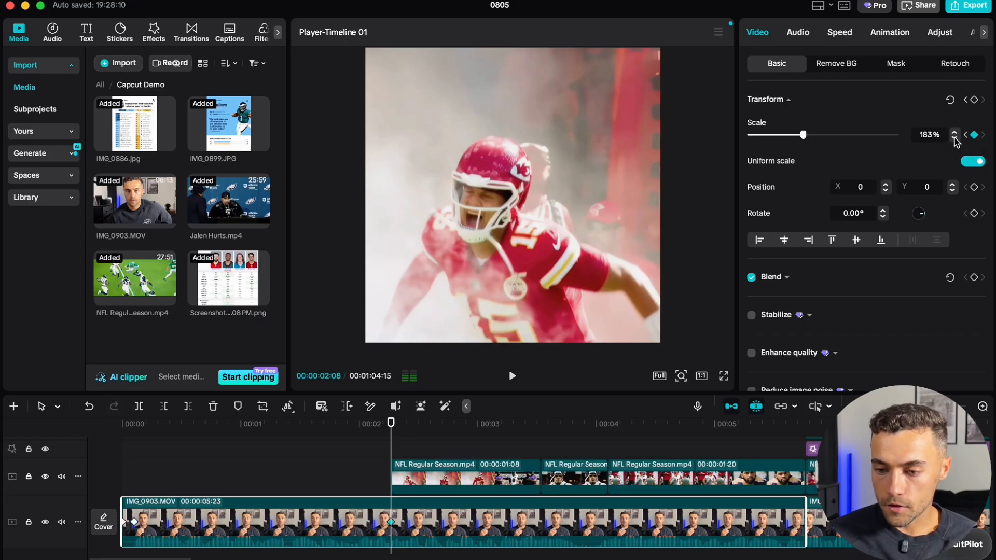
Play the opening clip from the start of the timeline to check the fast zoom and slow drift
{"action": "left_click_drag", "start_coordinate": [393, 425], "coordinate": [0, 500]}
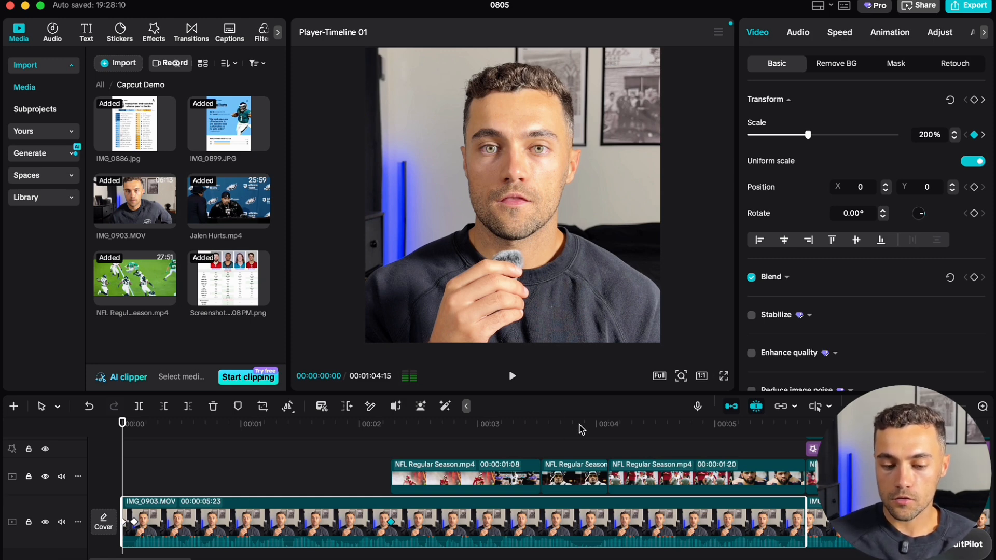
{"action": "left_click", "coordinate": [513, 377]}
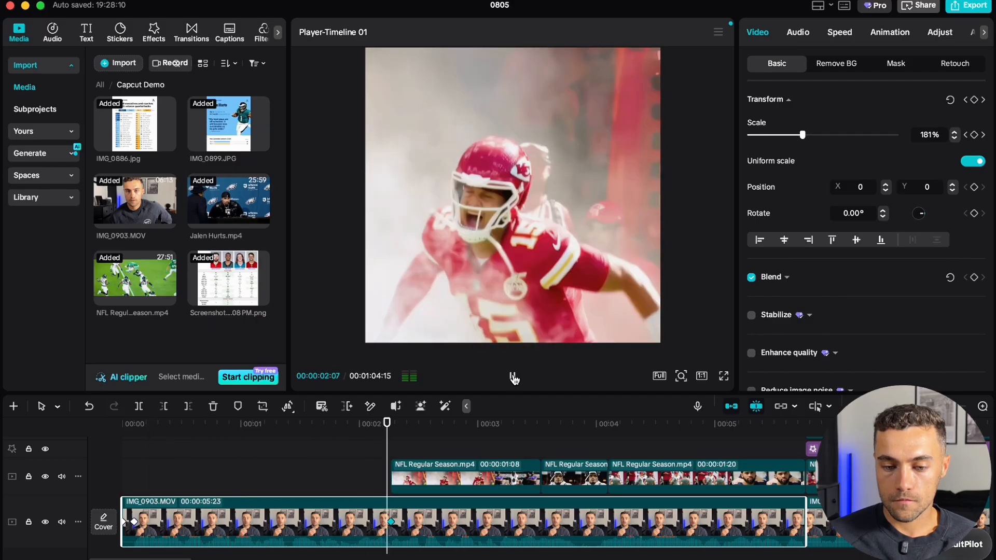
{"action": "left_click", "coordinate": [513, 378]}
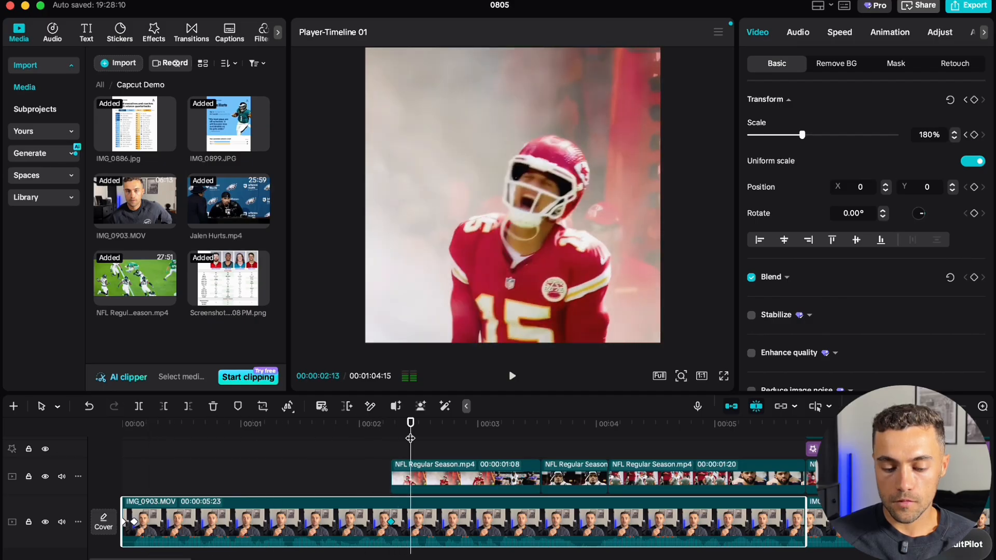
Apply the favourite Party Flashes entrance animation to the first NFL B-roll clip, set its duration to 0.5 s, and preview it
{"action": "left_click_drag", "start_coordinate": [410, 433], "coordinate": [391, 435]}
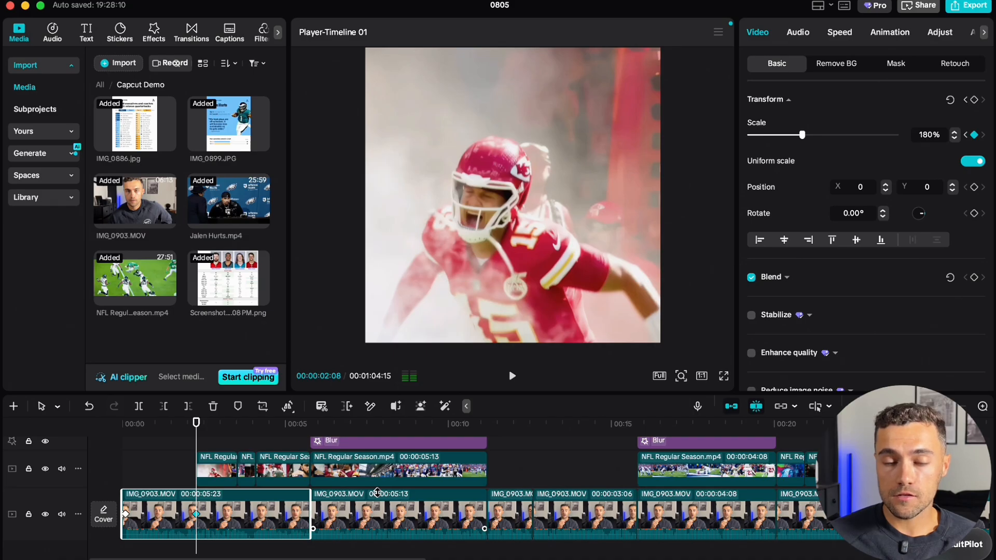
{"action": "left_click", "coordinate": [223, 470]}
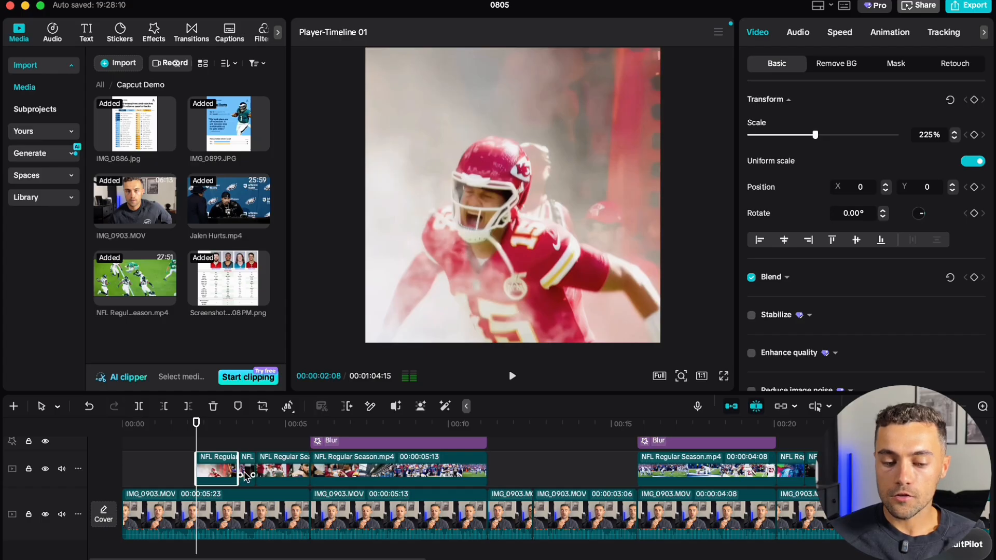
{"action": "left_click", "coordinate": [889, 33]}
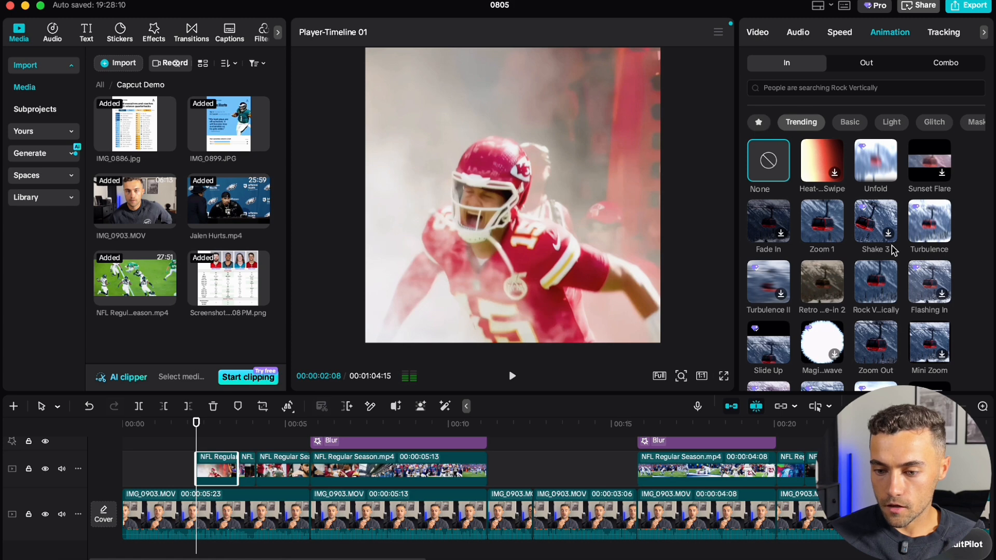
{"action": "left_click", "coordinate": [875, 89]}
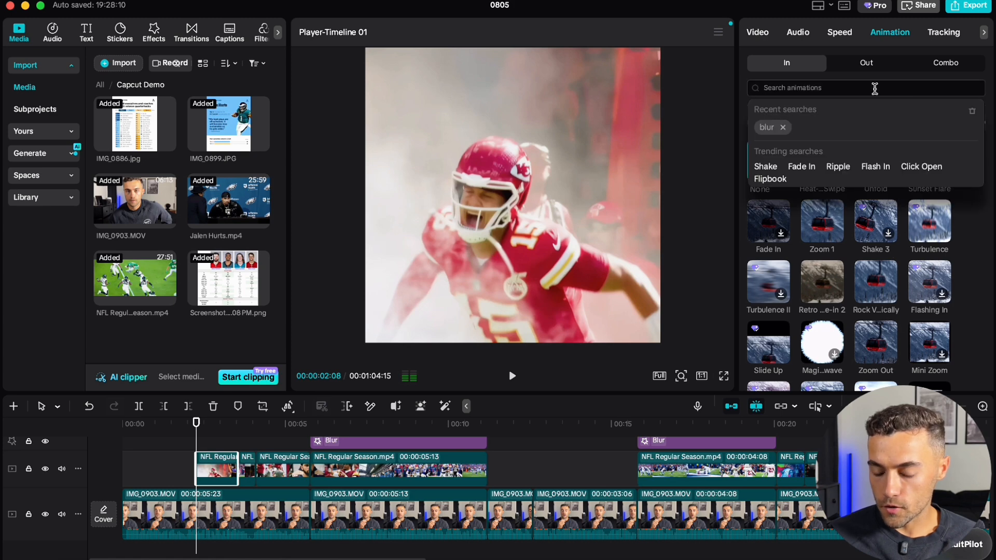
{"action": "left_click", "coordinate": [989, 225]}
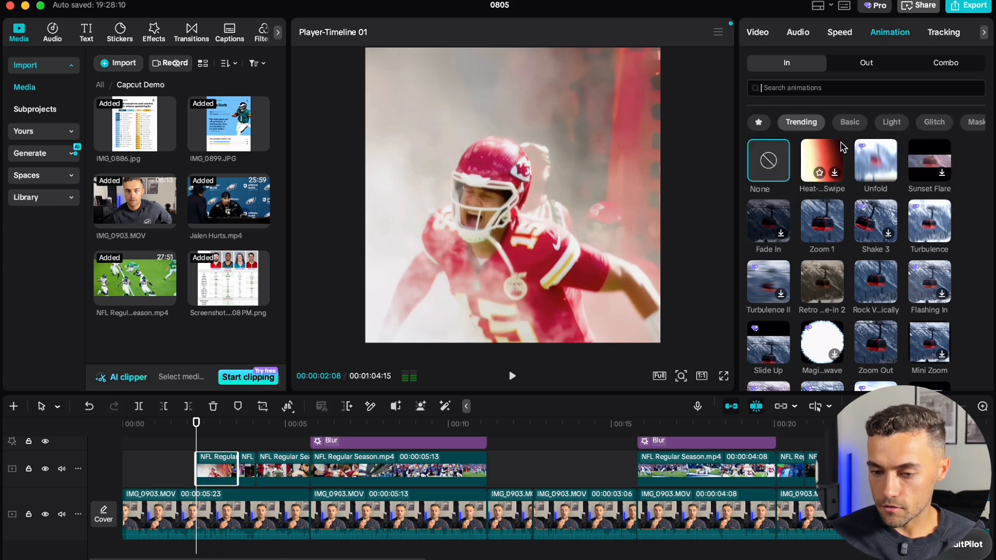
{"action": "left_click", "coordinate": [759, 124]}
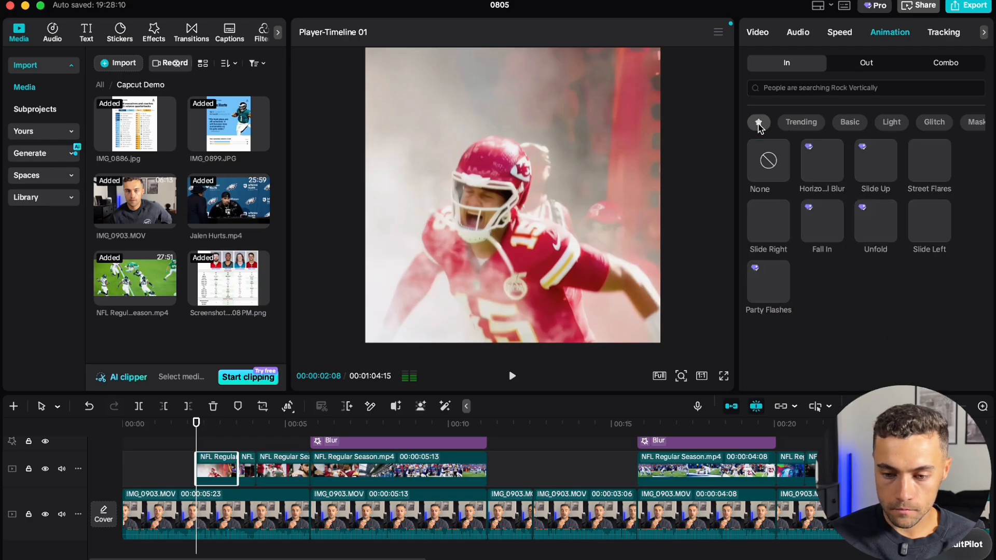
{"action": "left_click", "coordinate": [770, 280]}
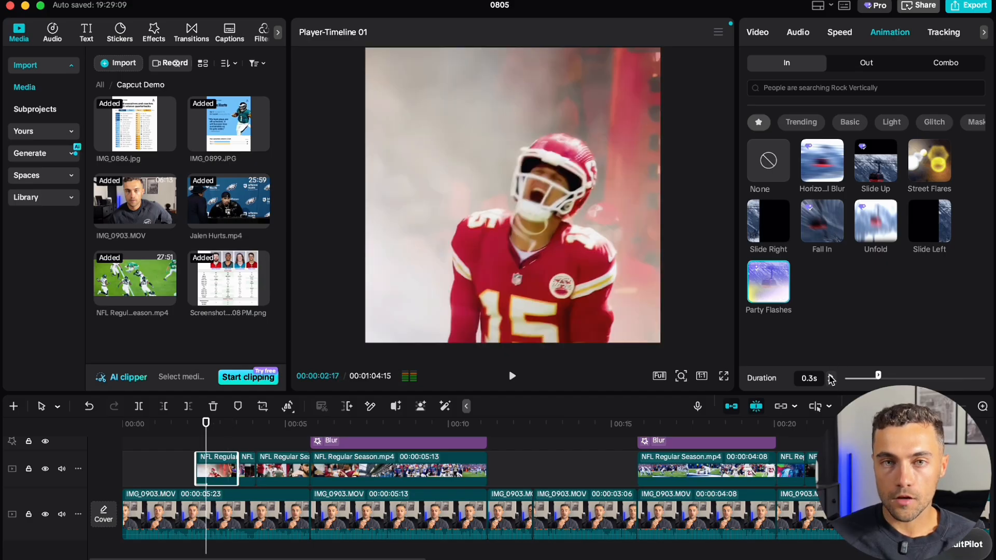
{"action": "left_click", "coordinate": [831, 376]}
{"action": "left_click", "coordinate": [830, 376]}
{"action": "left_click", "coordinate": [513, 377]}
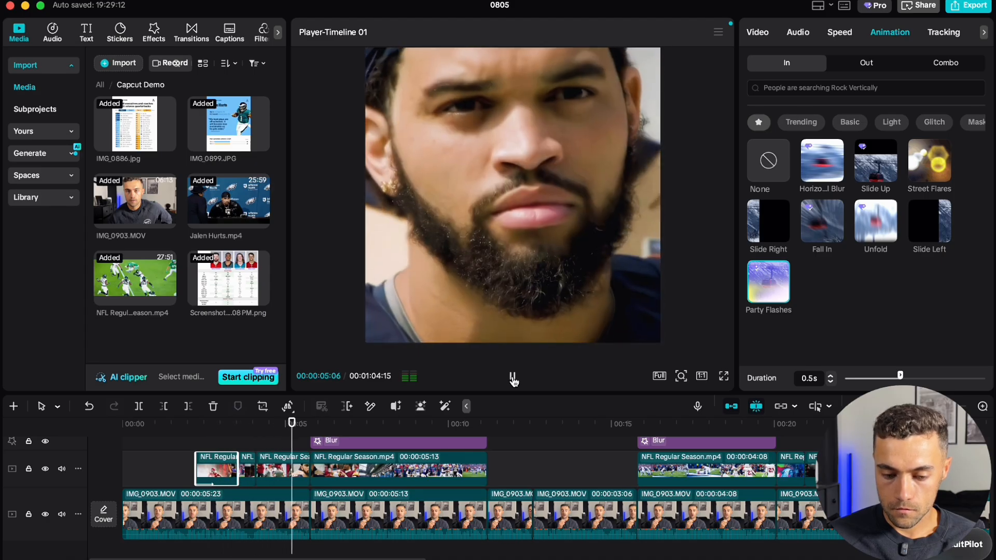
{"action": "left_click", "coordinate": [514, 380]}
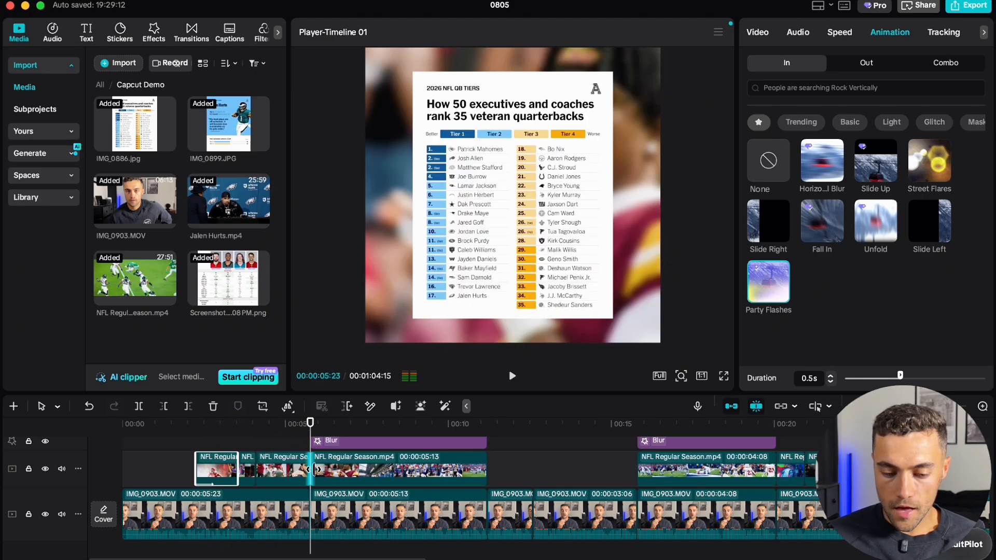
Search the transitions library for glare, refining the search to the glare 2 suggestion
{"action": "key", "text": "super+equal"}
{"action": "key", "text": "super+equal"}
{"action": "left_click_drag", "start_coordinate": [274, 424], "coordinate": [387, 436]}
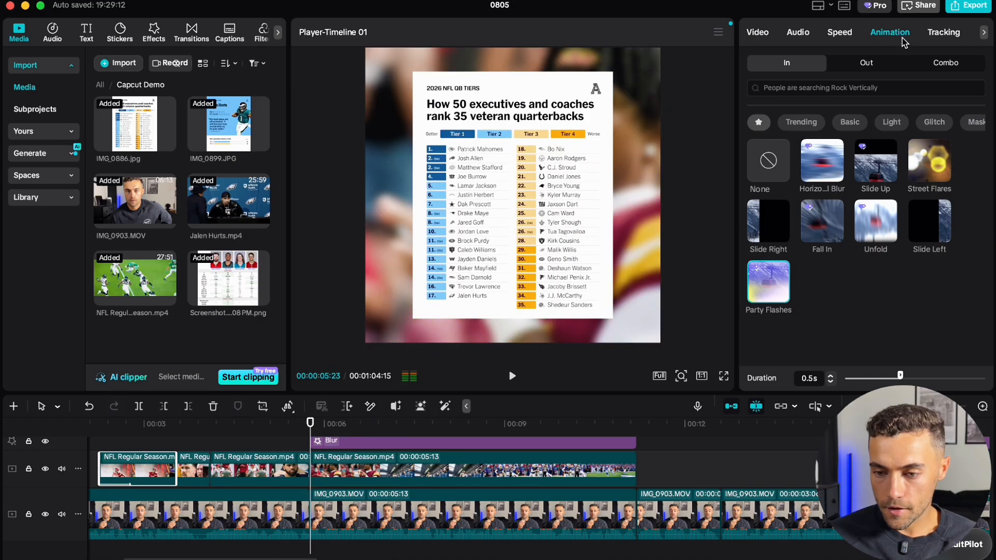
{"action": "scroll", "coordinate": [384, 474], "scroll_direction": "left", "scroll_amount": 3}
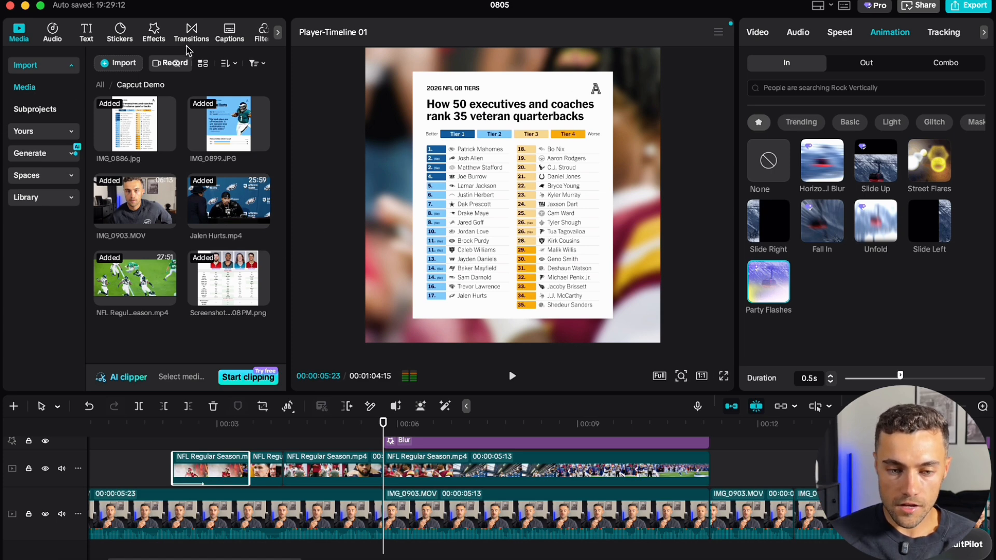
{"action": "left_click", "coordinate": [192, 30]}
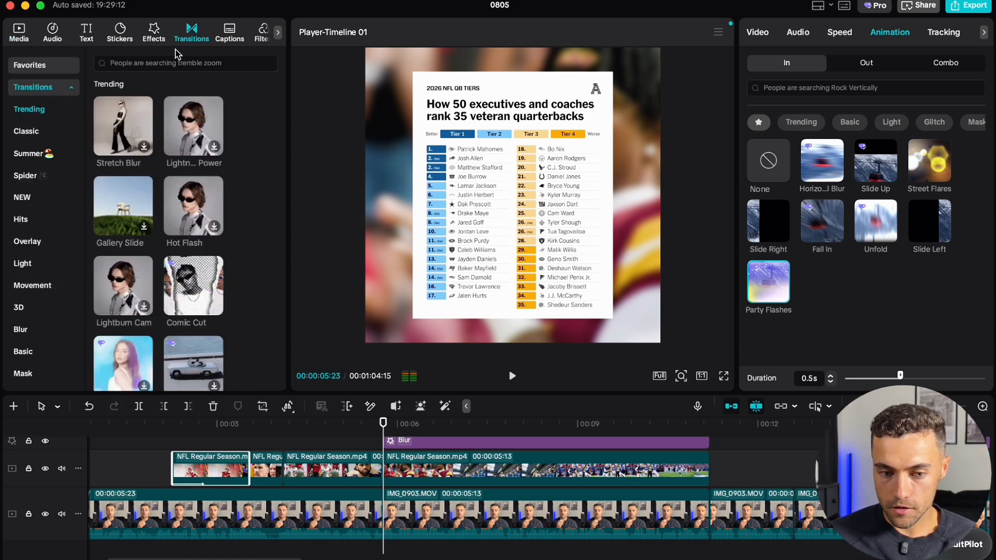
{"action": "left_click", "coordinate": [150, 62]}
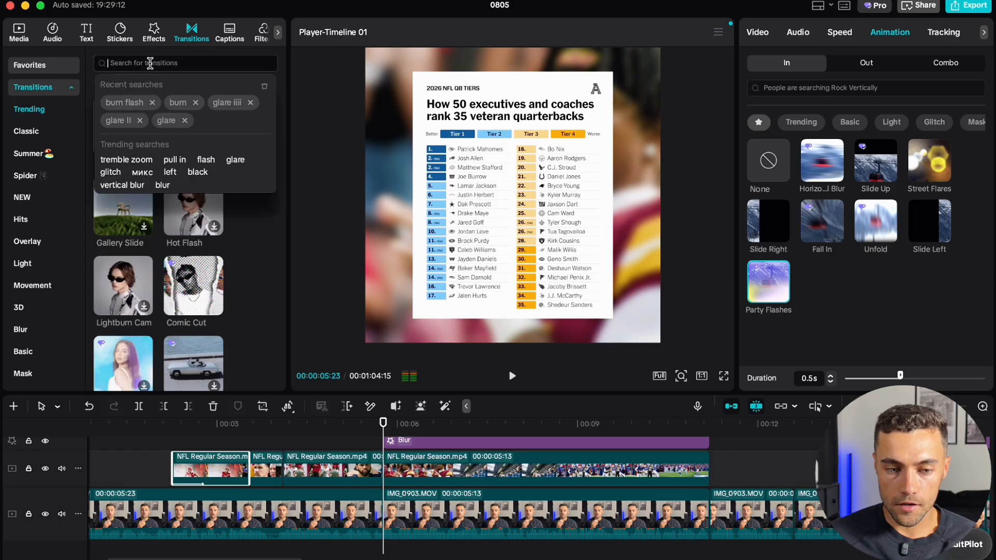
{"action": "type", "text": "glare"}
{"action": "key", "text": "Return"}
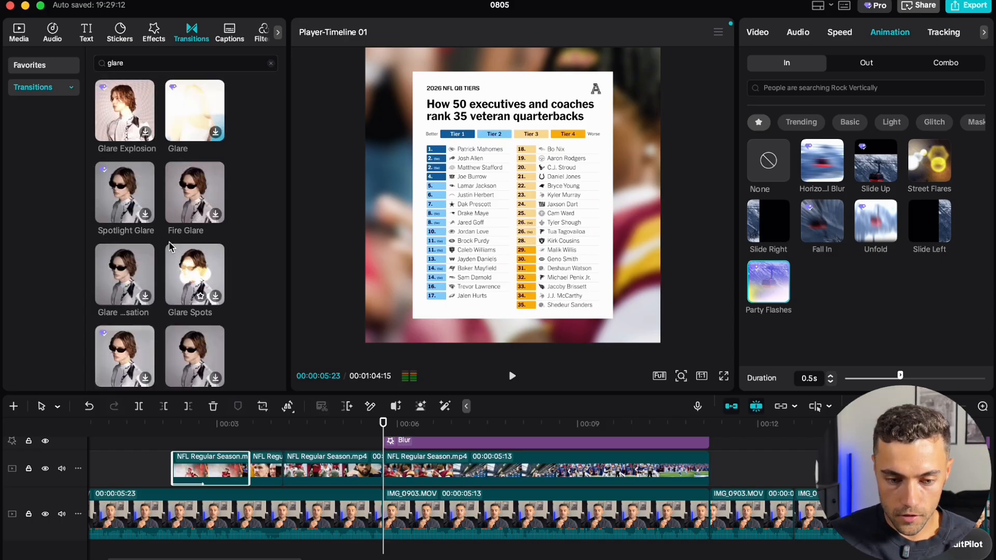
{"action": "left_click", "coordinate": [126, 63]}
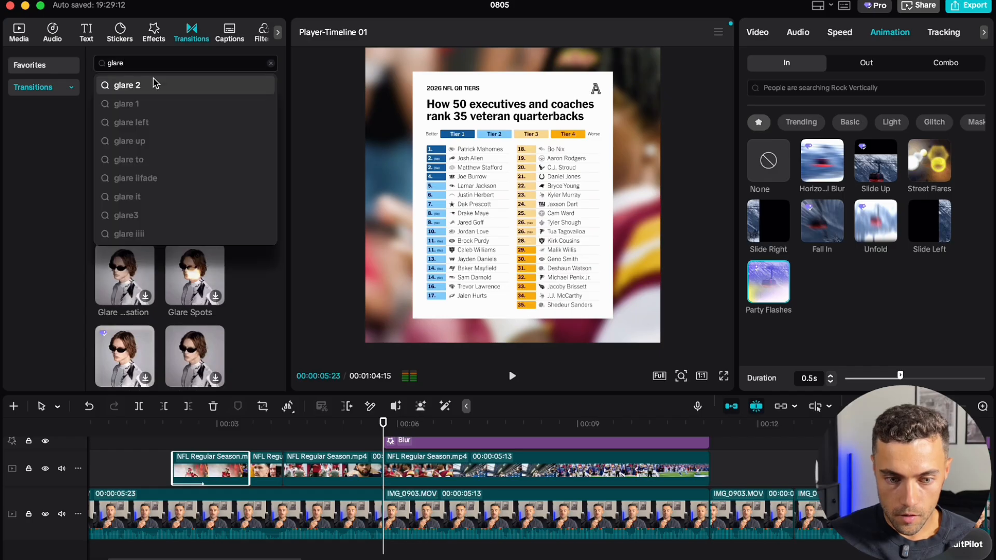
{"action": "left_click", "coordinate": [150, 84]}
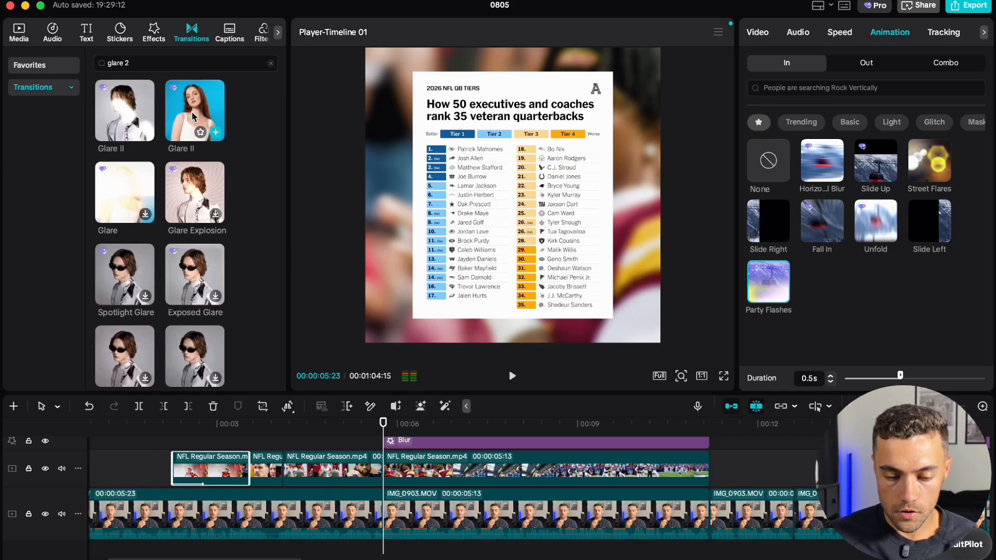
Add the Glare II transition between the third and fourth NFL B-roll clips and play through it
{"action": "mouse_move", "coordinate": [202, 133]}
{"action": "left_mouse_down"}
{"action": "mouse_move", "coordinate": [315, 404]}
{"action": "mouse_move", "coordinate": [370, 470]}
{"action": "left_mouse_up"}
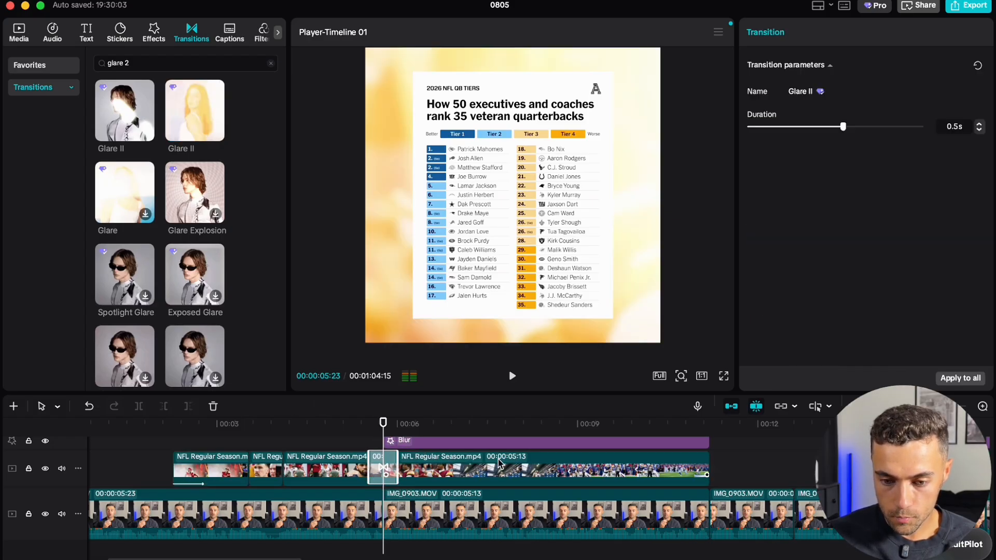
{"action": "left_click_drag", "start_coordinate": [383, 425], "coordinate": [313, 432]}
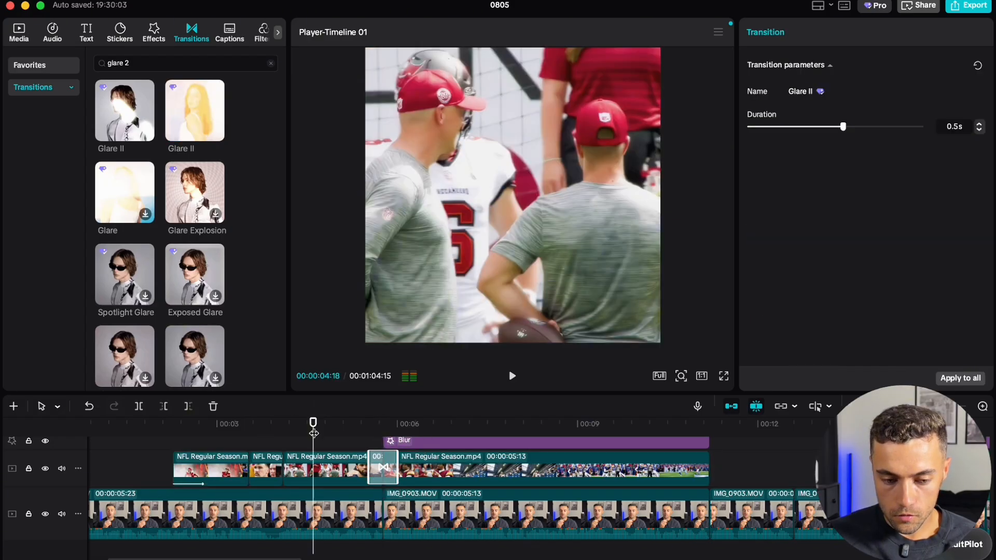
{"action": "left_click", "coordinate": [513, 378]}
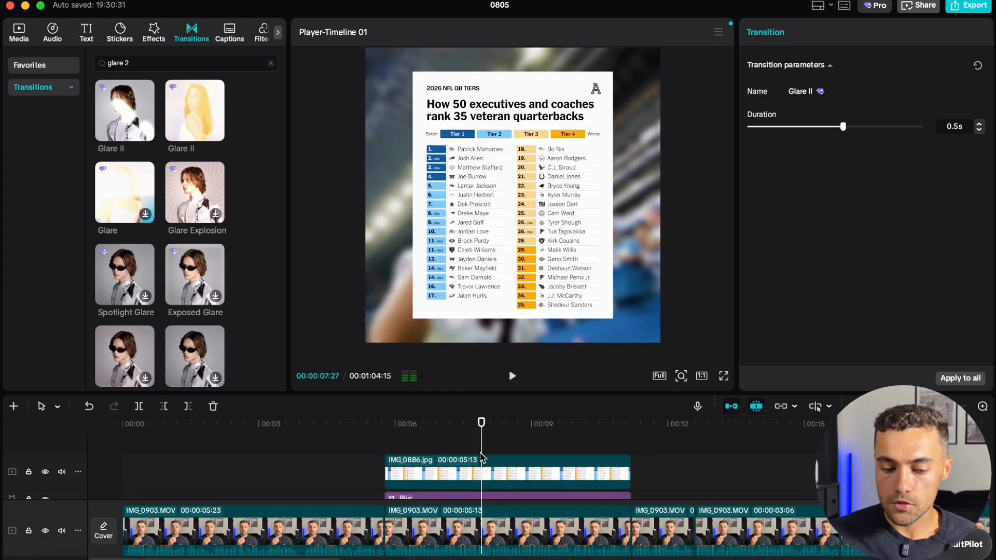
Apply the favourite Horizontal Blur entrance animation to the IMG_0886.jpg ranking graphic and play it back
{"action": "left_click", "coordinate": [387, 426]}
{"action": "left_click", "coordinate": [451, 483]}
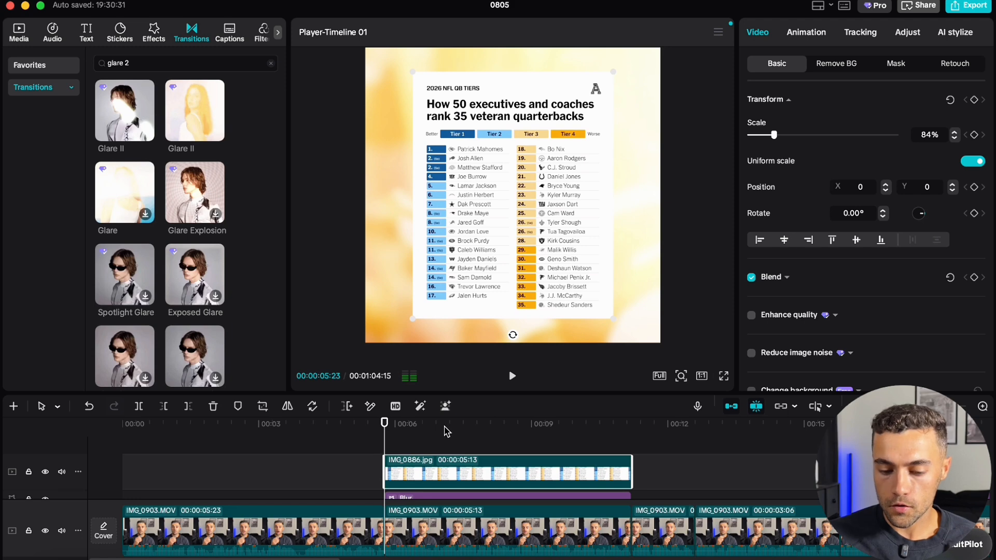
{"action": "left_click", "coordinate": [803, 34]}
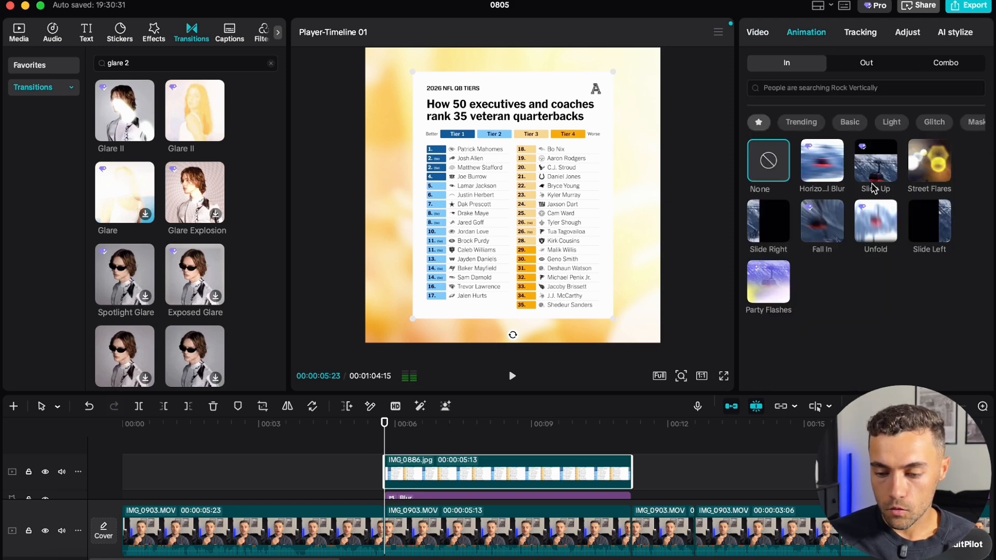
{"action": "left_click", "coordinate": [820, 159]}
{"action": "left_click", "coordinate": [512, 376]}
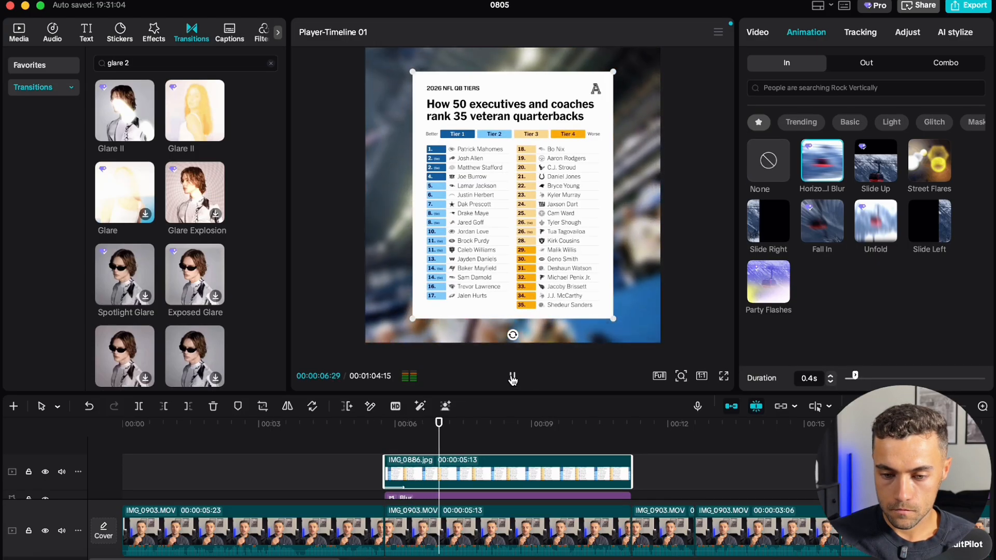
Keyframe a slow zoom on IMG_0886.jpg, with a scale keyframe at its start and a 90% one at its end, and return to its start
{"action": "left_click", "coordinate": [760, 36]}
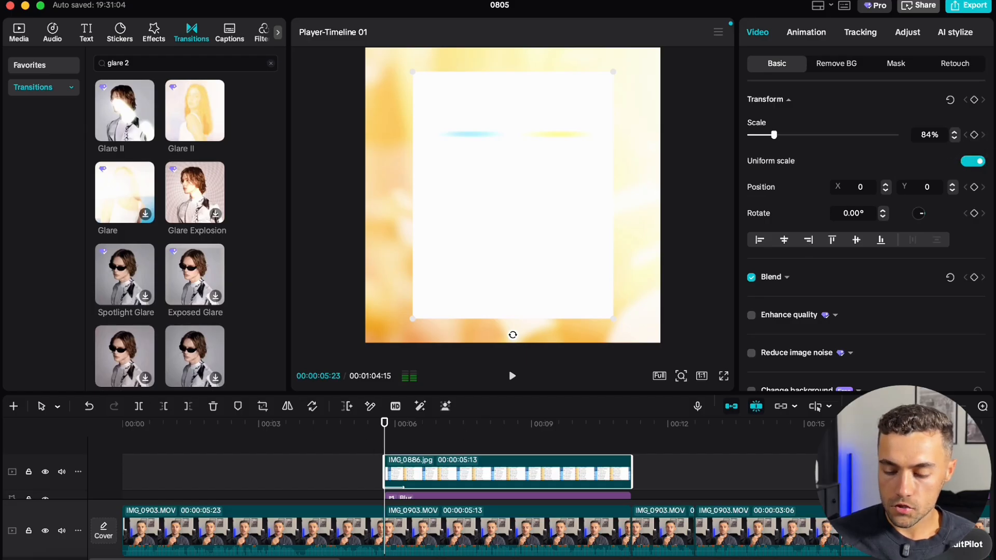
{"action": "left_click", "coordinate": [976, 136]}
{"action": "left_click_drag", "start_coordinate": [566, 429], "coordinate": [628, 428]}
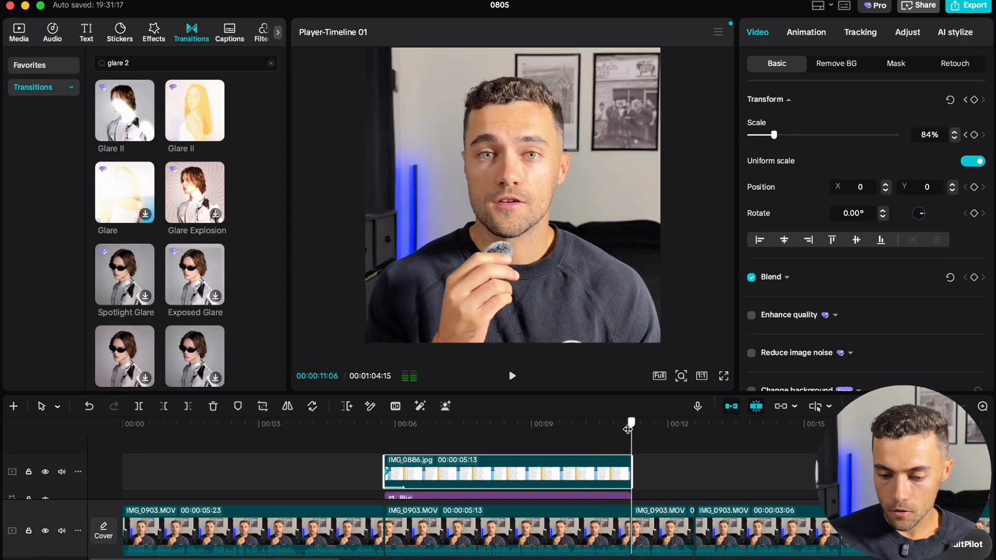
{"action": "left_click", "coordinate": [955, 132]}
{"action": "left_click", "coordinate": [955, 133]}
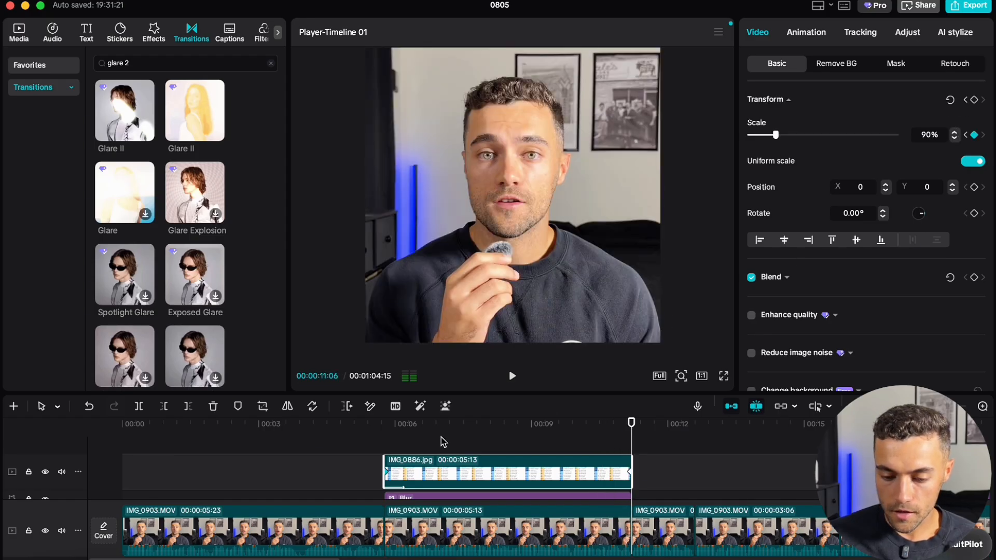
{"action": "left_click", "coordinate": [383, 440]}
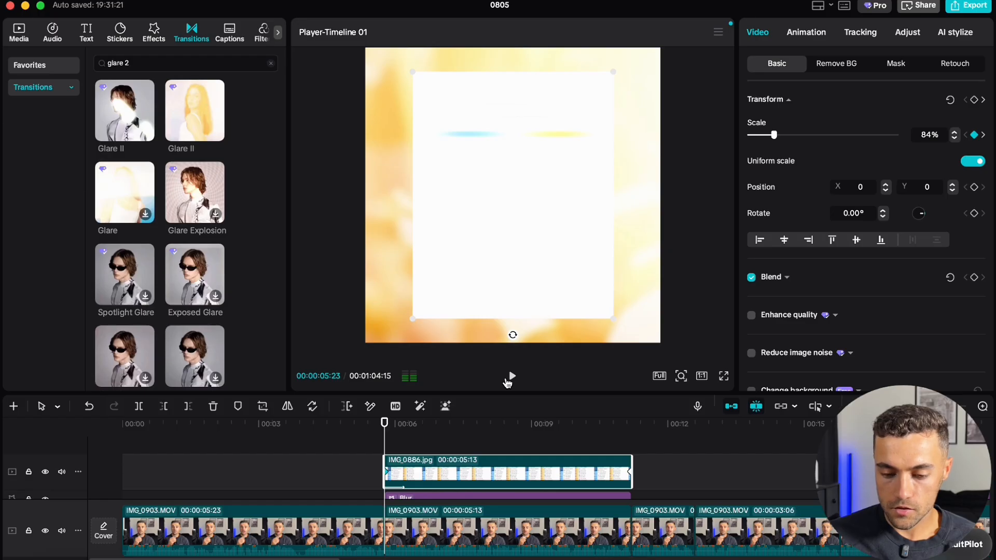
Play back the animated IMG_0886.jpg ranking graphic through to the talking-head clip that follows it
{"action": "left_click", "coordinate": [508, 379]}
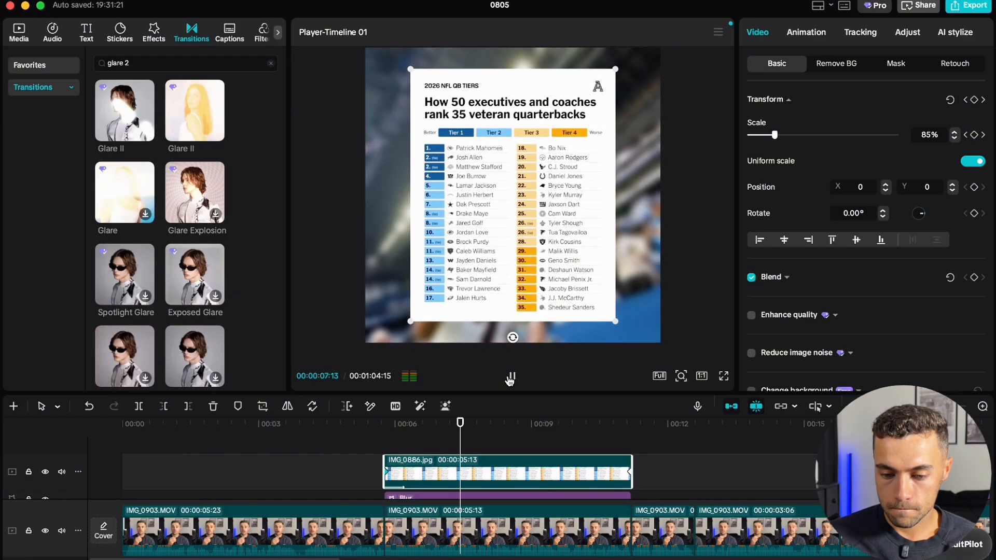
{"action": "scroll", "coordinate": [692, 455], "scroll_direction": "down", "scroll_amount": 2}
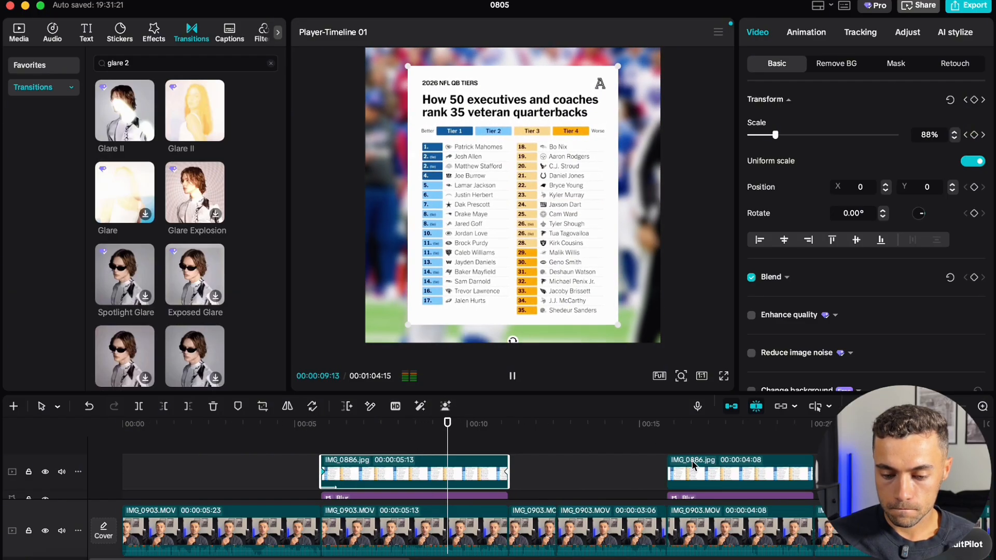
{"action": "scroll", "coordinate": [552, 447], "scroll_direction": "down", "scroll_amount": 2}
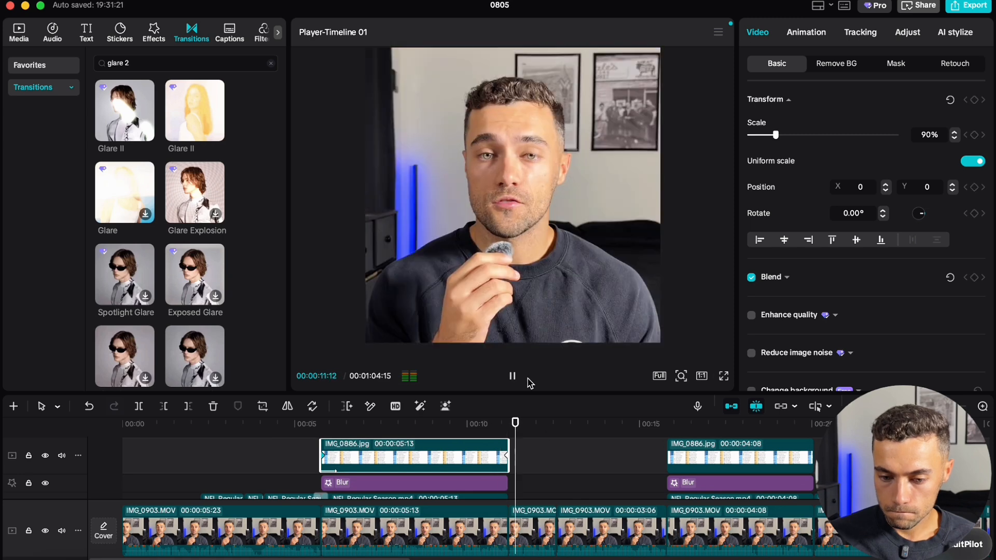
{"action": "left_click", "coordinate": [512, 377]}
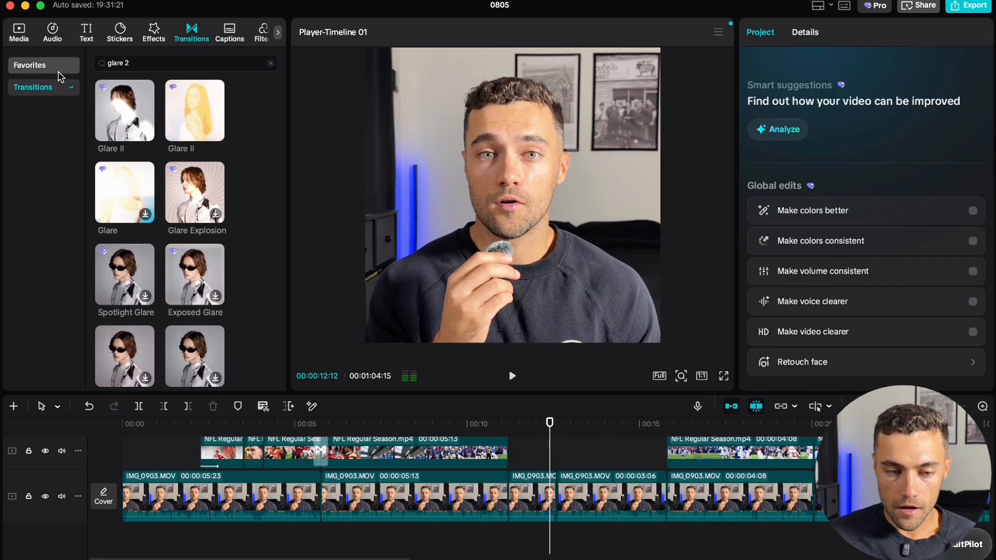
Add the favourite Glitch Flash II transition at the cut ending the 5:13 IMG_0903.MOV clip and play through it
{"action": "left_click", "coordinate": [47, 65]}
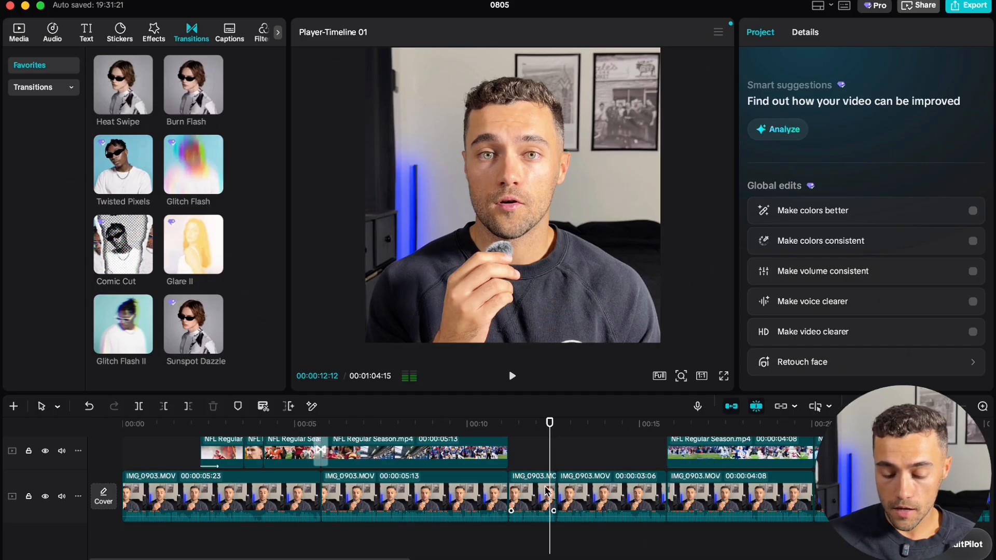
{"action": "mouse_move", "coordinate": [126, 319]}
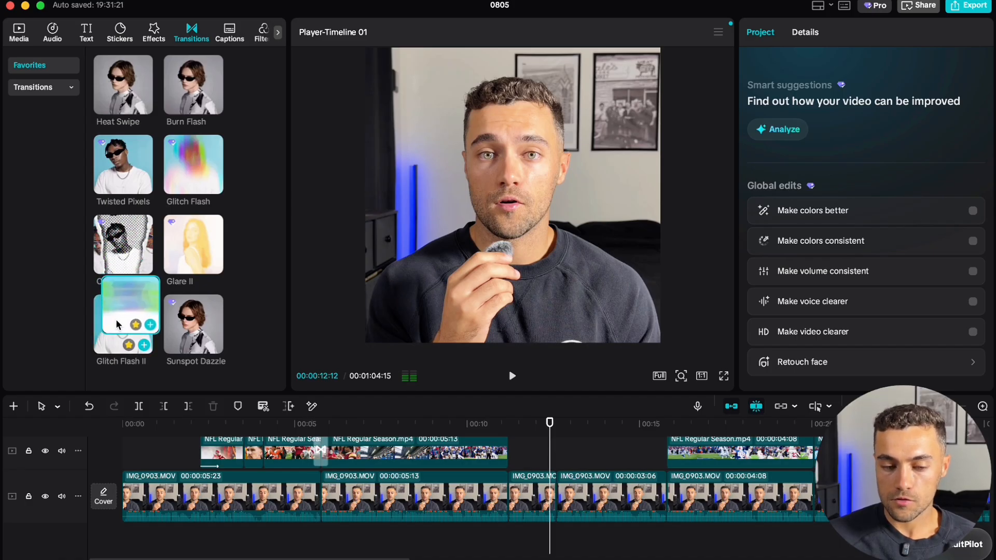
{"action": "mouse_move", "coordinate": [117, 324]}
{"action": "left_mouse_down"}
{"action": "mouse_move", "coordinate": [519, 498]}
{"action": "mouse_move", "coordinate": [504, 500]}
{"action": "left_mouse_up"}
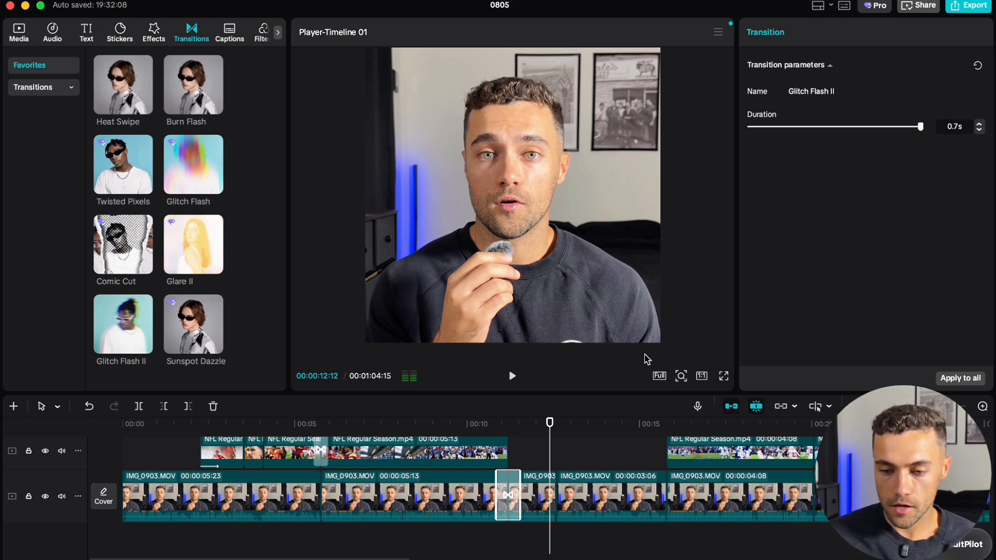
{"action": "left_click_drag", "start_coordinate": [478, 431], "coordinate": [460, 433]}
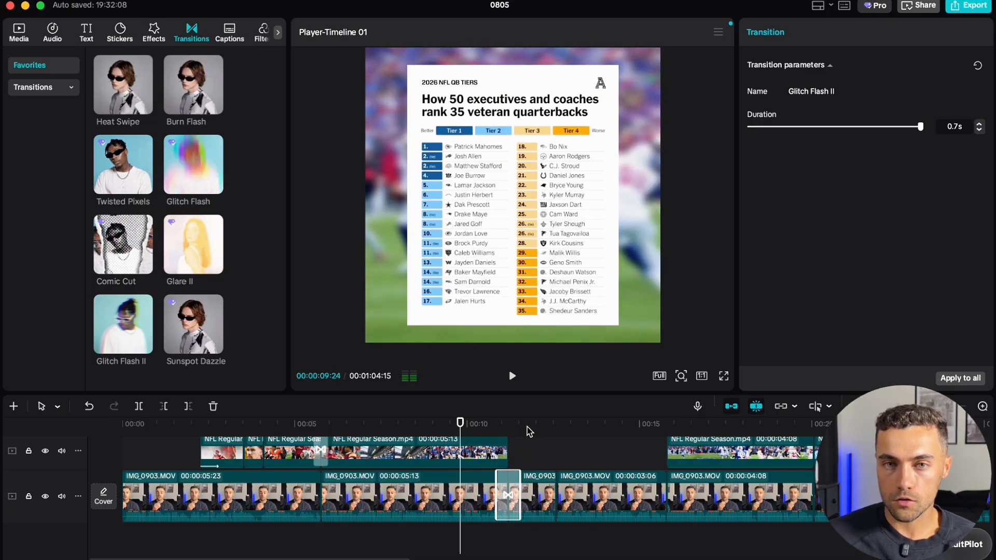
{"action": "left_click", "coordinate": [512, 377]}
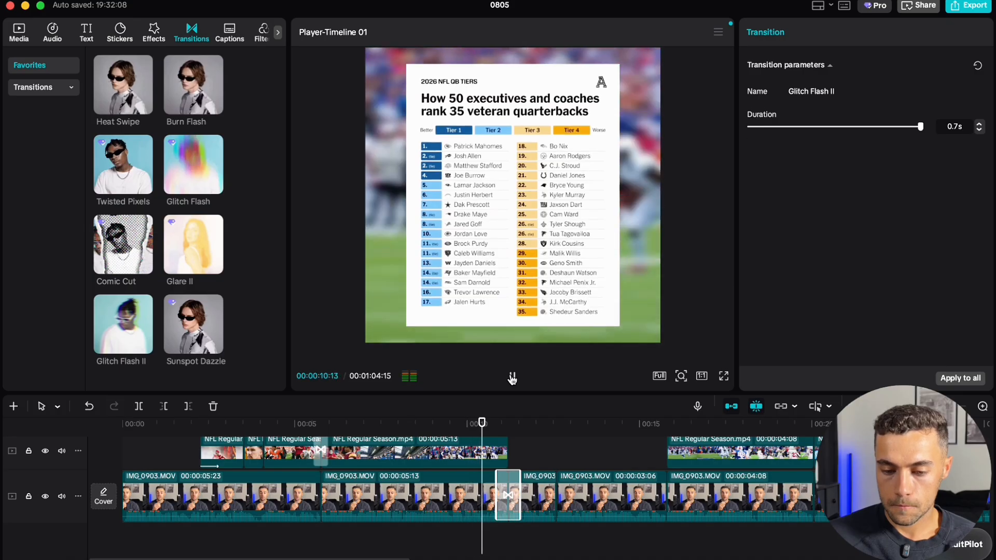
{"action": "left_click", "coordinate": [513, 378]}
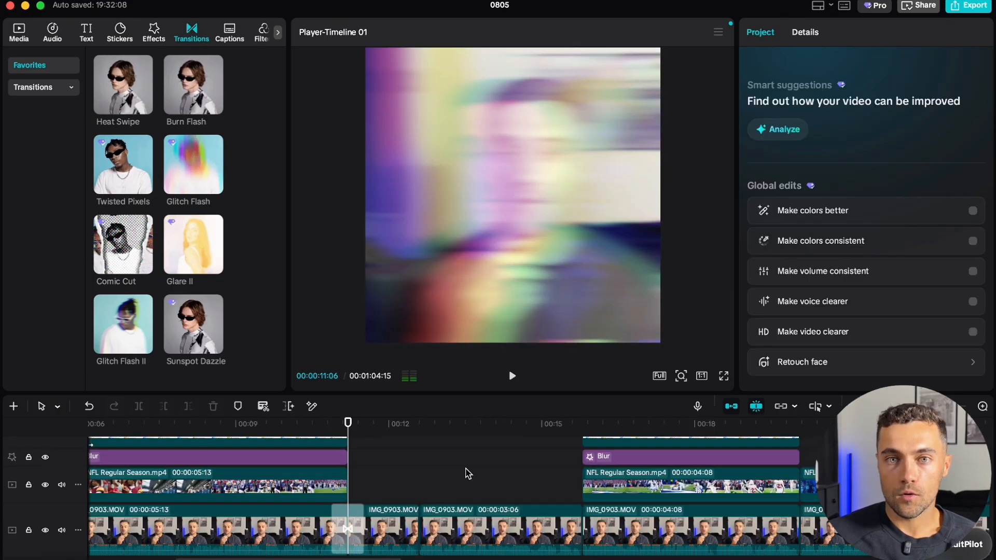
Keyframe a zoom on the 3:06 IMG_0903.MOV clip, with scale 180% at its start and 195% at its end, and play it back
{"action": "scroll", "coordinate": [469, 474], "scroll_direction": "down", "scroll_amount": 3}
{"action": "left_click", "coordinate": [392, 506]}
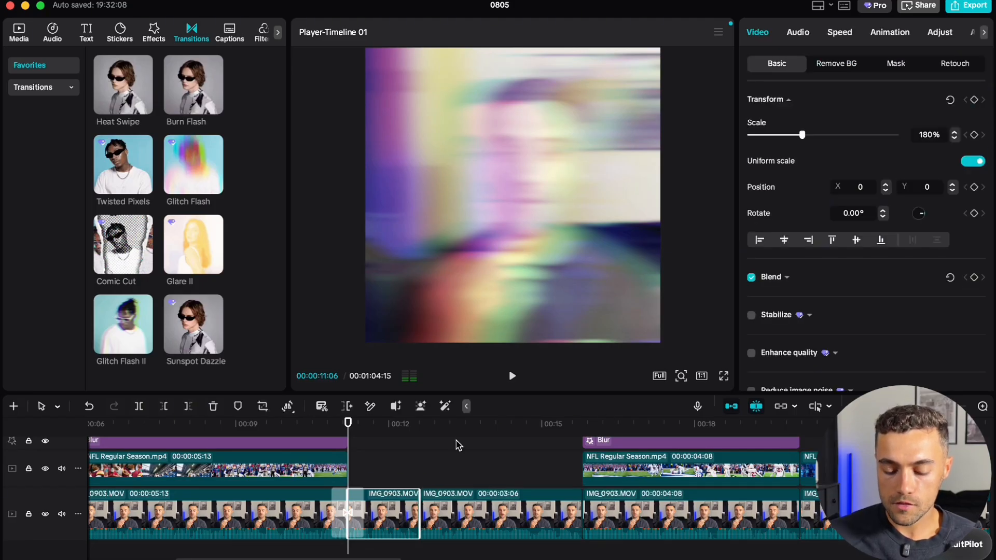
{"action": "key", "text": "super+minus"}
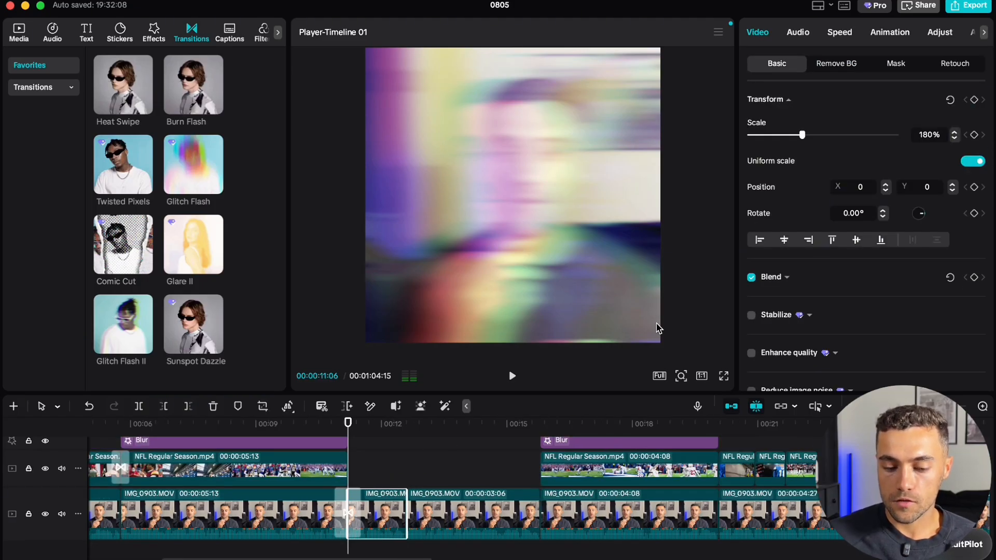
{"action": "key", "text": "Down"}
{"action": "left_click", "coordinate": [480, 515]}
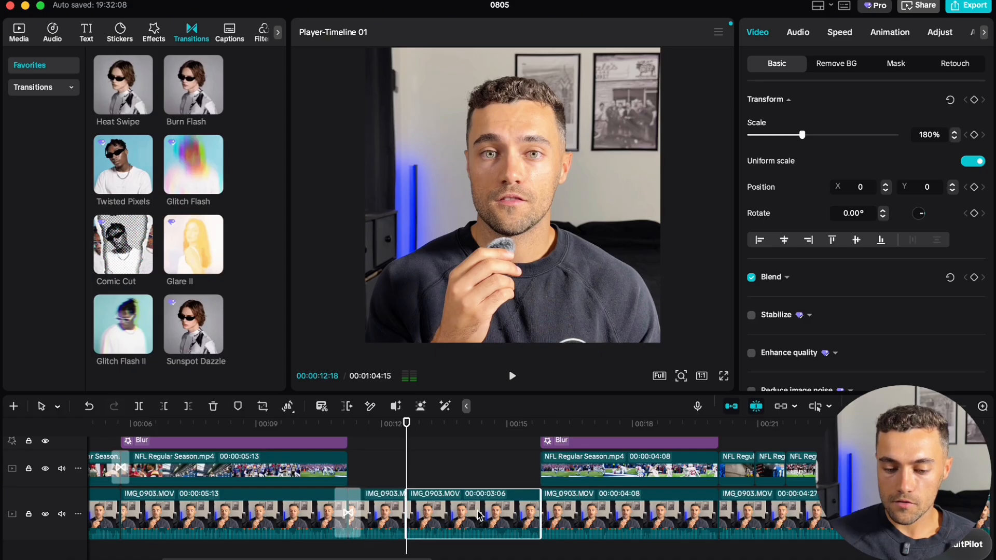
{"action": "left_click", "coordinate": [975, 135]}
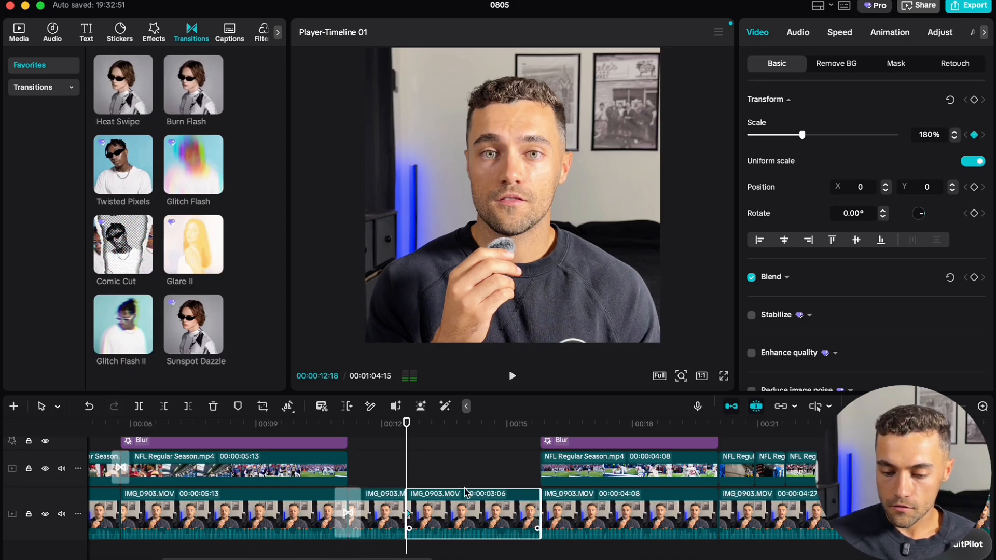
{"action": "left_click", "coordinate": [540, 431]}
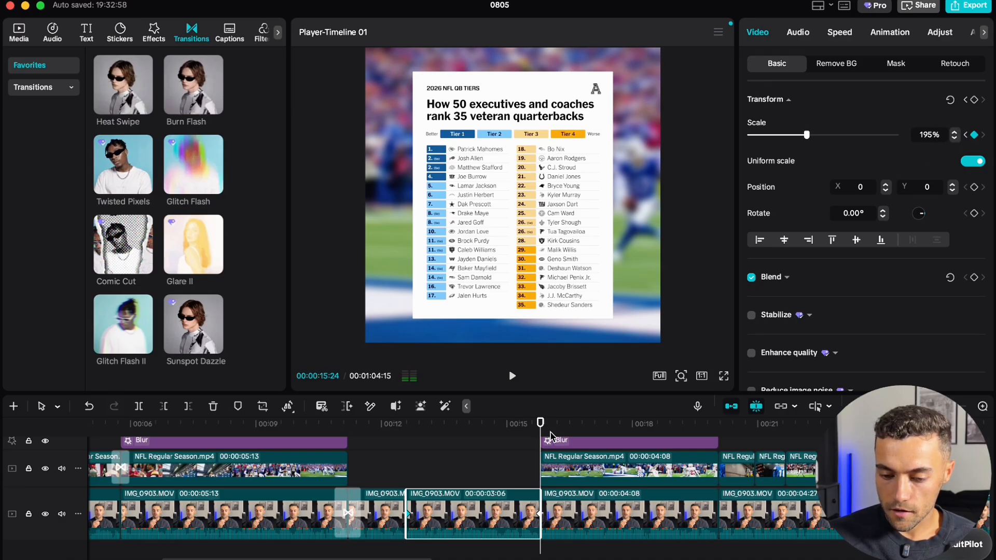
{"action": "left_click_drag", "start_coordinate": [541, 438], "coordinate": [407, 456]}
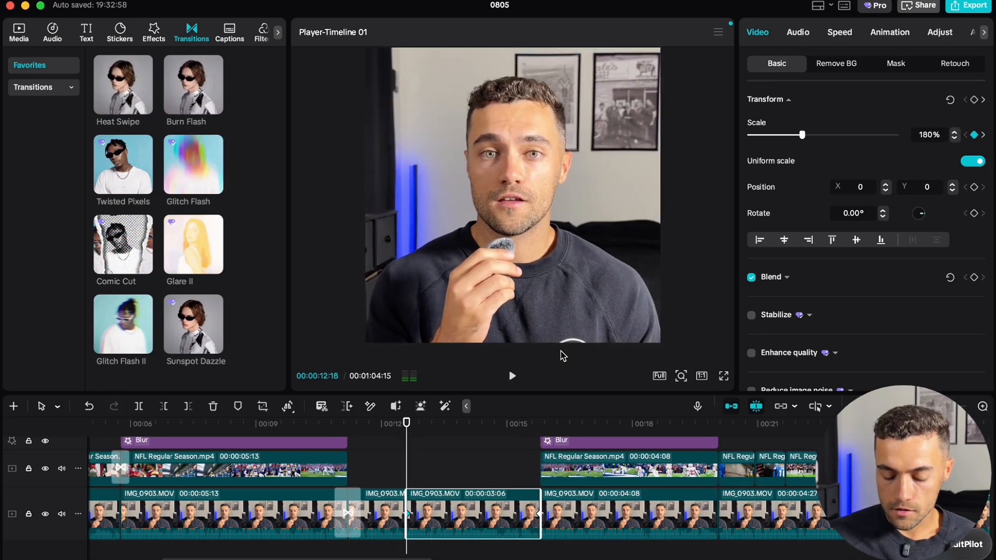
{"action": "left_click", "coordinate": [513, 381]}
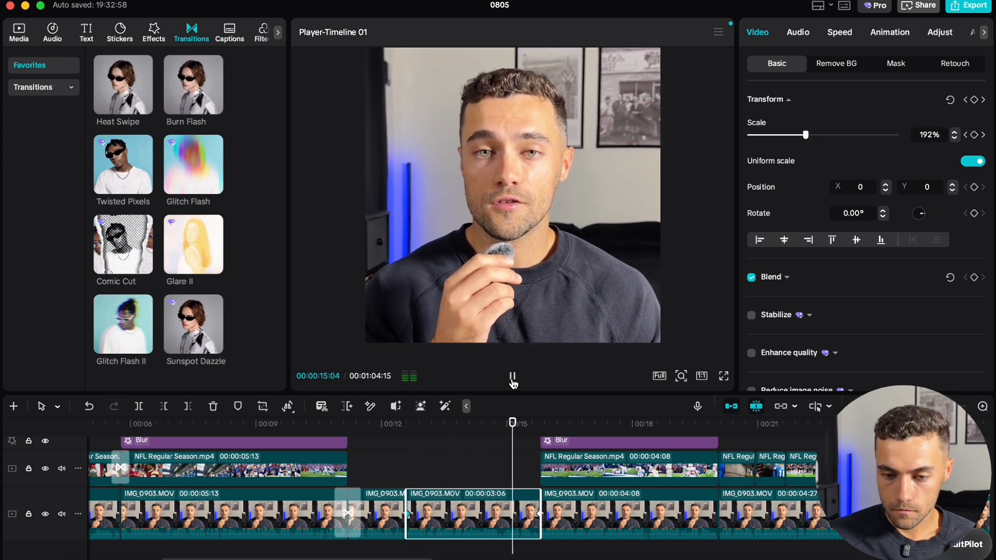
{"action": "left_click", "coordinate": [513, 378]}
{"action": "left_click_drag", "start_coordinate": [540, 439], "coordinate": [442, 437]}
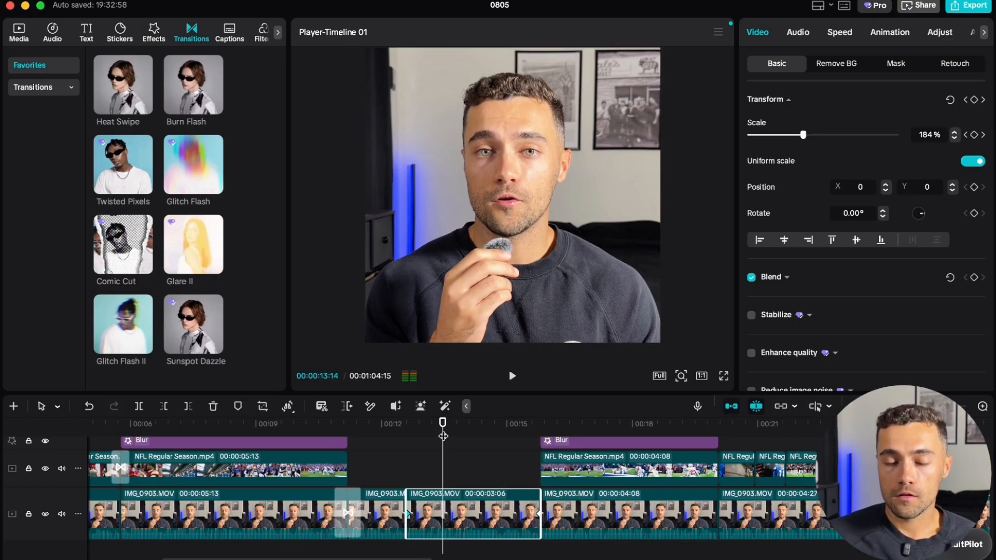
Show the zoomed clip's variable speed animation, enlarge the timeline area, and open the preset curves for the scale segment between its keyframes
{"action": "right_click", "coordinate": [497, 528]}
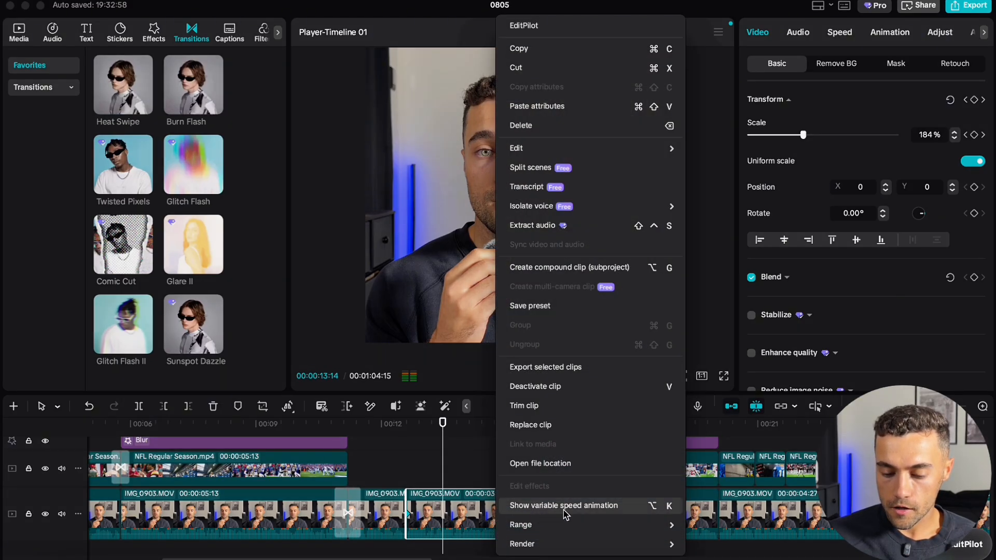
{"action": "left_click", "coordinate": [593, 510]}
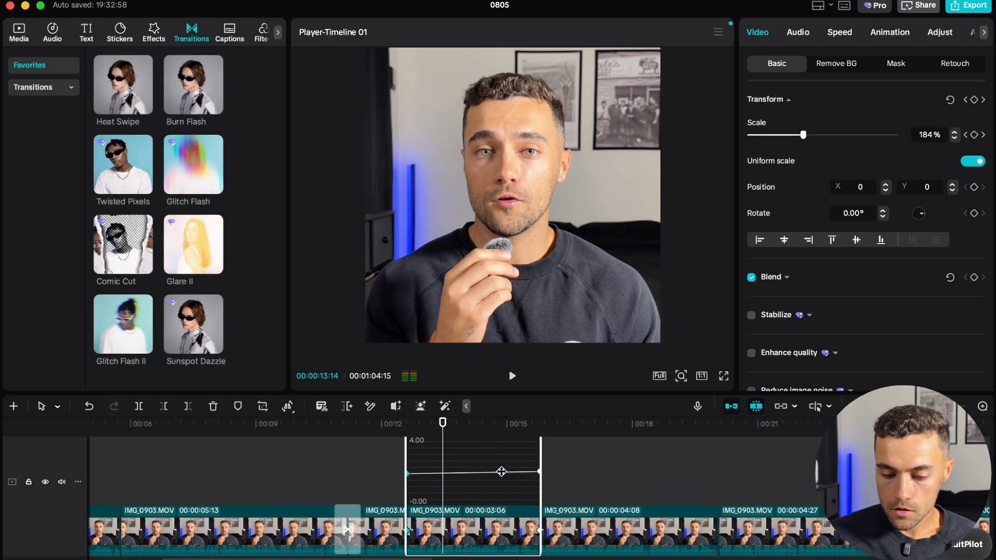
{"action": "scroll", "coordinate": [517, 470], "scroll_direction": "down", "scroll_amount": 2}
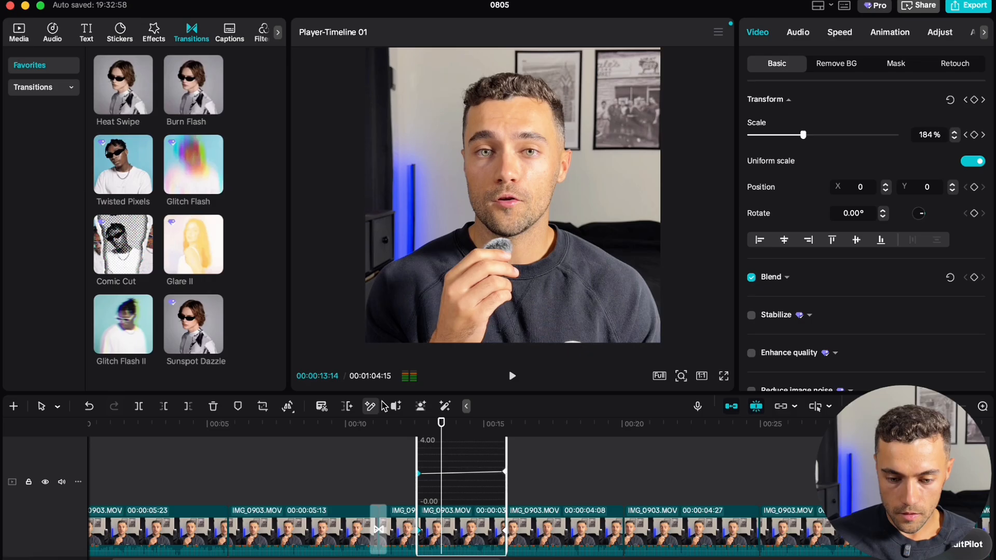
{"action": "left_click_drag", "start_coordinate": [511, 395], "coordinate": [513, 368]}
{"action": "left_click", "coordinate": [484, 472]}
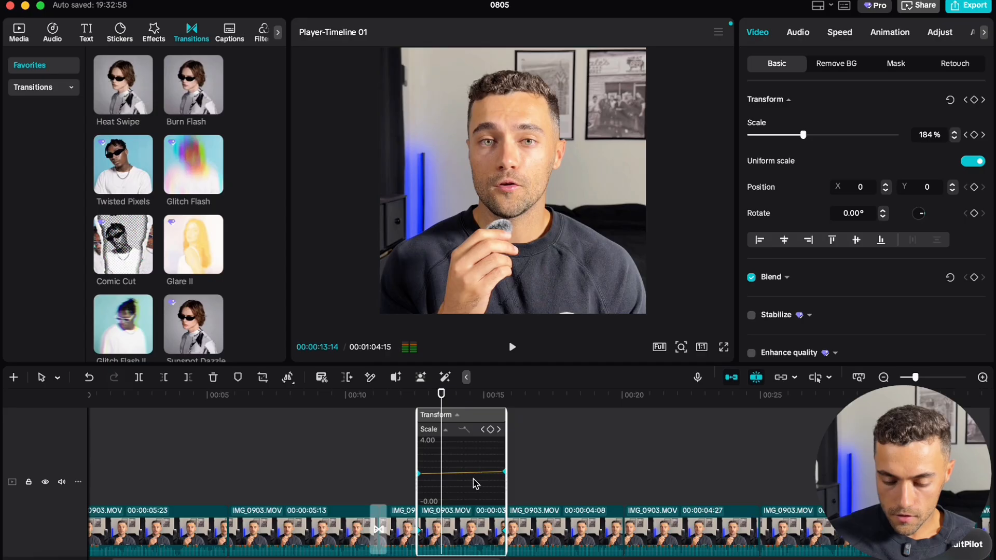
{"action": "scroll", "coordinate": [488, 483], "scroll_direction": "up", "scroll_amount": 3}
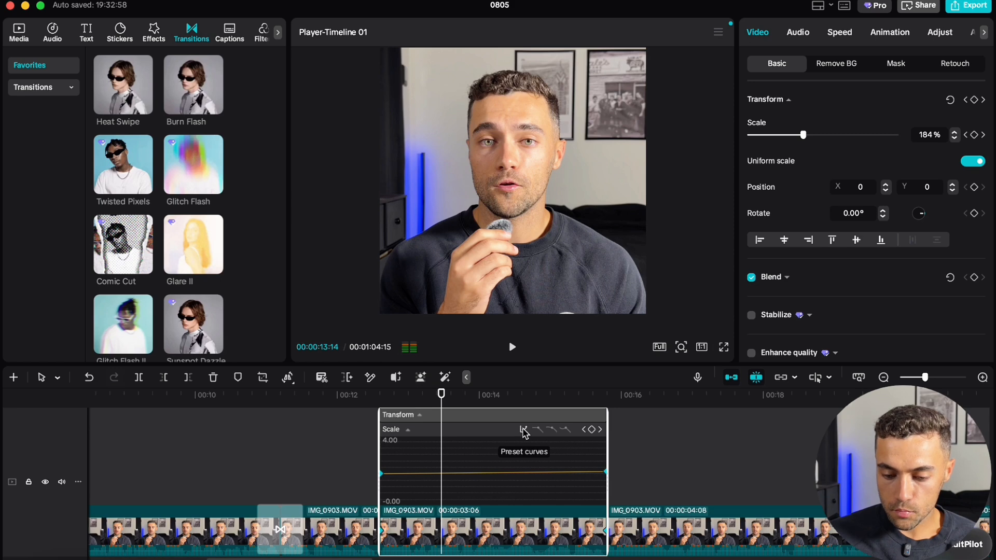
{"action": "left_click", "coordinate": [523, 430]}
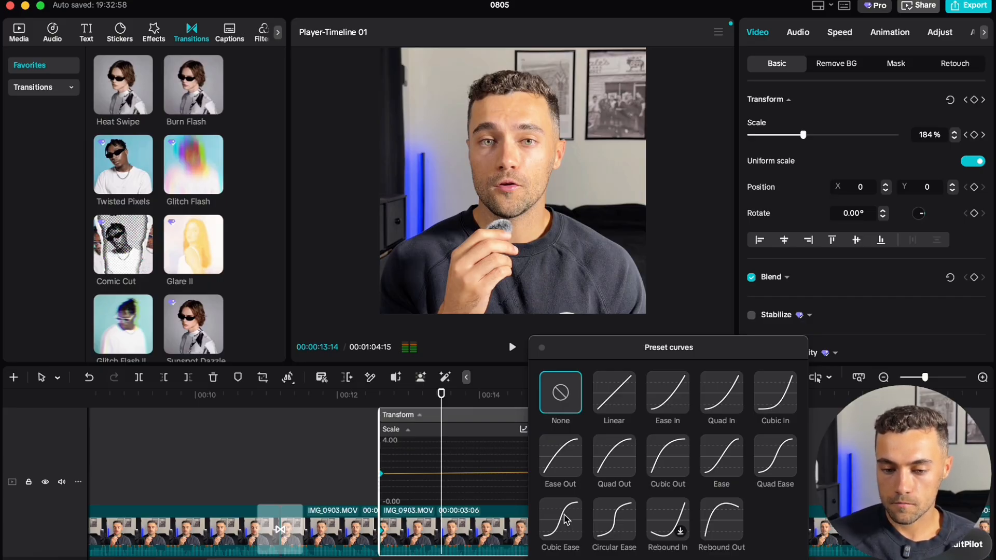
Try the Cubic Ease preset curve on the clip's scale zoom and play it back
{"action": "left_click", "coordinate": [560, 519]}
{"action": "key", "text": "space"}
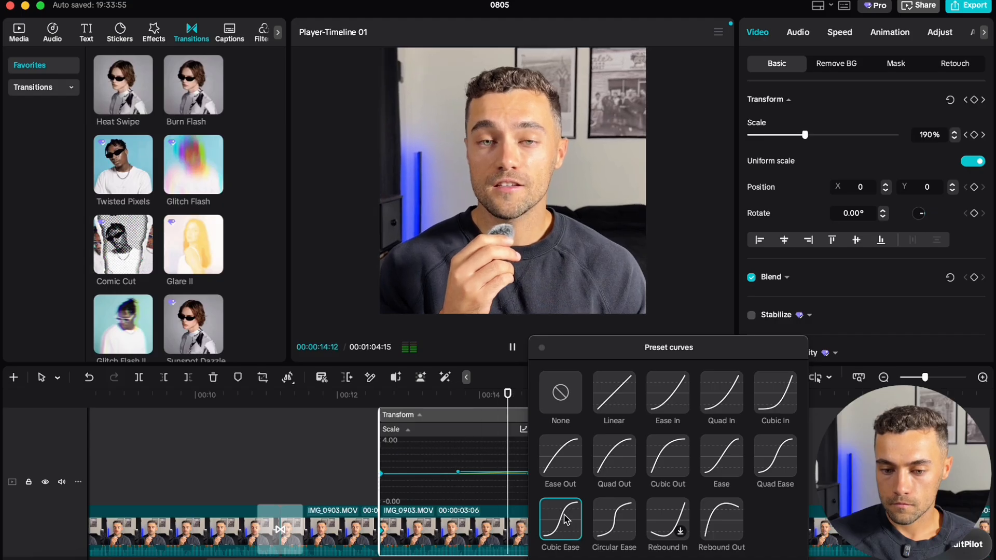
{"action": "key", "text": "space"}
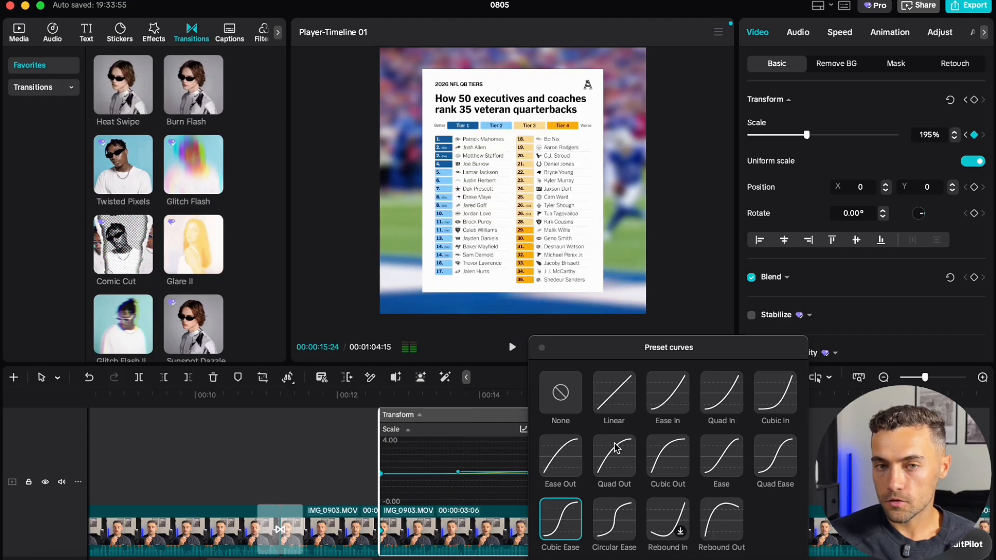
Apply the Circular Ease preset curve to the clip's scale zoom and hide its variable speed animation
{"action": "left_click", "coordinate": [616, 521]}
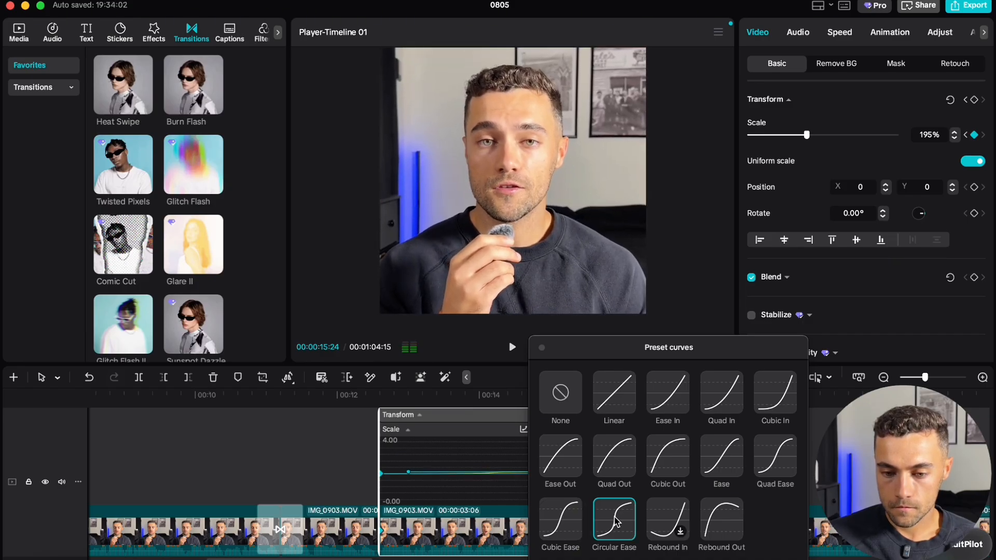
{"action": "left_click", "coordinate": [542, 348]}
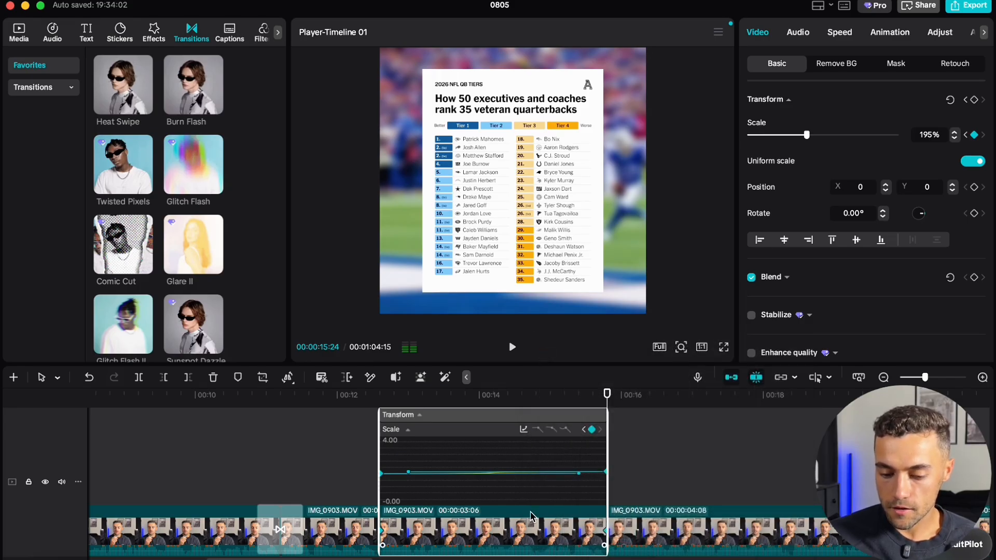
{"action": "right_click", "coordinate": [531, 513]}
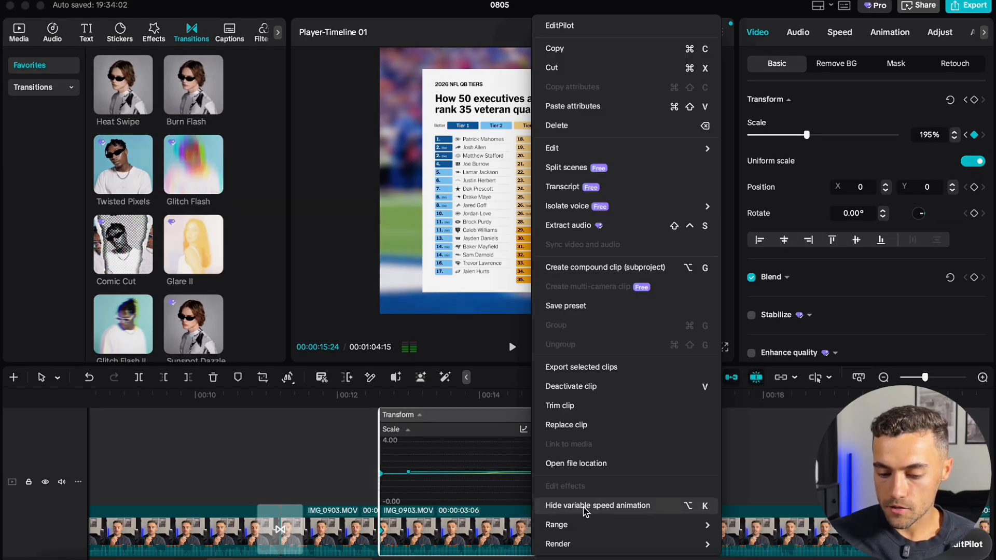
{"action": "left_click", "coordinate": [584, 506]}
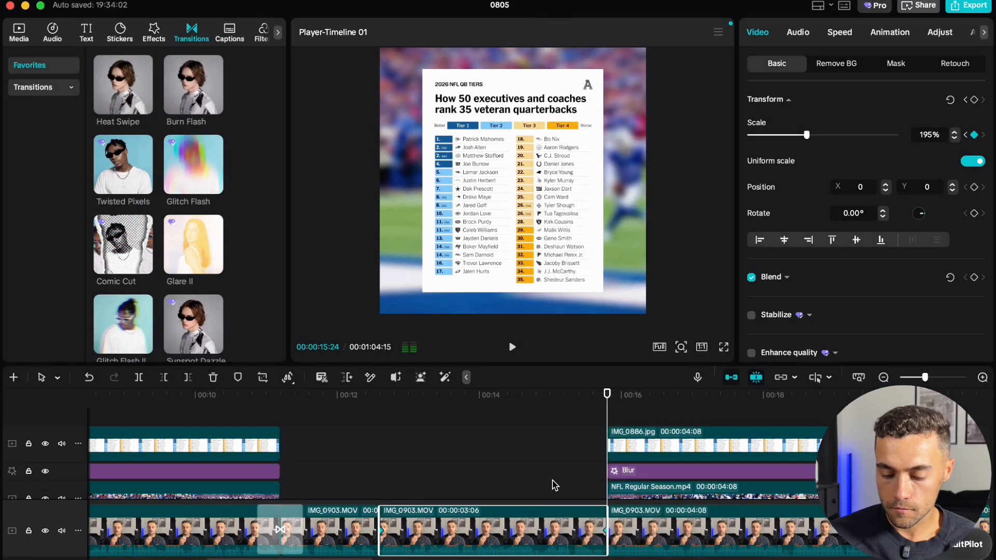
Look over the whole timeline and play back the edited video from its beginning
{"action": "scroll", "coordinate": [571, 469], "scroll_direction": "down", "scroll_amount": 2}
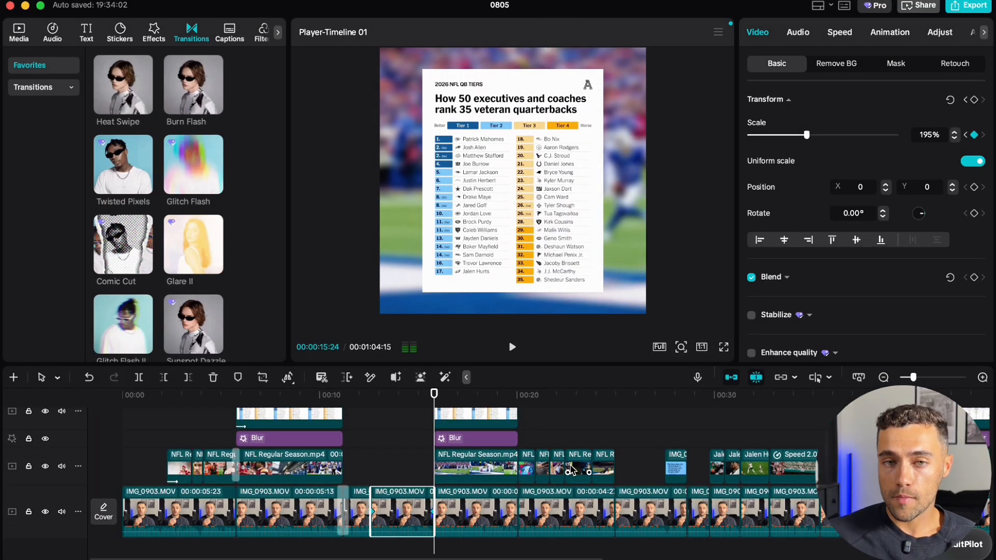
{"action": "scroll", "coordinate": [646, 483], "scroll_direction": "down", "scroll_amount": 1}
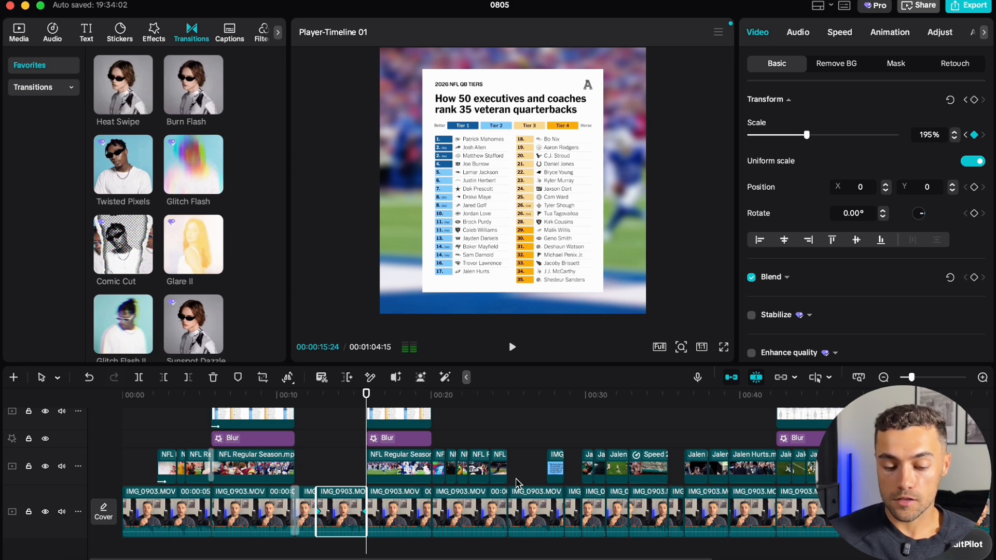
{"action": "left_click", "coordinate": [293, 395]}
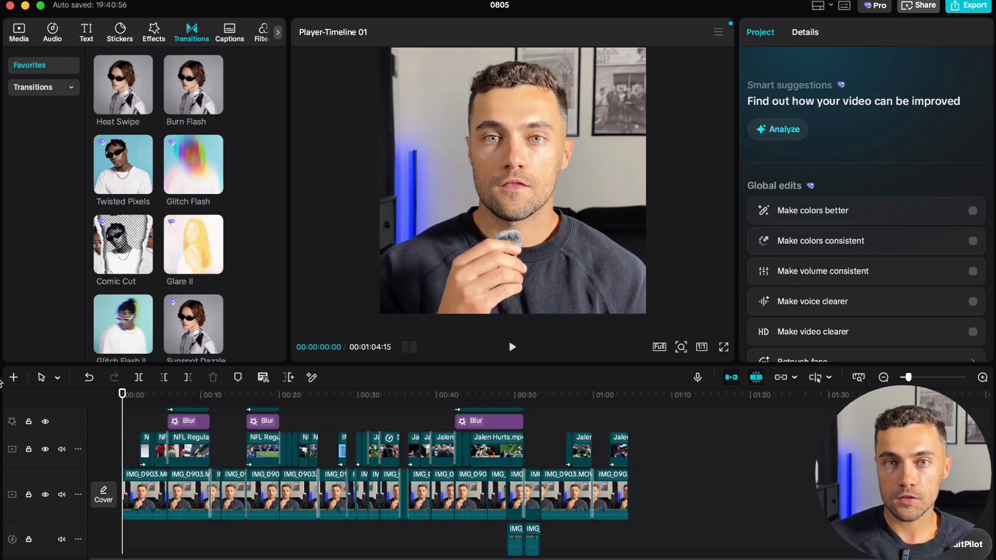
{"action": "left_click", "coordinate": [509, 348]}
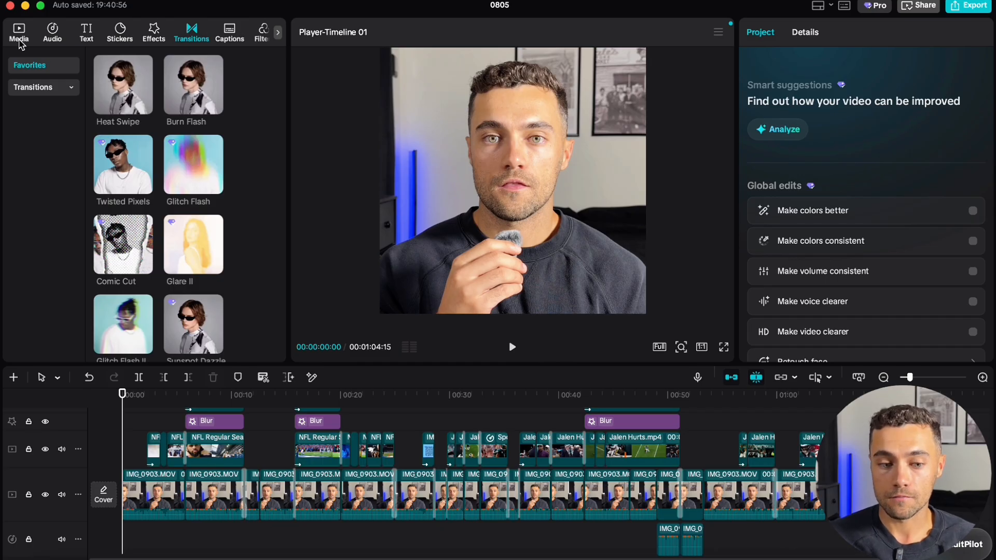
Add allen.png, mahomes headshot.png, 129759.webp, stafford.png and the NBA Player silhouette on stacked tracks at the video's start
{"action": "left_click", "coordinate": [20, 35]}
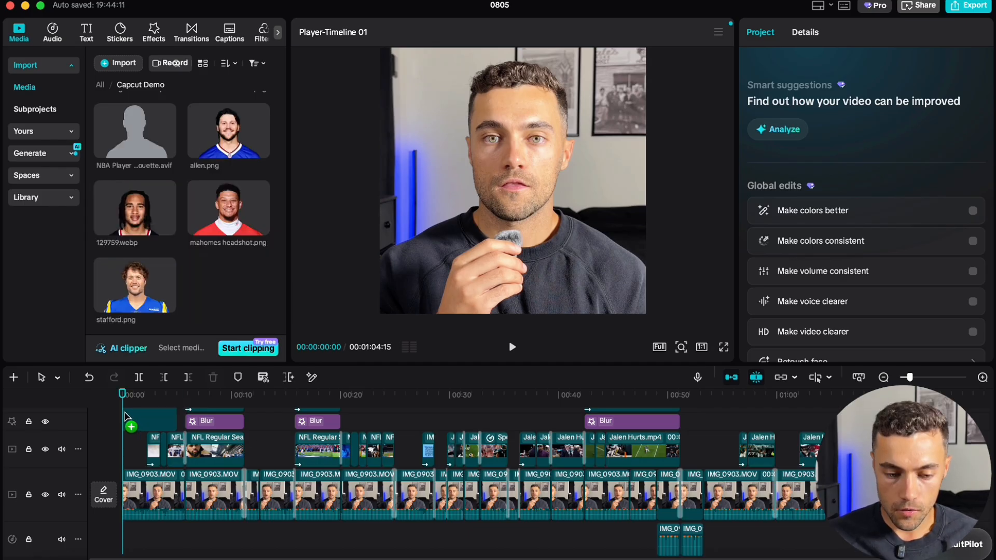
{"action": "left_click_drag", "start_coordinate": [127, 420], "coordinate": [130, 420]}
{"action": "scroll", "coordinate": [194, 495], "scroll_direction": "up", "scroll_amount": 3}
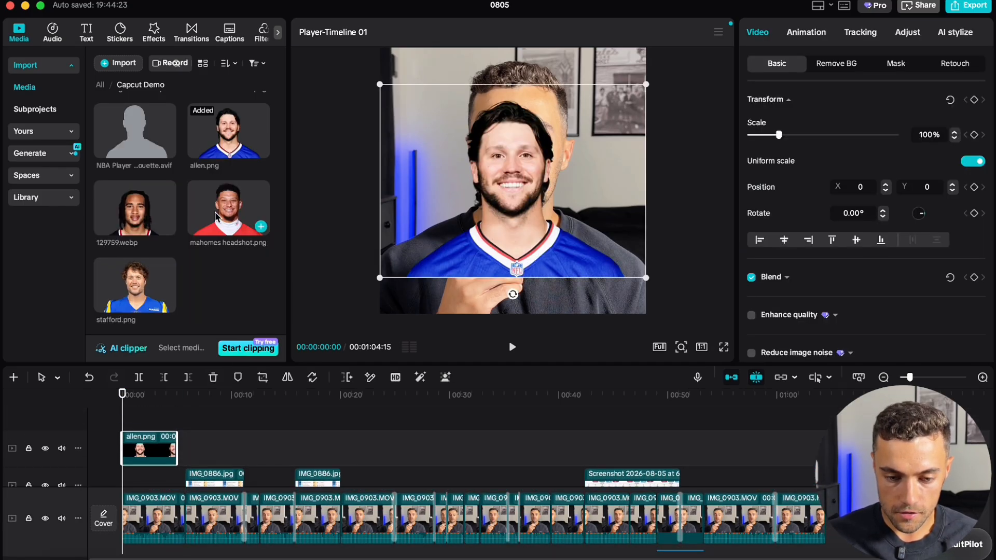
{"action": "left_click_drag", "start_coordinate": [220, 211], "coordinate": [124, 420]}
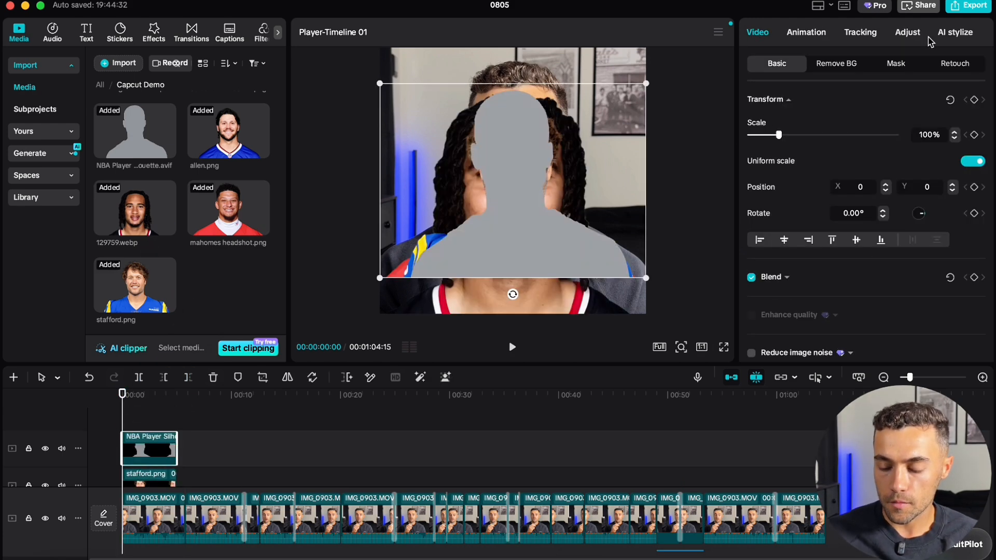
Darken the silhouette to black with exposure -50 and contrast 50, and shrink it in the lower centre of the frame
{"action": "left_click", "coordinate": [909, 35]}
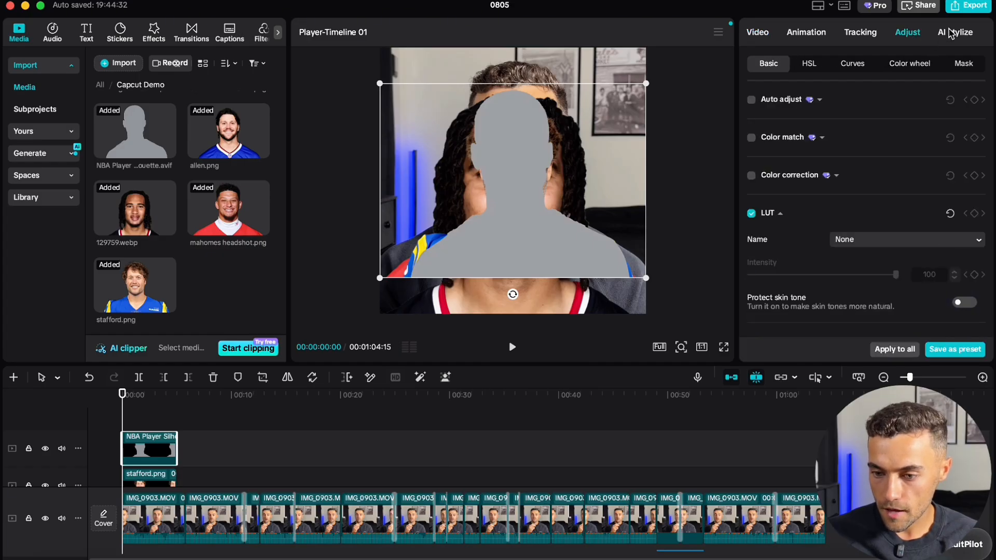
{"action": "scroll", "coordinate": [867, 178], "scroll_direction": "down", "scroll_amount": 10}
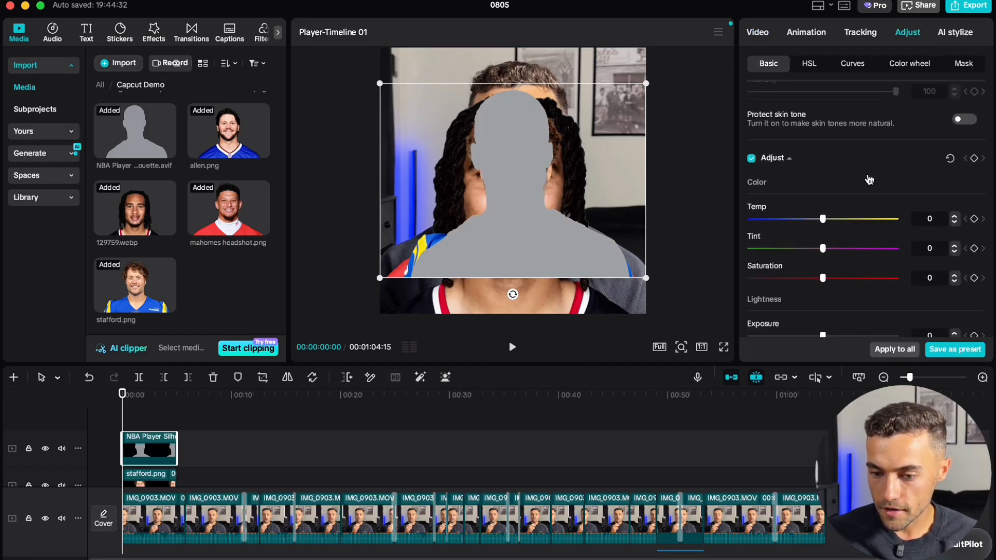
{"action": "left_click_drag", "start_coordinate": [823, 209], "coordinate": [603, 232]}
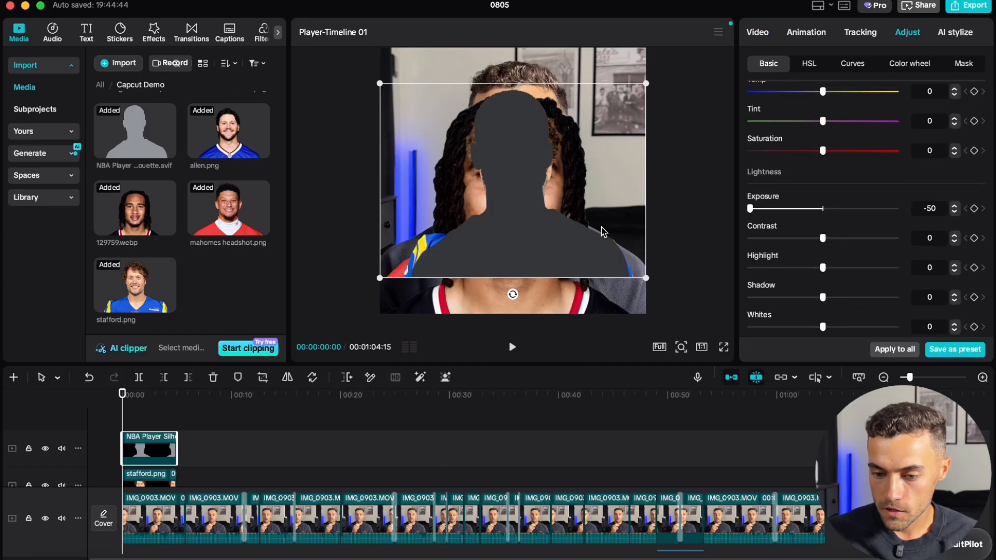
{"action": "left_click_drag", "start_coordinate": [824, 246], "coordinate": [897, 240]}
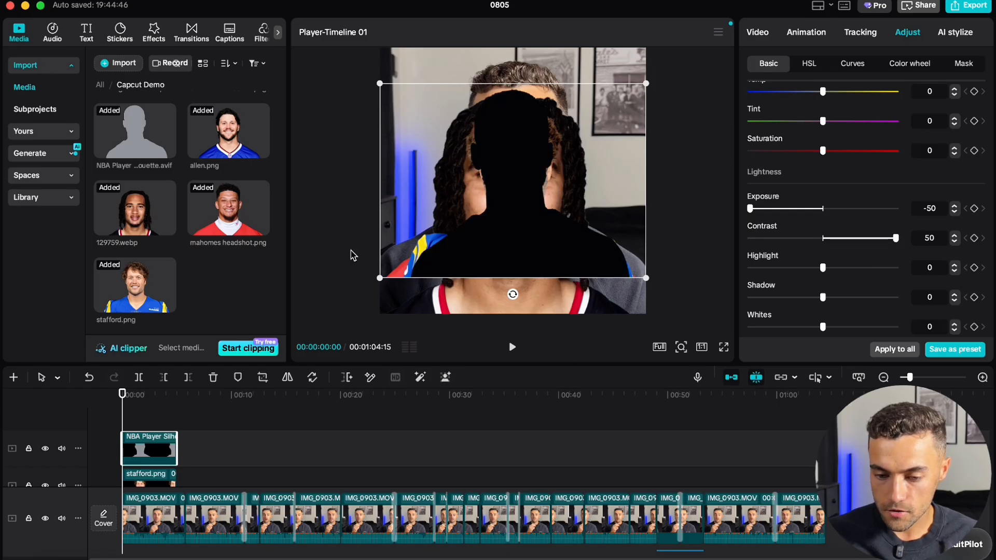
{"action": "left_click_drag", "start_coordinate": [517, 242], "coordinate": [517, 302]}
{"action": "left_click_drag", "start_coordinate": [646, 144], "coordinate": [591, 182]}
Trim all five stacked player images to end at 00:00:02:08, where the first B-roll clip begins
{"action": "scroll", "coordinate": [314, 418], "scroll_direction": "down", "scroll_amount": 1}
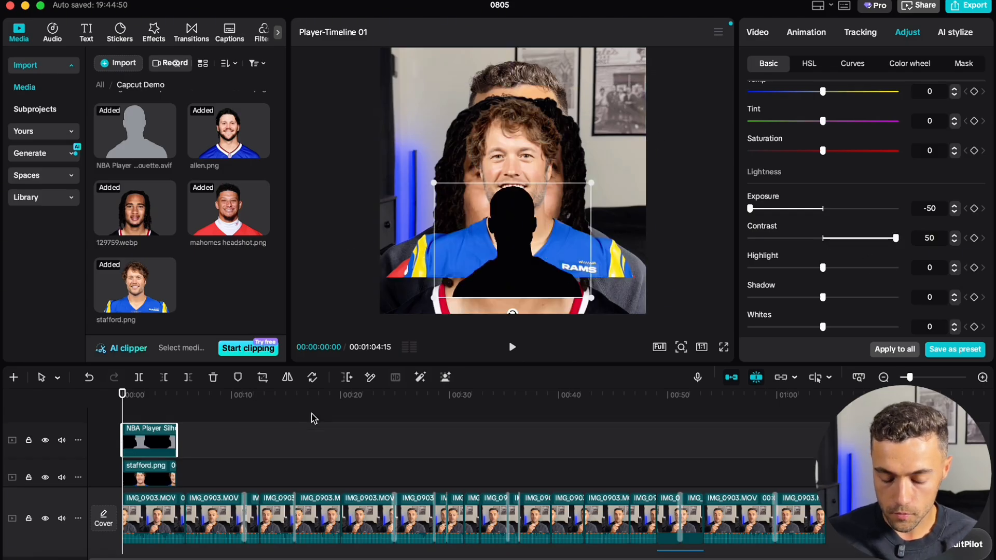
{"action": "scroll", "coordinate": [291, 435], "scroll_direction": "down", "scroll_amount": 3}
{"action": "left_click", "coordinate": [176, 408]}
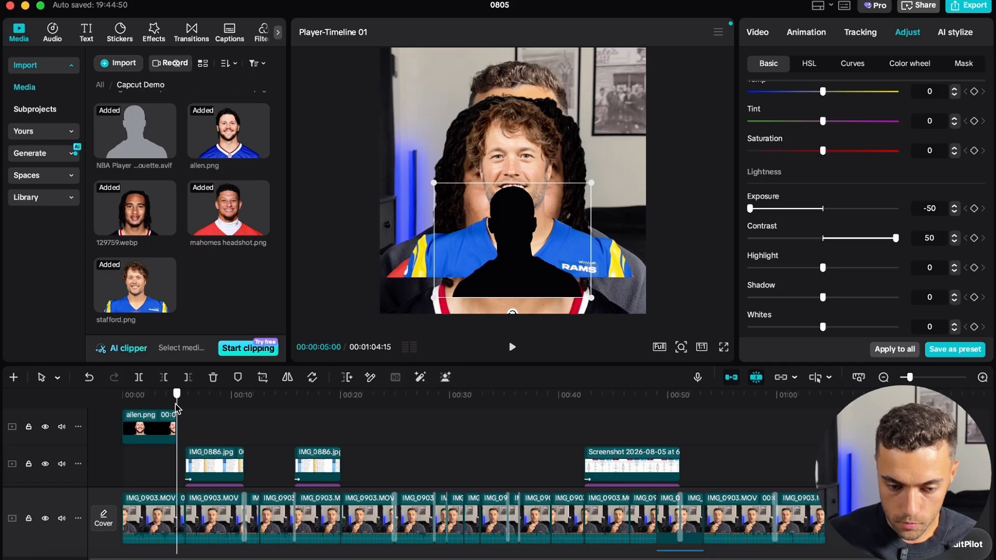
{"action": "left_click_drag", "start_coordinate": [176, 409], "coordinate": [147, 408]}
{"action": "scroll", "coordinate": [179, 486], "scroll_direction": "down", "scroll_amount": 2}
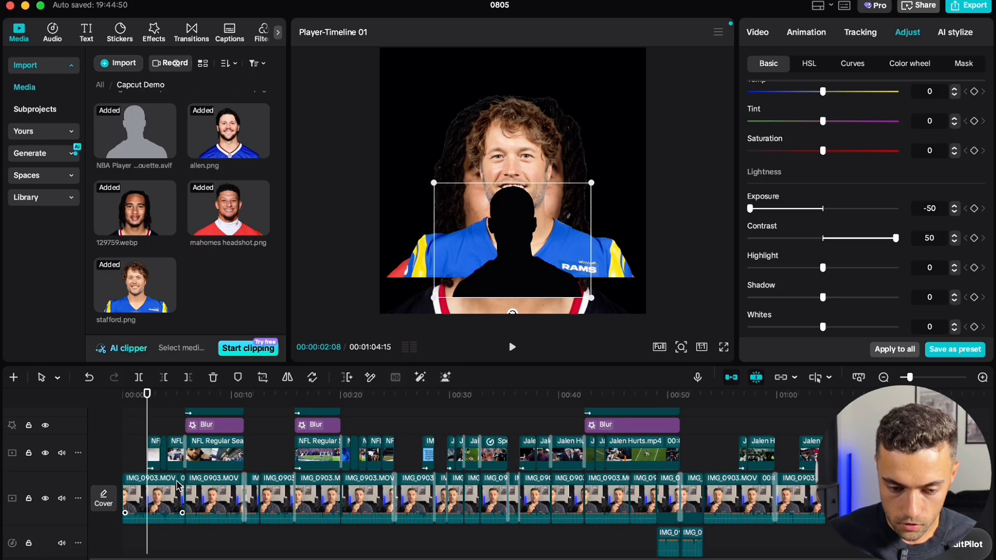
{"action": "scroll", "coordinate": [151, 444], "scroll_direction": "up", "scroll_amount": 2}
{"action": "left_click", "coordinate": [149, 439]}
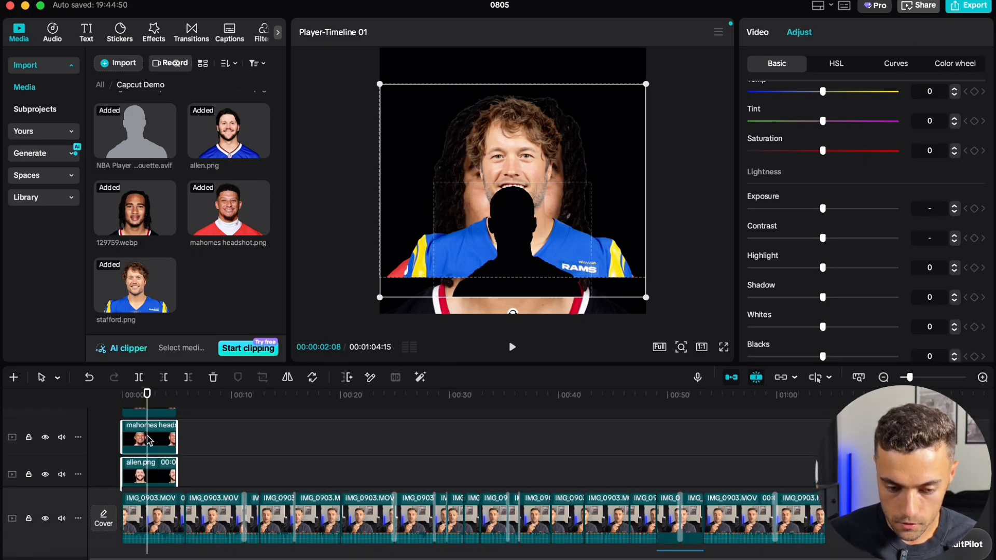
{"action": "scroll", "coordinate": [150, 440], "scroll_direction": "up", "scroll_amount": 2}
{"action": "left_click", "coordinate": [146, 427]}
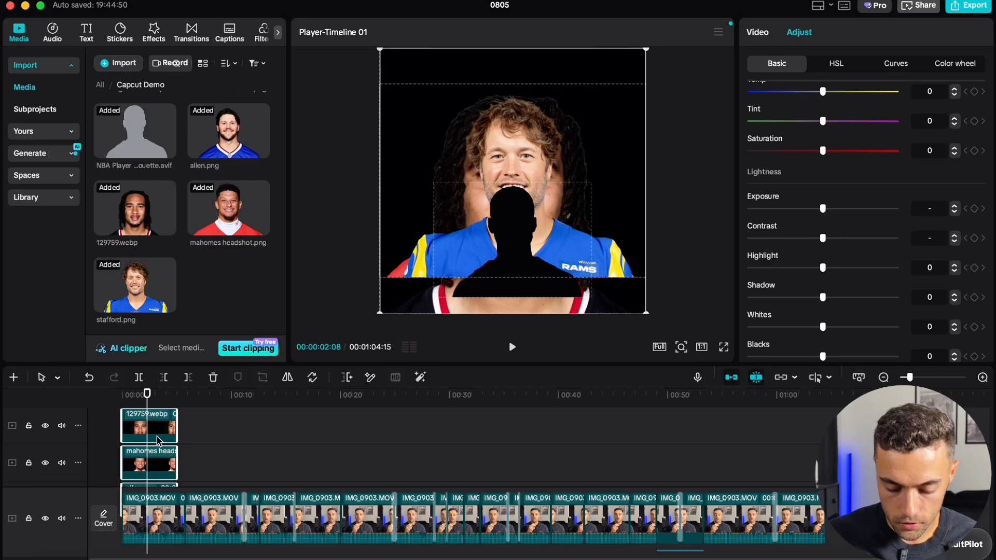
{"action": "scroll", "coordinate": [157, 441], "scroll_direction": "up", "scroll_amount": 1}
{"action": "scroll", "coordinate": [151, 425], "scroll_direction": "up", "scroll_amount": 2}
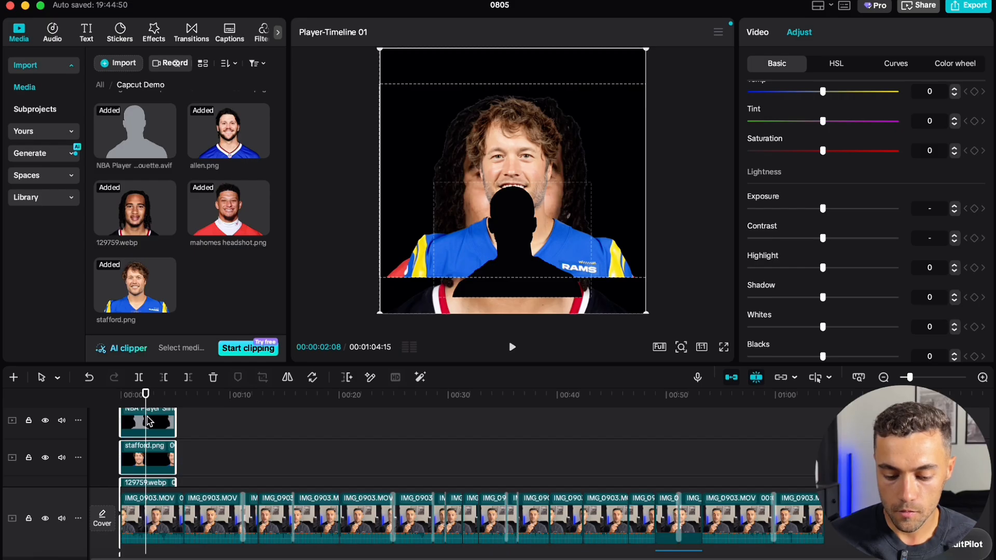
{"action": "key", "text": "super+b"}
{"action": "key", "text": "BackSpace"}
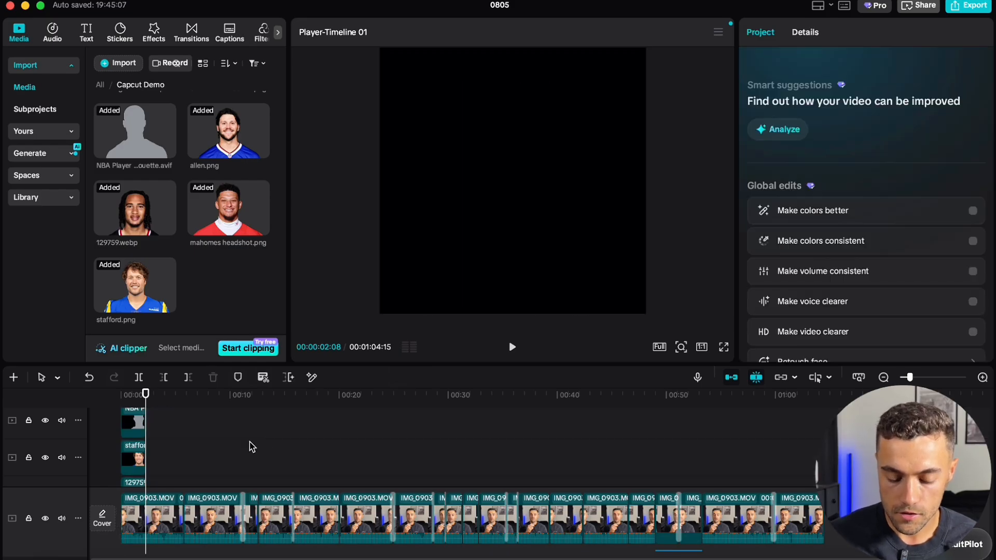
Shrink the silhouette further at the frame's bottom centre and line up the reduced player headshots beside it
{"action": "left_click", "coordinate": [134, 423]}
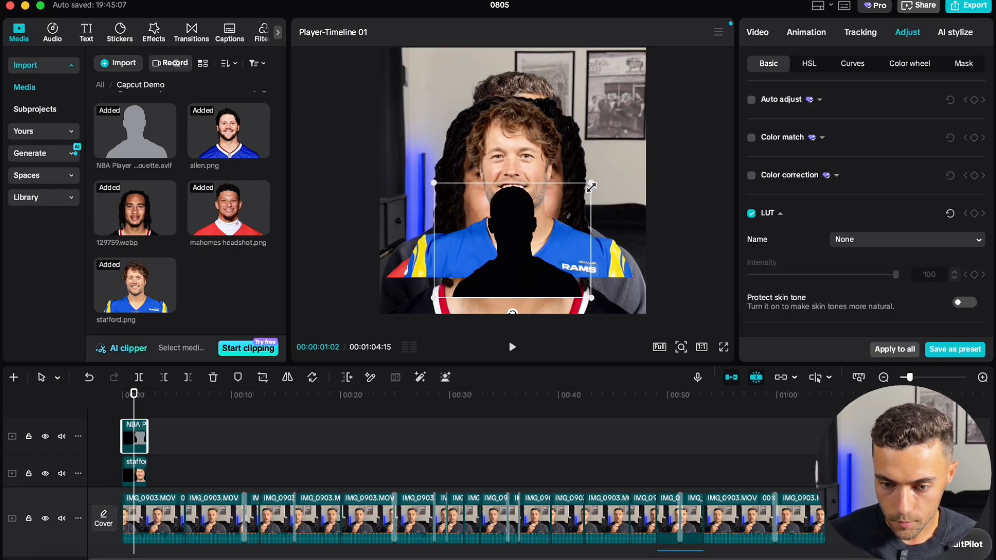
{"action": "left_click_drag", "start_coordinate": [592, 186], "coordinate": [567, 201]}
{"action": "left_click_drag", "start_coordinate": [515, 245], "coordinate": [514, 286]}
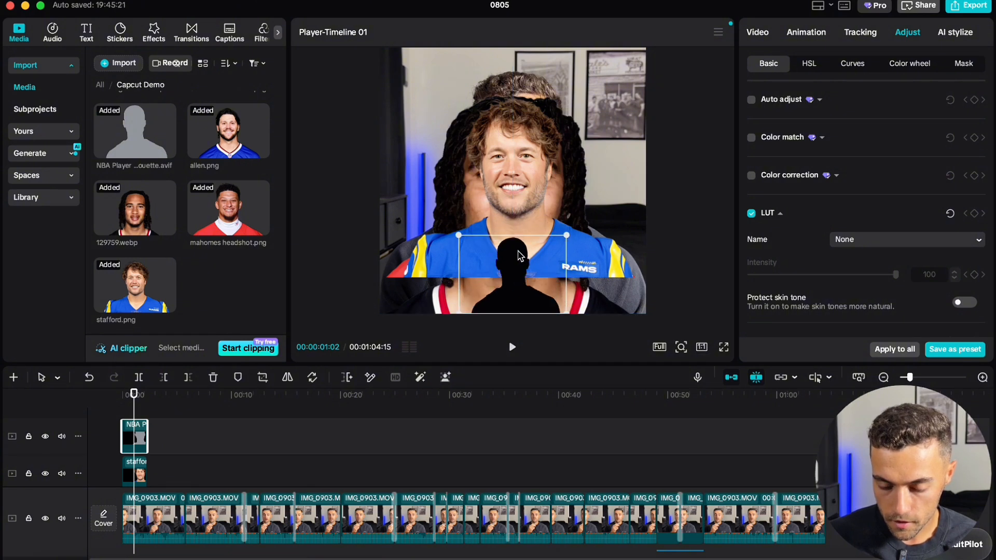
{"action": "left_click", "coordinate": [539, 181]}
{"action": "left_click_drag", "start_coordinate": [652, 97], "coordinate": [574, 151]}
{"action": "left_click_drag", "start_coordinate": [519, 206], "coordinate": [562, 285]}
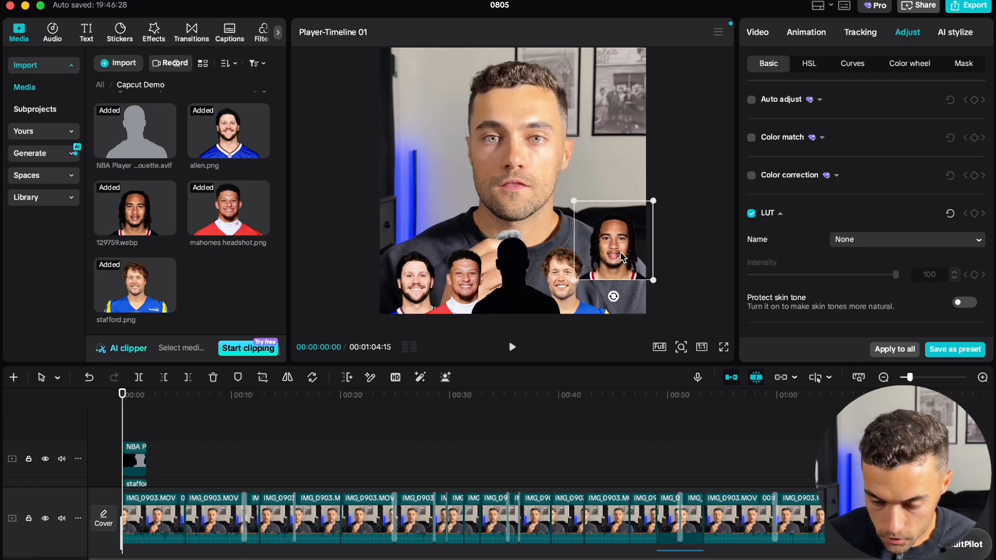
Replace the 129759.webp headshot with an imported aaron rodgers.png at the end of the player row
{"action": "left_click_drag", "start_coordinate": [619, 262], "coordinate": [609, 161]}
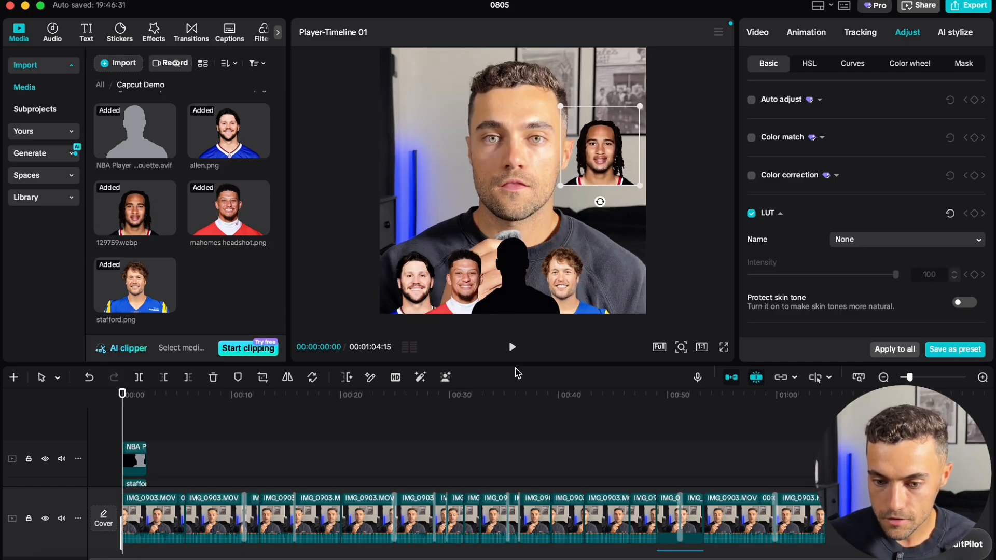
{"action": "key", "text": "Delete"}
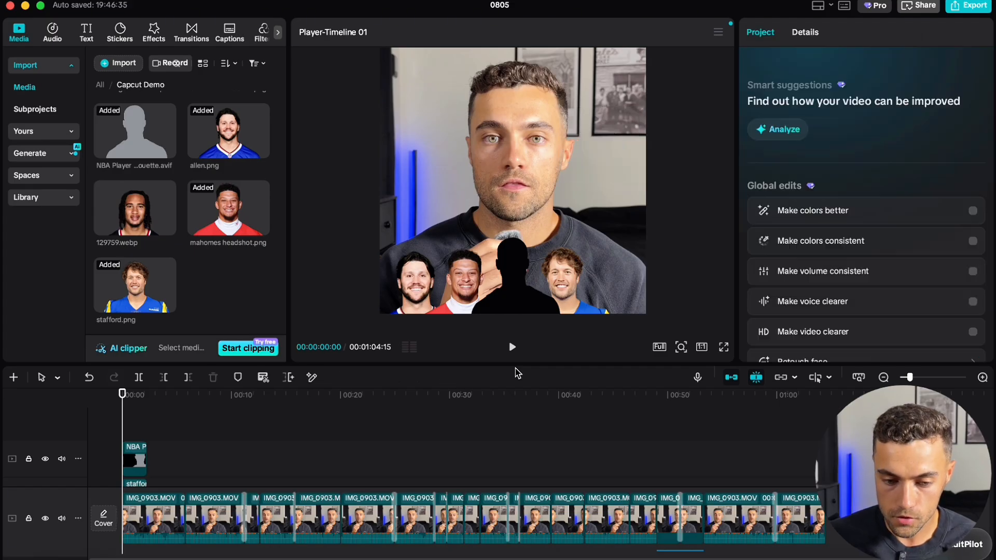
{"action": "left_click", "coordinate": [135, 208]}
{"action": "left_click", "coordinate": [119, 63]}
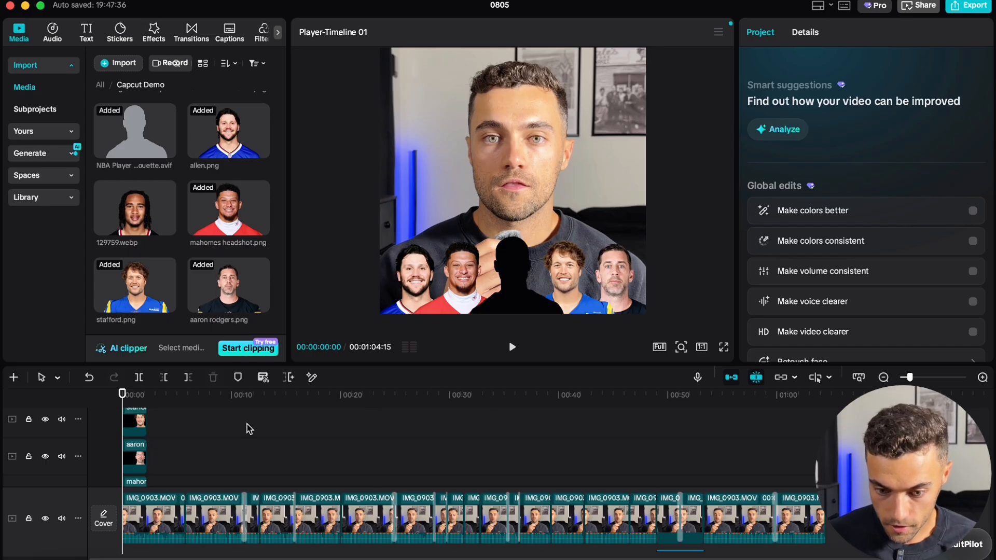
Mute the main talking-head track and give the silhouette a Slide Up entrance animation lasting 0.3 s
{"action": "scroll", "coordinate": [177, 446], "scroll_direction": "up", "scroll_amount": 3}
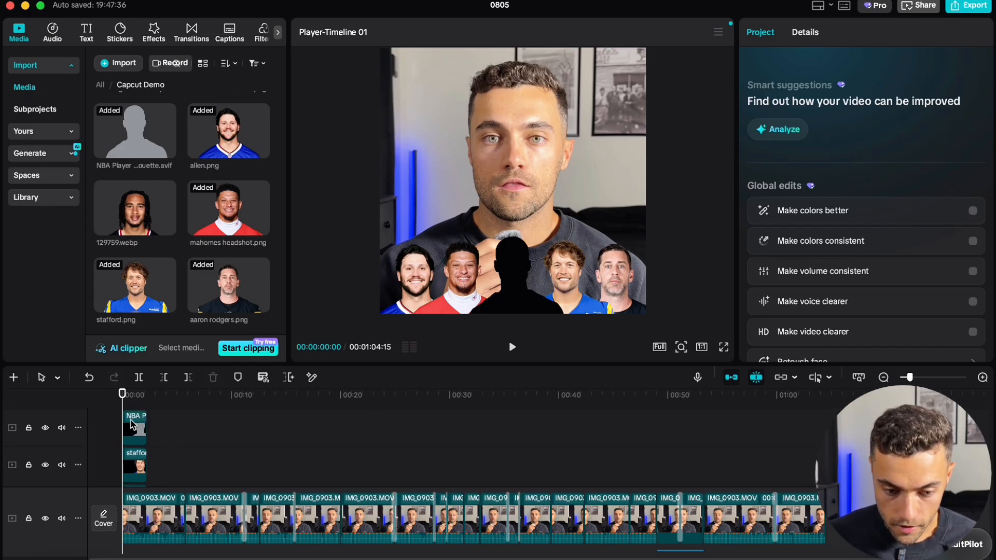
{"action": "left_click", "coordinate": [133, 425]}
{"action": "left_click", "coordinate": [817, 34]}
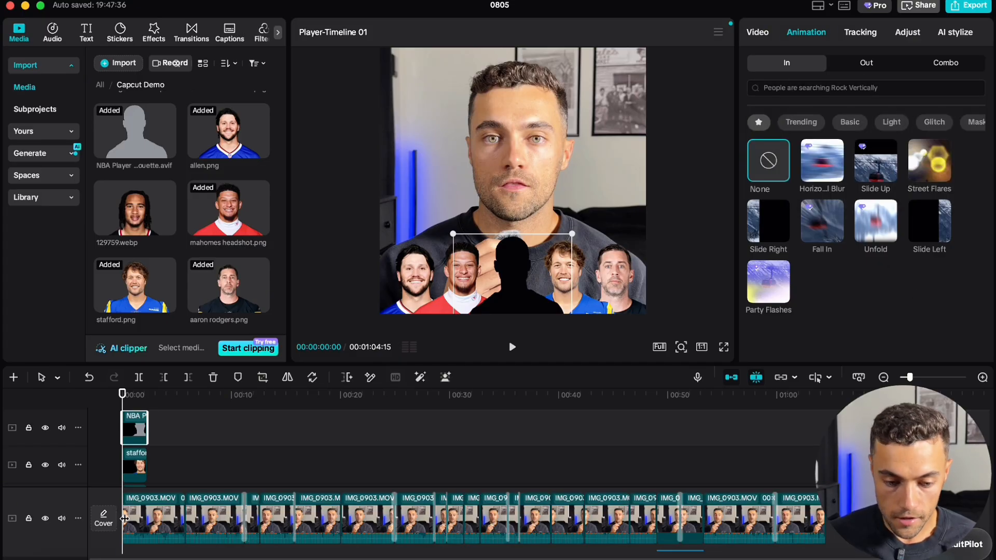
{"action": "left_click", "coordinate": [62, 520]}
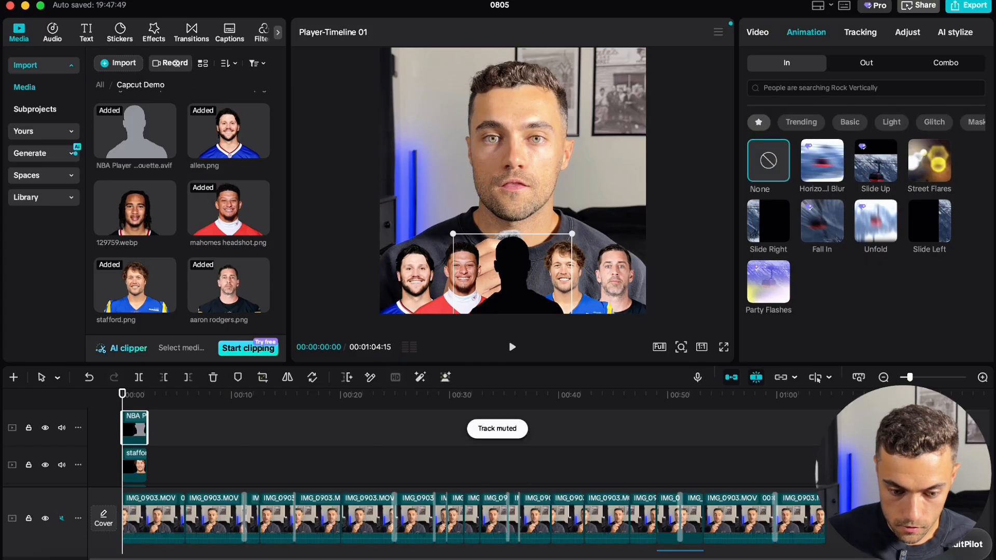
{"action": "left_click", "coordinate": [875, 161]}
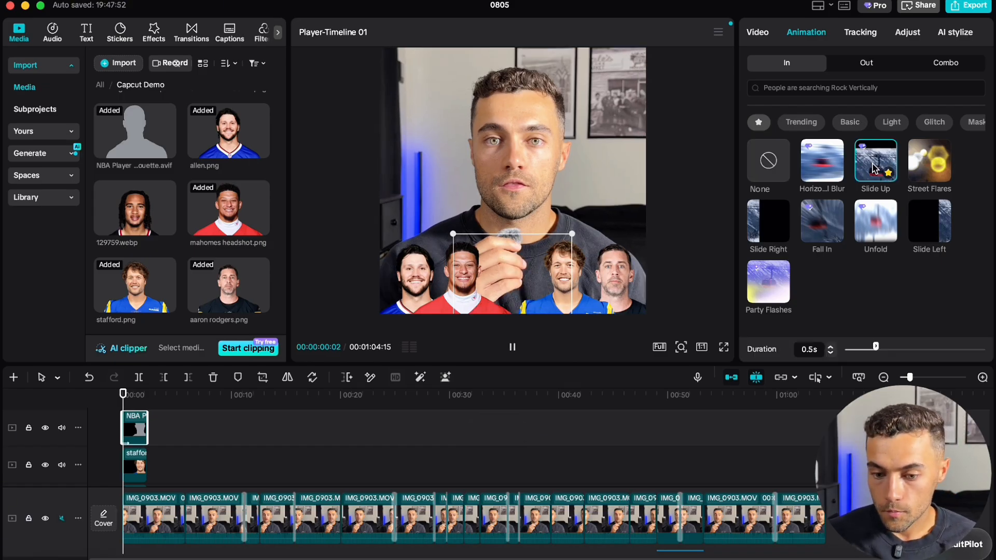
{"action": "left_click", "coordinate": [831, 353]}
{"action": "left_click", "coordinate": [831, 353]}
Give the stafford.png headshot a Slide Left entrance animation with a duration of 0.3 s
{"action": "scroll", "coordinate": [285, 459], "scroll_direction": "down", "scroll_amount": 1}
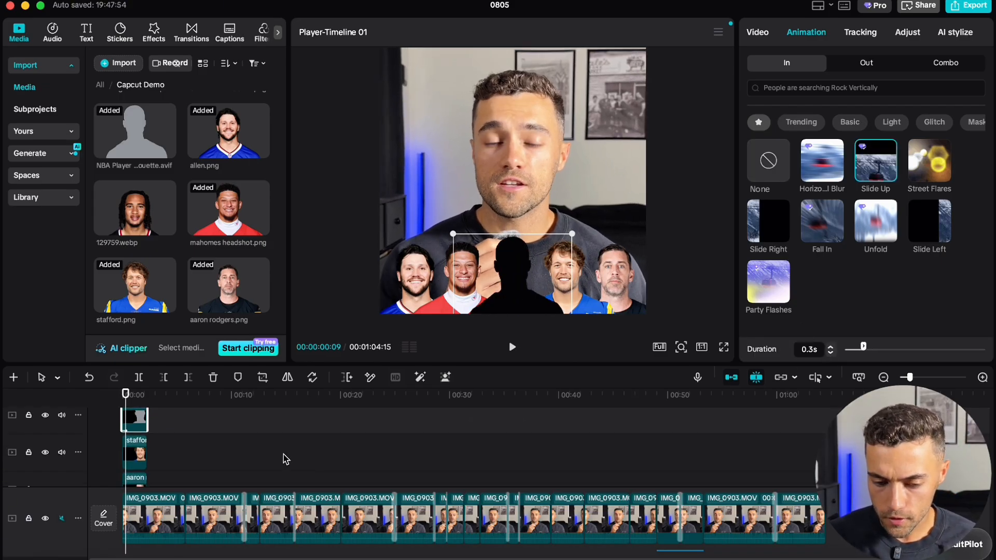
{"action": "left_click", "coordinate": [140, 452]}
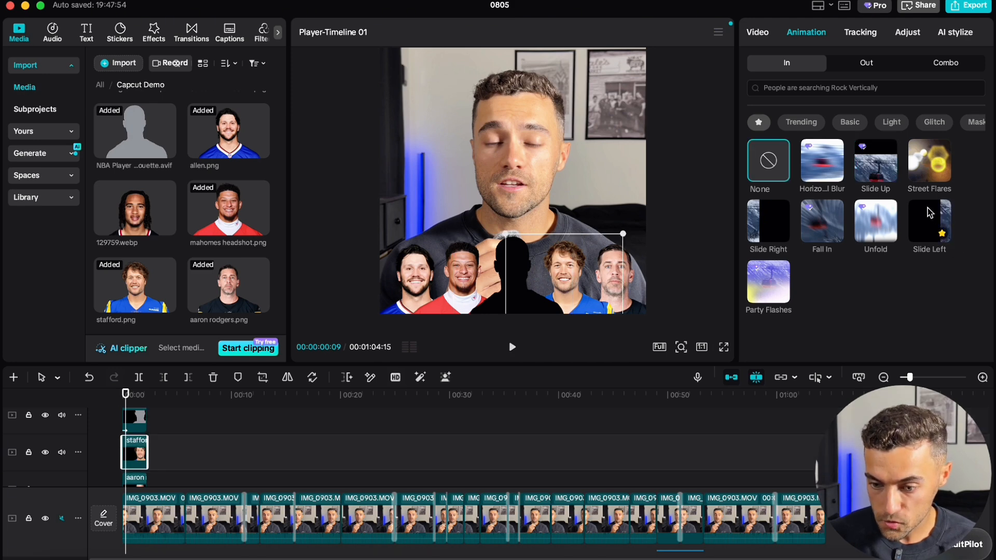
{"action": "left_click", "coordinate": [929, 213]}
{"action": "left_click", "coordinate": [831, 353]}
{"action": "left_click", "coordinate": [831, 353]}
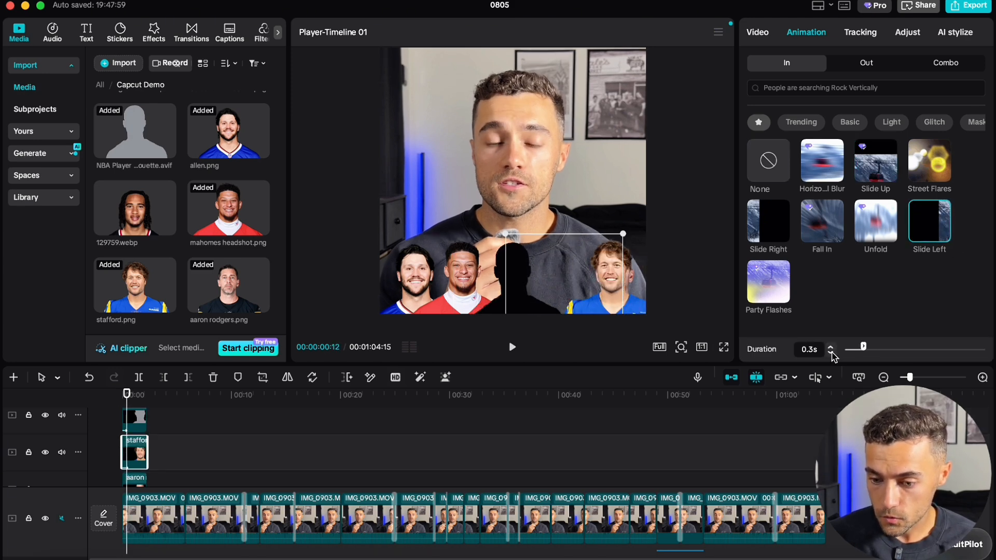
Give the aaron rodgers.png headshot a Slide Left entrance animation with a duration of 0.4 s
{"action": "scroll", "coordinate": [296, 436], "scroll_direction": "down", "scroll_amount": 2}
{"action": "left_click", "coordinate": [141, 467]}
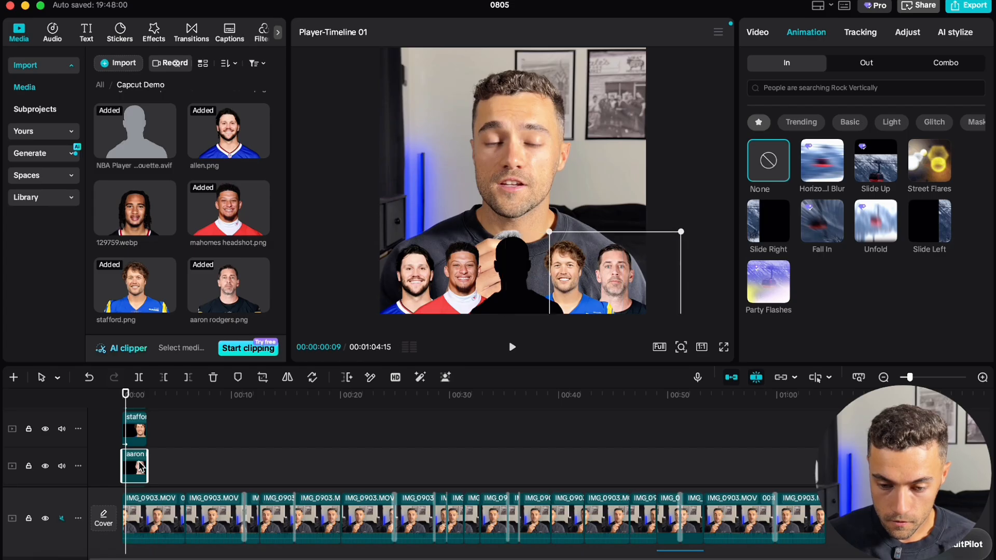
{"action": "left_click", "coordinate": [926, 229]}
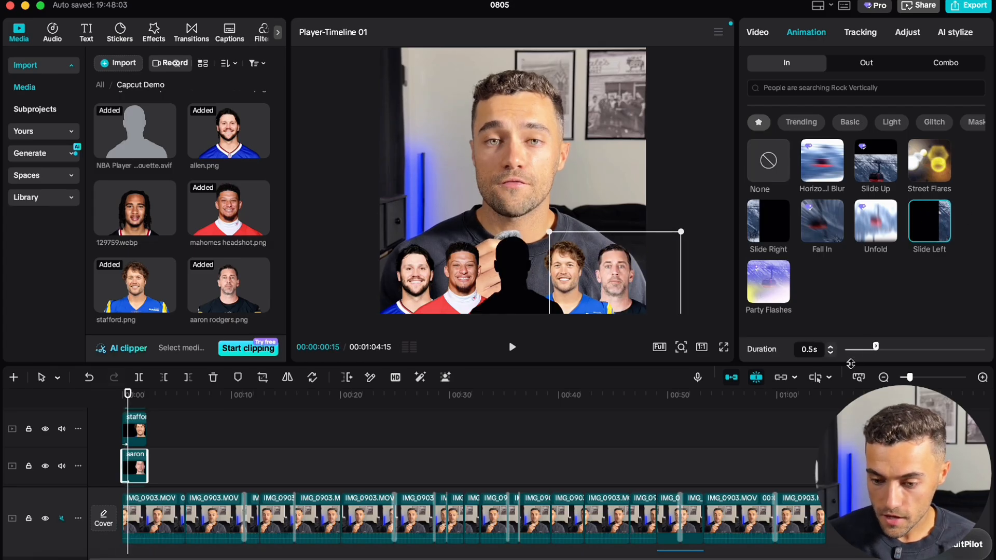
{"action": "left_click", "coordinate": [831, 354]}
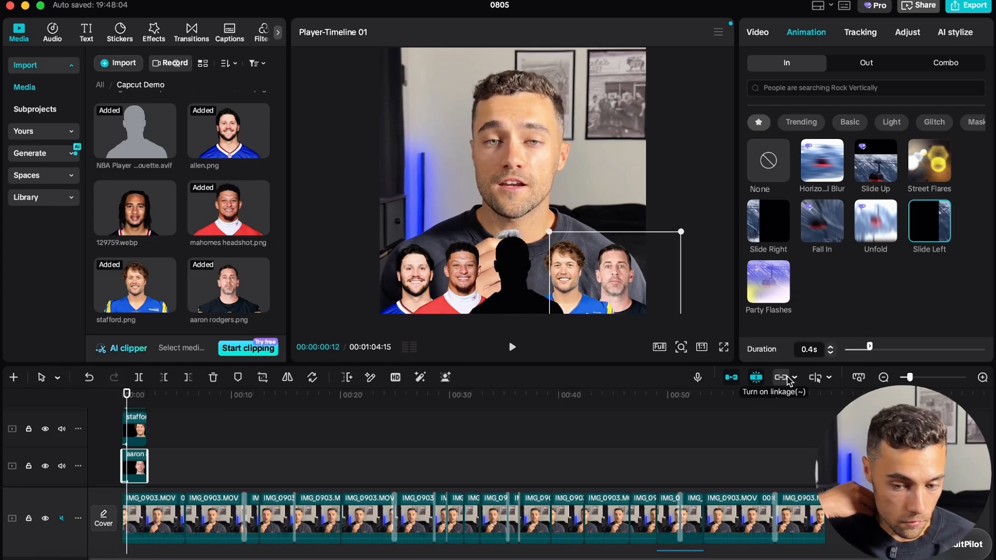
Give the mahomes headshot.png clip a Slide Right entrance animation with a duration of 0.3 s
{"action": "scroll", "coordinate": [455, 467], "scroll_direction": "down", "scroll_amount": 2}
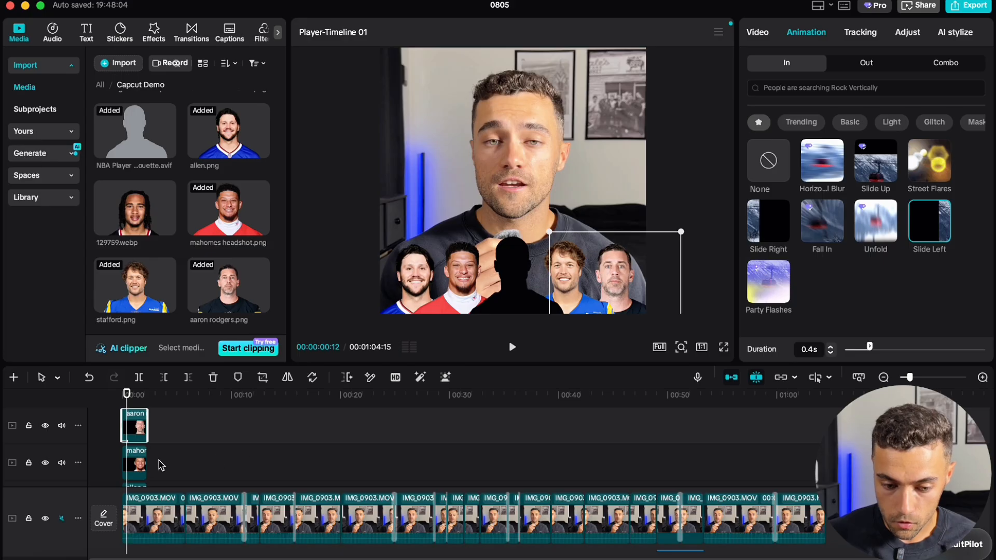
{"action": "left_click", "coordinate": [139, 460]}
{"action": "left_click", "coordinate": [753, 214]}
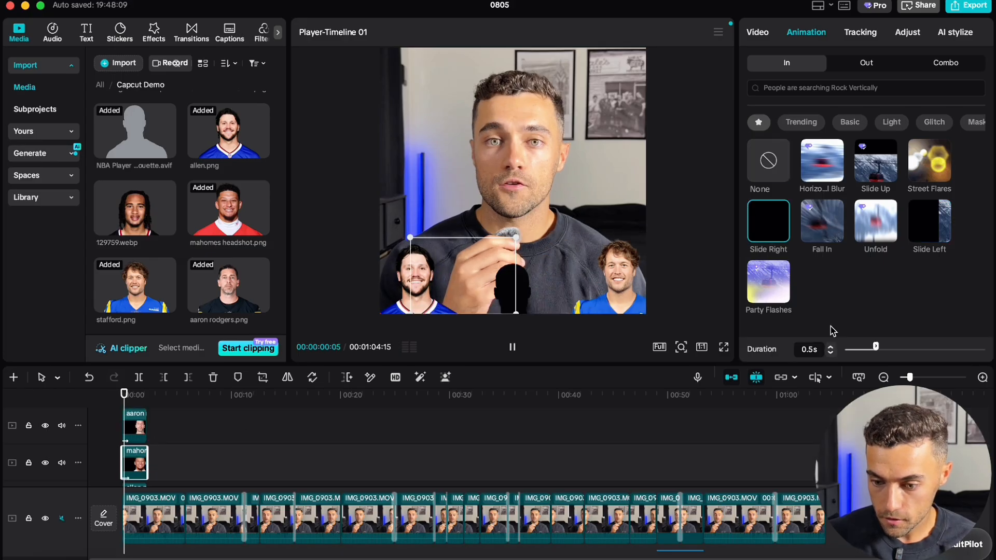
{"action": "left_click", "coordinate": [831, 354]}
{"action": "left_click", "coordinate": [831, 353]}
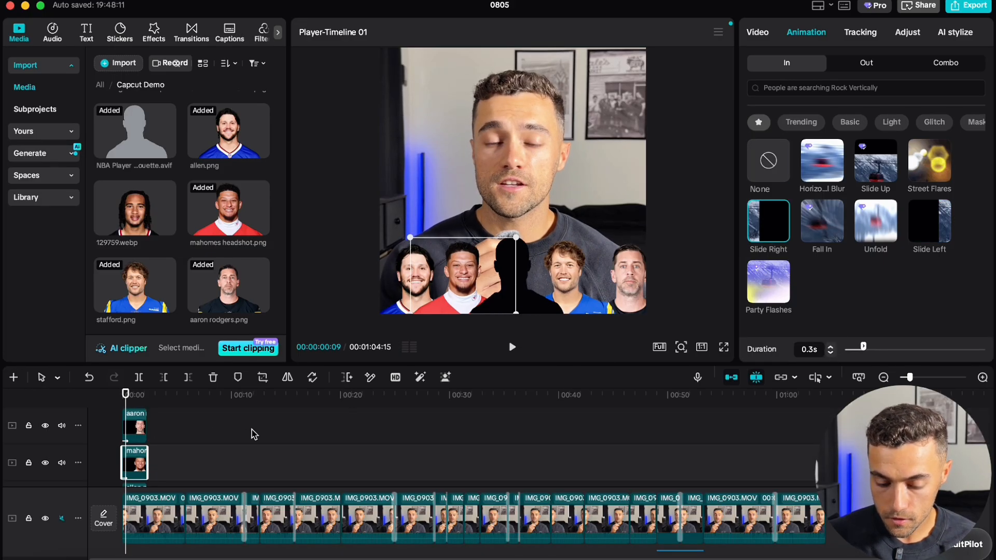
Give the allen.png headshot a Slide Right entrance animation with a duration of 0.4 s
{"action": "scroll", "coordinate": [254, 435], "scroll_direction": "down", "scroll_amount": 3}
{"action": "left_click", "coordinate": [134, 435]}
{"action": "left_click", "coordinate": [770, 233]}
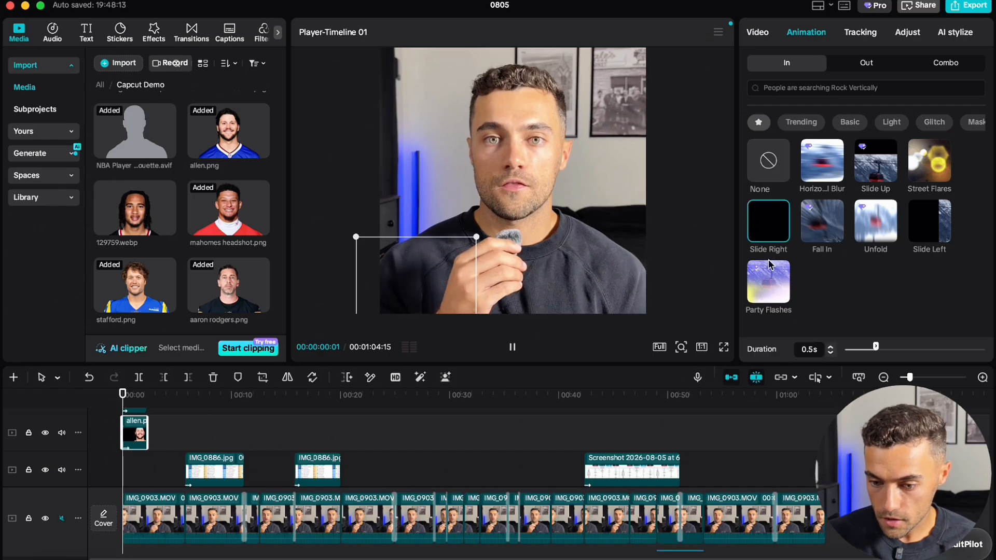
{"action": "left_click", "coordinate": [831, 353]}
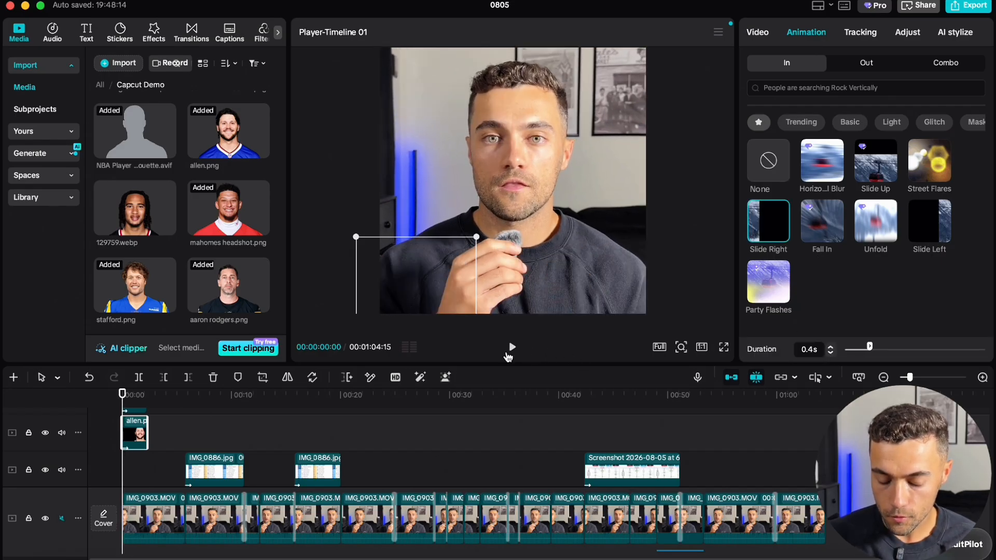
Play back the opening seconds to review the headshot entrance animations, and return the playhead to the start
{"action": "left_click", "coordinate": [513, 348]}
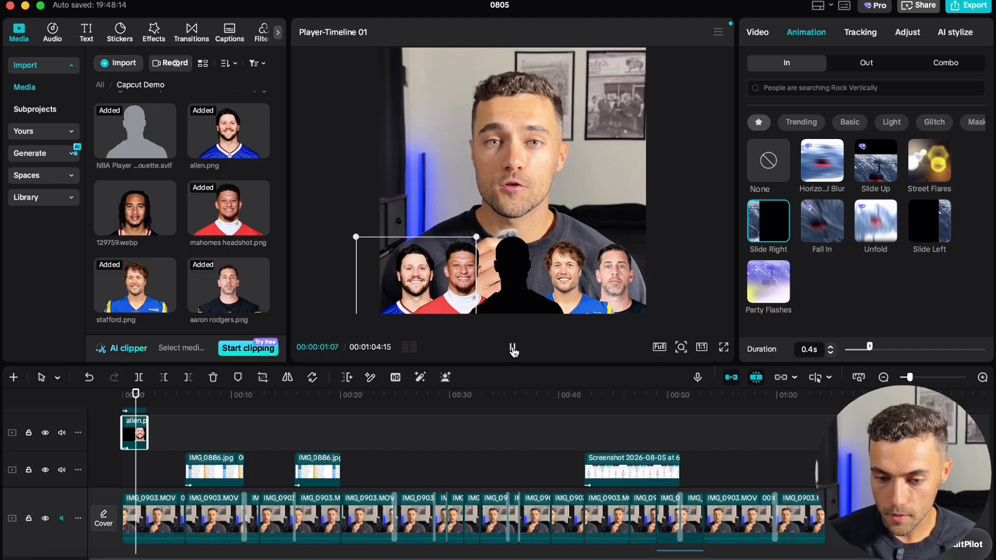
{"action": "left_click", "coordinate": [512, 347]}
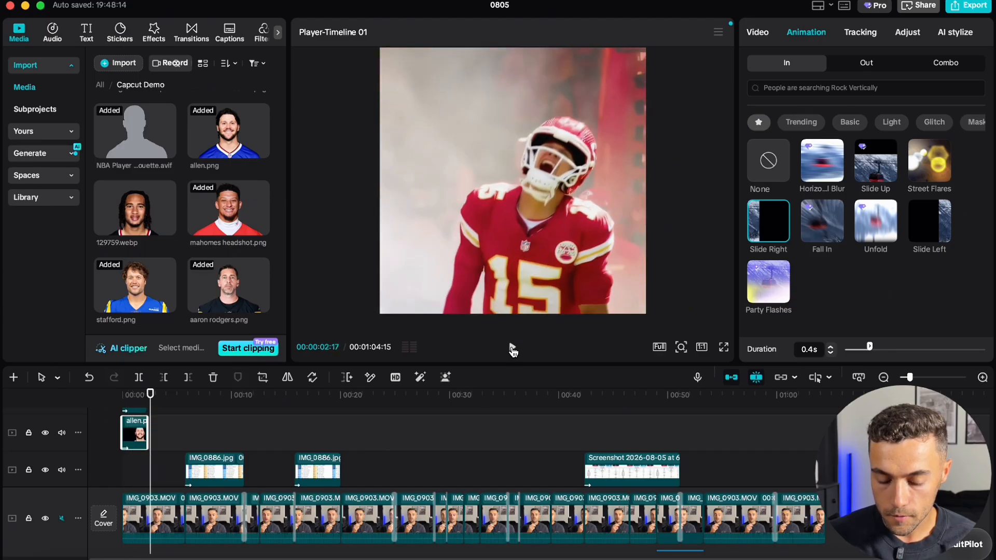
{"action": "left_click", "coordinate": [202, 434]}
{"action": "left_click_drag", "start_coordinate": [167, 395], "coordinate": [1, 424]}
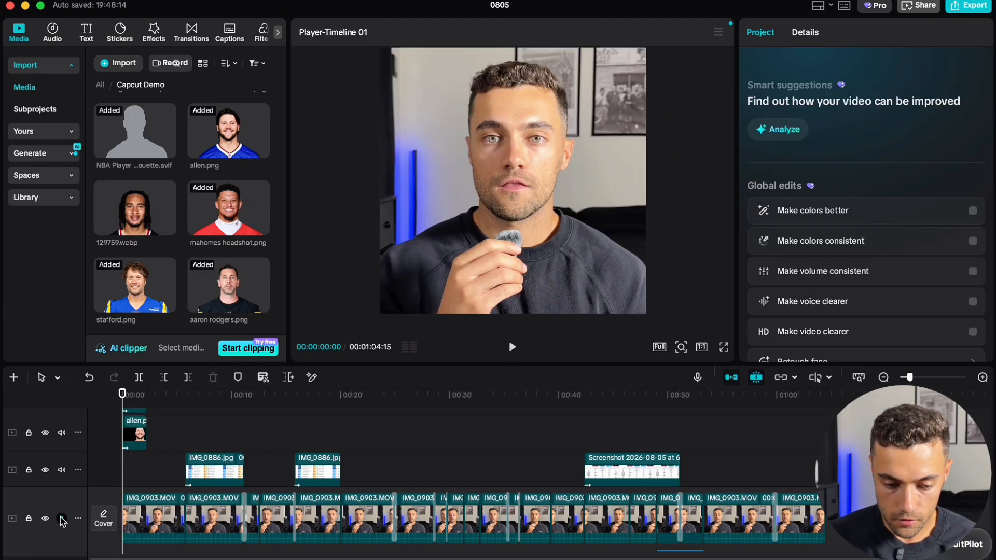
Unmute the main talking-head track and replay the opening with sound
{"action": "left_click", "coordinate": [62, 518]}
{"action": "left_click", "coordinate": [513, 348]}
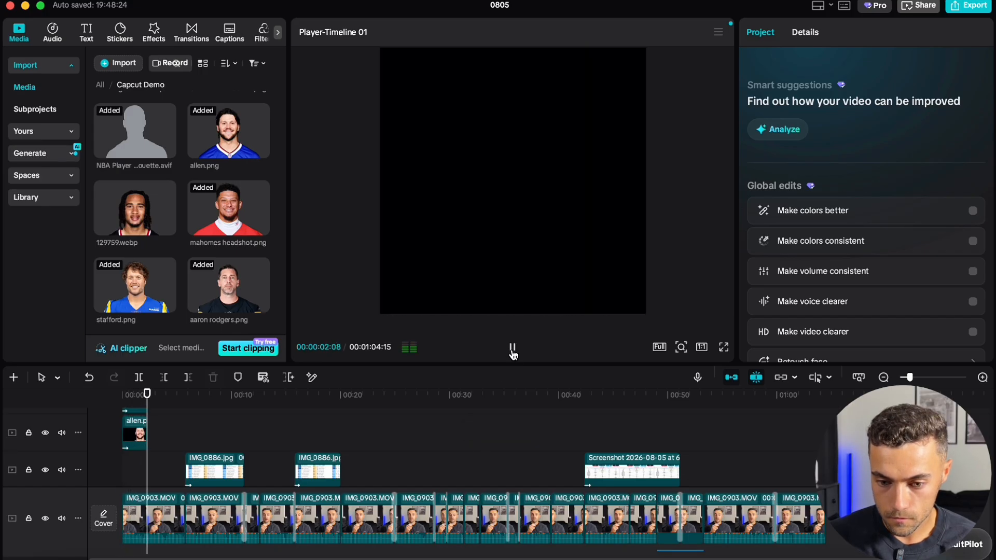
{"action": "left_click", "coordinate": [512, 353]}
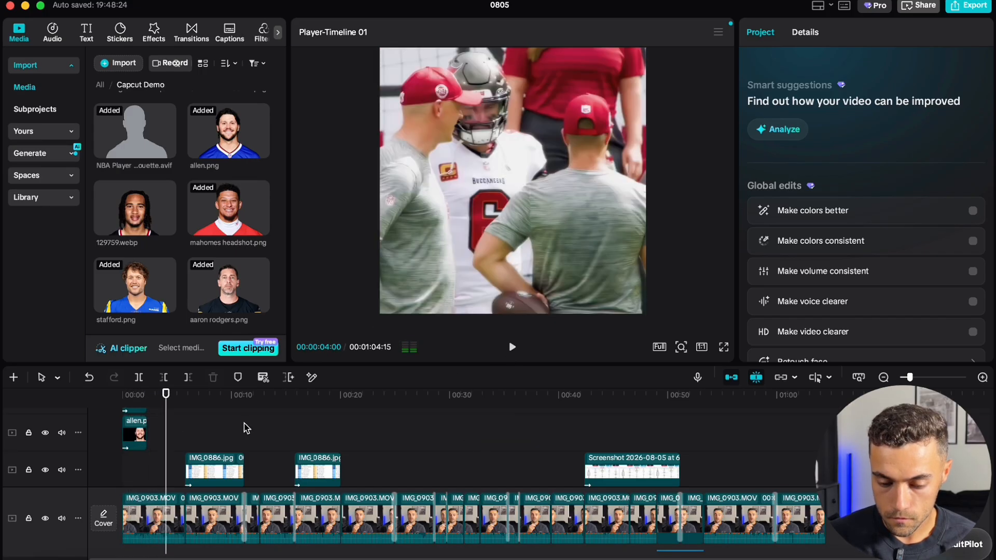
{"action": "left_click_drag", "start_coordinate": [165, 410], "coordinate": [92, 400]}
{"action": "scroll", "coordinate": [245, 473], "scroll_direction": "down", "scroll_amount": 2}
{"action": "scroll", "coordinate": [244, 473], "scroll_direction": "down", "scroll_amount": 1}
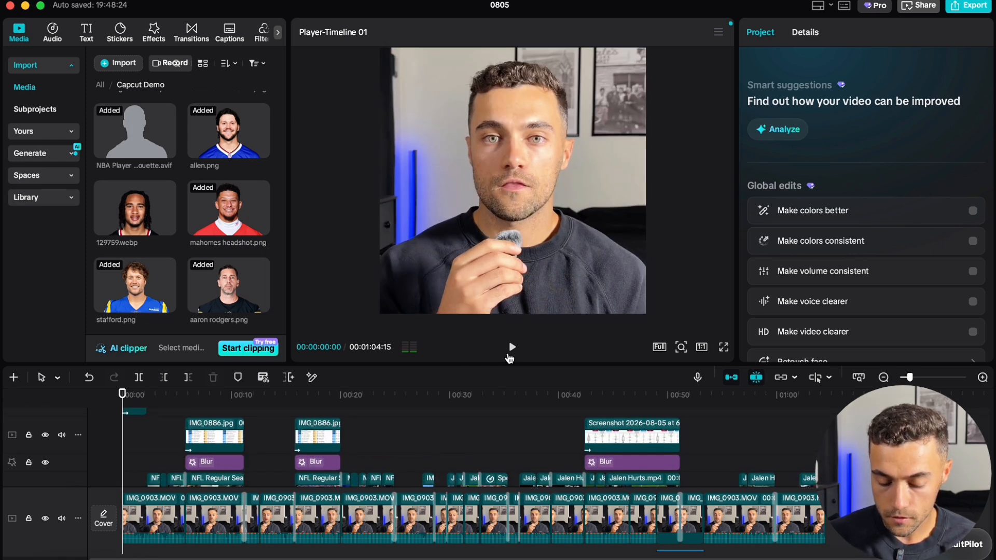
Split the mahomes headshot.png and allen.png clips at 00:00:01:03 and delete the parts after it
{"action": "left_click", "coordinate": [513, 348]}
{"action": "left_click", "coordinate": [512, 348]}
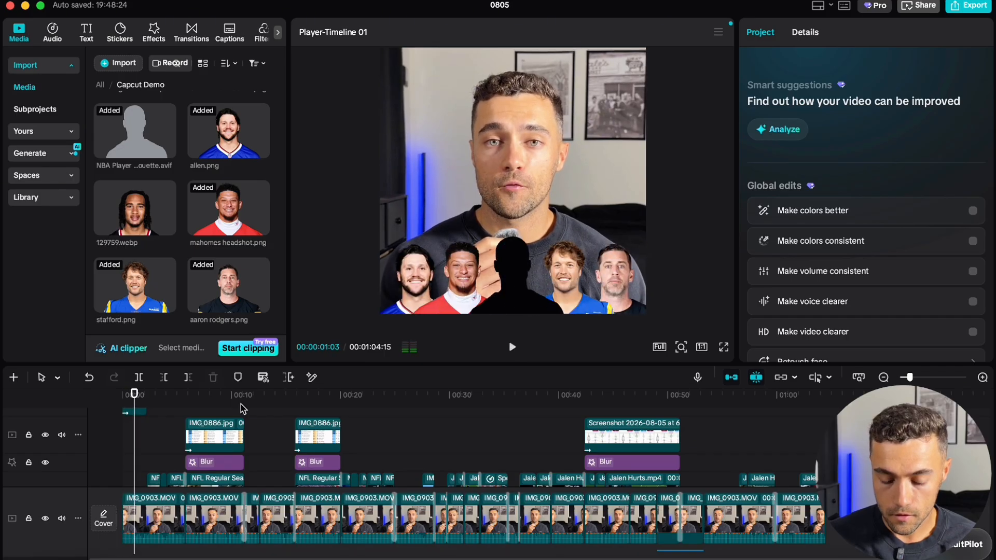
{"action": "scroll", "coordinate": [147, 444], "scroll_direction": "up", "scroll_amount": 3}
{"action": "key", "text": "super+equal"}
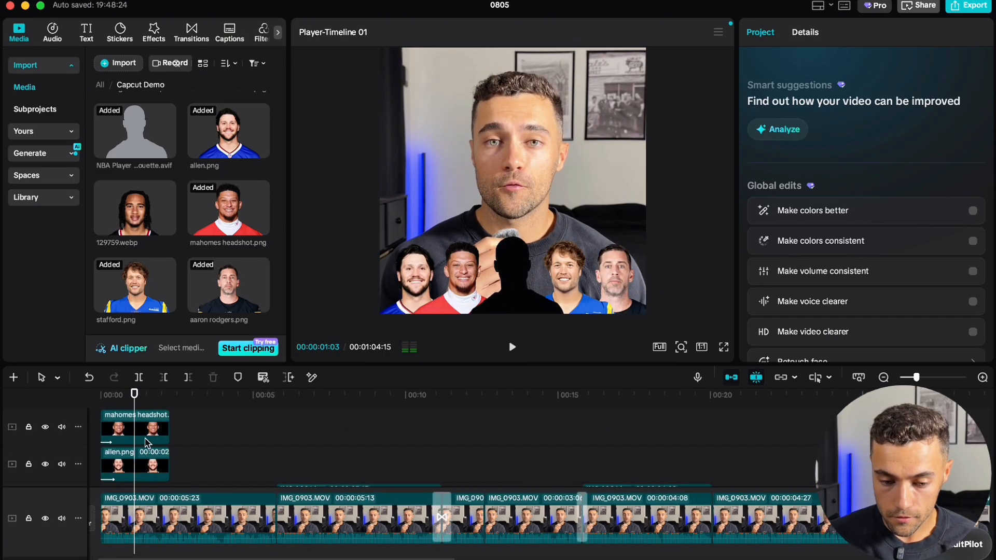
{"action": "left_click", "coordinate": [141, 428]}
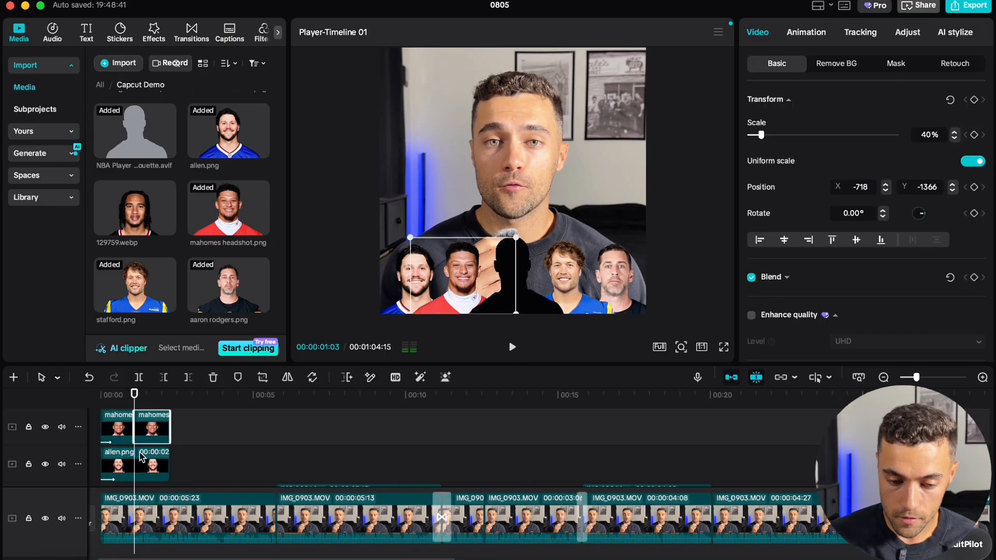
{"action": "left_click", "coordinate": [141, 469]}
{"action": "key", "text": "Delete"}
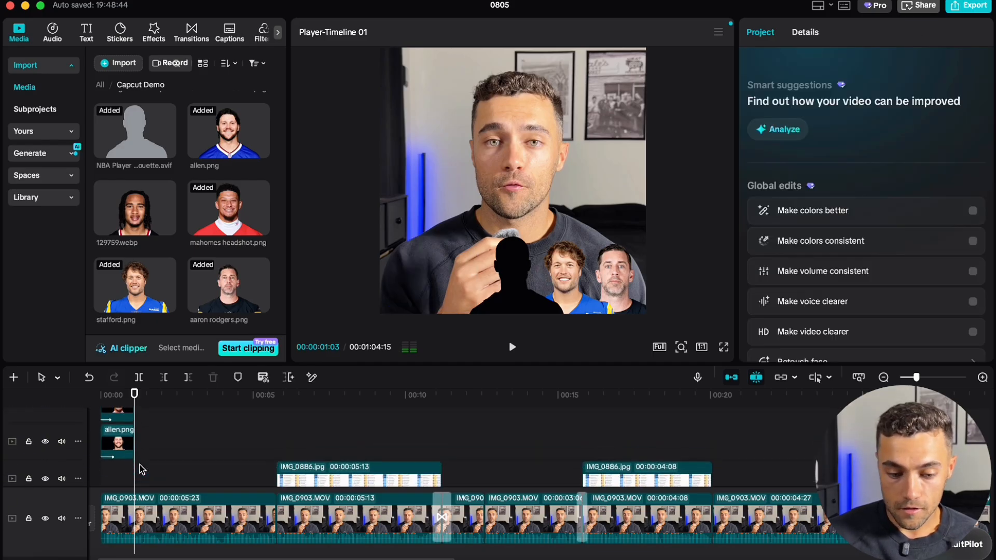
Cut off the aaron rodgers.png and stafford.png clips after 00:00:01:03
{"action": "scroll", "coordinate": [137, 478], "scroll_direction": "down", "scroll_amount": 2}
{"action": "left_click", "coordinate": [139, 449]}
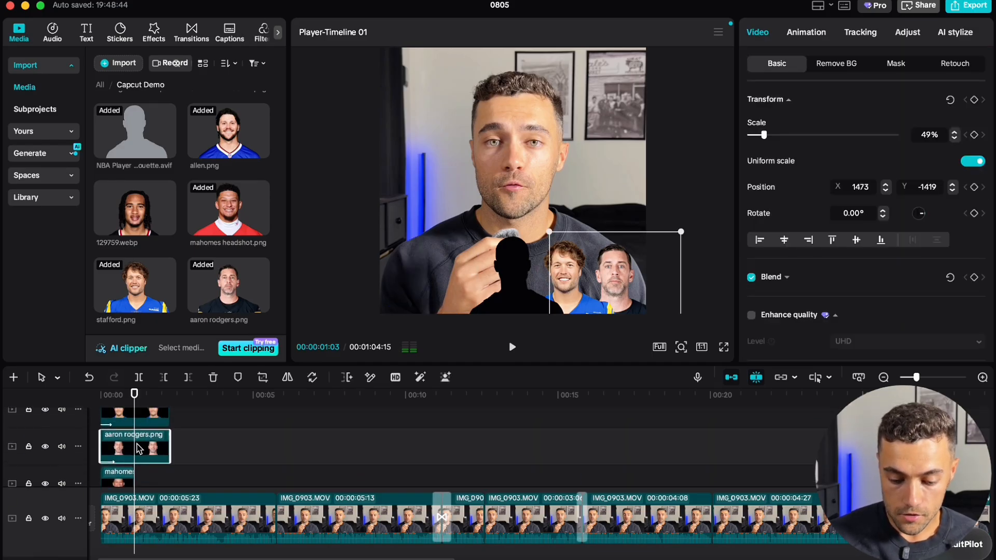
{"action": "key", "text": "Delete"}
{"action": "scroll", "coordinate": [136, 438], "scroll_direction": "up", "scroll_amount": 1}
{"action": "left_click", "coordinate": [136, 433]}
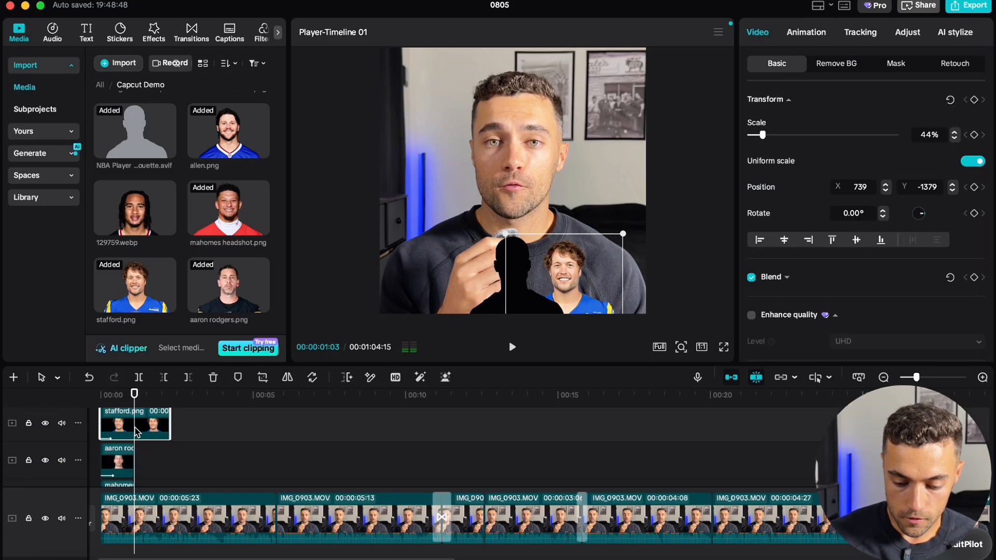
{"action": "key", "text": "Delete"}
Move the first NFL Regular Season B-roll clip earlier so it starts at 00:00:01:03
{"action": "scroll", "coordinate": [179, 464], "scroll_direction": "down", "scroll_amount": 3}
{"action": "scroll", "coordinate": [179, 462], "scroll_direction": "down", "scroll_amount": 2}
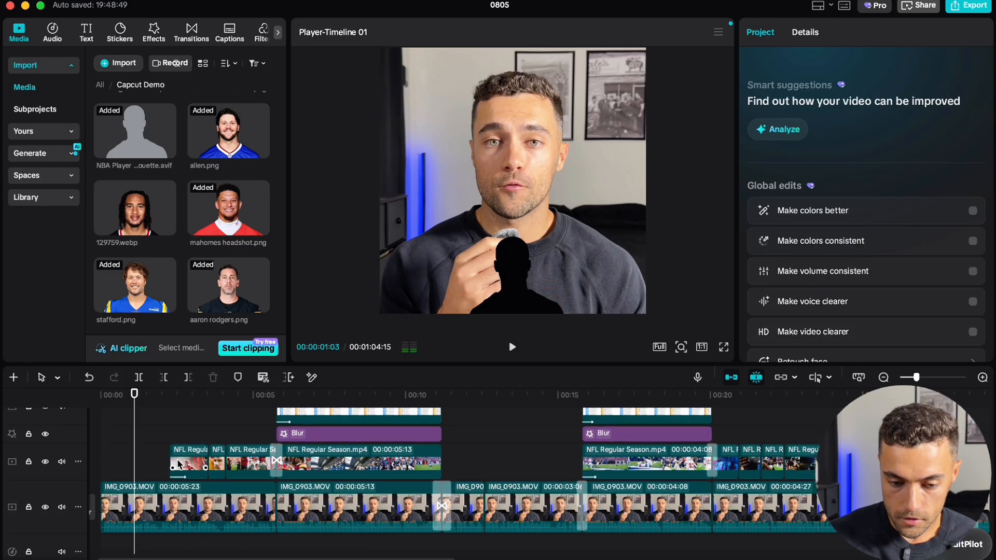
{"action": "left_click", "coordinate": [175, 431]}
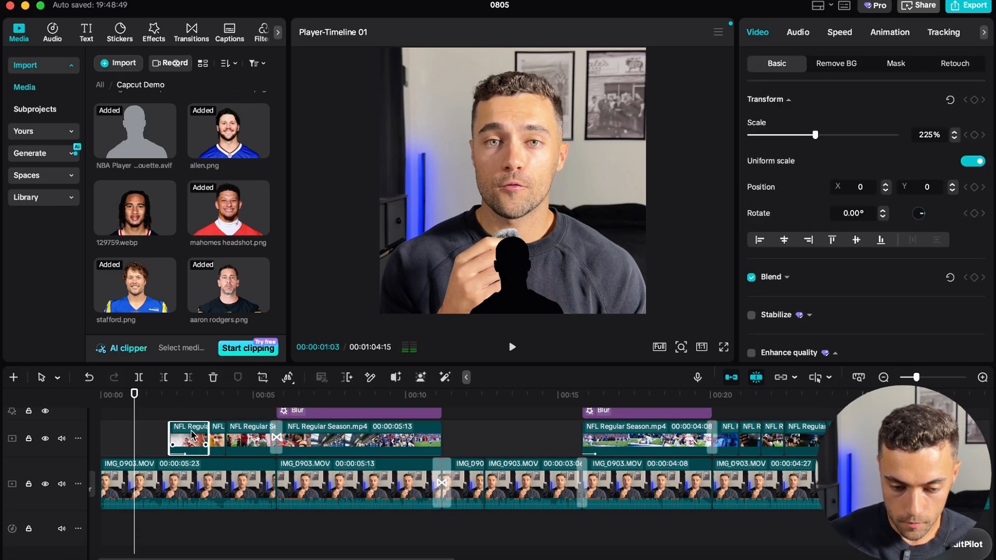
{"action": "left_click_drag", "start_coordinate": [192, 435], "coordinate": [157, 435]}
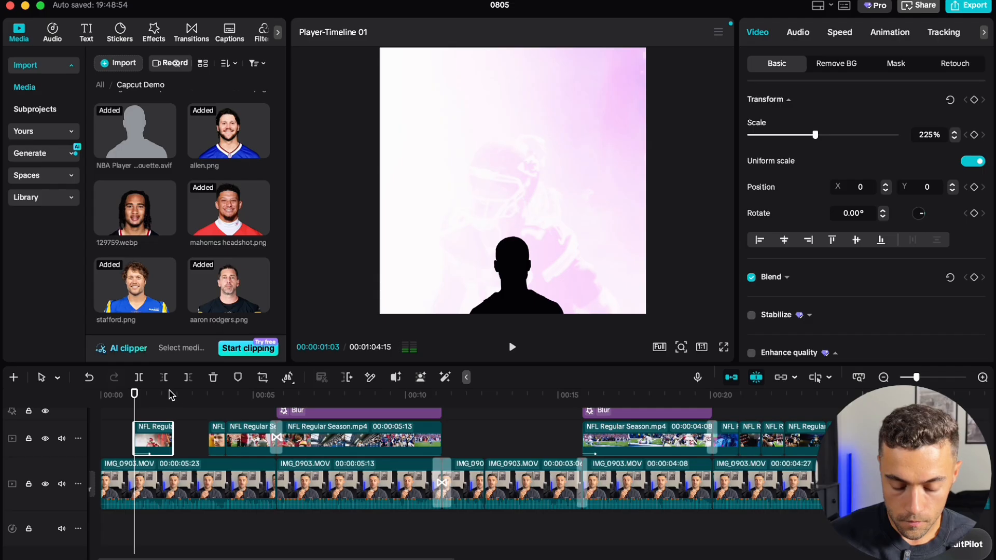
{"action": "mouse_move", "coordinate": [171, 396]}
{"action": "left_mouse_down"}
{"action": "mouse_move", "coordinate": [210, 395]}
{"action": "mouse_move", "coordinate": [179, 396]}
{"action": "left_mouse_up"}
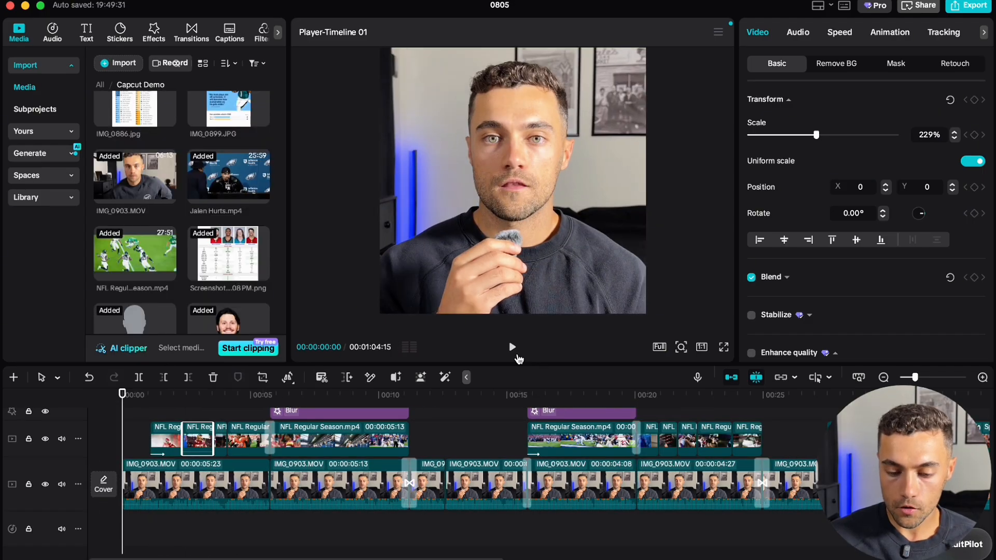
Play the opening from the start to check how the headshots hand over to the B-roll
{"action": "scroll", "coordinate": [339, 478], "scroll_direction": "up", "scroll_amount": 5}
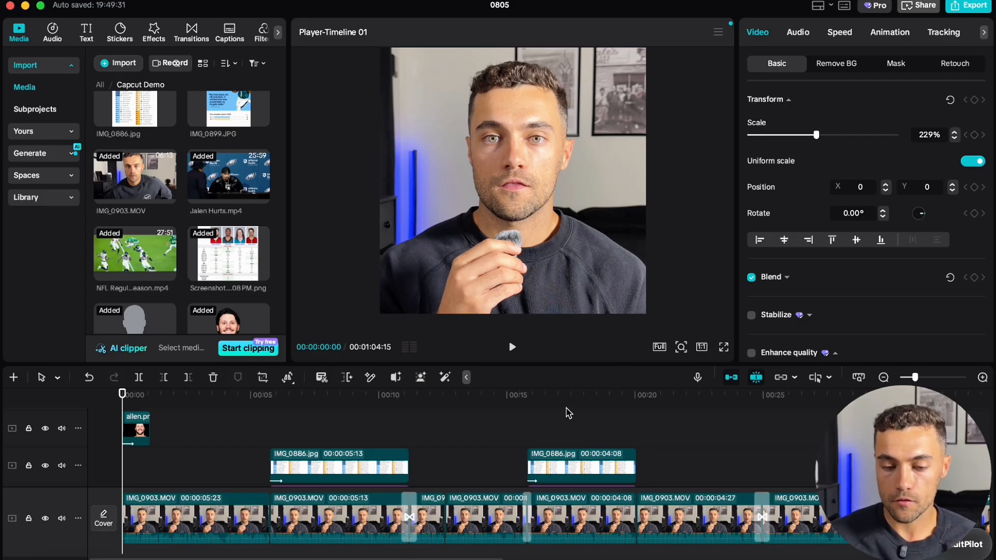
{"action": "left_click", "coordinate": [513, 348]}
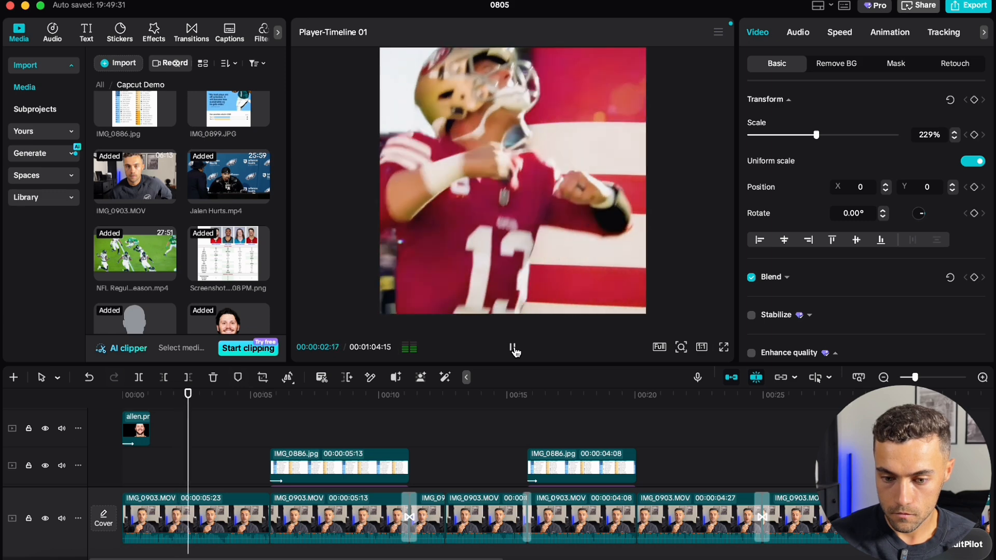
{"action": "left_click", "coordinate": [514, 348]}
Trim the black player silhouette clip to end at 00:00:01:03 and replay the opening from the start
{"action": "scroll", "coordinate": [183, 473], "scroll_direction": "down", "scroll_amount": 3}
{"action": "left_click", "coordinate": [146, 398]}
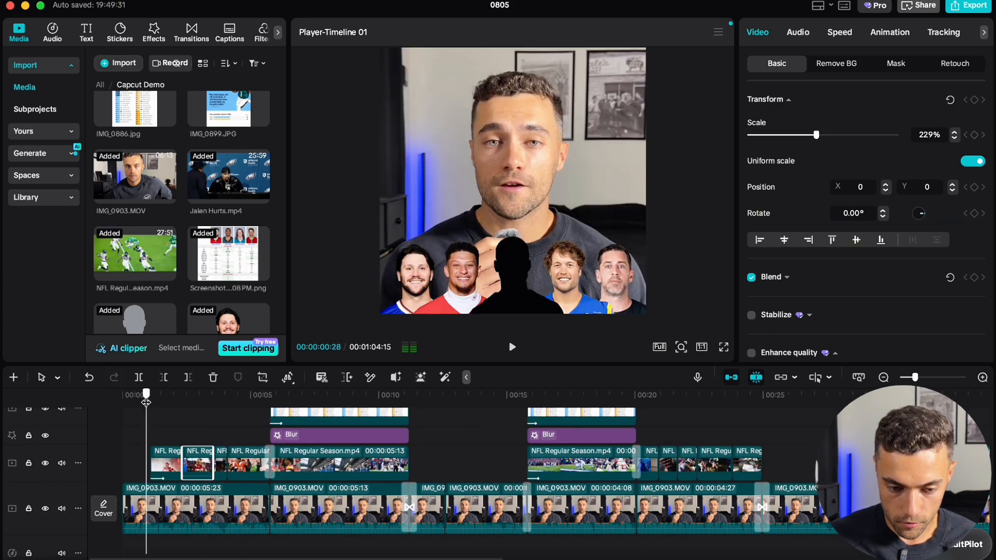
{"action": "left_click_drag", "start_coordinate": [143, 404], "coordinate": [149, 406]}
{"action": "scroll", "coordinate": [169, 427], "scroll_direction": "up", "scroll_amount": 5}
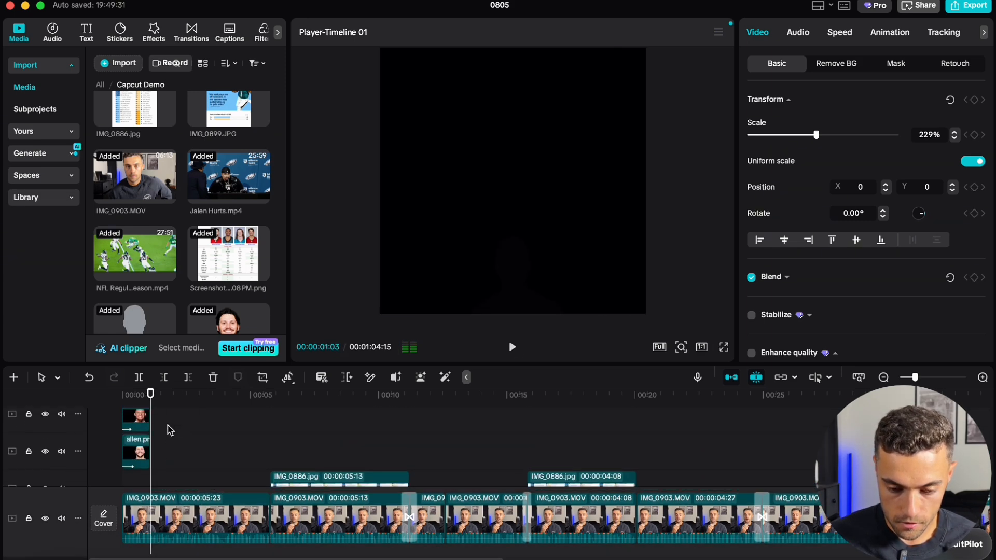
{"action": "left_click", "coordinate": [179, 414]}
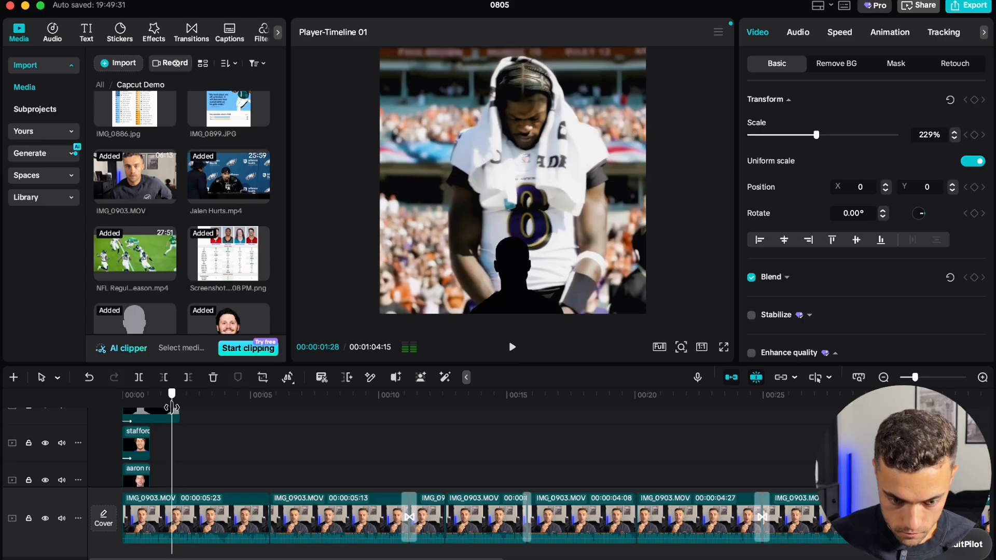
{"action": "left_click", "coordinate": [158, 409]}
{"action": "left_click", "coordinate": [151, 405]}
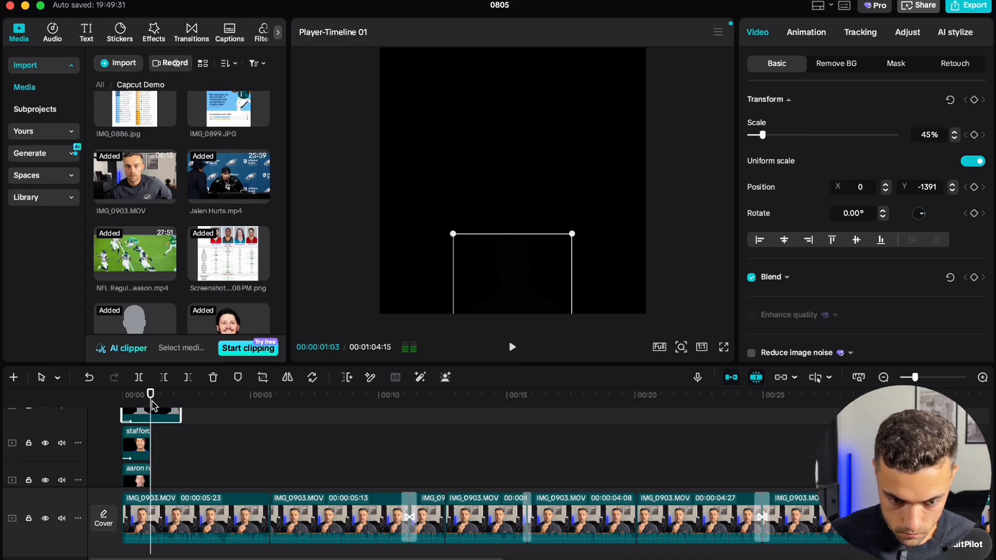
{"action": "key", "text": "super+b"}
{"action": "key", "text": "Delete"}
{"action": "left_click_drag", "start_coordinate": [150, 405], "coordinate": [122, 403]}
{"action": "left_click", "coordinate": [512, 347]}
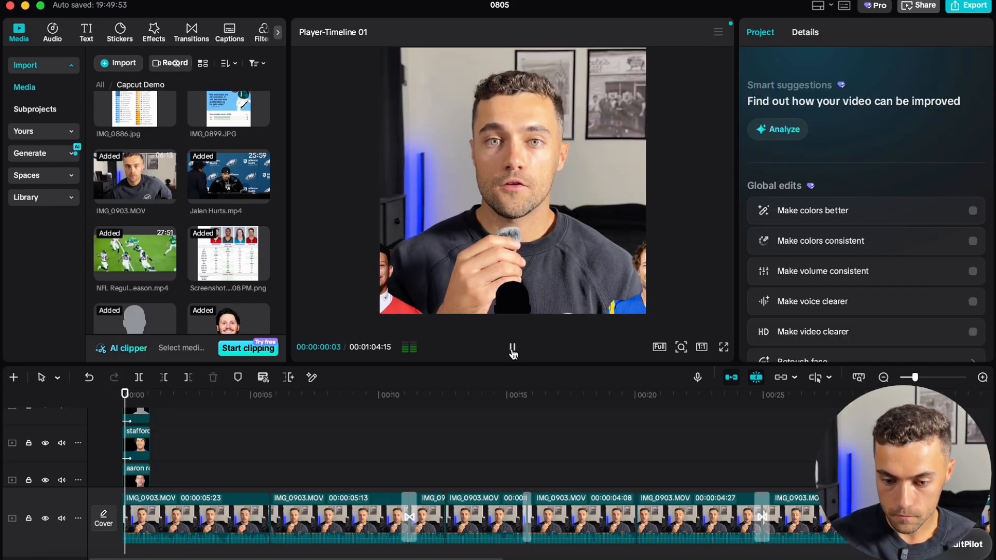
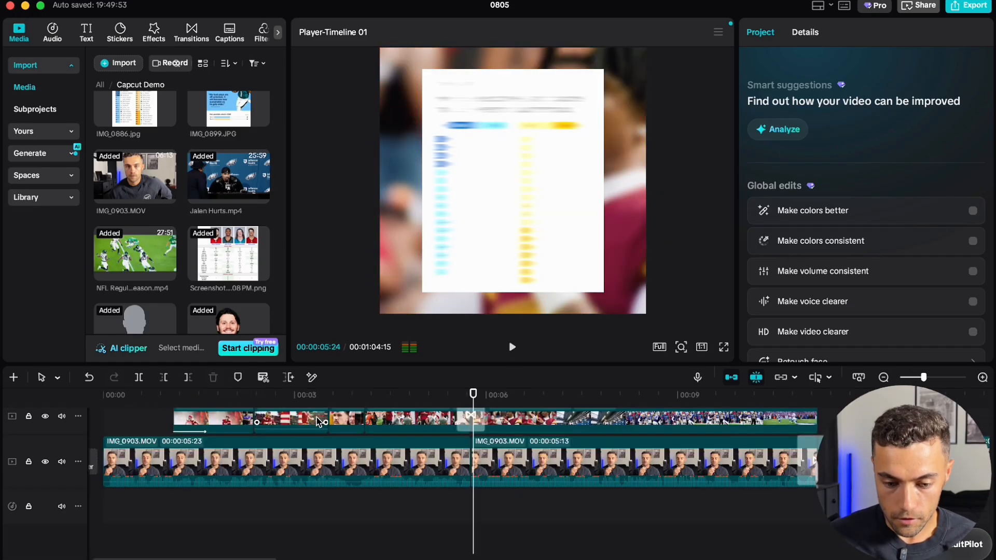
Place a 0.3 s Glare II transition between the third and fourth B-roll clips, around 00:00:04
{"action": "left_click_drag", "start_coordinate": [471, 394], "coordinate": [352, 393]}
{"action": "left_click_drag", "start_coordinate": [359, 393], "coordinate": [329, 394]}
{"action": "left_click", "coordinate": [364, 395]}
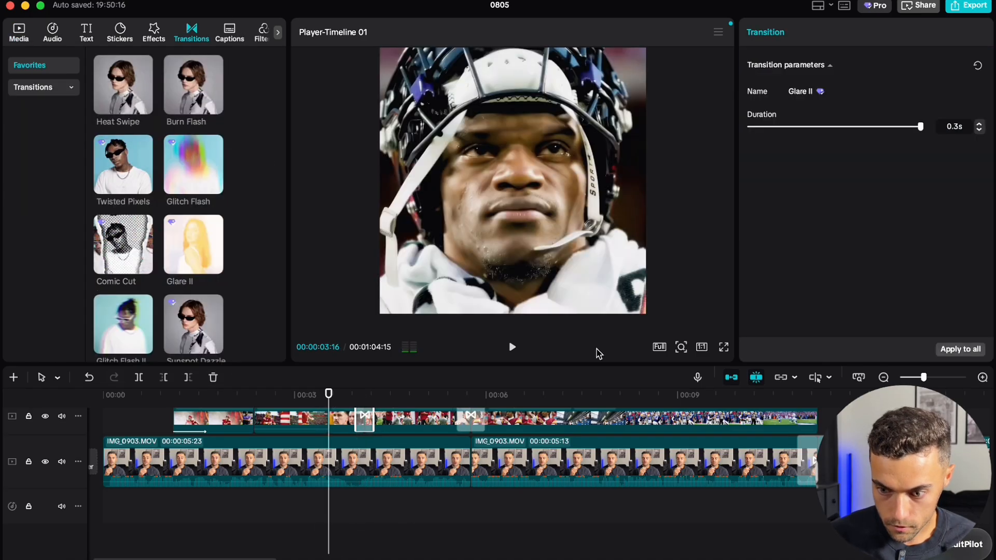
Play through the Glare II transition into the ranking graphic, and return to the start of the timeline
{"action": "left_click", "coordinate": [512, 355]}
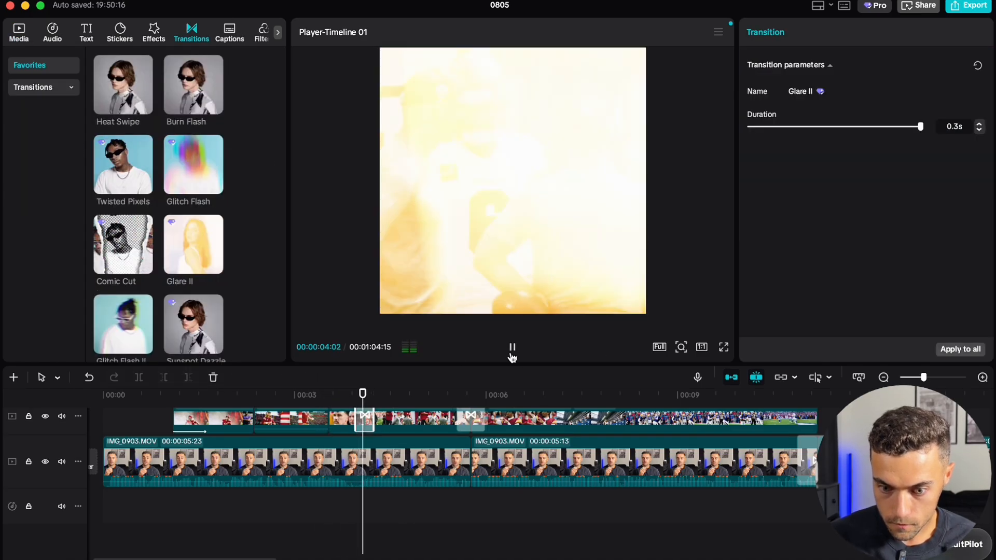
{"action": "scroll", "coordinate": [523, 550], "scroll_direction": "down", "scroll_amount": 1}
{"action": "scroll", "coordinate": [497, 551], "scroll_direction": "down", "scroll_amount": 3}
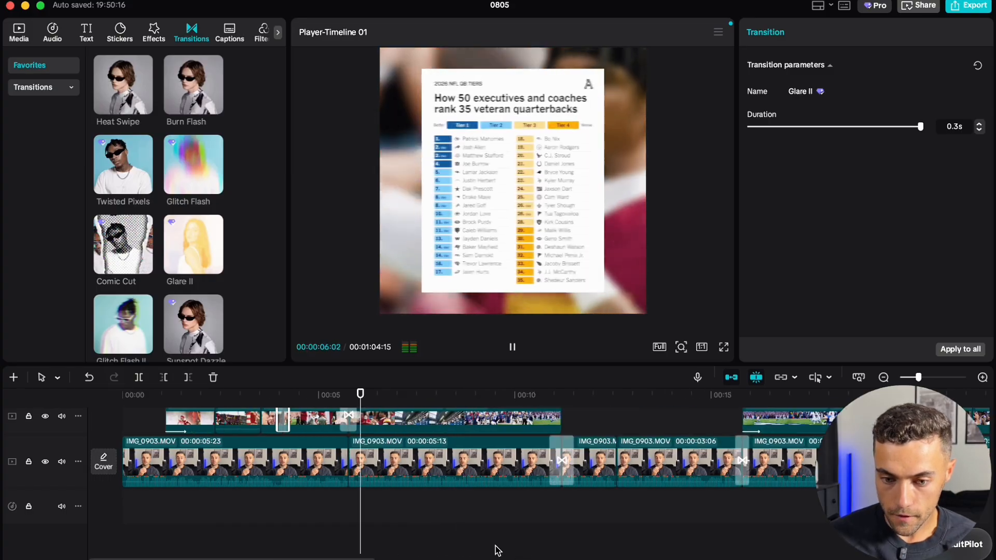
{"action": "scroll", "coordinate": [495, 550], "scroll_direction": "up", "scroll_amount": 1}
{"action": "key", "text": "Home"}
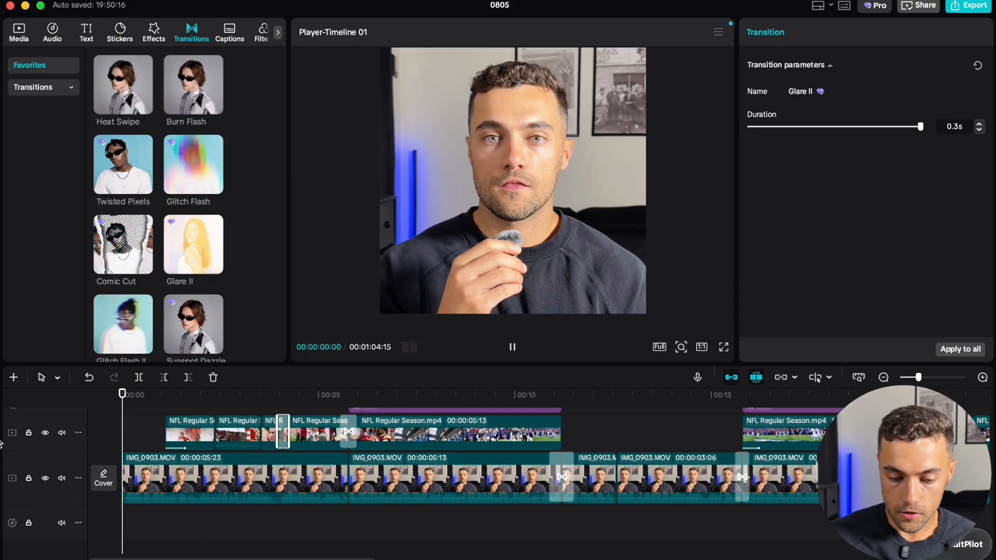
{"action": "key", "text": "space"}
{"action": "scroll", "coordinate": [540, 493], "scroll_direction": "up", "scroll_amount": 2}
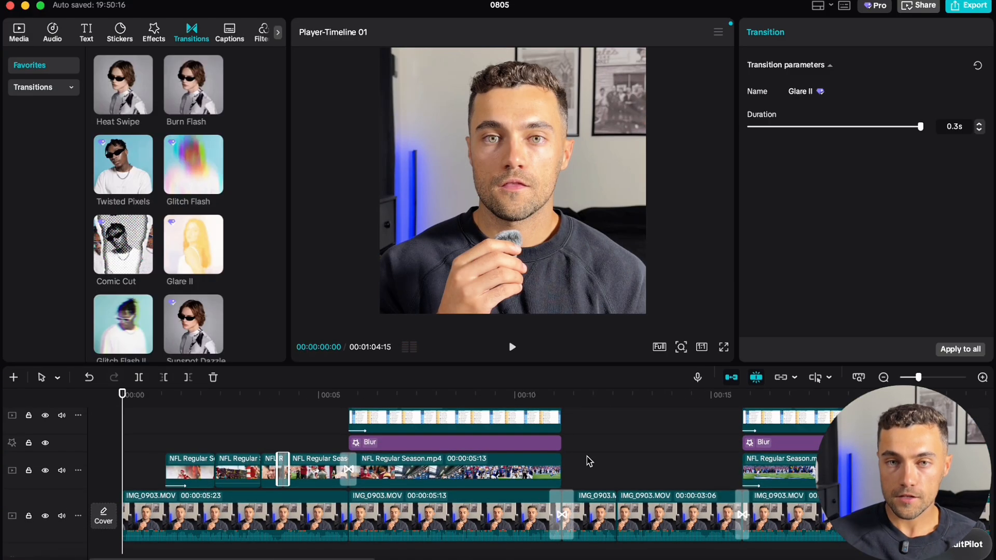
{"action": "scroll", "coordinate": [260, 454], "scroll_direction": "up", "scroll_amount": 1}
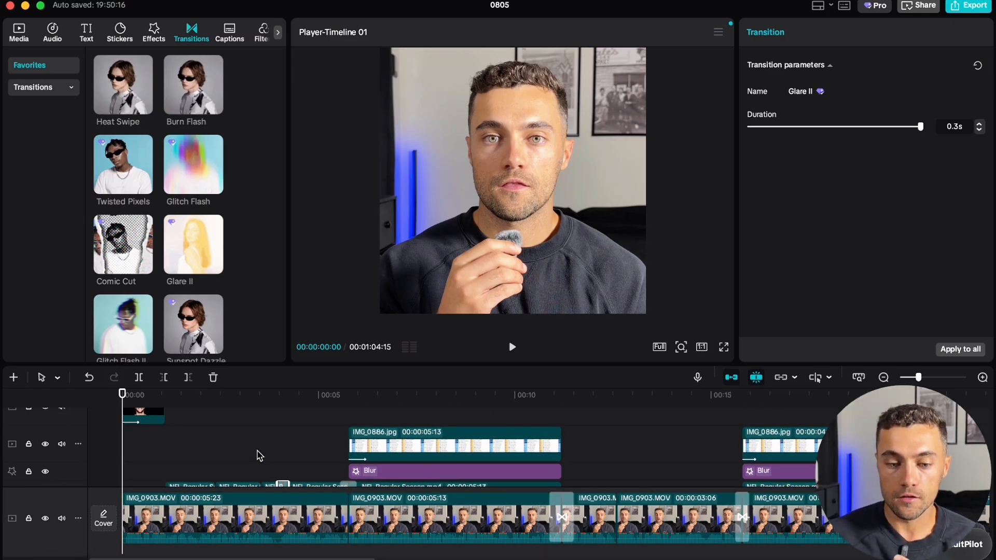
{"action": "scroll", "coordinate": [257, 455], "scroll_direction": "down", "scroll_amount": 1}
{"action": "scroll", "coordinate": [240, 488], "scroll_direction": "up", "scroll_amount": 2}
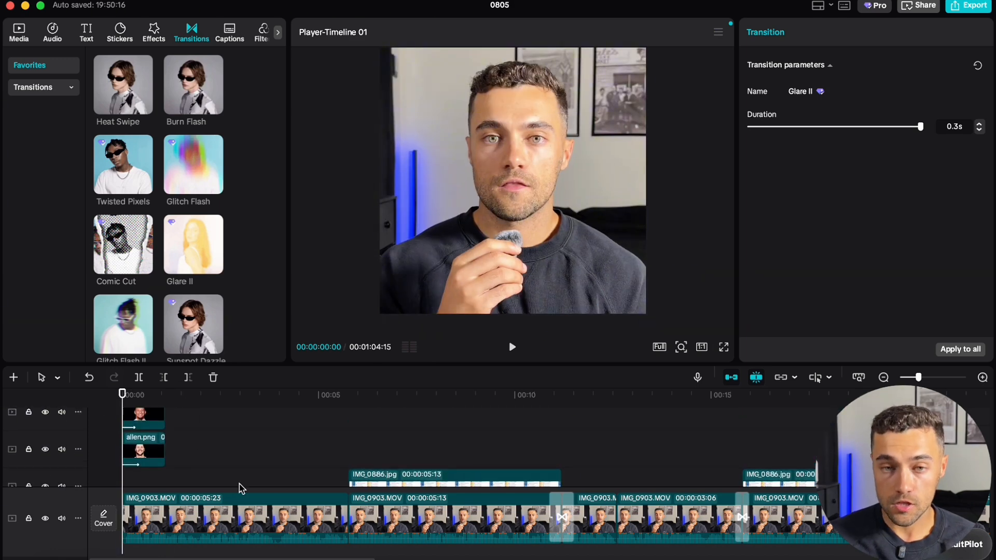
{"action": "scroll", "coordinate": [239, 488], "scroll_direction": "up", "scroll_amount": 1}
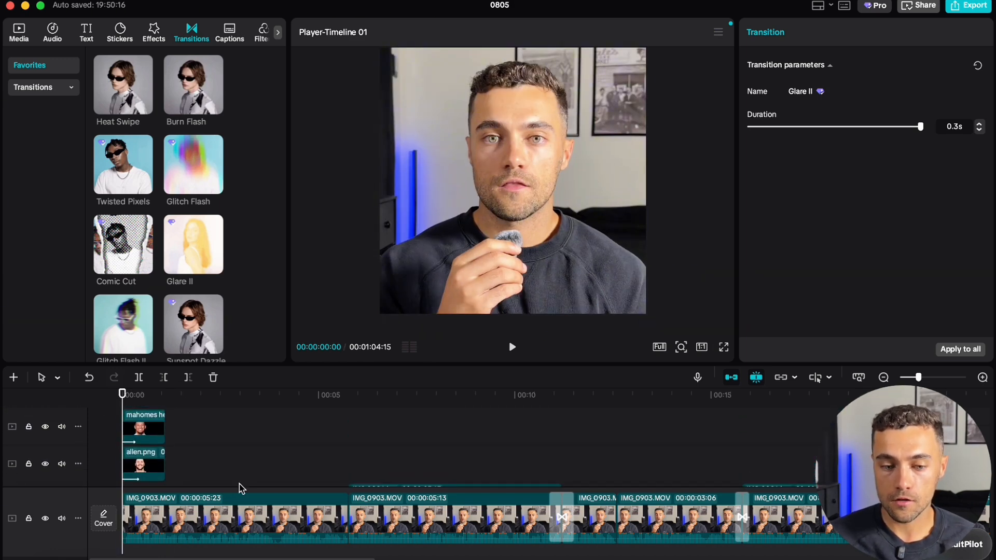
{"action": "scroll", "coordinate": [239, 488], "scroll_direction": "down", "scroll_amount": 3}
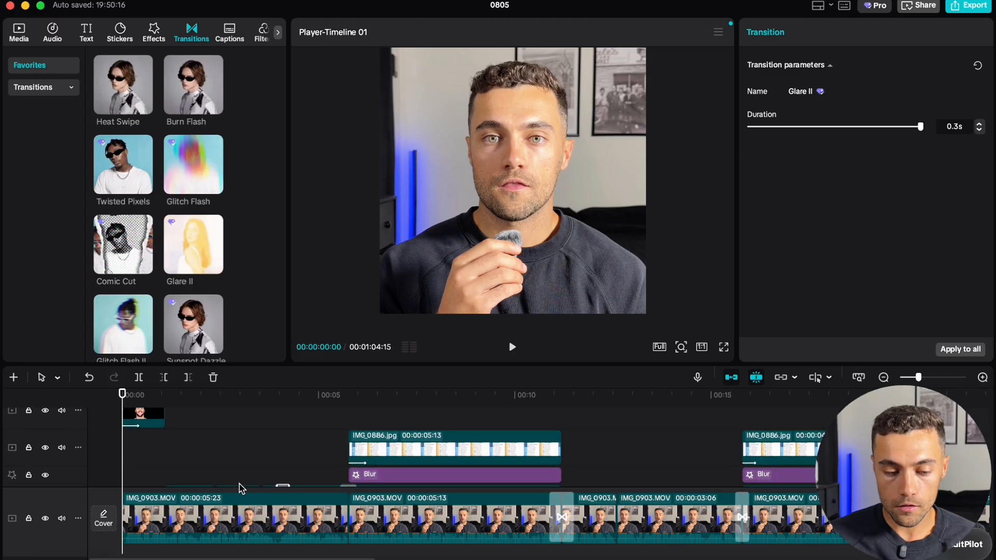
{"action": "scroll", "coordinate": [240, 487], "scroll_direction": "down", "scroll_amount": 1}
Generate captions for the video with the favourite uppercase serif THE QUICK template that has a black outline
{"action": "left_click", "coordinate": [228, 35]}
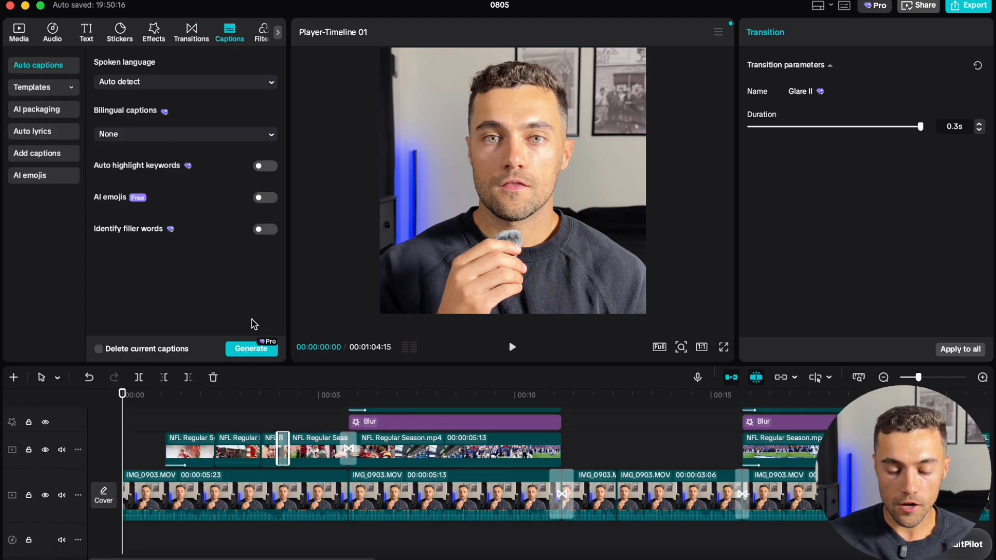
{"action": "left_click", "coordinate": [57, 87]}
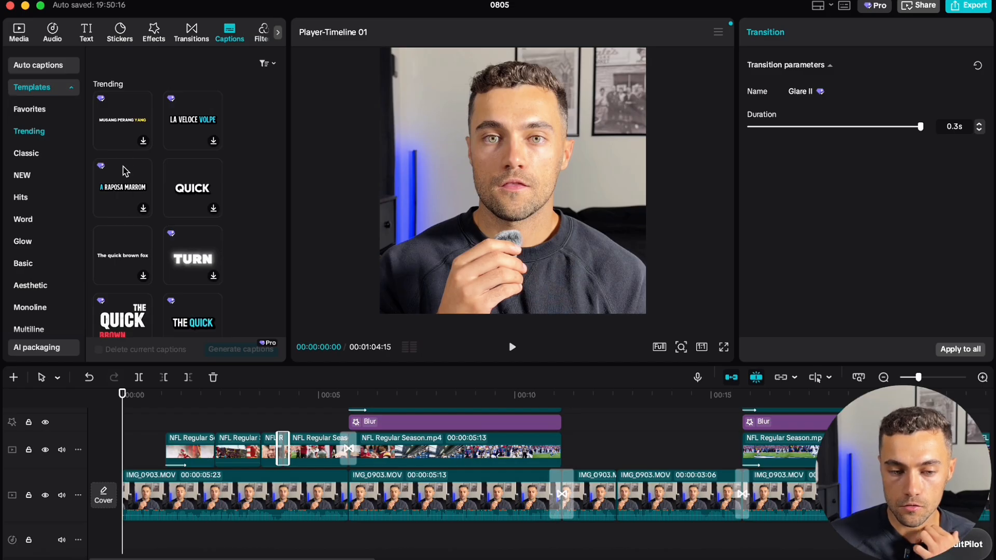
{"action": "left_click", "coordinate": [57, 116]}
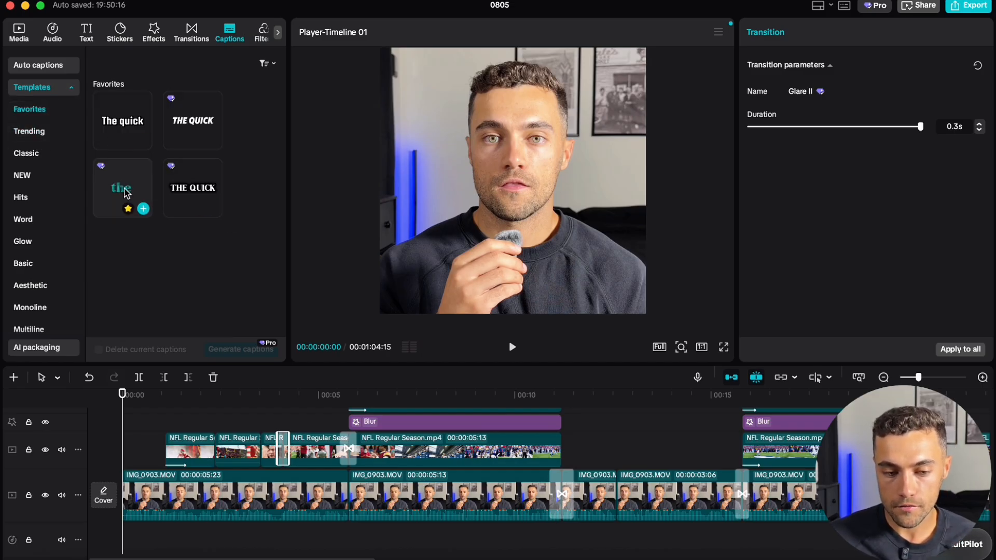
{"action": "left_click", "coordinate": [37, 132]}
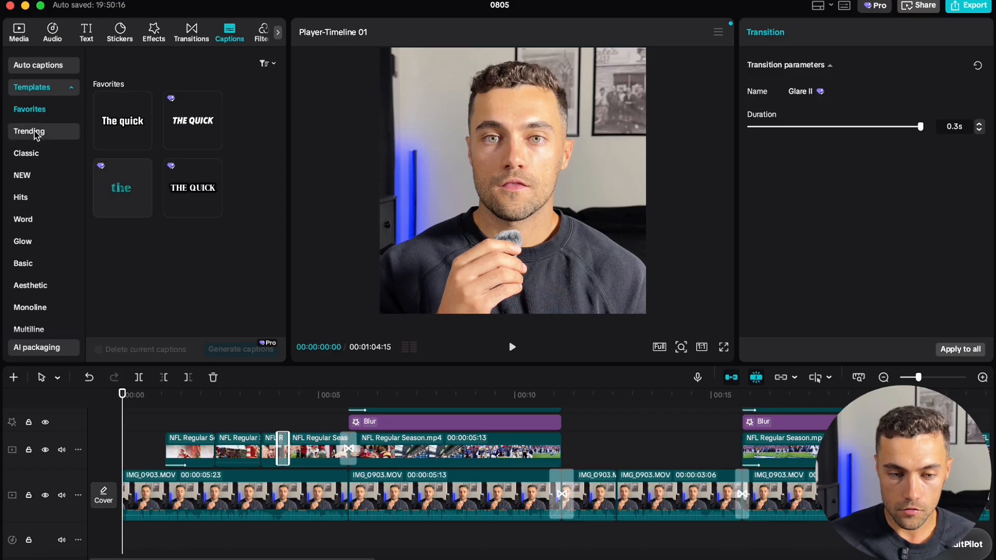
{"action": "scroll", "coordinate": [183, 198], "scroll_direction": "down", "scroll_amount": 1}
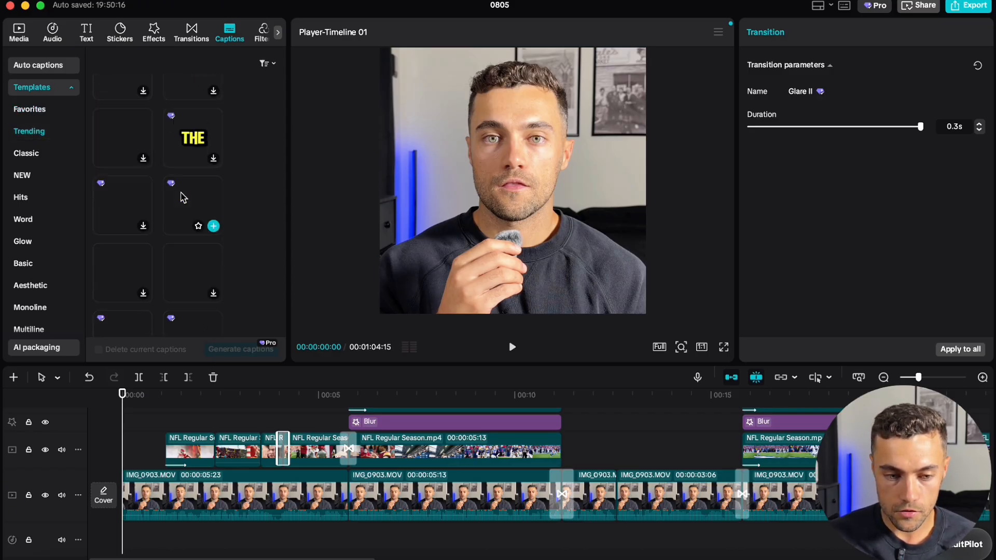
{"action": "scroll", "coordinate": [183, 197], "scroll_direction": "down", "scroll_amount": 5}
{"action": "scroll", "coordinate": [183, 197], "scroll_direction": "up", "scroll_amount": 10}
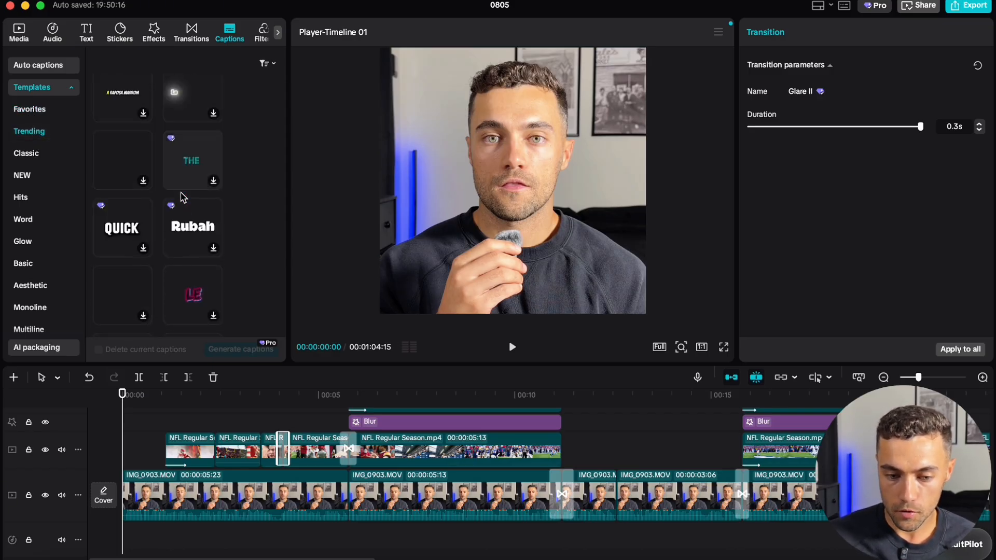
{"action": "left_click", "coordinate": [203, 205]}
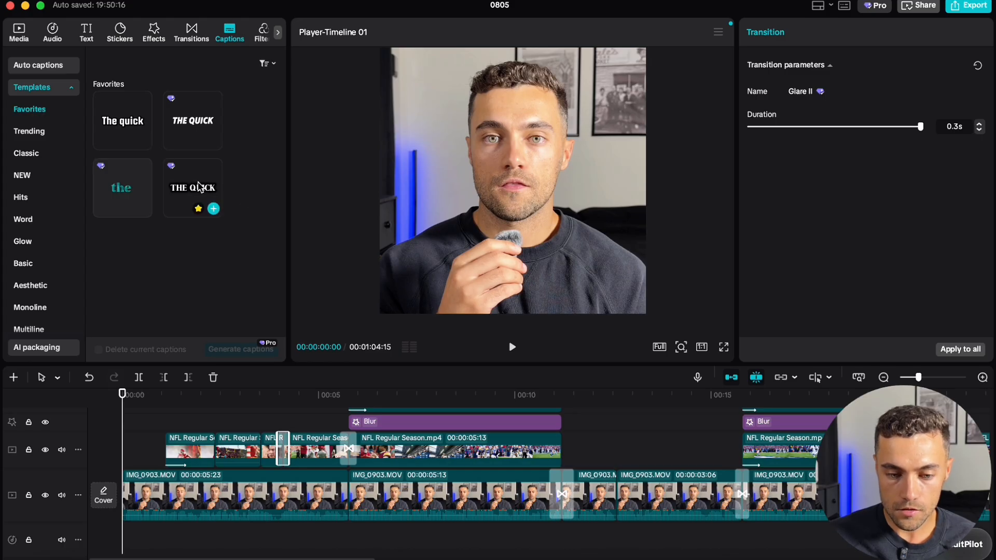
{"action": "left_click", "coordinate": [240, 349]}
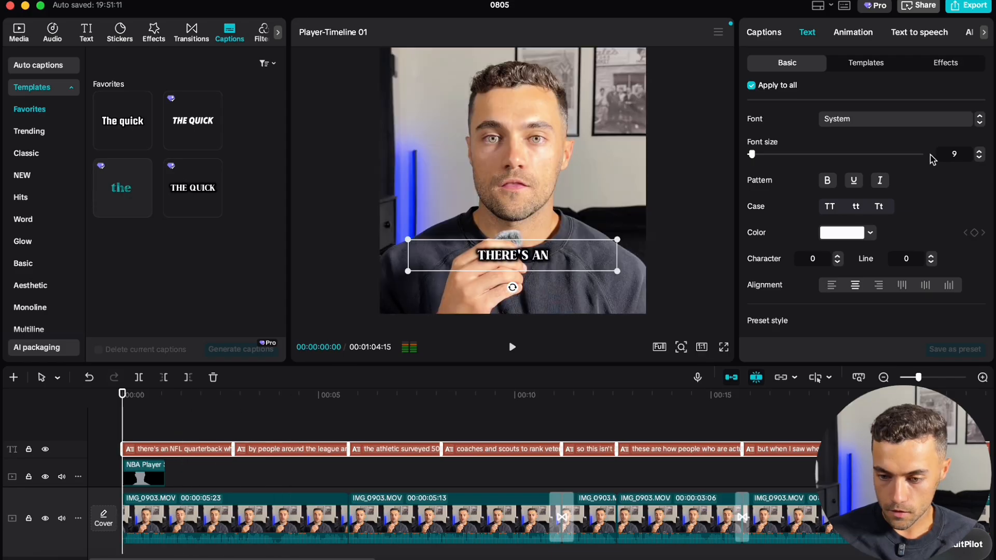
Set all captions to the Anton font with no preset style and turn on a black shadow
{"action": "left_click", "coordinate": [900, 125]}
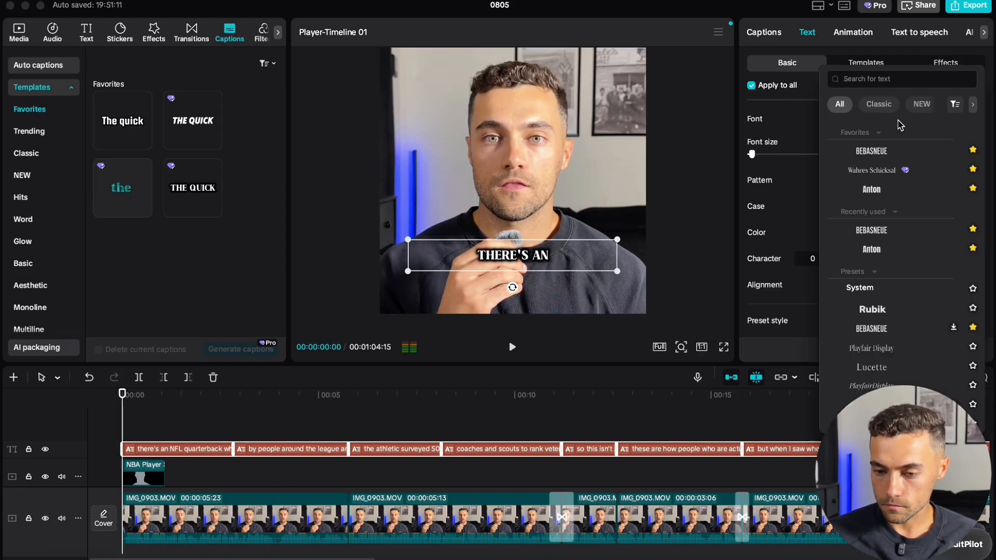
{"action": "left_click", "coordinate": [876, 252]}
{"action": "scroll", "coordinate": [916, 270], "scroll_direction": "down", "scroll_amount": 5}
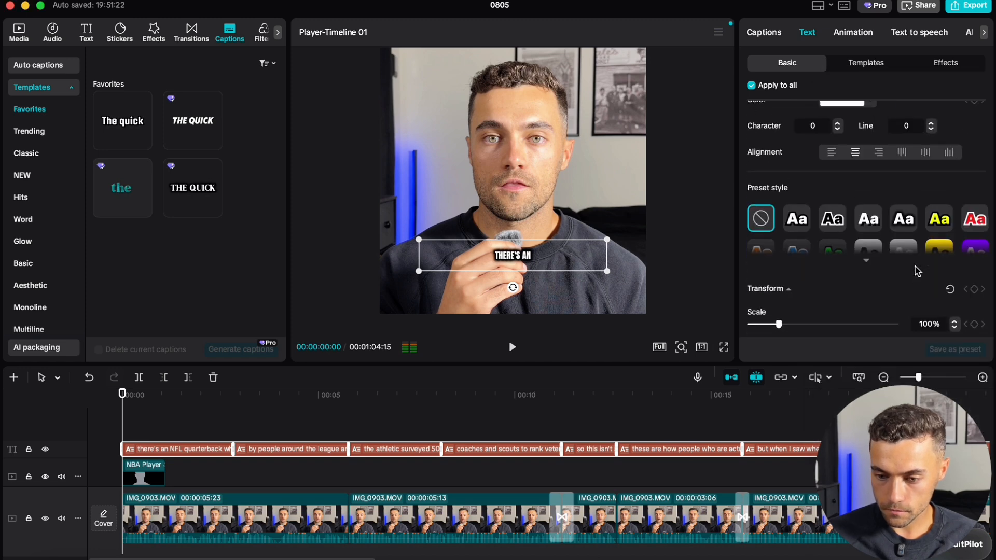
{"action": "left_click", "coordinate": [795, 176]}
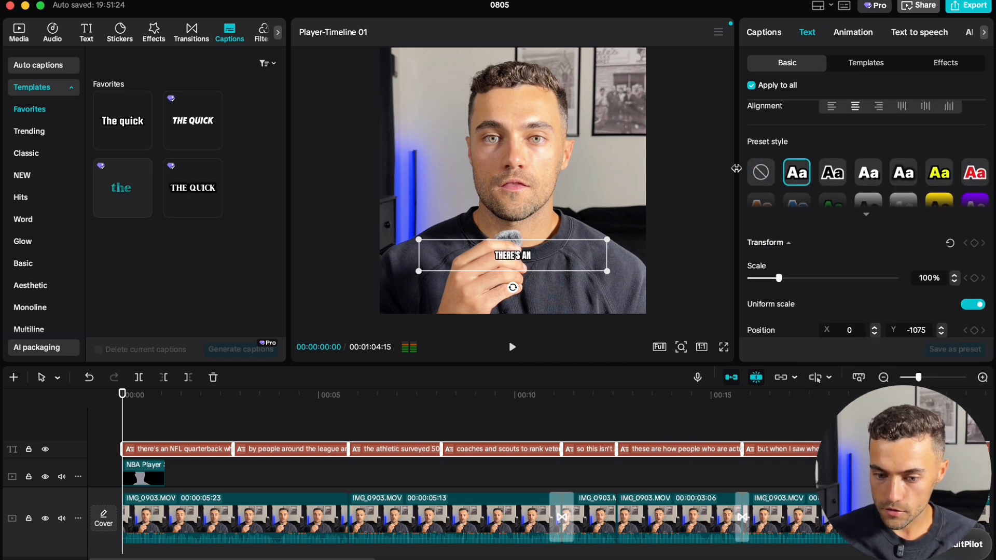
{"action": "left_click", "coordinate": [762, 177]}
{"action": "scroll", "coordinate": [889, 257], "scroll_direction": "down", "scroll_amount": 10}
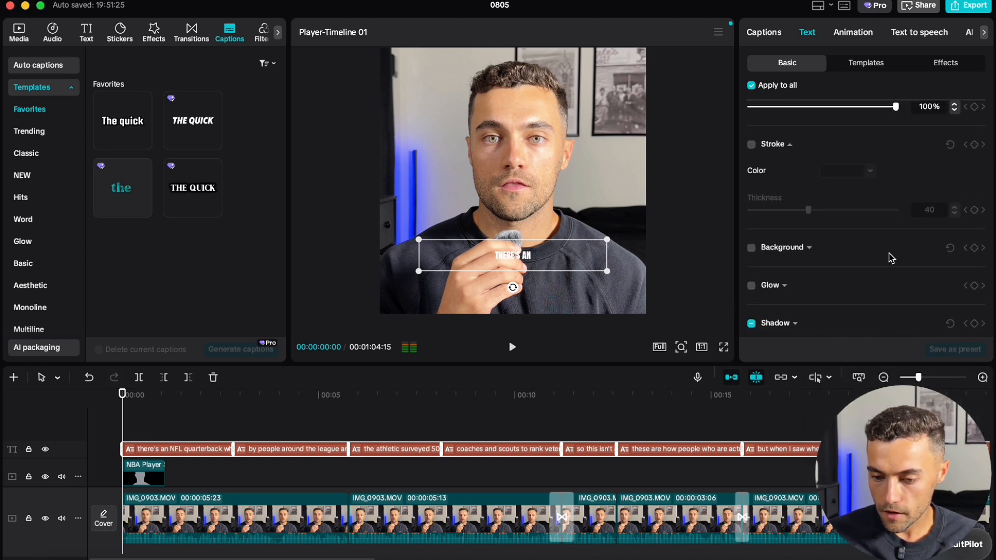
{"action": "left_click", "coordinate": [752, 301]}
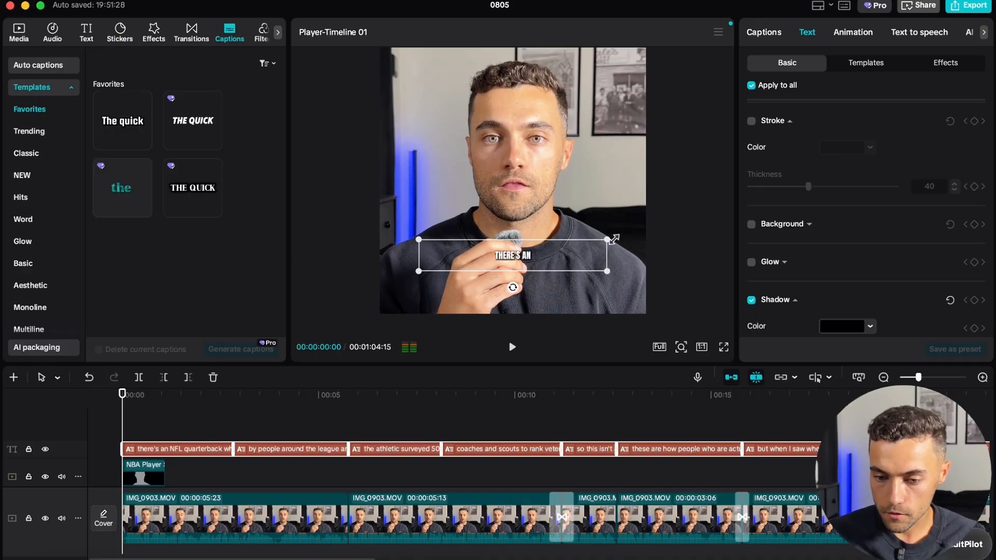
Scale all captions to 295% and move them down to Y position -1507
{"action": "scroll", "coordinate": [828, 237], "scroll_direction": "up", "scroll_amount": 8}
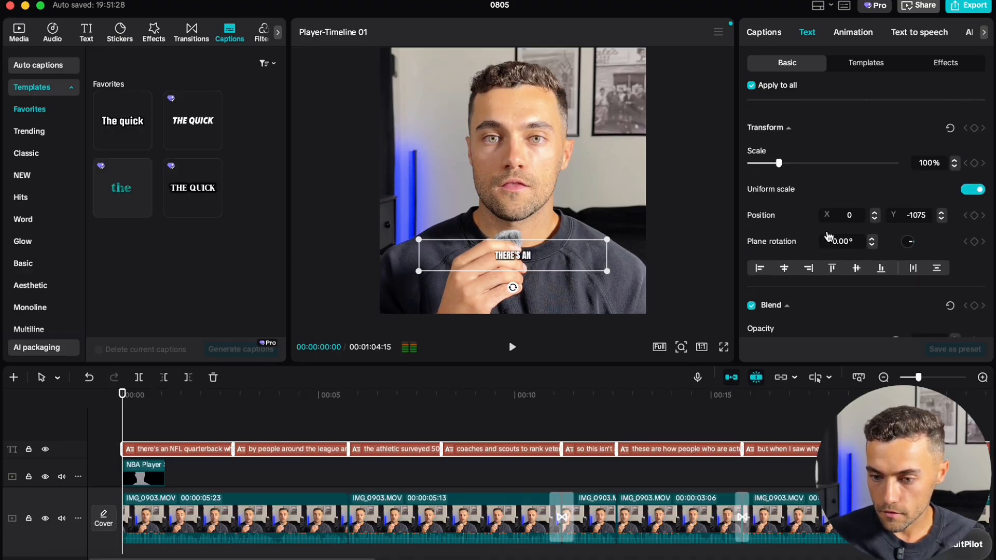
{"action": "left_click_drag", "start_coordinate": [780, 203], "coordinate": [839, 206]}
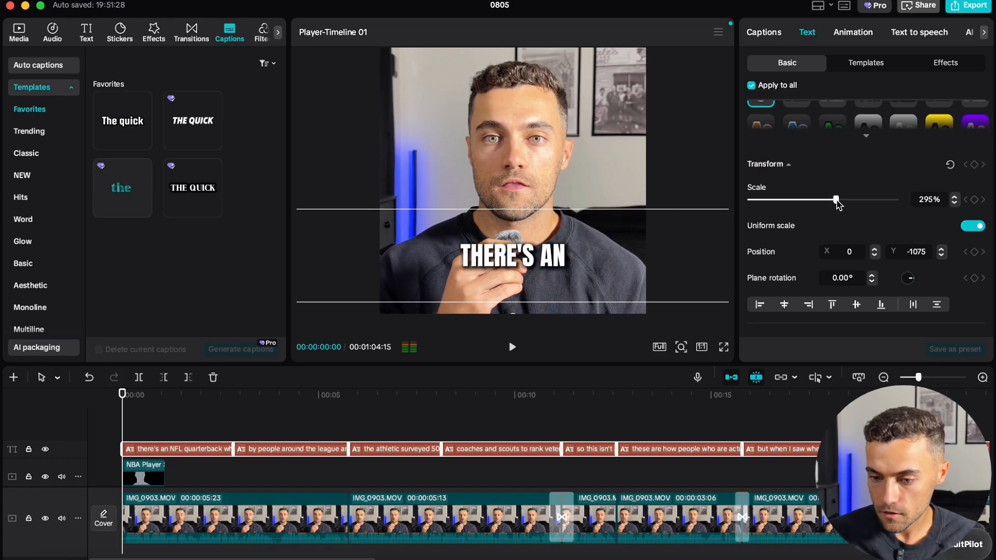
{"action": "left_click_drag", "start_coordinate": [517, 282], "coordinate": [517, 308]}
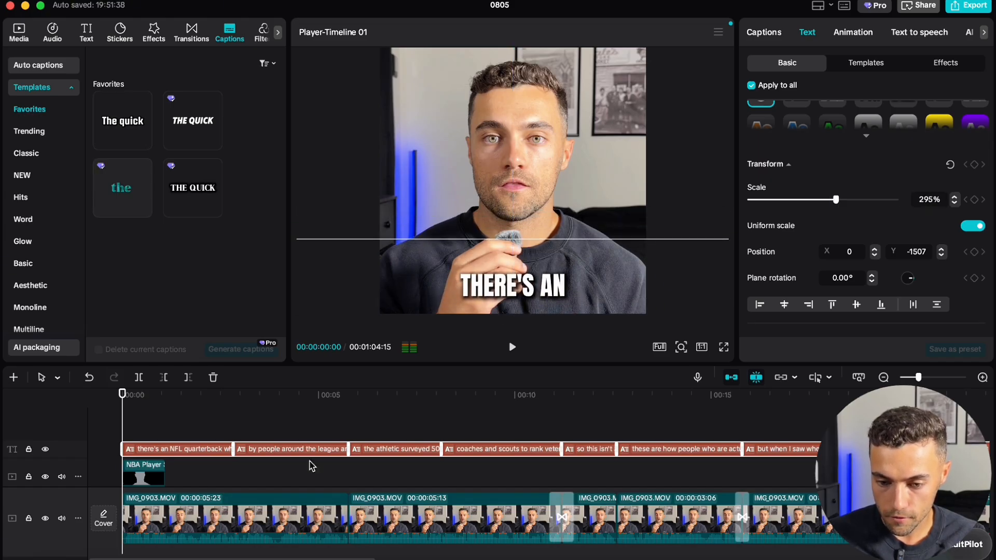
Deselect the captions and play the opening to check how they look over the footage
{"action": "left_click", "coordinate": [610, 418]}
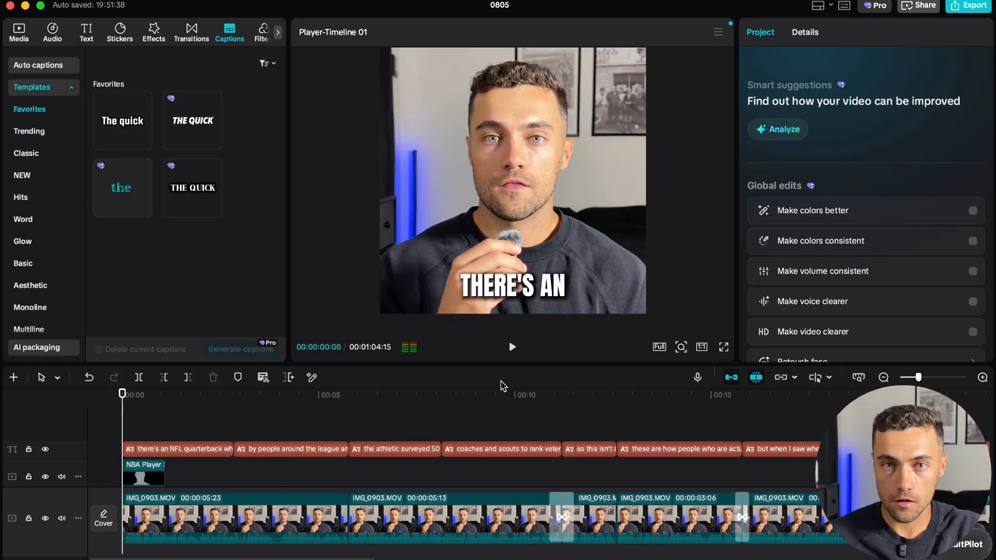
{"action": "left_click", "coordinate": [514, 349]}
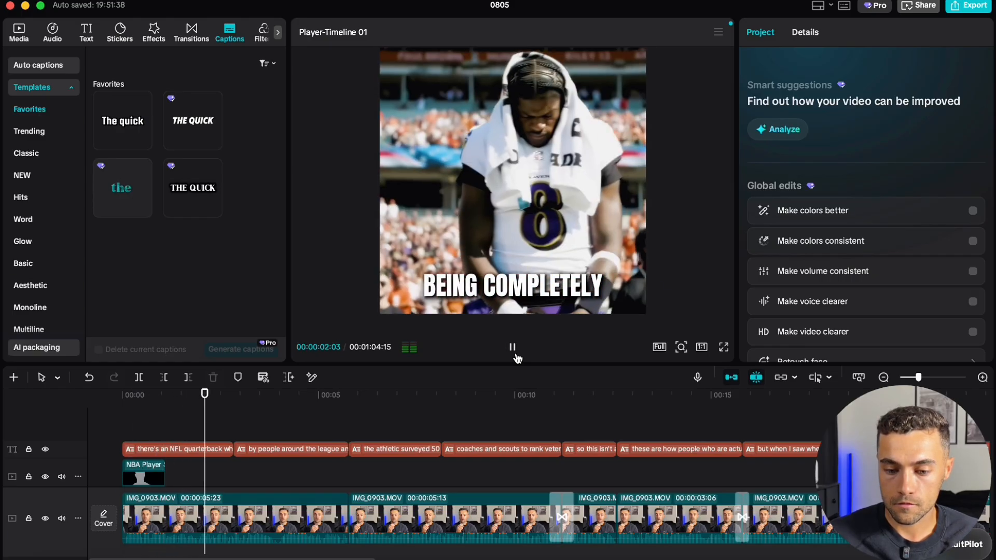
{"action": "left_click", "coordinate": [517, 356]}
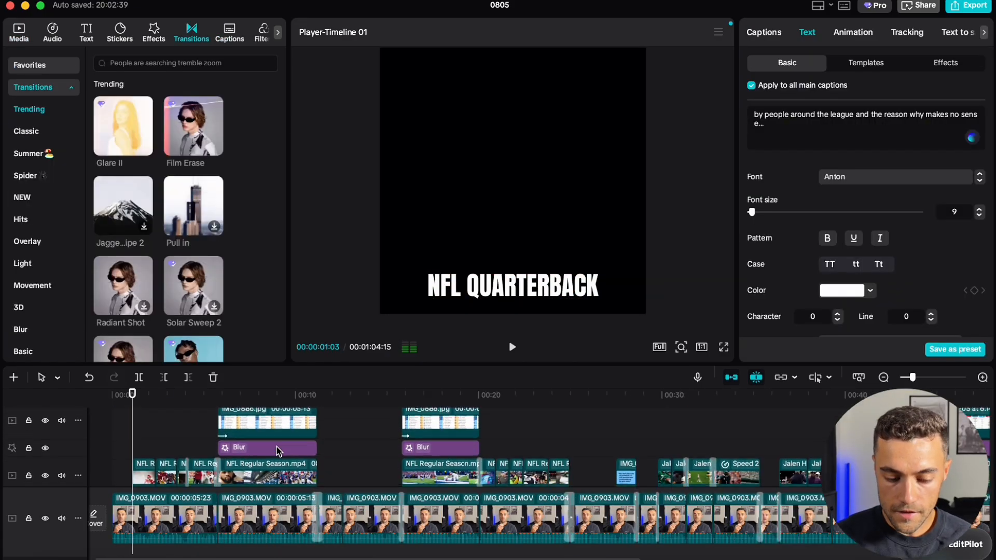
Browse the trending sound effects and search the audio library for "wind"
{"action": "scroll", "coordinate": [277, 451], "scroll_direction": "down", "scroll_amount": 1}
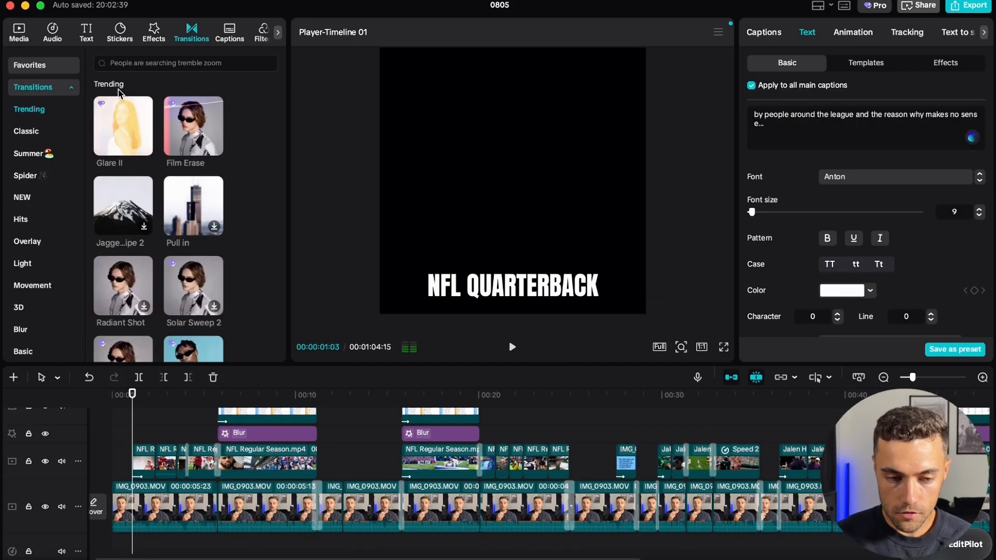
{"action": "left_click", "coordinate": [56, 36]}
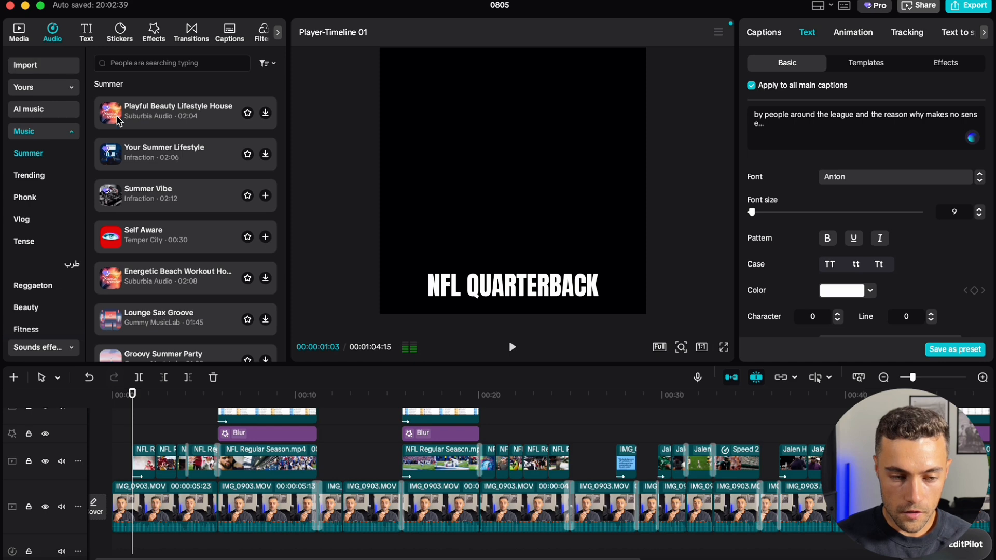
{"action": "left_click", "coordinate": [41, 348]}
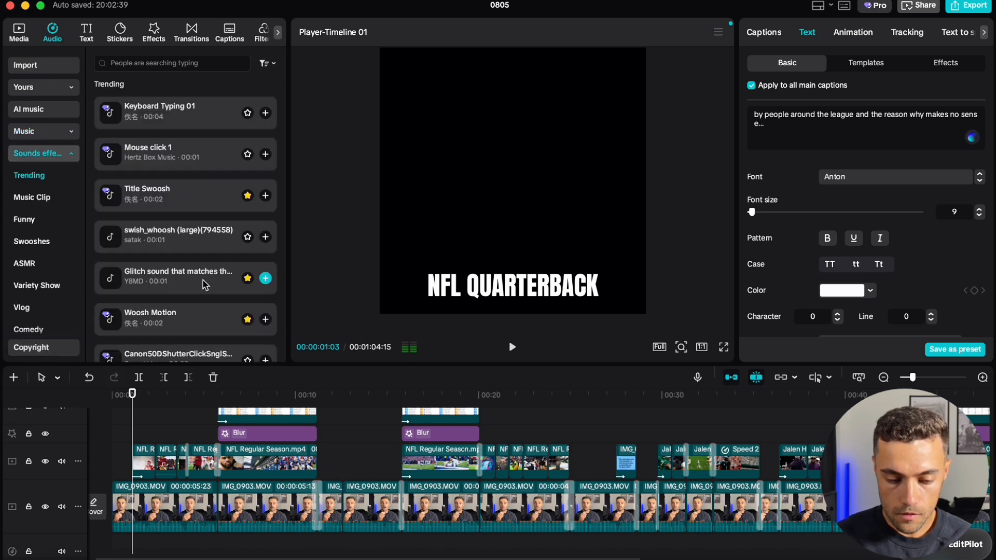
{"action": "scroll", "coordinate": [161, 312], "scroll_direction": "down", "scroll_amount": 2}
{"action": "scroll", "coordinate": [160, 313], "scroll_direction": "down", "scroll_amount": 1}
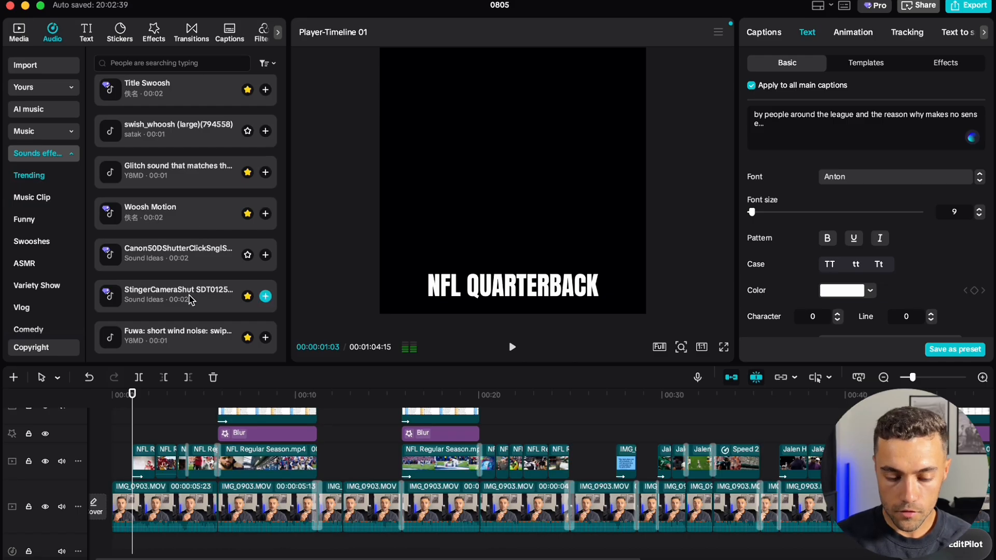
{"action": "scroll", "coordinate": [188, 210], "scroll_direction": "up", "scroll_amount": 4}
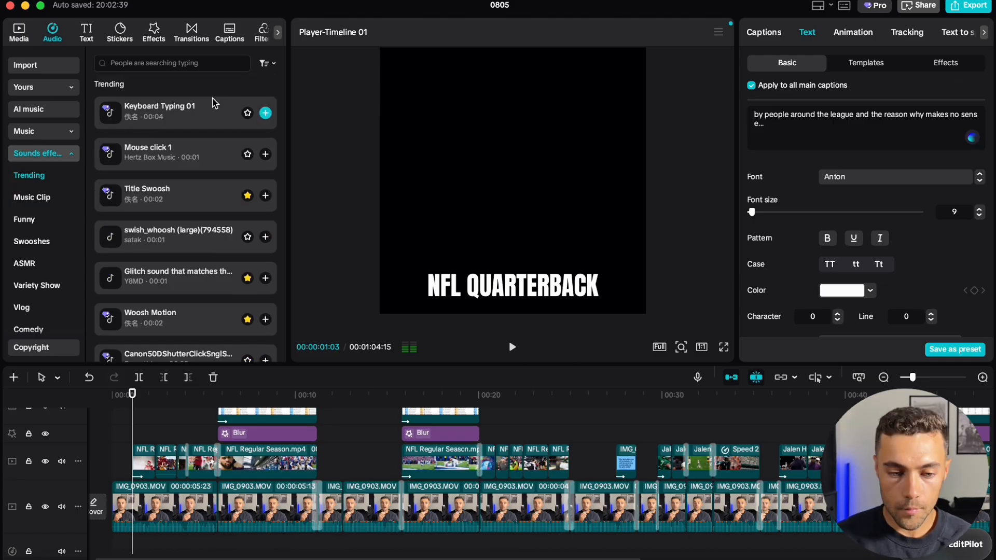
{"action": "left_click", "coordinate": [181, 66]}
{"action": "type", "text": "wind"}
{"action": "key", "text": "Return"}
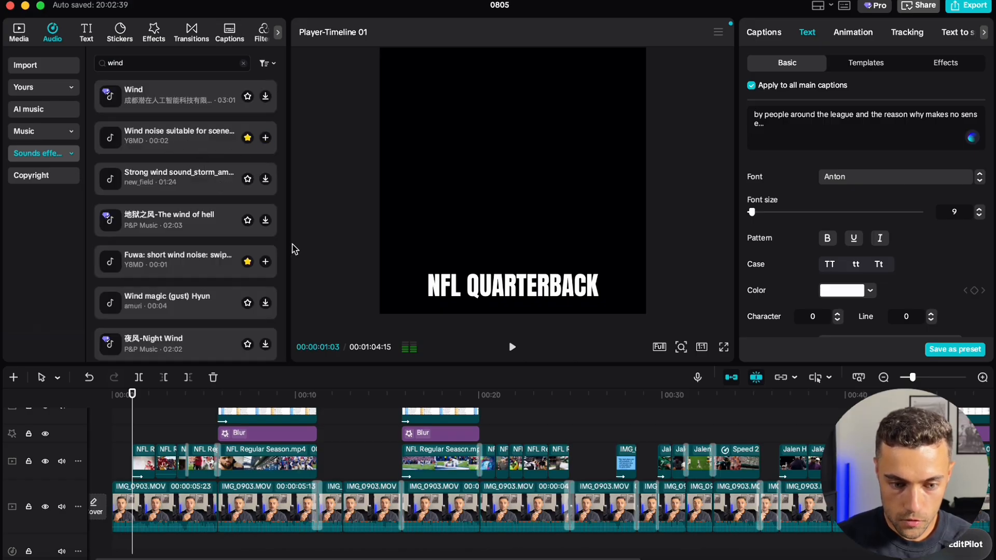
Add "Wind noise suitable for scene change" at the start of the transition just before 00:00:06 and trim off its quiet tail
{"action": "left_click_drag", "start_coordinate": [206, 155], "coordinate": [244, 539]}
{"action": "left_click_drag", "start_coordinate": [244, 538], "coordinate": [245, 540]}
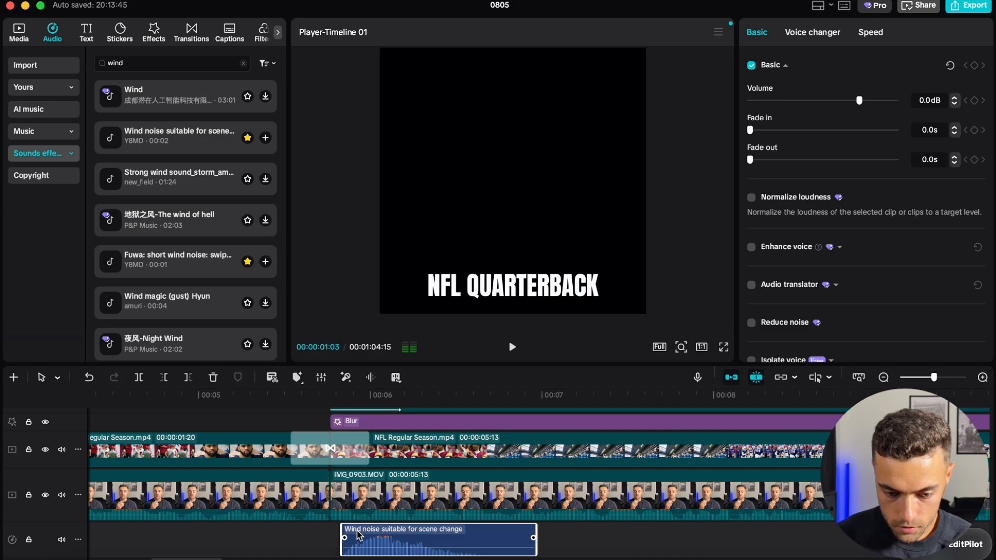
{"action": "left_click_drag", "start_coordinate": [419, 537], "coordinate": [368, 537]}
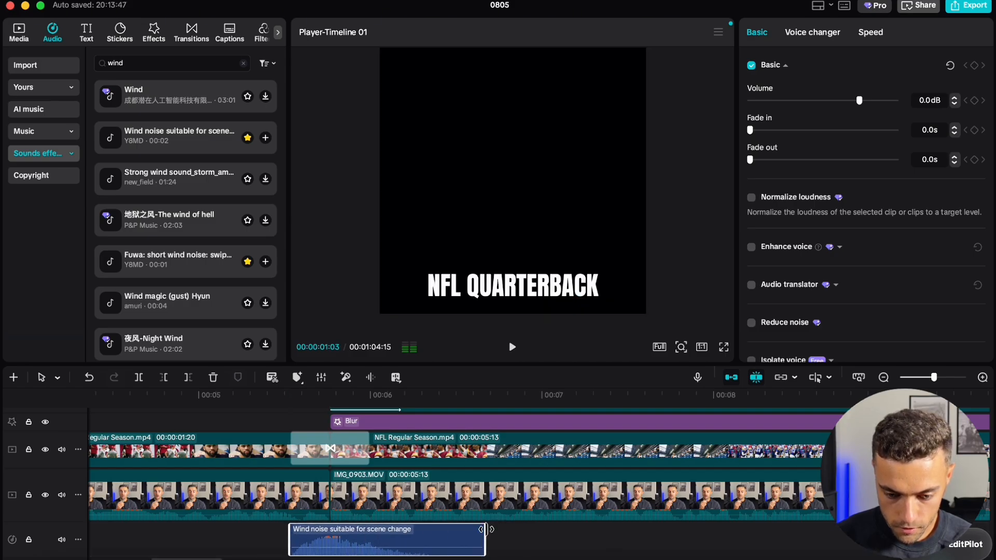
{"action": "left_click_drag", "start_coordinate": [486, 529], "coordinate": [416, 529]}
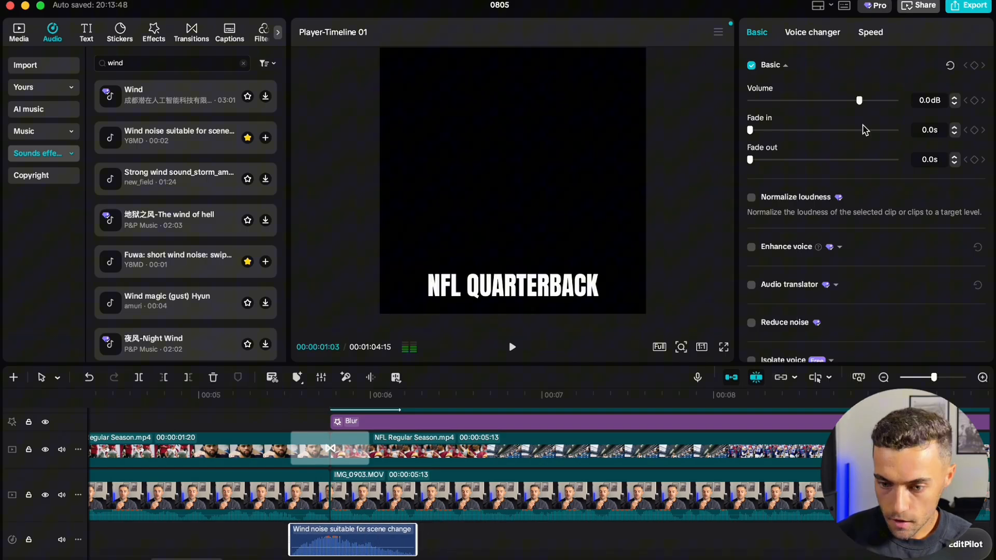
Play the transition with its wind sound and lower the sound clip's volume to -6.7 dB
{"action": "left_click", "coordinate": [263, 408]}
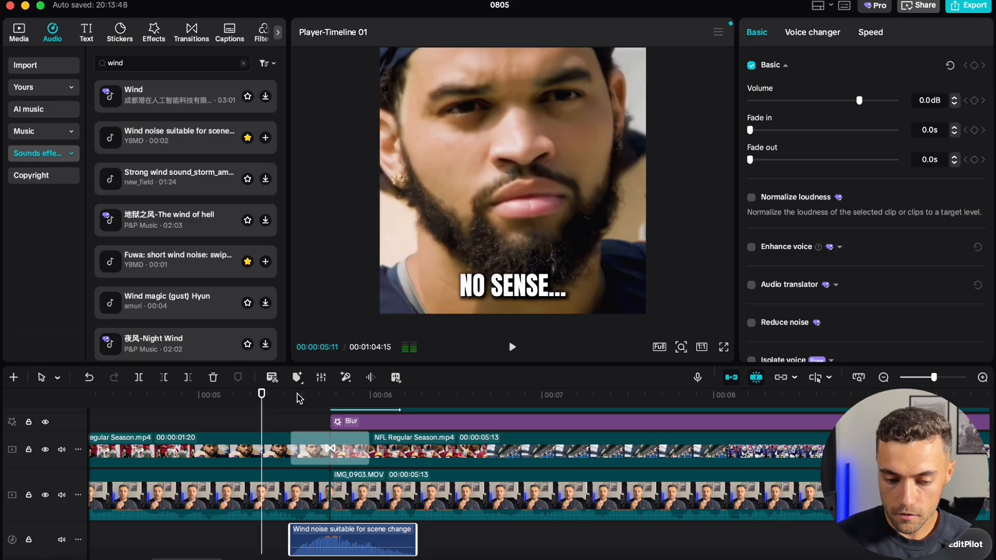
{"action": "left_click", "coordinate": [513, 348]}
{"action": "left_click", "coordinate": [323, 411]}
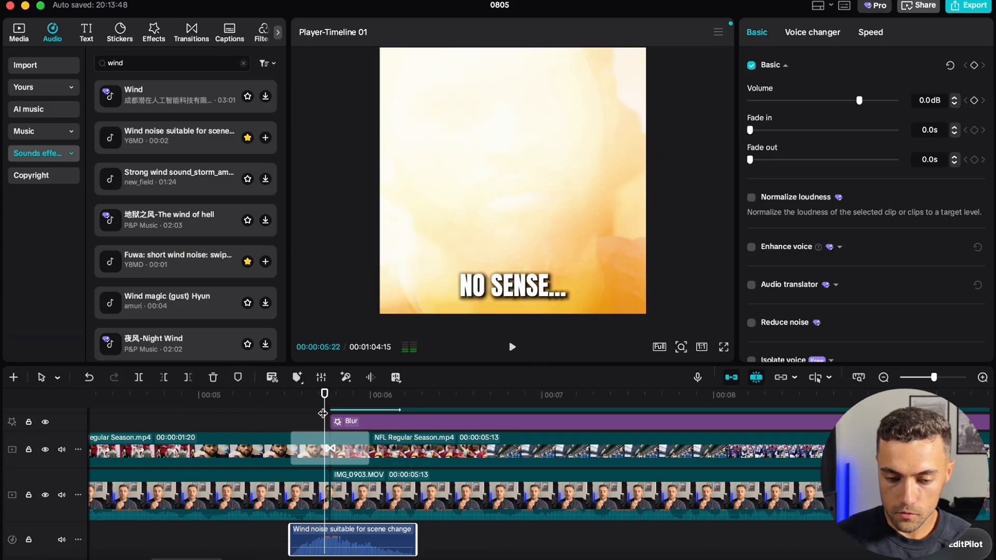
{"action": "left_click_drag", "start_coordinate": [858, 103], "coordinate": [846, 103]}
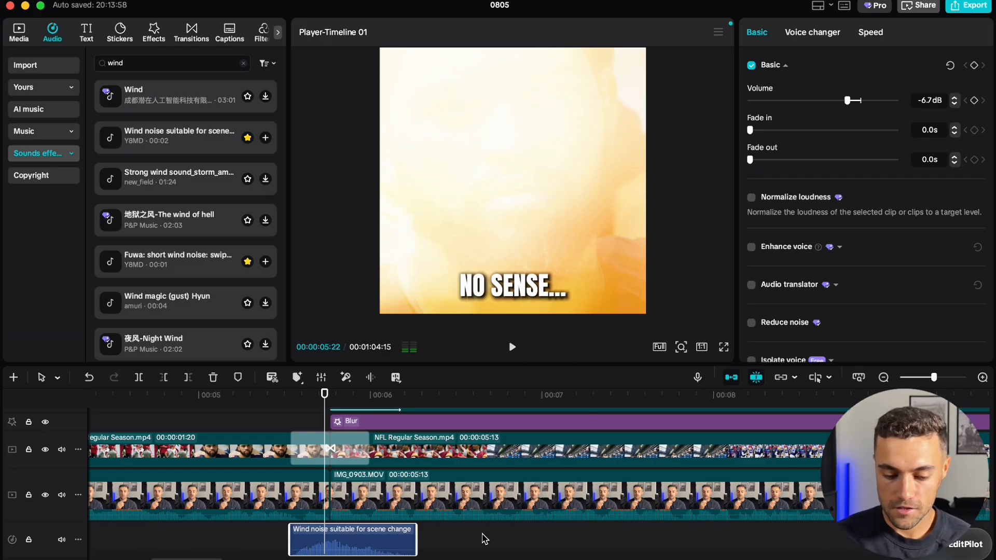
Paste a copy of the trimmed wind sound at 00:00:03:29, under the Glare II transition between the third and fourth B-roll clips
{"action": "scroll", "coordinate": [493, 539], "scroll_direction": "down", "scroll_amount": 2}
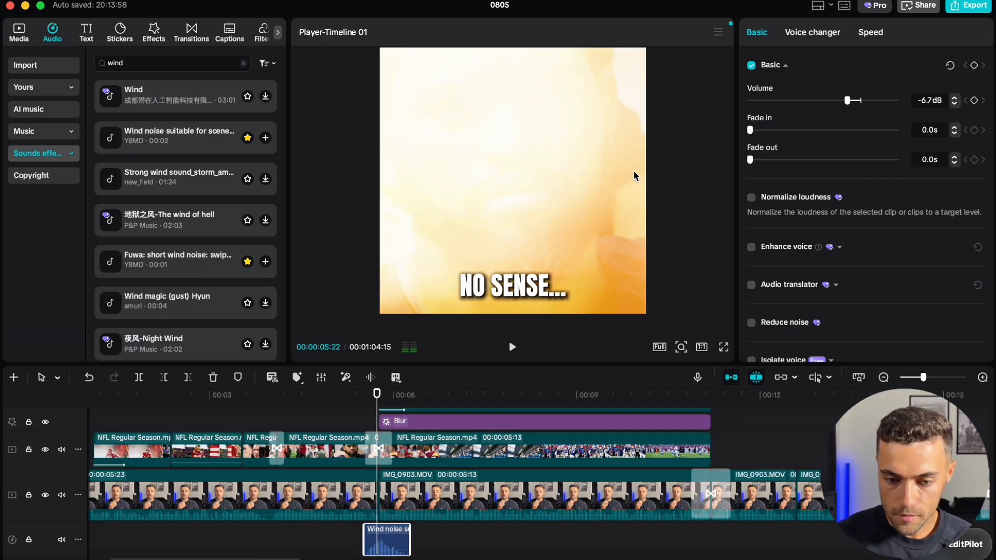
{"action": "left_click_drag", "start_coordinate": [369, 403], "coordinate": [362, 402]}
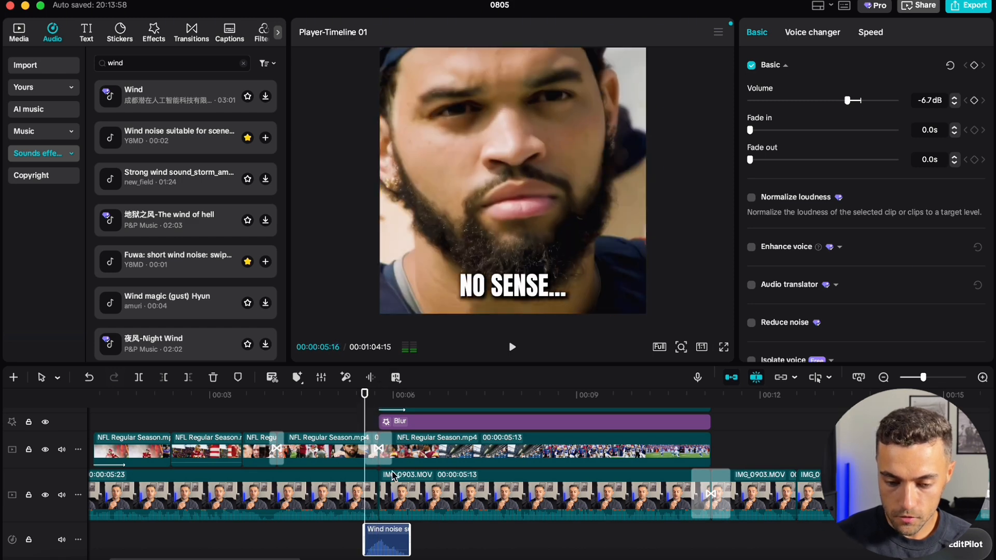
{"action": "left_click", "coordinate": [270, 405]}
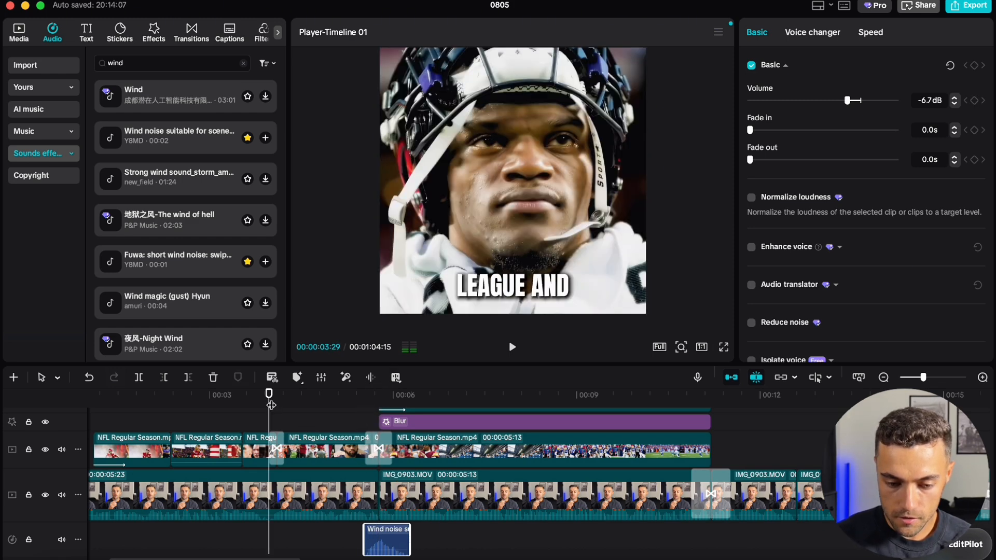
{"action": "key", "text": "super+v"}
{"action": "left_click_drag", "start_coordinate": [272, 406], "coordinate": [279, 405]}
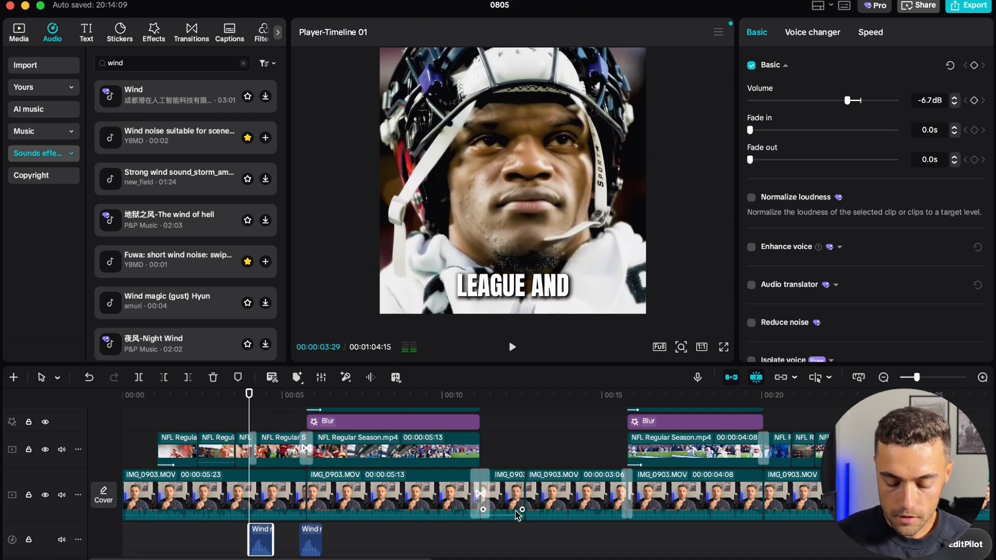
Paste copies of the trimmed wind sound under the B-roll transitions at 00:00:19:26, 00:00:31:04 and 00:00:32:17
{"action": "scroll", "coordinate": [534, 514], "scroll_direction": "right", "scroll_amount": 3}
{"action": "scroll", "coordinate": [534, 514], "scroll_direction": "right", "scroll_amount": 3}
{"action": "left_click", "coordinate": [569, 403]}
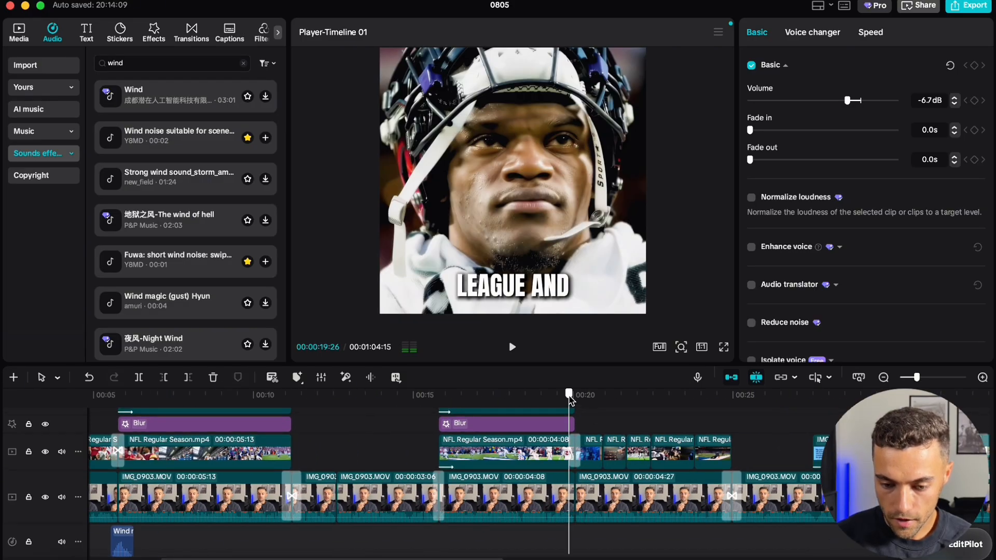
{"action": "key", "text": "super+v"}
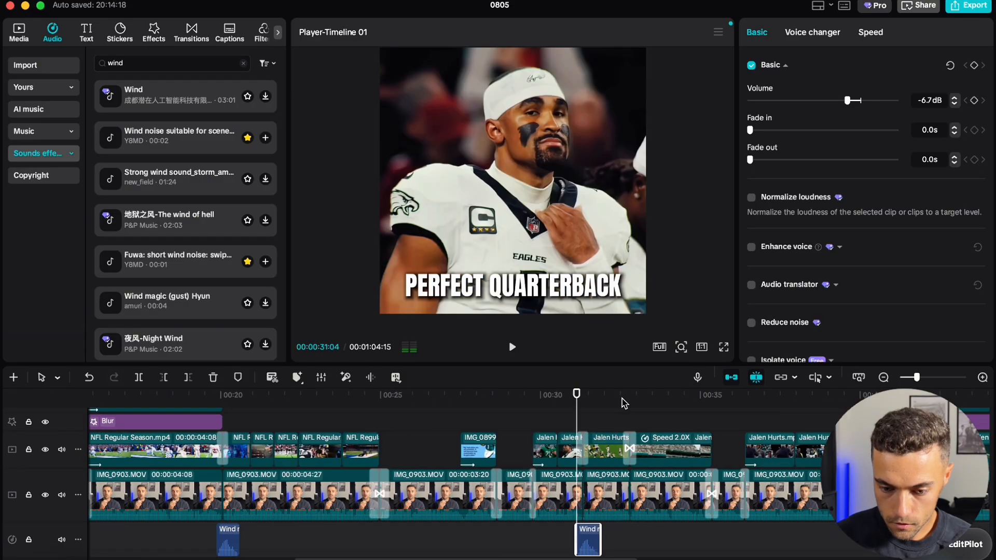
{"action": "left_click", "coordinate": [625, 403]}
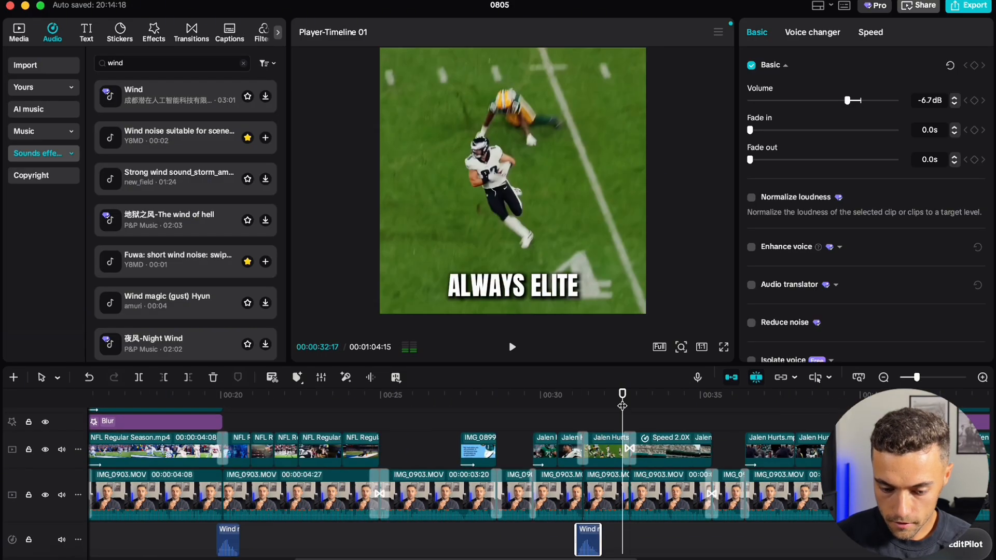
{"action": "key", "text": "super+v"}
{"action": "scroll", "coordinate": [612, 433], "scroll_direction": "right", "scroll_amount": 3}
{"action": "left_click", "coordinate": [545, 405]}
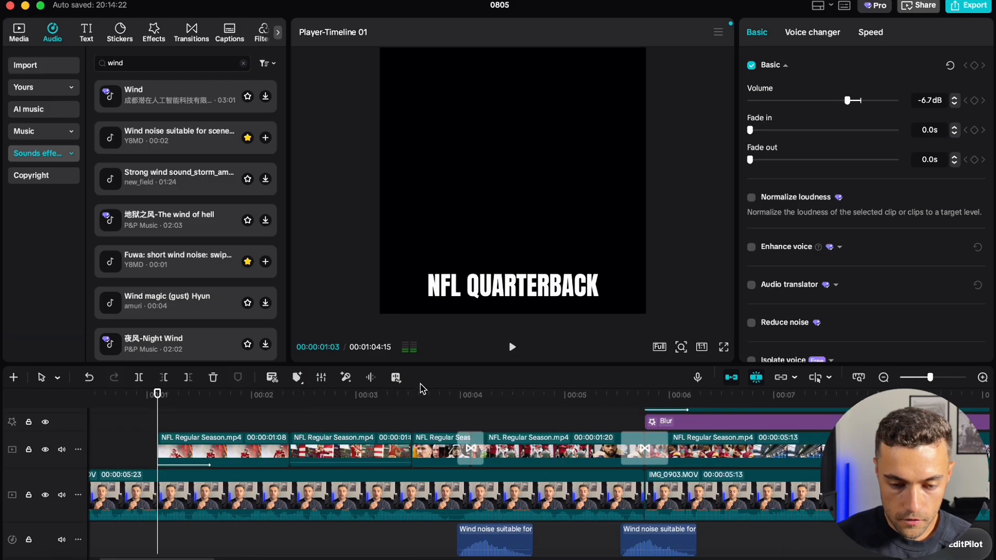
Extract the audio from "intro effect.mov" in the Audio folder for use under the first B-roll clip
{"action": "scroll", "coordinate": [312, 423], "scroll_direction": "up", "scroll_amount": 1}
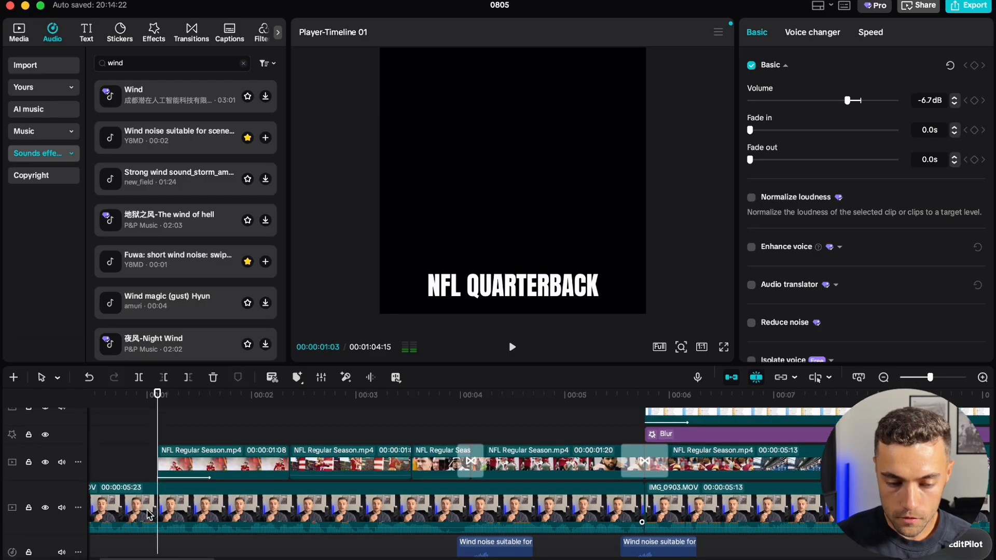
{"action": "left_click", "coordinate": [260, 463]}
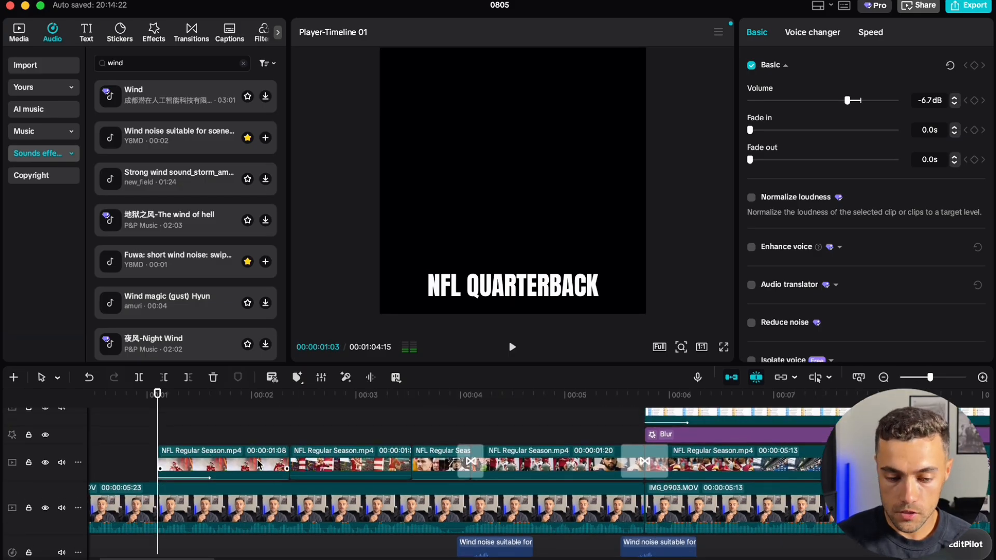
{"action": "left_click", "coordinate": [51, 65]}
{"action": "left_click", "coordinate": [241, 94]}
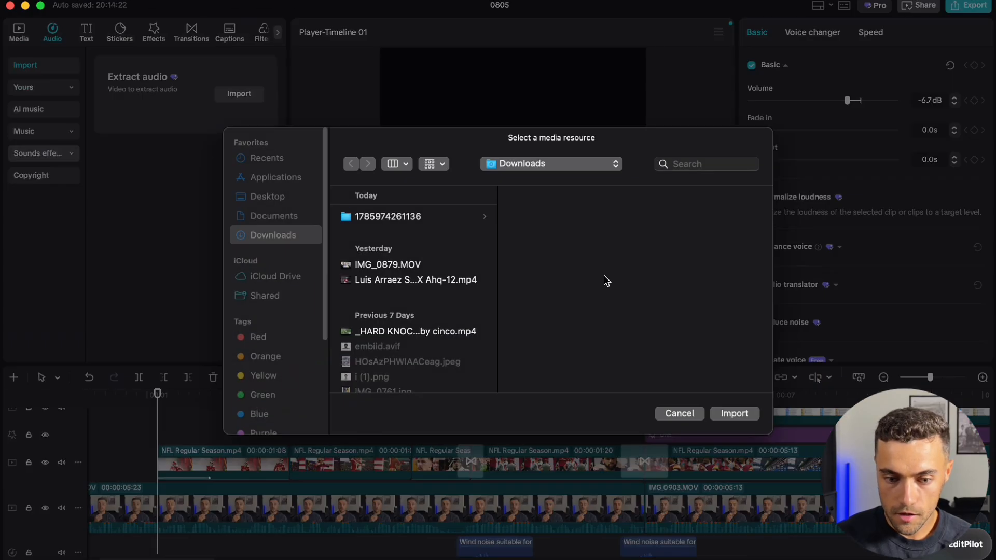
{"action": "left_click", "coordinate": [568, 167]}
{"action": "left_click", "coordinate": [527, 327]}
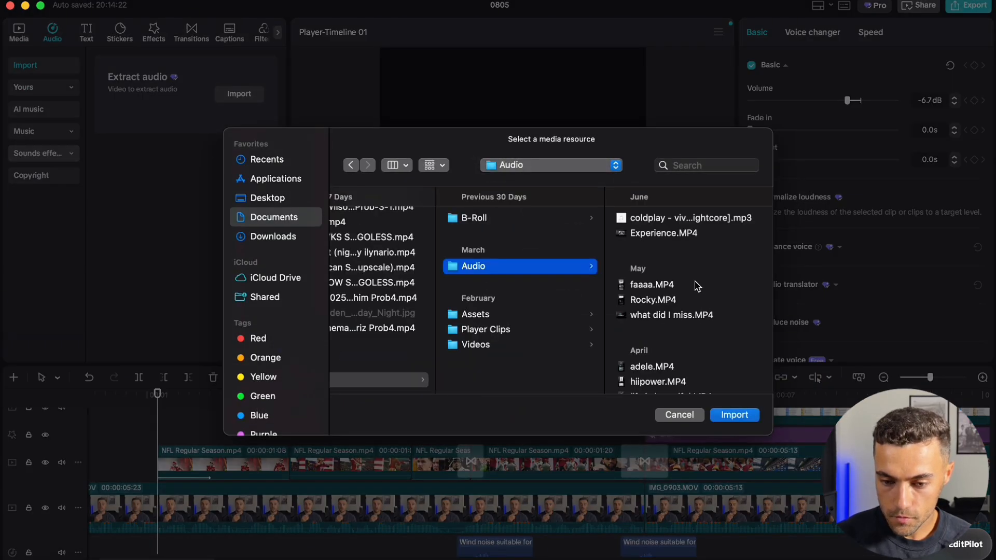
{"action": "scroll", "coordinate": [677, 360], "scroll_direction": "down", "scroll_amount": 5}
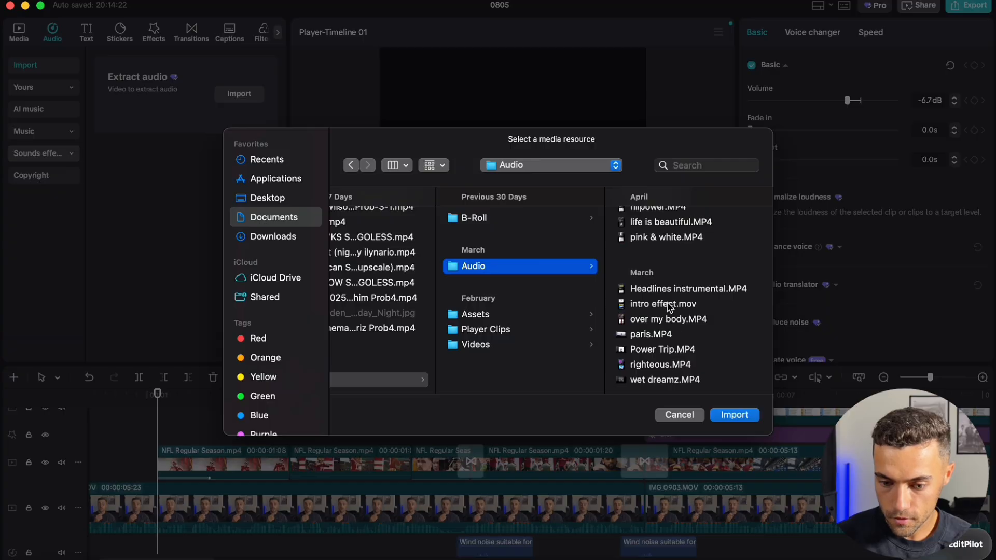
{"action": "left_click", "coordinate": [664, 303]}
{"action": "left_click", "coordinate": [735, 415]}
Trim the start and end of the extracted intro sound and set its volume to -5.0 dB
{"action": "left_click_drag", "start_coordinate": [152, 529], "coordinate": [254, 527]}
{"action": "left_click_drag", "start_coordinate": [603, 529], "coordinate": [345, 530]}
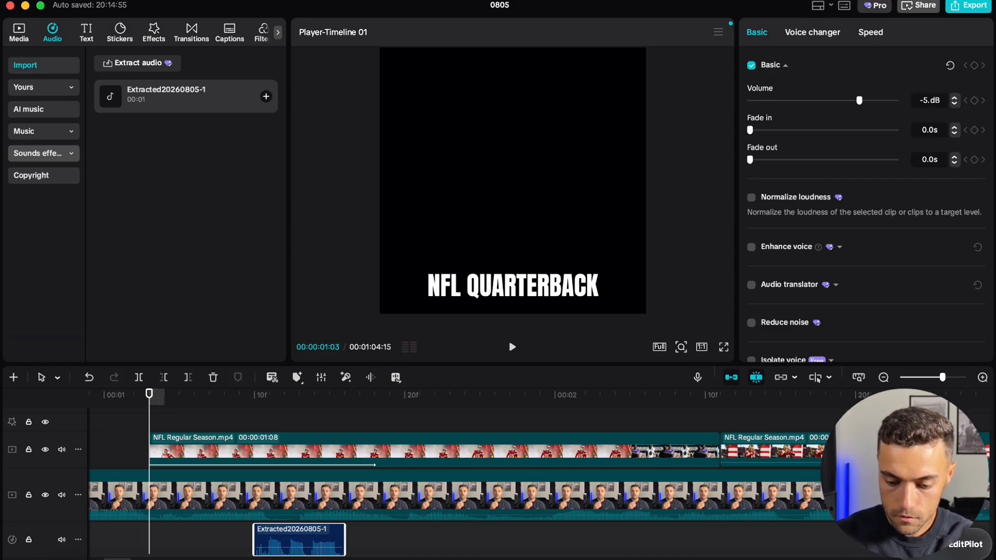
{"action": "key", "text": "Return"}
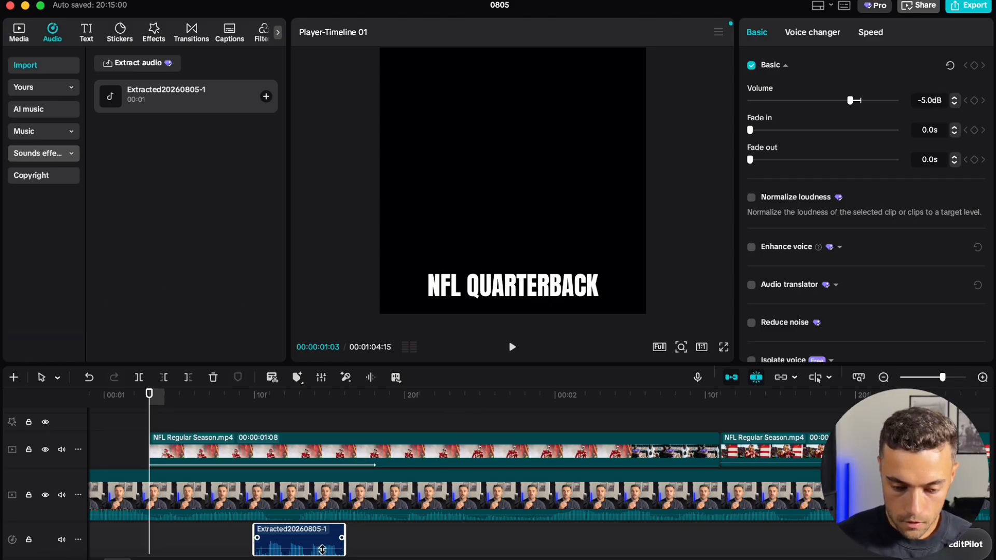
Try a 10.1 dB volume, undo it, and align the intro sound with the first B-roll clip's start at 00:00:01:03
{"action": "left_click_drag", "start_coordinate": [323, 549], "coordinate": [322, 534]}
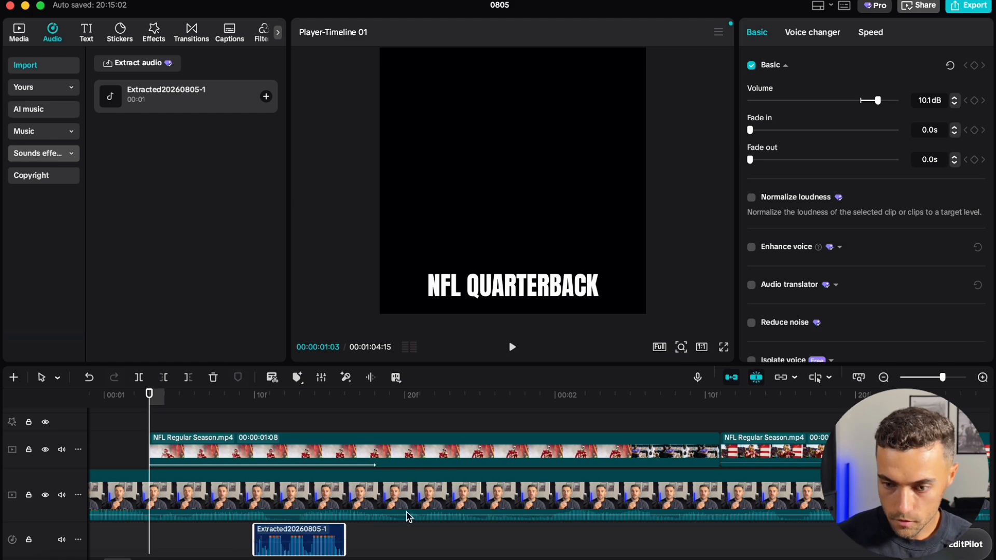
{"action": "key", "text": "super+z"}
{"action": "left_click_drag", "start_coordinate": [303, 540], "coordinate": [200, 540]}
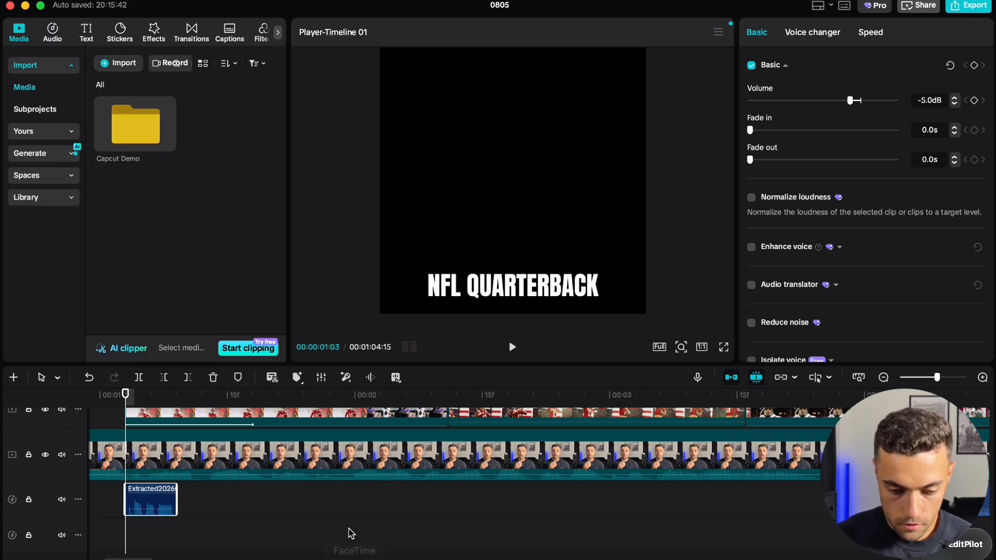
Play the opening from the start of the timeline to check the intro sound under the first B-roll clip
{"action": "scroll", "coordinate": [348, 533], "scroll_direction": "down", "scroll_amount": 5}
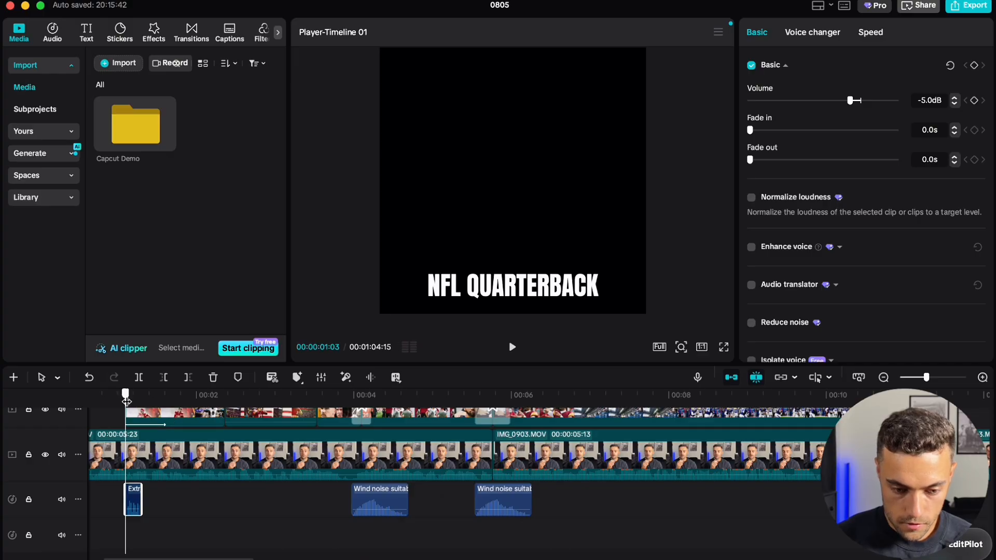
{"action": "left_click_drag", "start_coordinate": [126, 401], "coordinate": [90, 399]}
{"action": "left_click", "coordinate": [512, 347]}
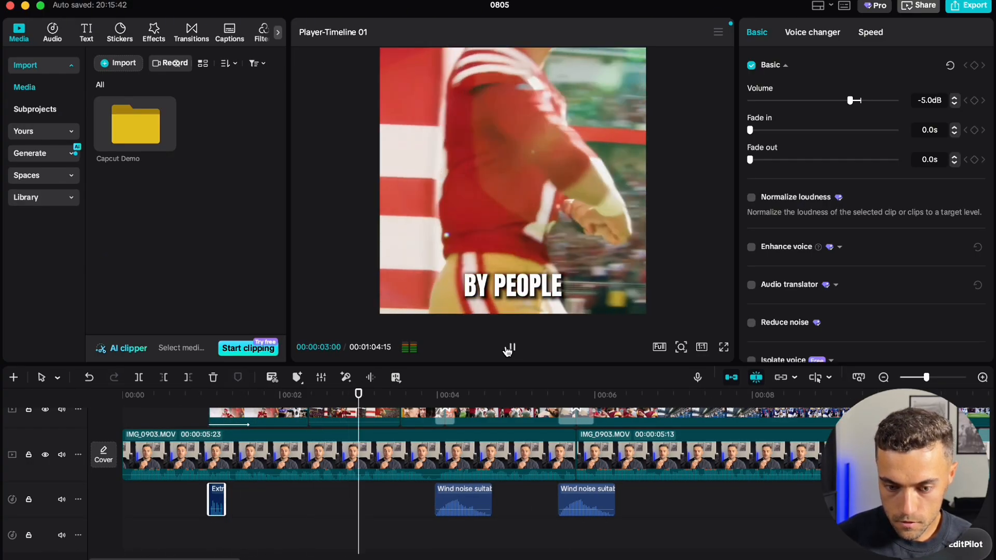
{"action": "left_click", "coordinate": [509, 349]}
Add the trending sound effect "Fuwa: short wind noise: swipe etc" and position it under the transition just after 00:00:11
{"action": "scroll", "coordinate": [492, 539], "scroll_direction": "down", "scroll_amount": 3}
{"action": "left_click", "coordinate": [53, 32]}
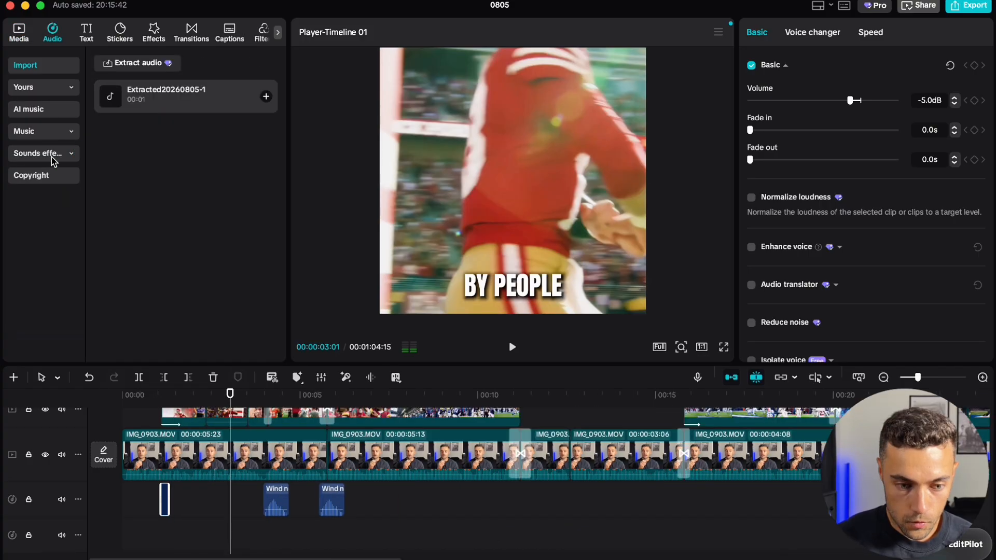
{"action": "left_click", "coordinate": [37, 153]}
{"action": "scroll", "coordinate": [226, 295], "scroll_direction": "down", "scroll_amount": 5}
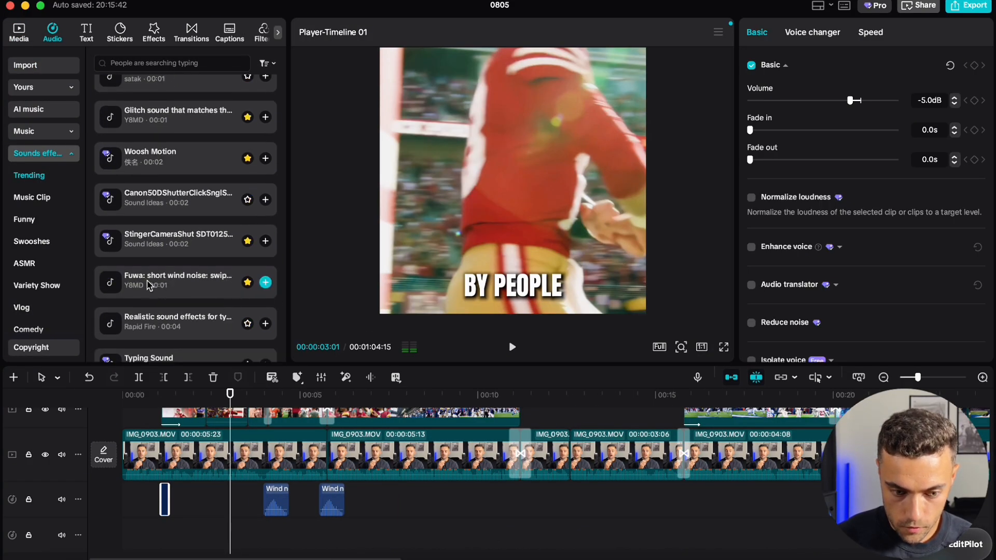
{"action": "left_click_drag", "start_coordinate": [148, 285], "coordinate": [534, 511]}
{"action": "scroll", "coordinate": [581, 524], "scroll_direction": "up", "scroll_amount": 3}
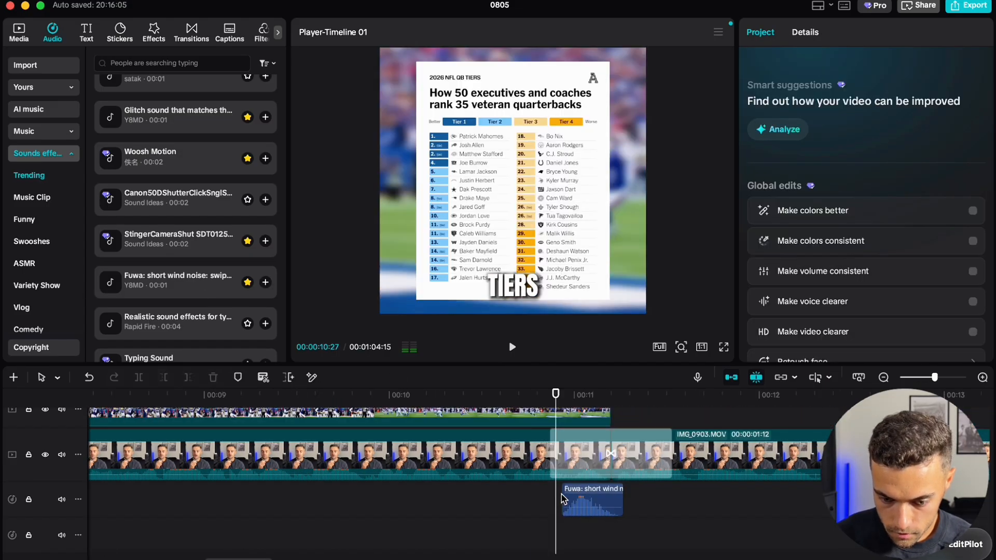
{"action": "left_click", "coordinate": [565, 498]}
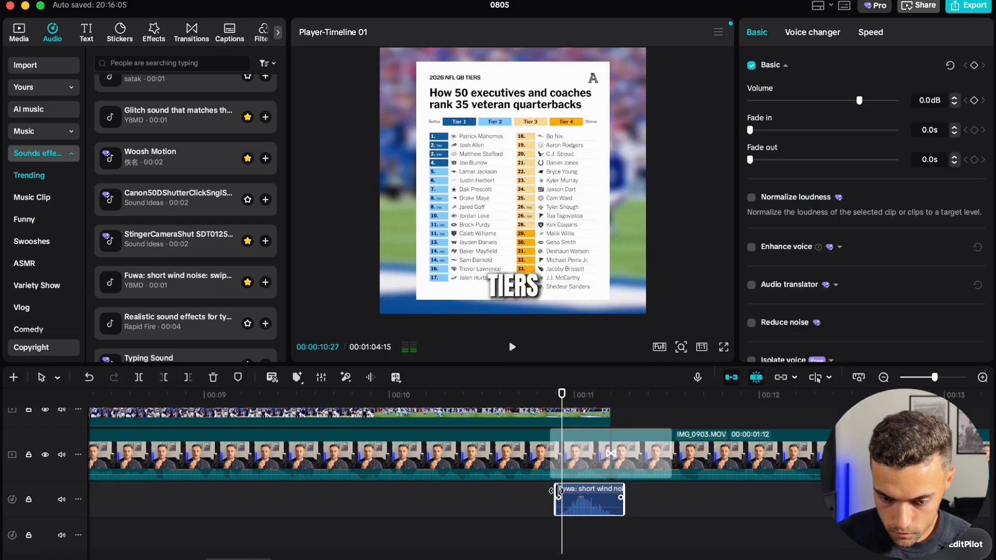
{"action": "left_click_drag", "start_coordinate": [555, 493], "coordinate": [664, 514]}
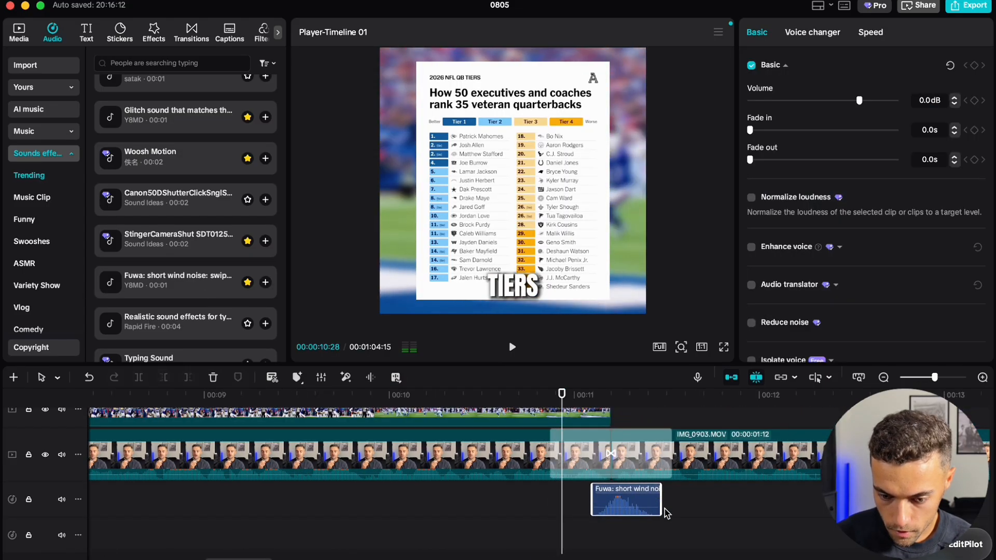
Add "StingerCameraShut SDT012501" on a separate audio track, starting about one frame before the Jalen Hurts card at 00:00:27:15
{"action": "scroll", "coordinate": [665, 519], "scroll_direction": "down", "scroll_amount": 2}
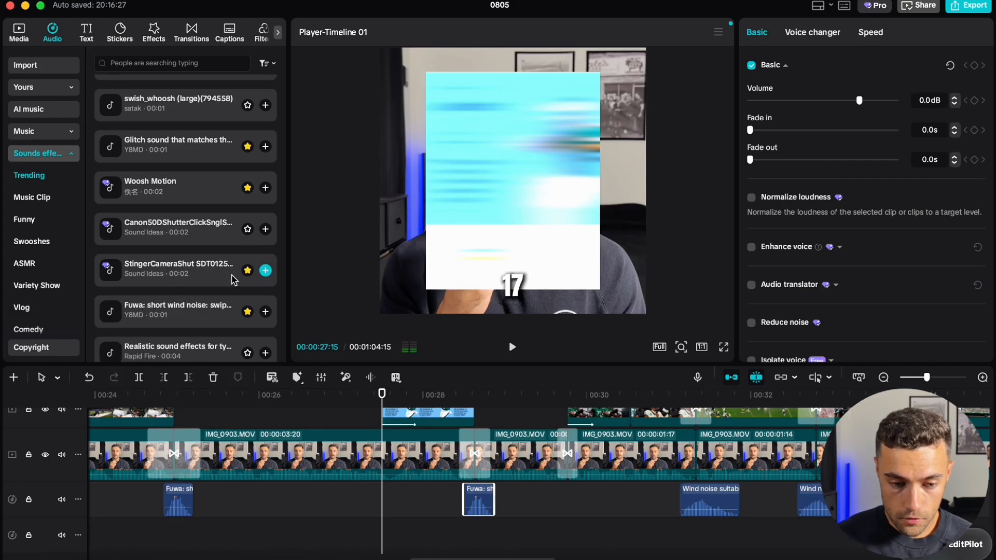
{"action": "left_click_drag", "start_coordinate": [193, 274], "coordinate": [425, 558]}
{"action": "scroll", "coordinate": [378, 536], "scroll_direction": "up", "scroll_amount": 2}
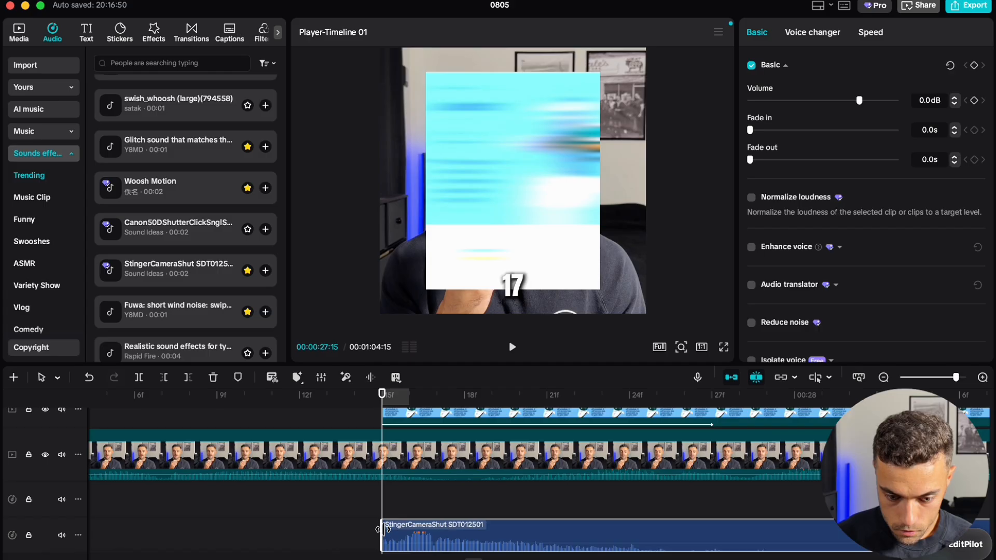
{"action": "left_click_drag", "start_coordinate": [384, 526], "coordinate": [410, 536]}
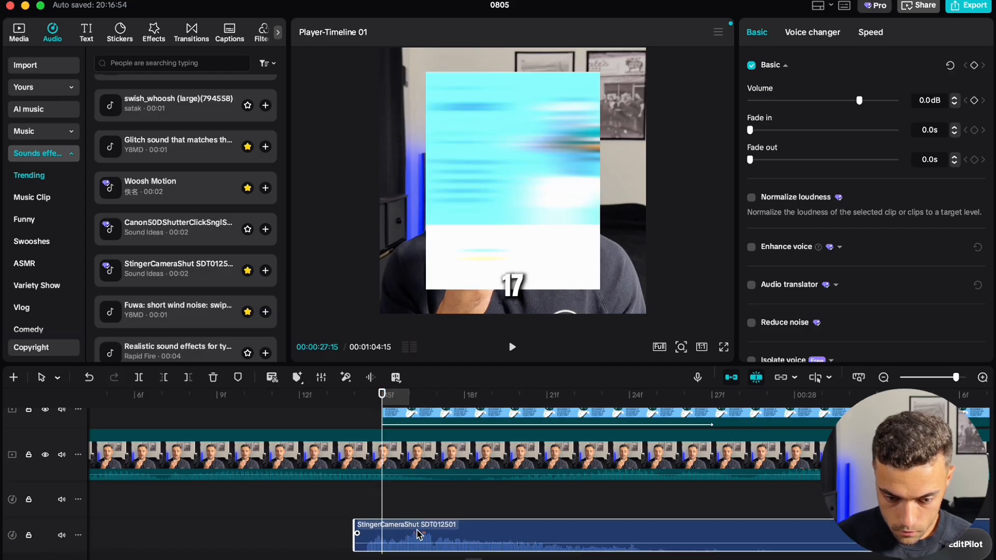
Play the Jalen Hurts card's entrance and the following transitions to check the camera shutter and wind sounds
{"action": "left_click", "coordinate": [511, 349]}
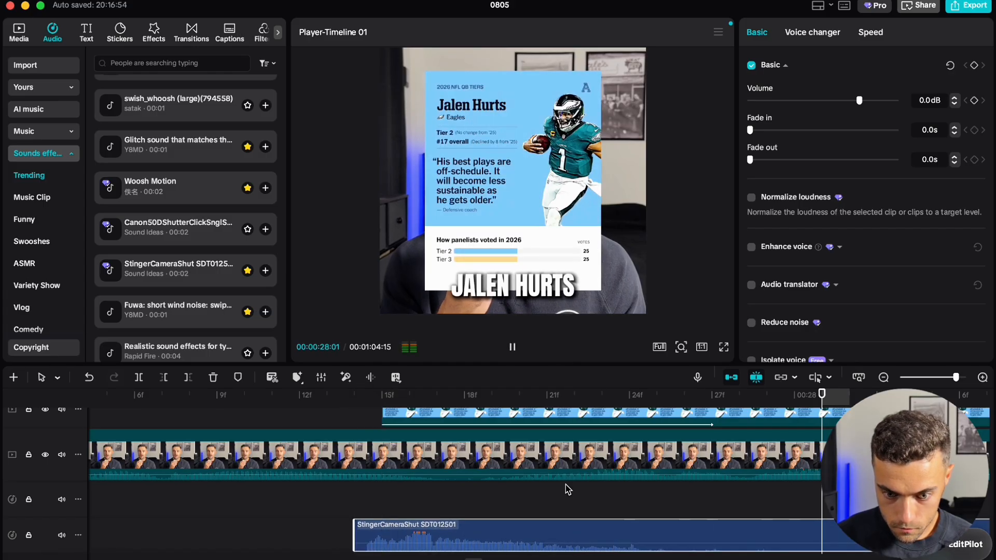
{"action": "scroll", "coordinate": [564, 486], "scroll_direction": "down", "scroll_amount": 2}
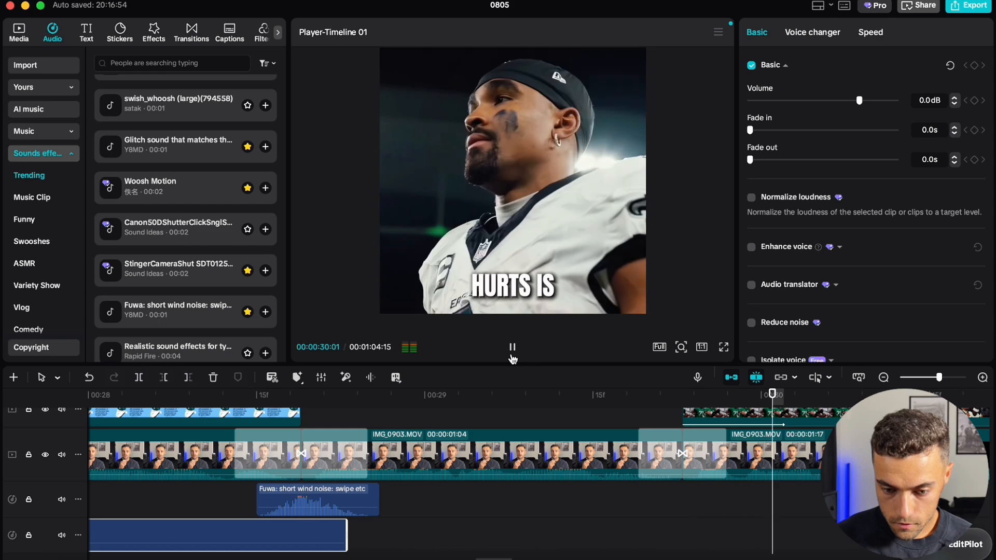
{"action": "left_click", "coordinate": [511, 349]}
Paste a copy of the short Fuwa wind sound under the transition just before 00:00:30
{"action": "scroll", "coordinate": [538, 461], "scroll_direction": "down", "scroll_amount": 3}
{"action": "left_click", "coordinate": [576, 490]}
{"action": "scroll", "coordinate": [664, 516], "scroll_direction": "right", "scroll_amount": 4}
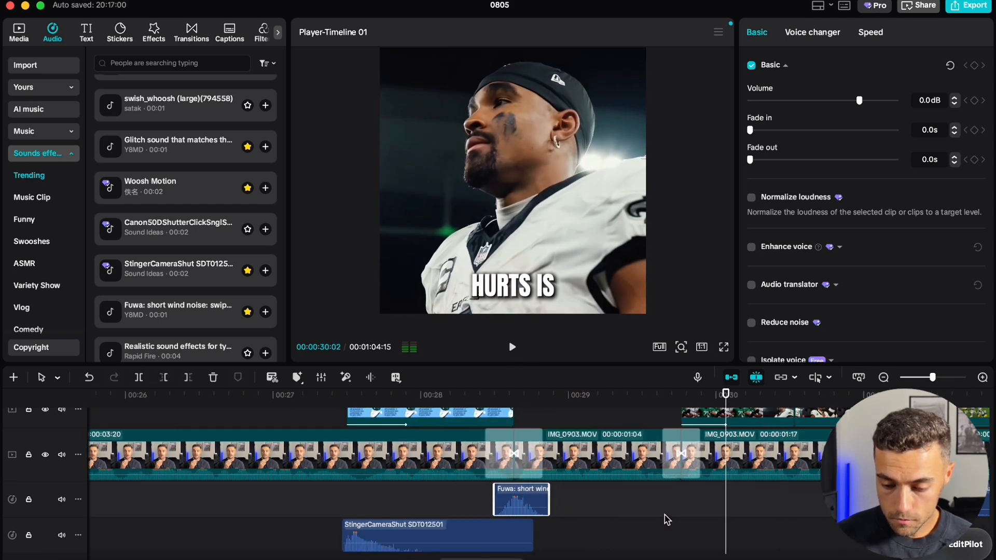
{"action": "left_click", "coordinate": [505, 396]}
{"action": "key", "text": "super+v"}
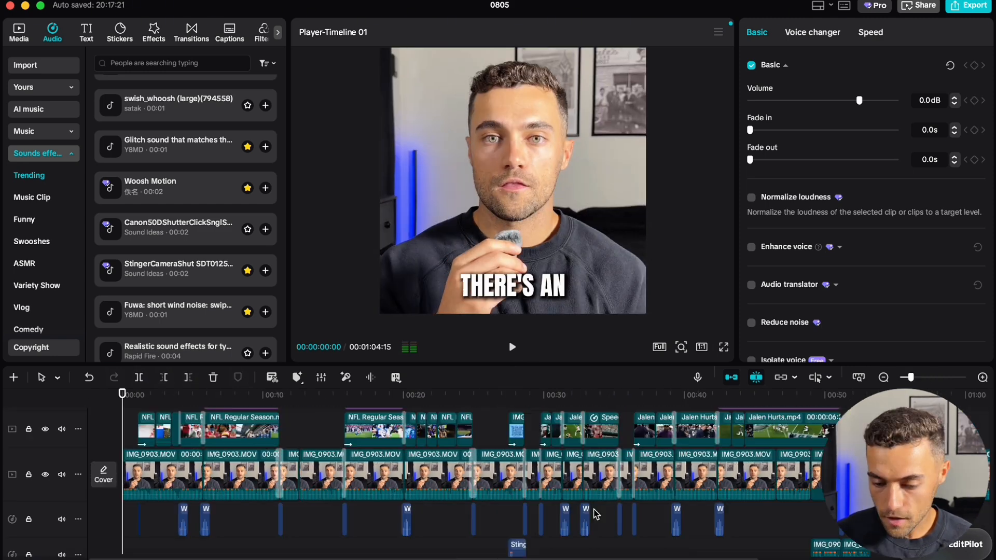
Add a default text clip above the captions at the start of the timeline and replace its wording with the creator's name
{"action": "scroll", "coordinate": [596, 514], "scroll_direction": "right", "scroll_amount": 5}
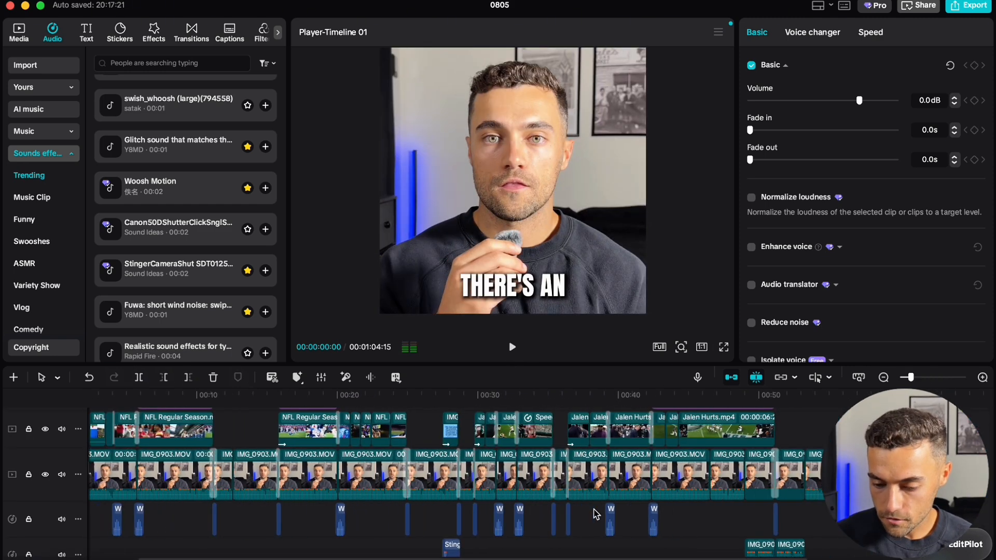
{"action": "scroll", "coordinate": [596, 515], "scroll_direction": "left", "scroll_amount": 5}
{"action": "scroll", "coordinate": [323, 482], "scroll_direction": "up", "scroll_amount": 2}
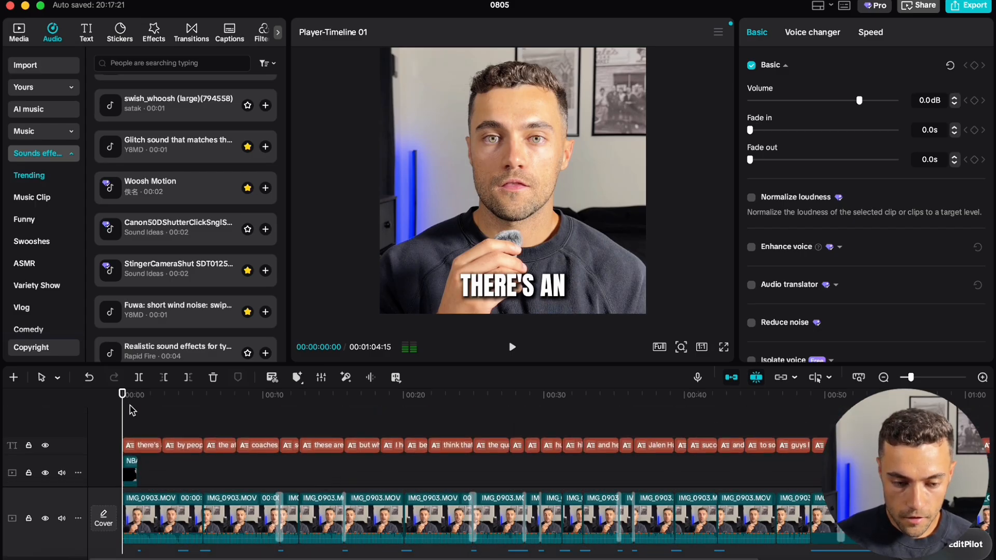
{"action": "left_click", "coordinate": [81, 34]}
{"action": "left_click_drag", "start_coordinate": [120, 86], "coordinate": [129, 430]}
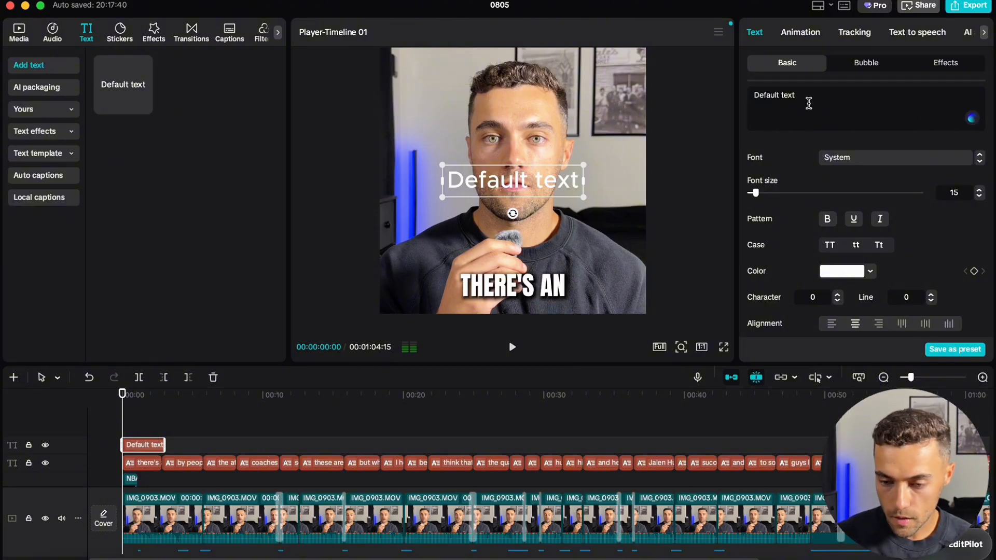
{"action": "left_click_drag", "start_coordinate": [809, 103], "coordinate": [719, 100]}
{"action": "type", "text": "CHRIS HUK"}
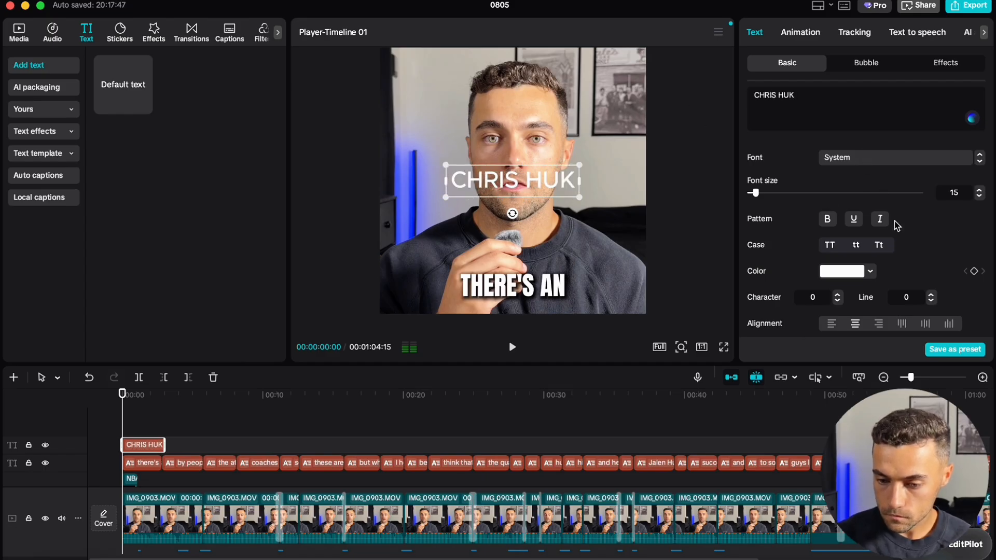
Set the name text's font to BebasNeue and lower its opacity to 50%
{"action": "left_click", "coordinate": [895, 157]}
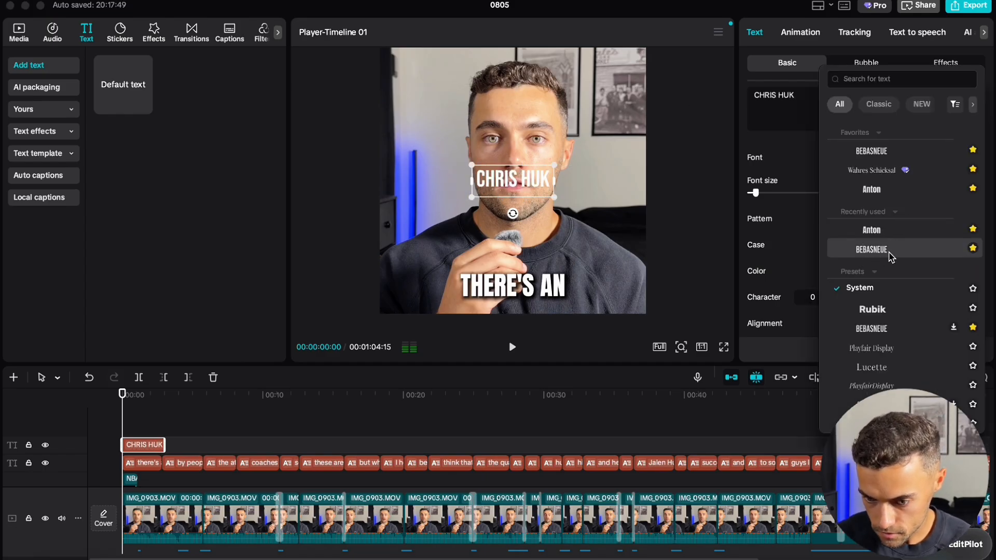
{"action": "left_click", "coordinate": [891, 254]}
{"action": "scroll", "coordinate": [885, 283], "scroll_direction": "down", "scroll_amount": 2}
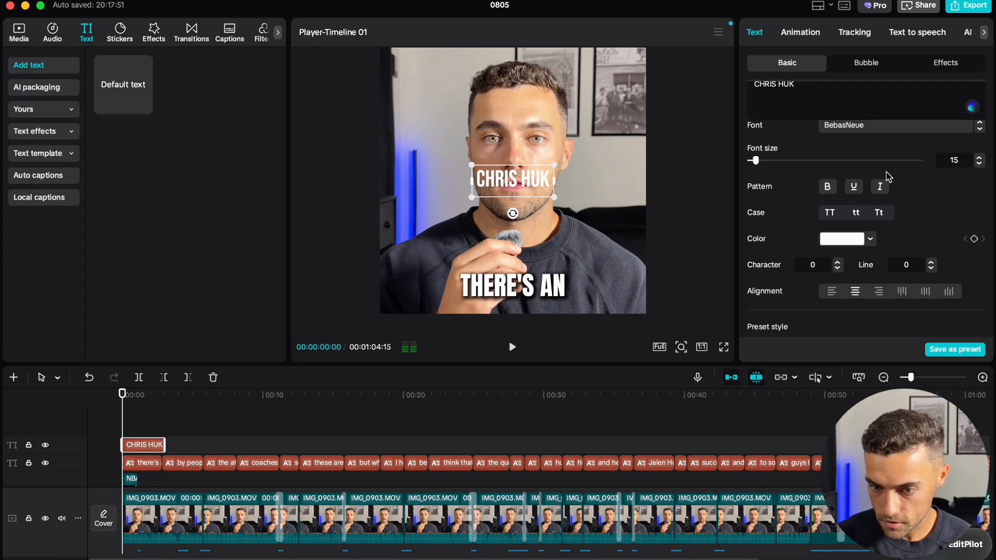
{"action": "scroll", "coordinate": [890, 197], "scroll_direction": "down", "scroll_amount": 15}
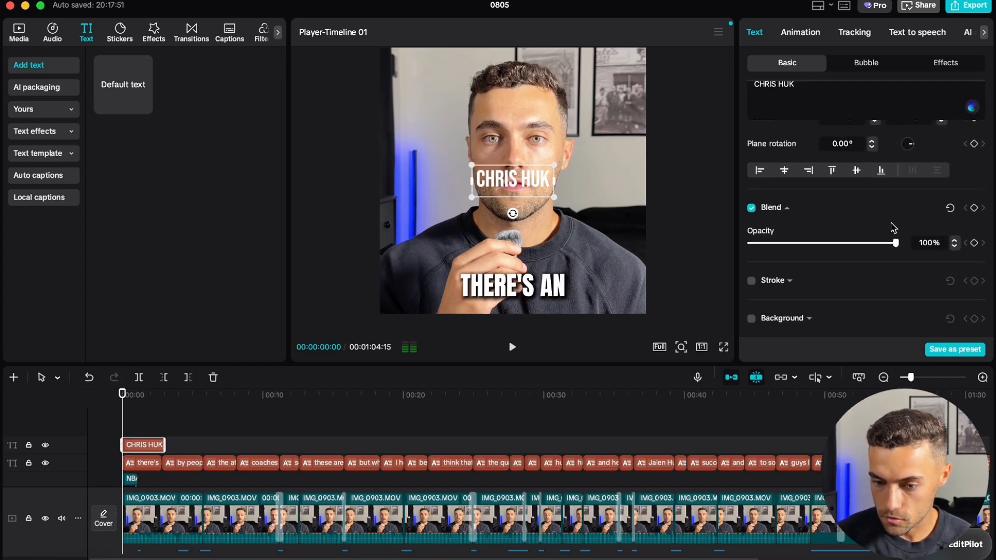
{"action": "left_click_drag", "start_coordinate": [895, 244], "coordinate": [843, 244]}
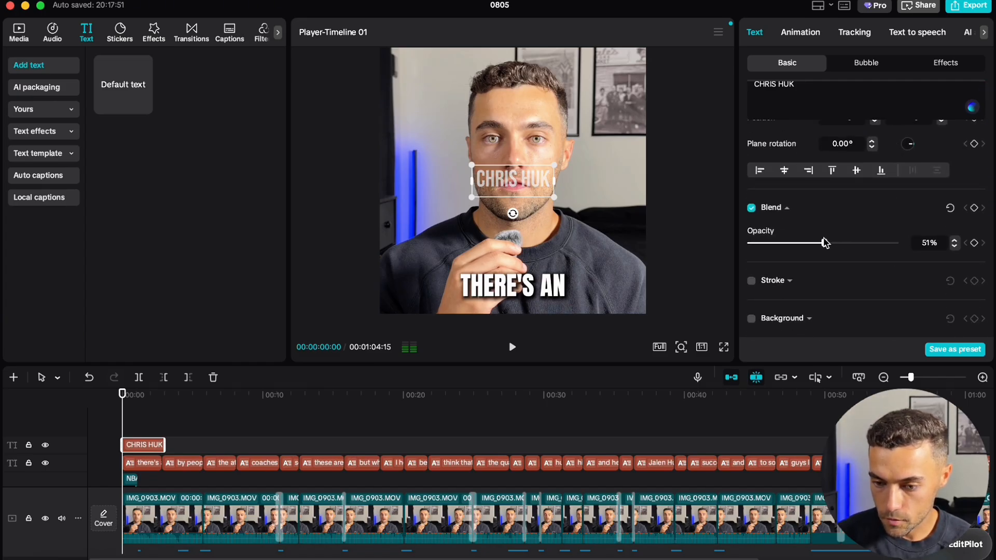
Shrink the name text to a small watermark and place it horizontally centred just below the captions near the frame's lower edge
{"action": "left_click_drag", "start_coordinate": [554, 165], "coordinate": [502, 161]}
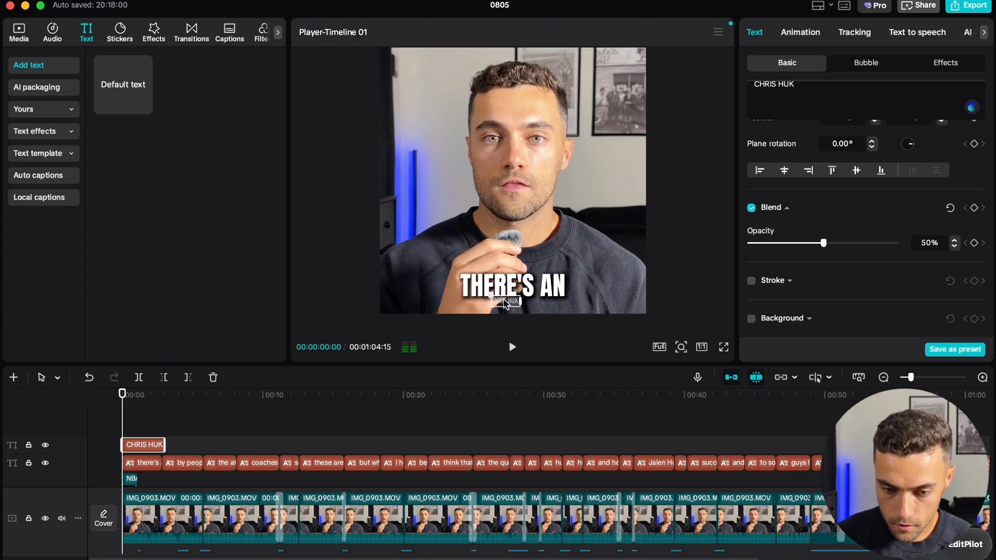
{"action": "scroll", "coordinate": [543, 252], "scroll_direction": "up", "scroll_amount": 6}
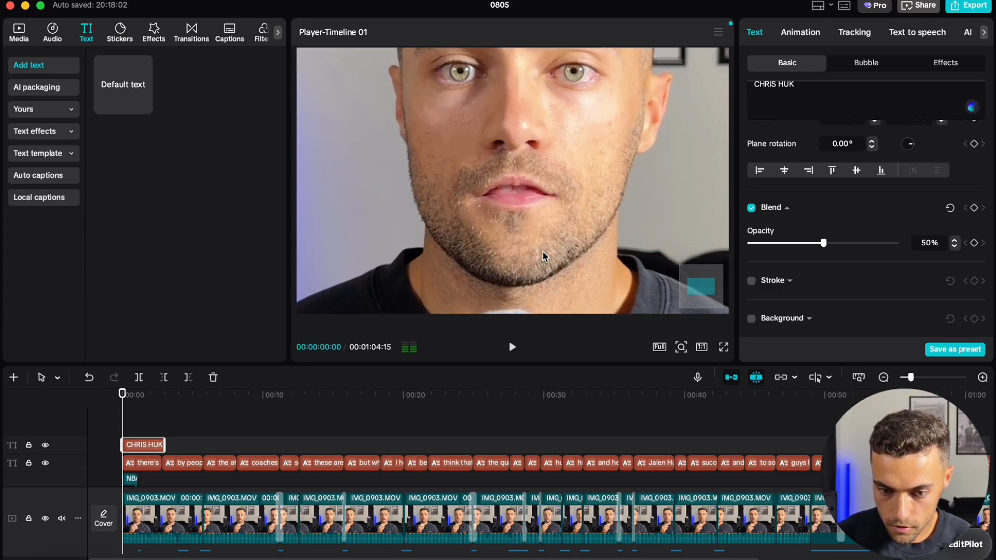
{"action": "left_click_drag", "start_coordinate": [570, 274], "coordinate": [532, 294]}
{"action": "left_click", "coordinate": [364, 426]}
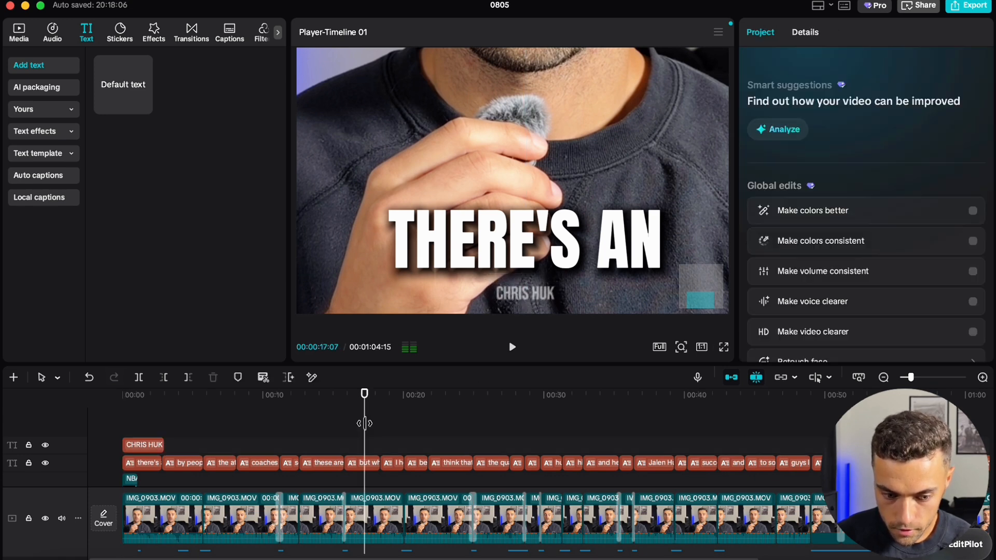
Extend the name watermark clip to the end of the video and check its placement at the opening frame
{"action": "scroll", "coordinate": [260, 439], "scroll_direction": "down", "scroll_amount": 5}
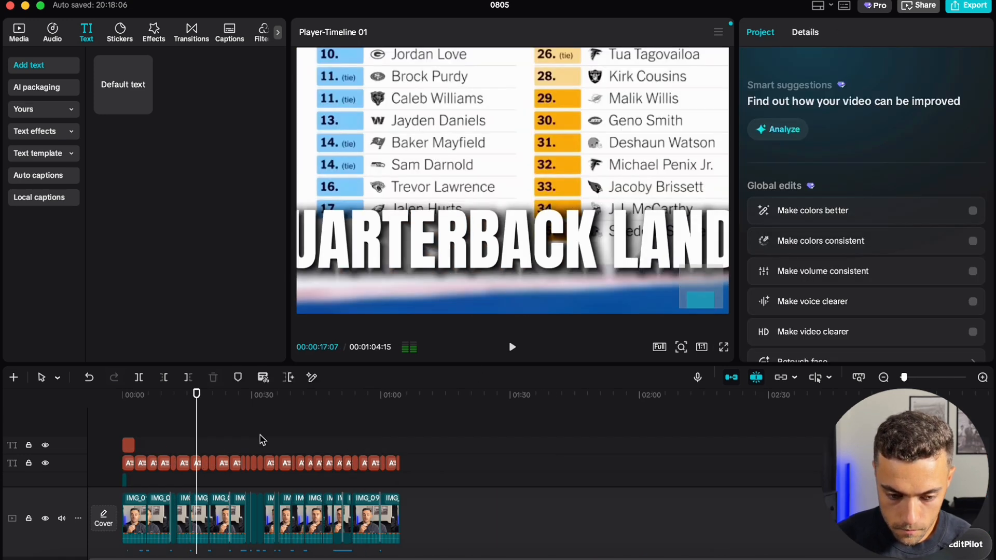
{"action": "left_click", "coordinate": [131, 445]}
{"action": "left_click_drag", "start_coordinate": [132, 445], "coordinate": [349, 440]}
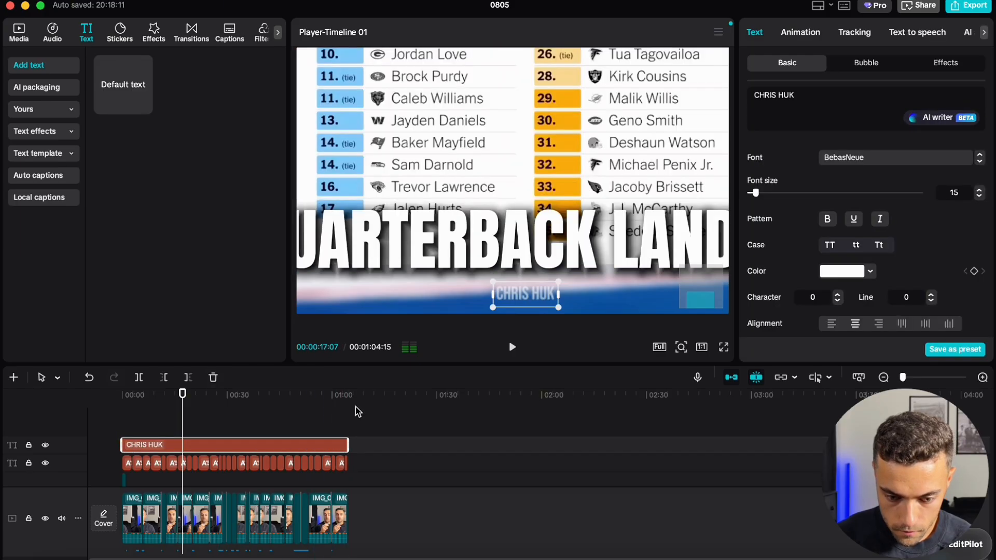
{"action": "left_click_drag", "start_coordinate": [196, 403], "coordinate": [120, 404]}
{"action": "left_click", "coordinate": [694, 198]}
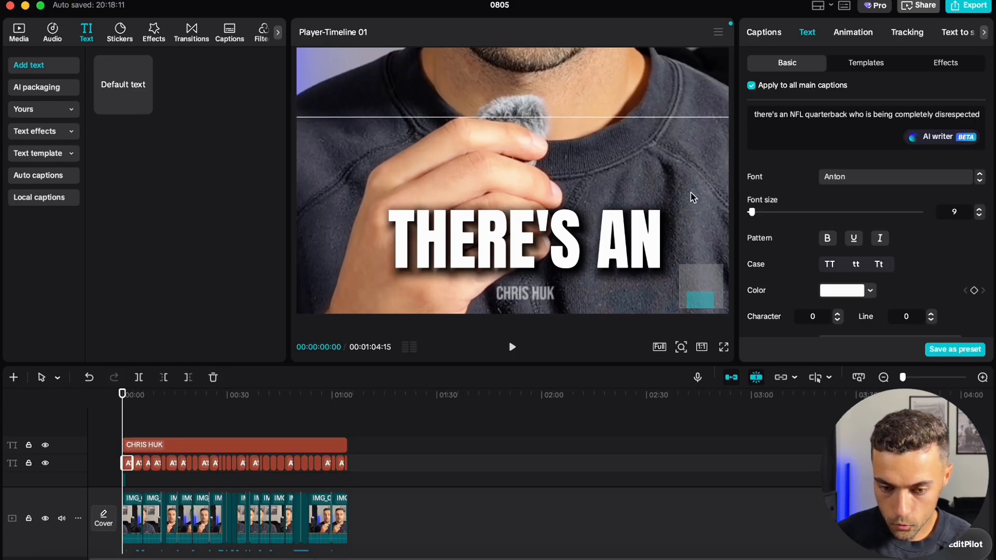
{"action": "scroll", "coordinate": [693, 198], "scroll_direction": "down", "scroll_amount": 5}
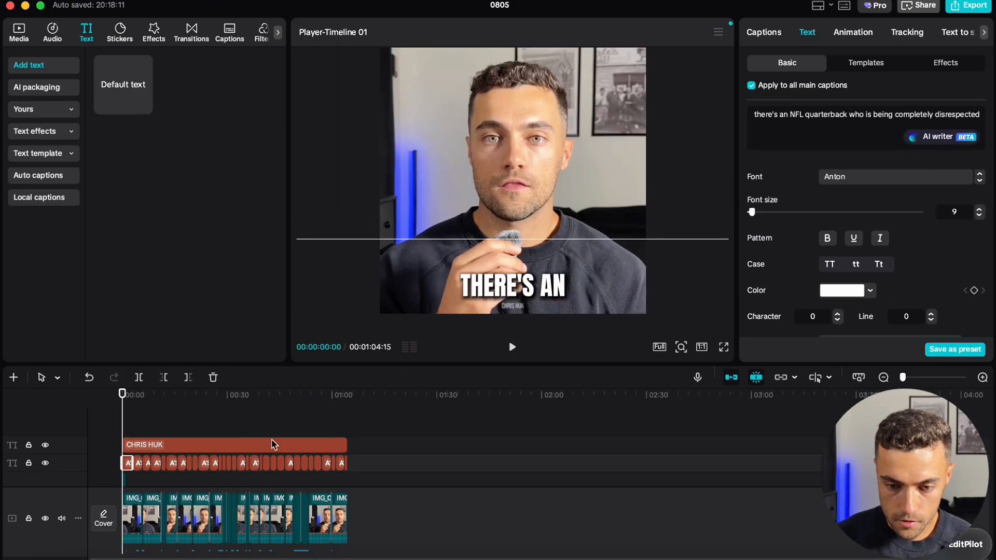
Add a custom adjustment layer at the start of the timeline, directly above the B-roll track and below the Blur effects
{"action": "scroll", "coordinate": [369, 472], "scroll_direction": "up", "scroll_amount": 5}
{"action": "scroll", "coordinate": [369, 472], "scroll_direction": "down", "scroll_amount": 10}
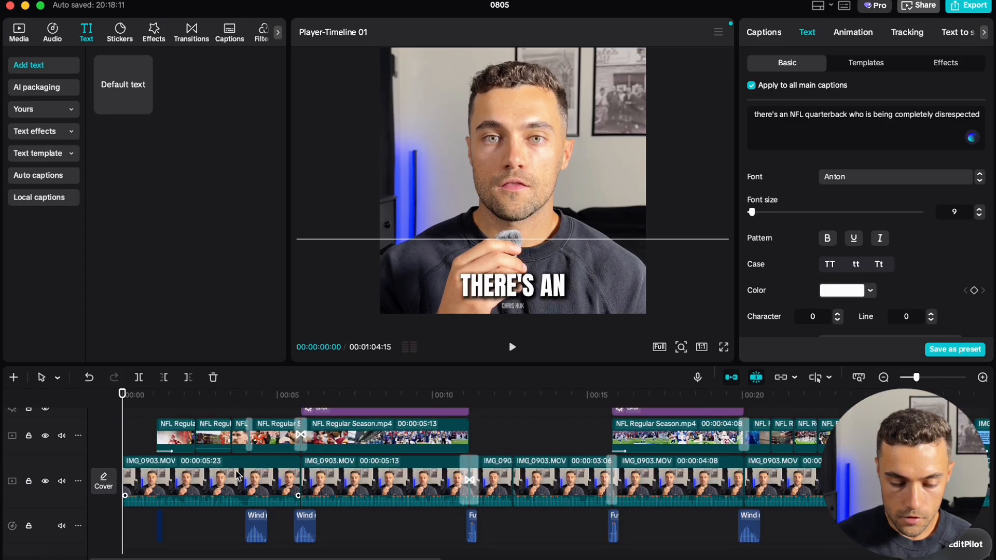
{"action": "scroll", "coordinate": [239, 469], "scroll_direction": "up", "scroll_amount": 3}
{"action": "left_click", "coordinate": [279, 28]}
{"action": "left_click", "coordinate": [191, 32]}
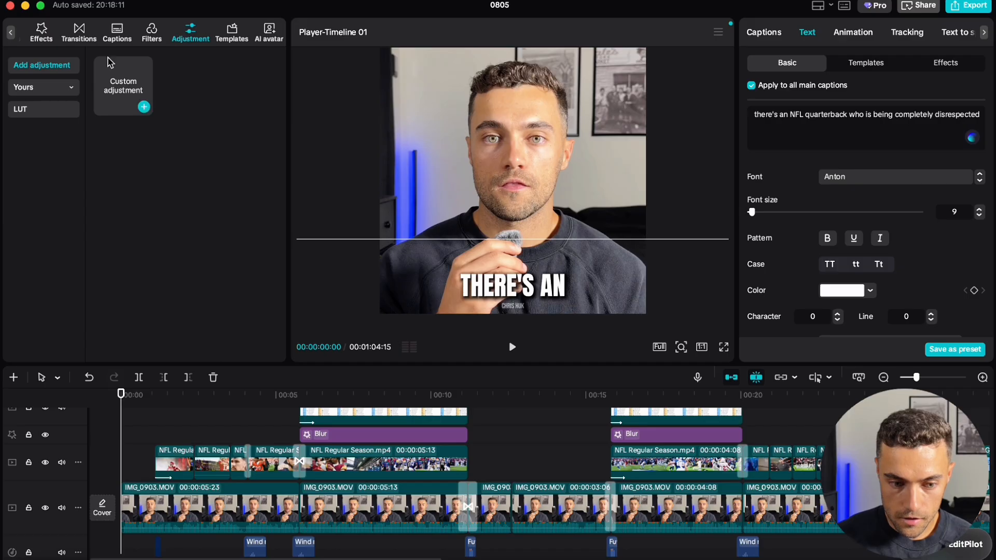
{"action": "left_click_drag", "start_coordinate": [119, 91], "coordinate": [122, 455]}
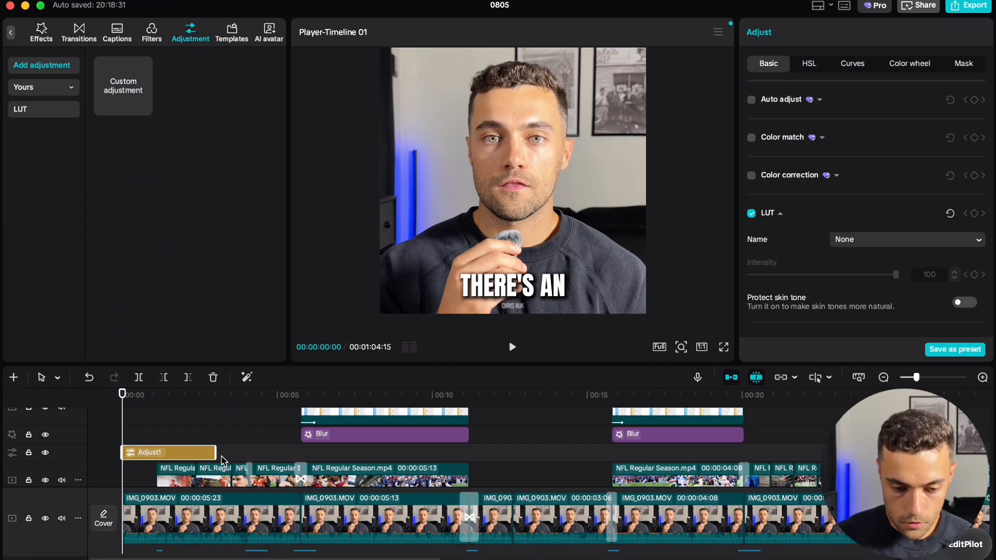
Extend the adjustment layer to cover the whole video up to the end of the last clip
{"action": "scroll", "coordinate": [359, 487], "scroll_direction": "down", "scroll_amount": 3}
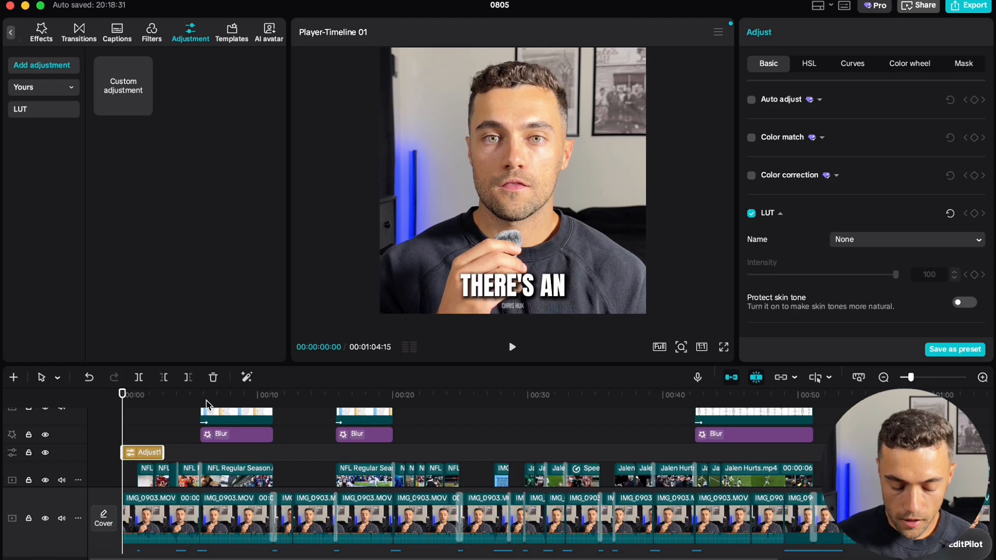
{"action": "left_click_drag", "start_coordinate": [206, 404], "coordinate": [130, 409]}
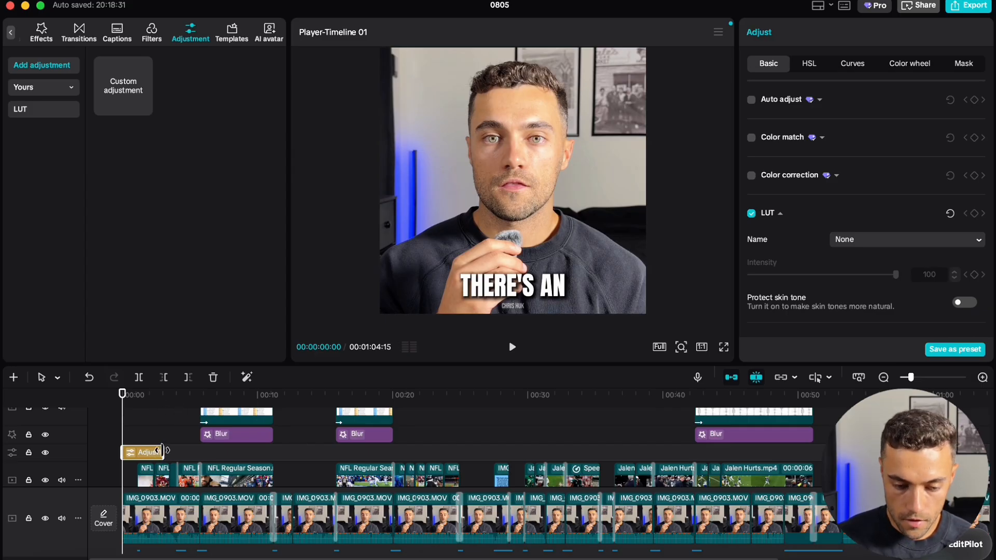
{"action": "left_click_drag", "start_coordinate": [160, 451], "coordinate": [825, 453]}
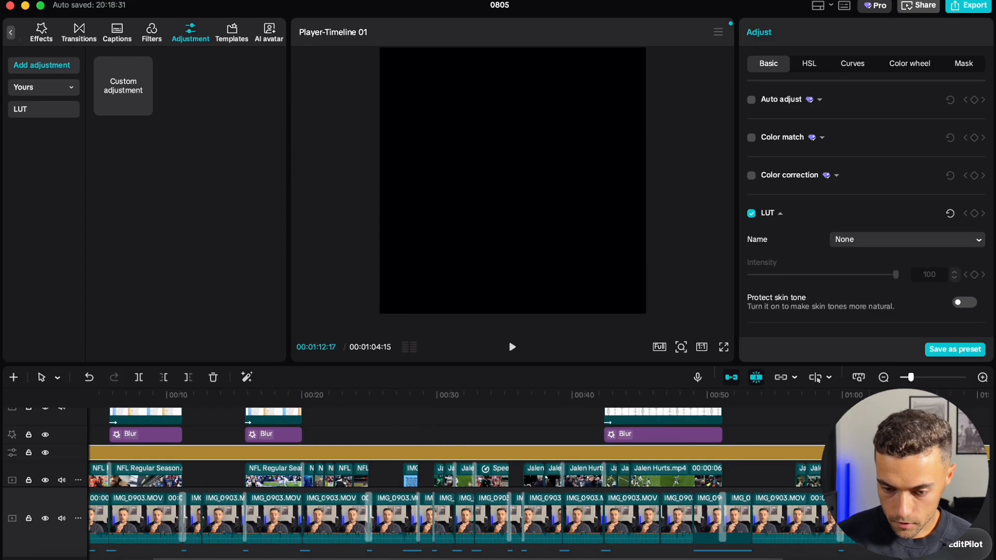
{"action": "left_click_drag", "start_coordinate": [986, 477], "coordinate": [590, 503]}
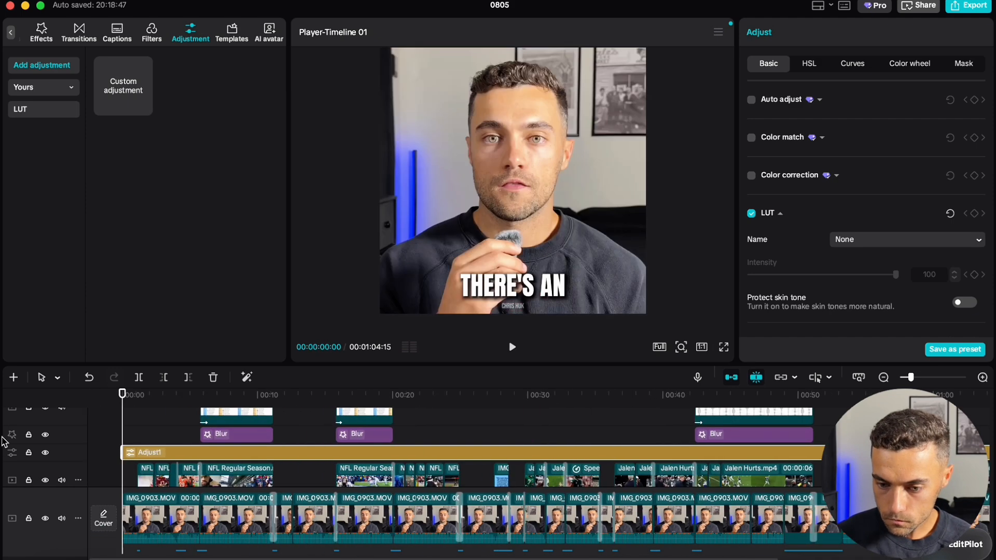
Set the adjustment layer's saturation, contrast and highlight to 5, exposure to -1, shadow to -5 and sharpen to 10
{"action": "scroll", "coordinate": [907, 119], "scroll_direction": "down", "scroll_amount": 5}
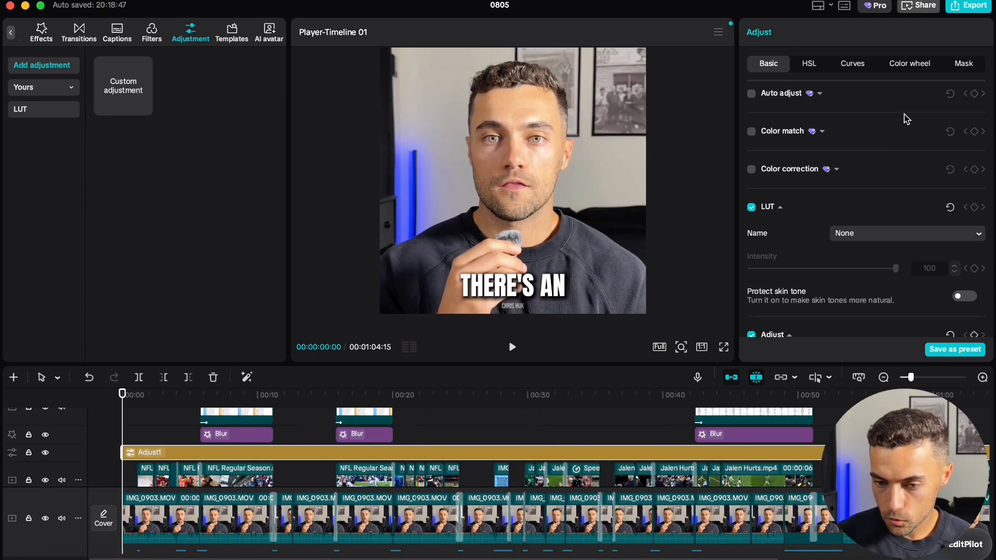
{"action": "scroll", "coordinate": [913, 156], "scroll_direction": "down", "scroll_amount": 2}
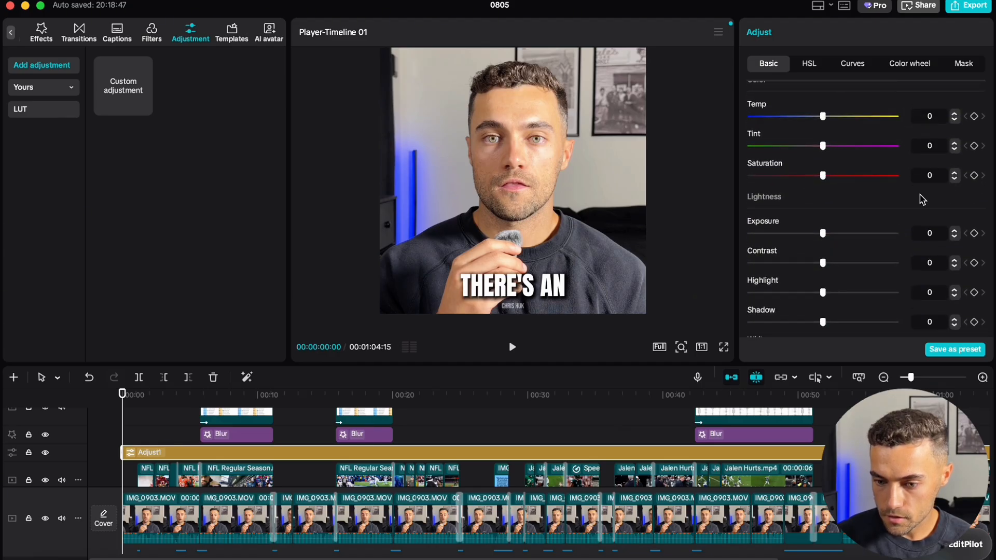
{"action": "left_click", "coordinate": [955, 174]}
{"action": "left_click", "coordinate": [955, 173]}
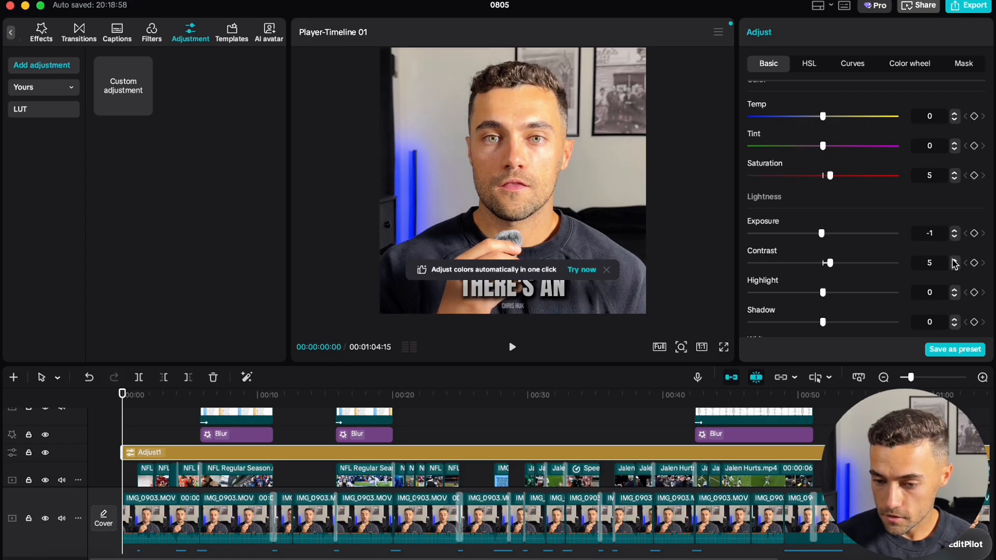
{"action": "left_click", "coordinate": [955, 290]}
{"action": "left_click", "coordinate": [955, 290]}
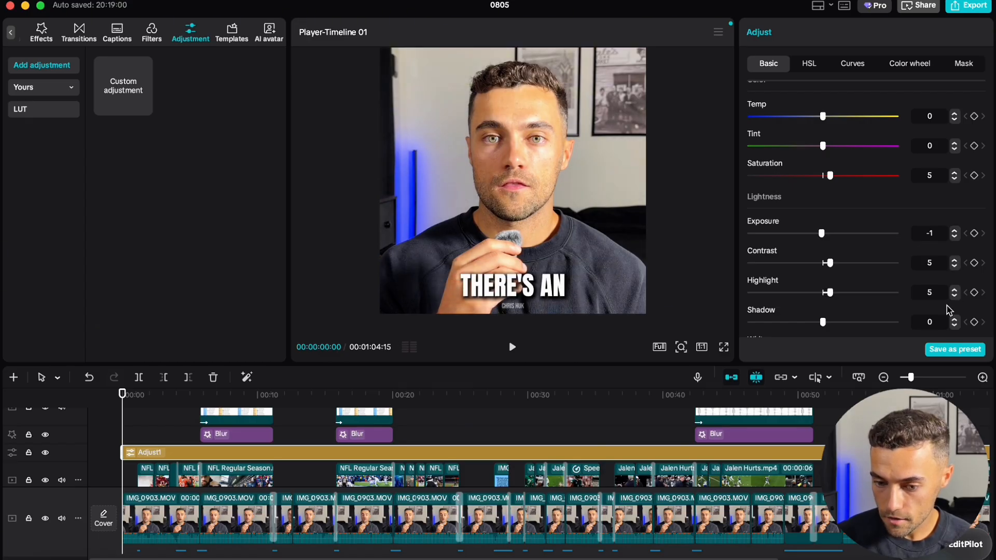
{"action": "scroll", "coordinate": [949, 309], "scroll_direction": "down", "scroll_amount": 3}
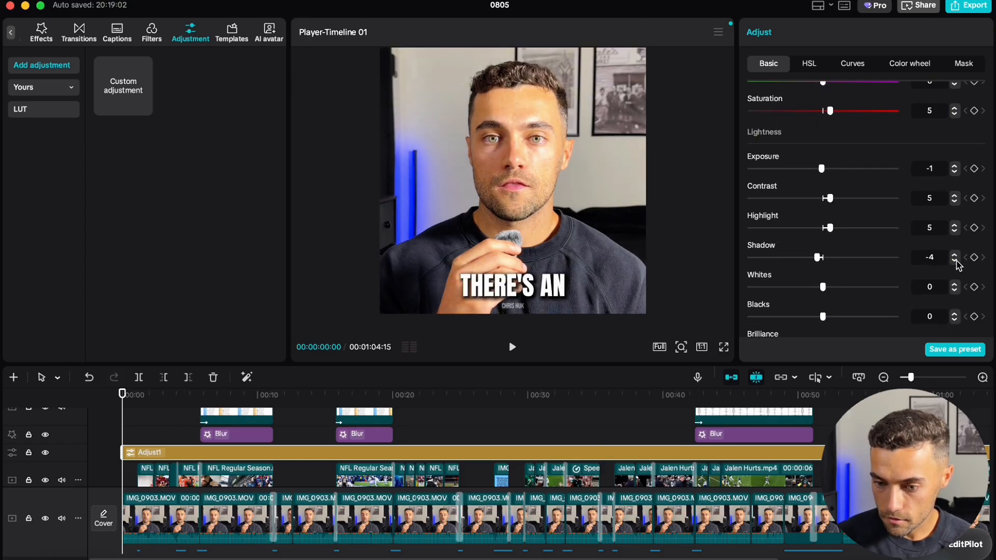
{"action": "scroll", "coordinate": [957, 280], "scroll_direction": "down", "scroll_amount": 6}
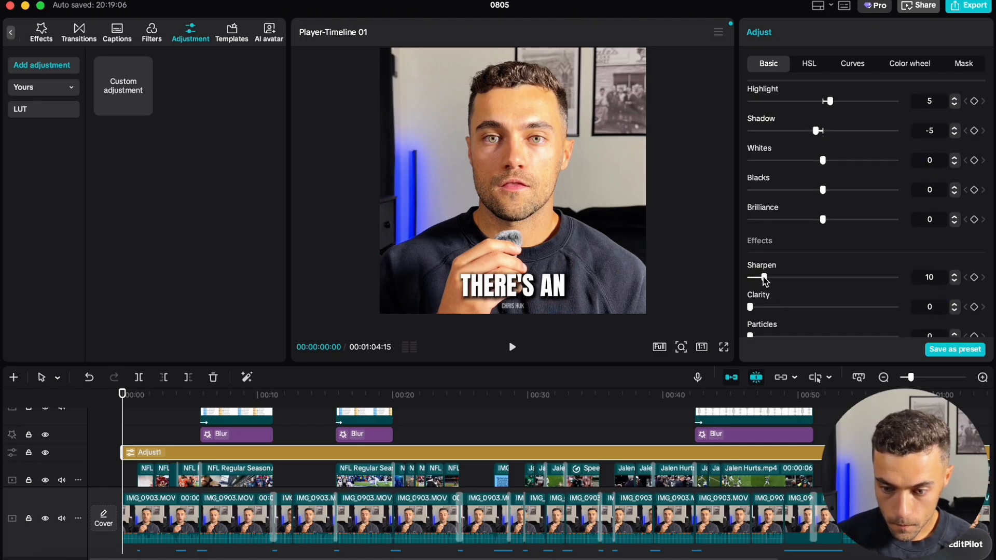
Search the filters for "clear", add the Clear filter above the adjustment layer and stretch it over the whole video
{"action": "left_click", "coordinate": [152, 36]}
{"action": "left_click", "coordinate": [155, 63]}
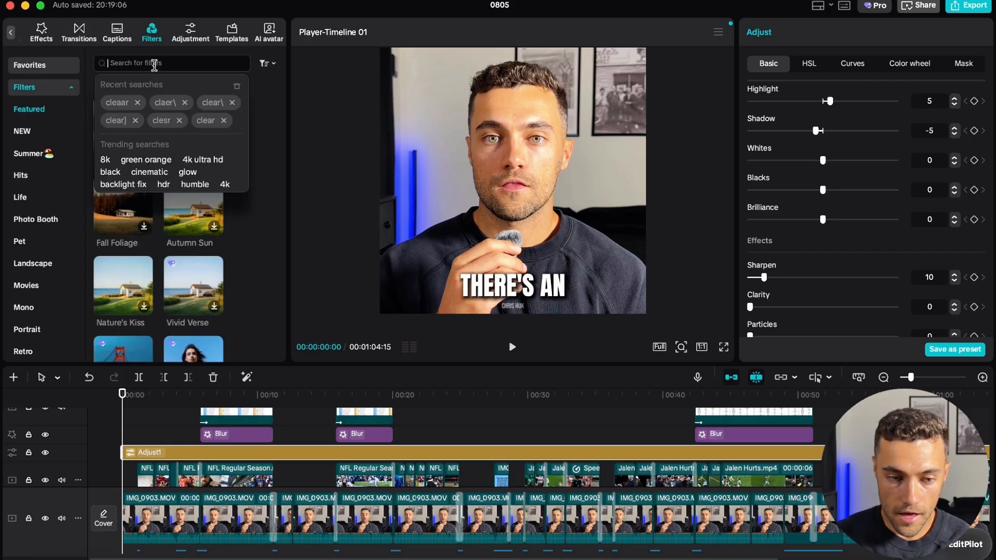
{"action": "type", "text": "clear"}
{"action": "key", "text": "Return"}
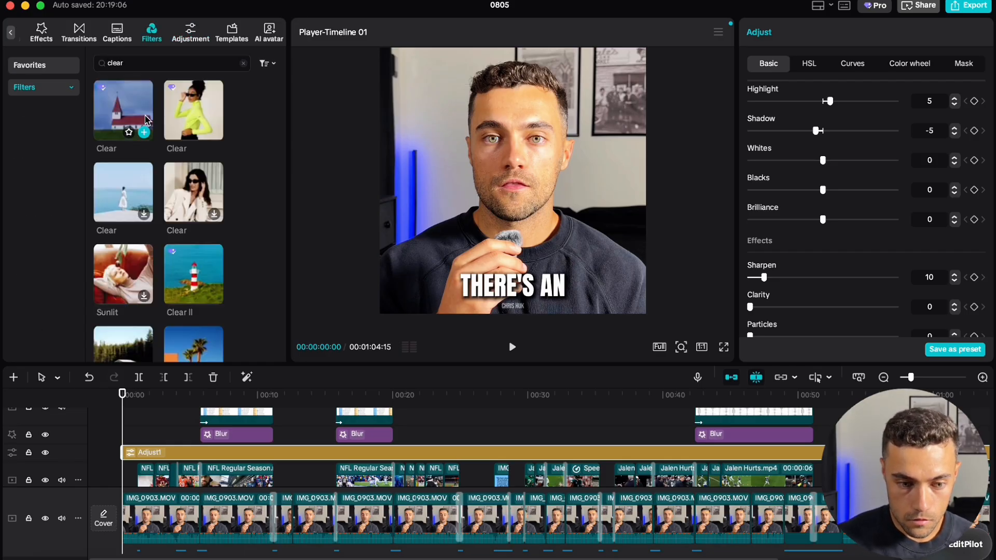
{"action": "left_click_drag", "start_coordinate": [199, 96], "coordinate": [825, 453]}
{"action": "scroll", "coordinate": [772, 531], "scroll_direction": "right", "scroll_amount": 5}
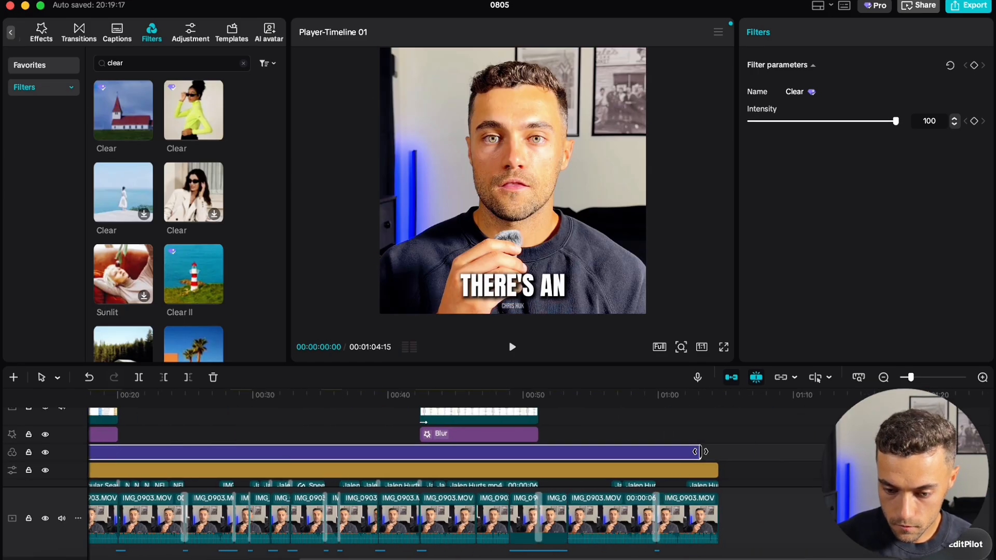
{"action": "left_click_drag", "start_coordinate": [700, 452], "coordinate": [721, 452]}
Reduce the Clear filter's intensity to 35
{"action": "left_click_drag", "start_coordinate": [723, 403], "coordinate": [662, 407]}
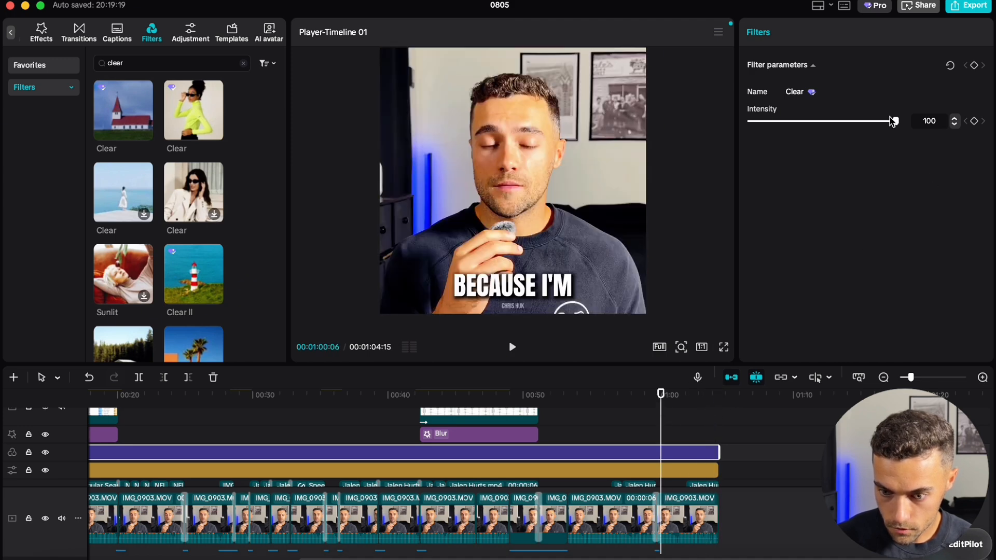
{"action": "left_click_drag", "start_coordinate": [868, 122], "coordinate": [802, 121]}
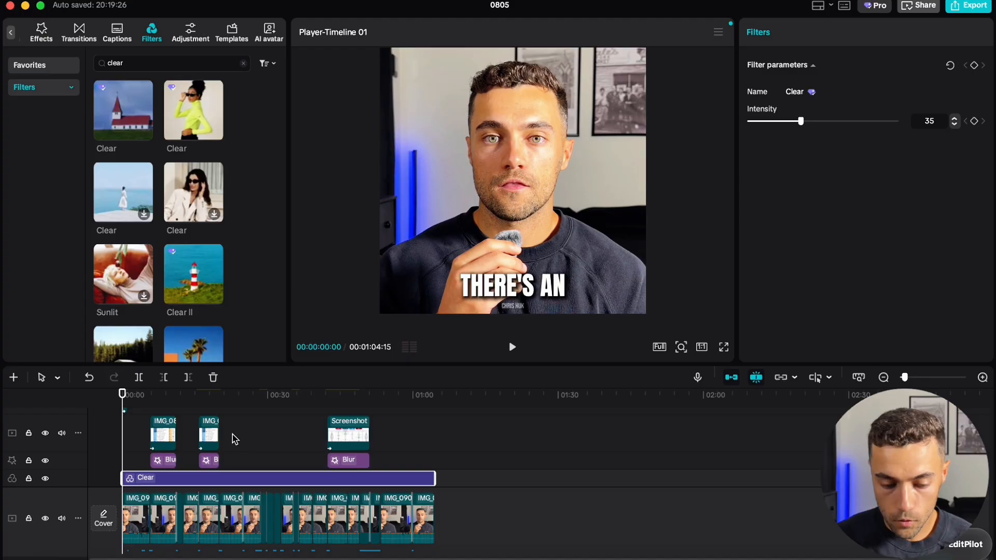
{"action": "scroll", "coordinate": [236, 439], "scroll_direction": "up", "scroll_amount": 5}
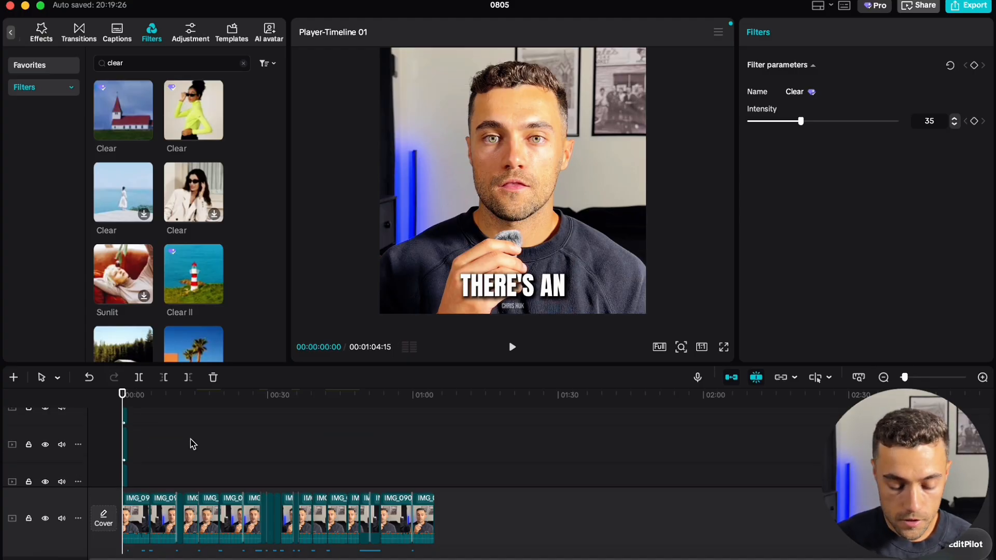
{"action": "scroll", "coordinate": [192, 444], "scroll_direction": "up", "scroll_amount": 3}
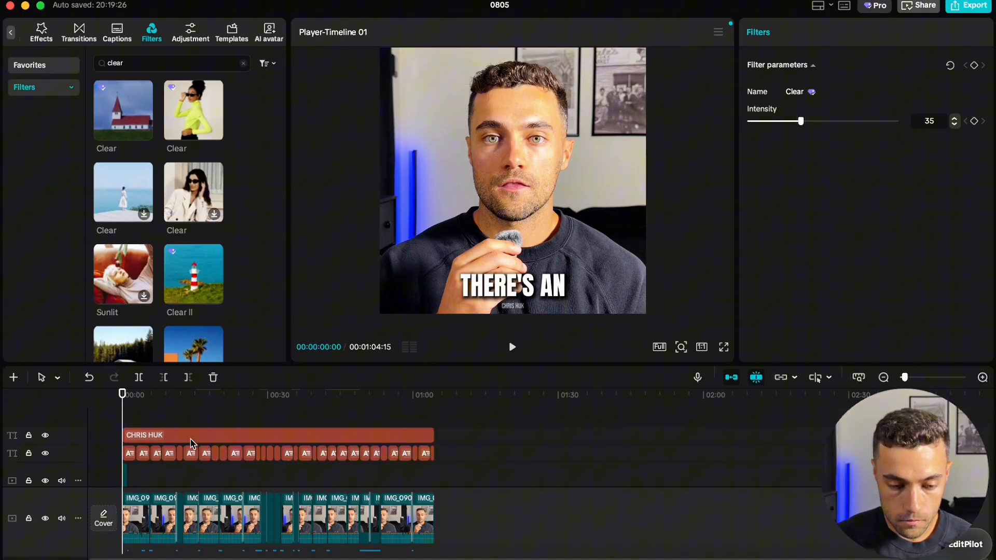
Raise the first QB tiers ranking graphic to Y position 223 above the captions and play that section back to check it
{"action": "left_click", "coordinate": [512, 348]}
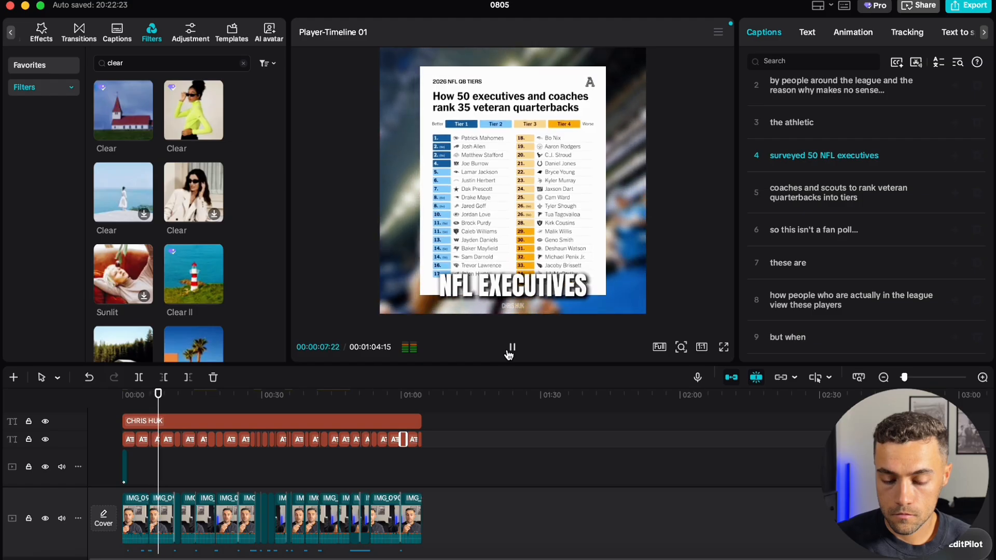
{"action": "left_click", "coordinate": [510, 351]}
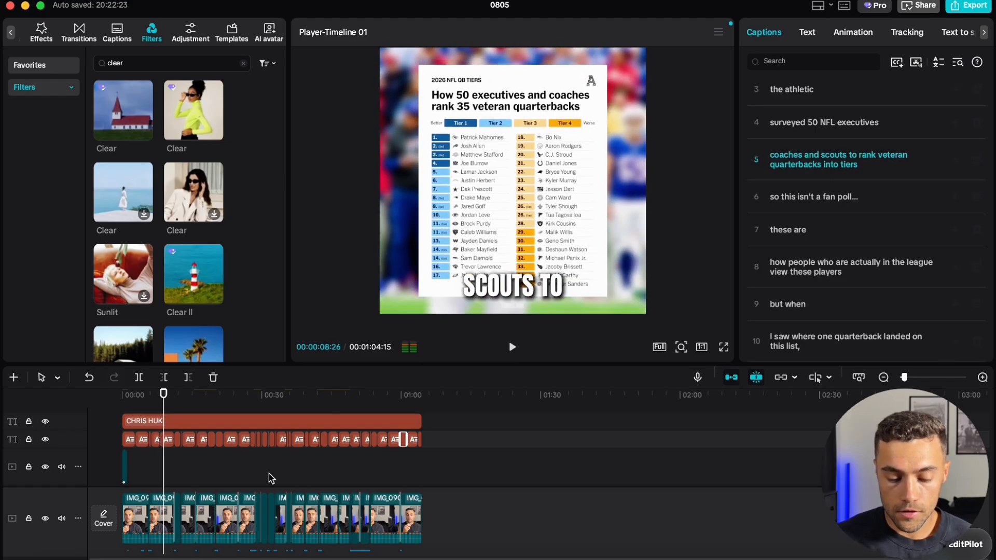
{"action": "scroll", "coordinate": [270, 478], "scroll_direction": "up", "scroll_amount": 3}
{"action": "left_click", "coordinate": [528, 199]}
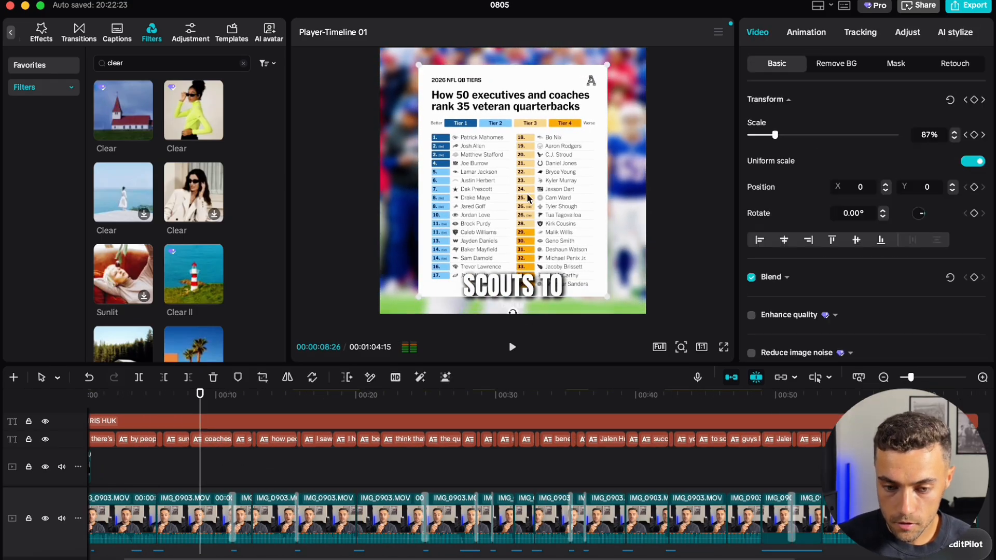
{"action": "scroll", "coordinate": [293, 435], "scroll_direction": "down", "scroll_amount": 2}
{"action": "scroll", "coordinate": [293, 436], "scroll_direction": "up", "scroll_amount": 3}
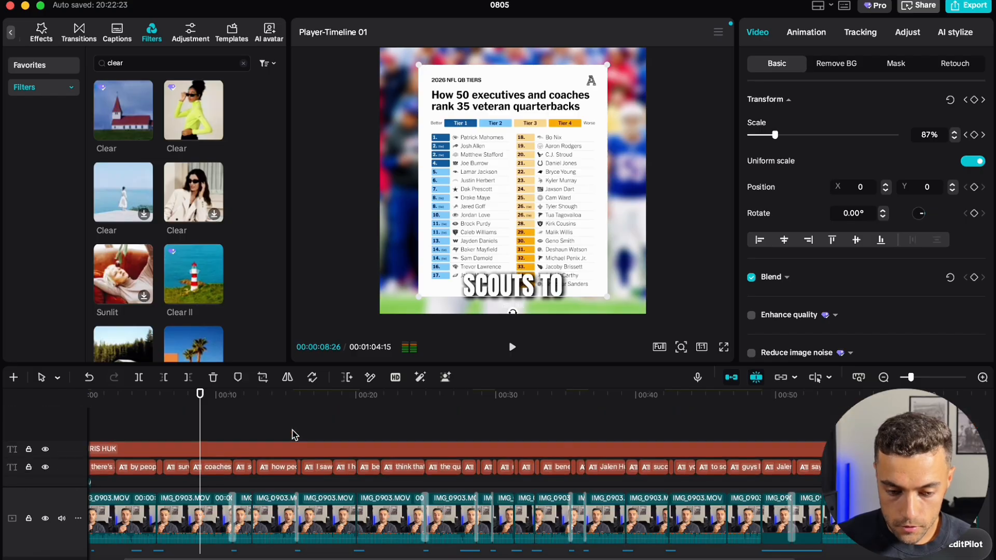
{"action": "scroll", "coordinate": [293, 435], "scroll_direction": "down", "scroll_amount": 1}
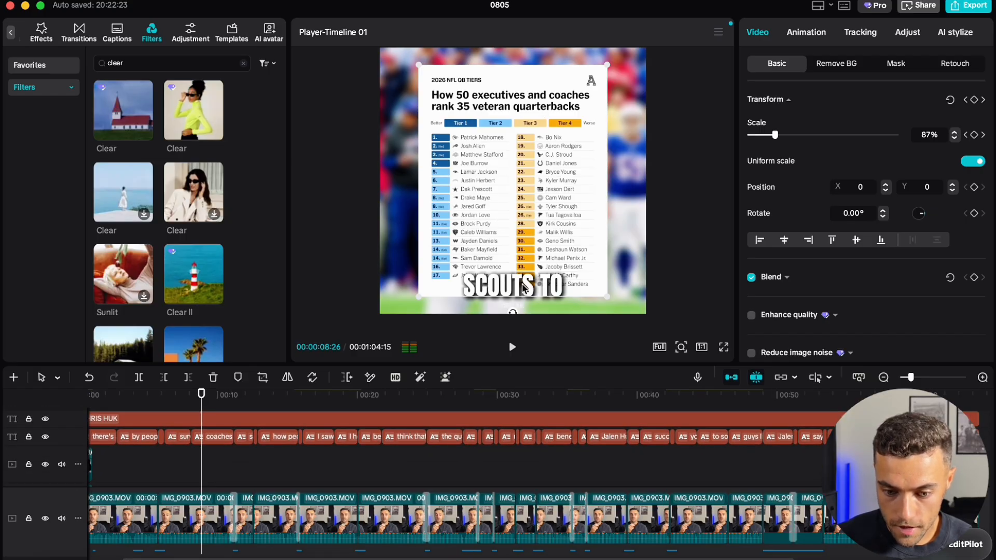
{"action": "scroll", "coordinate": [287, 455], "scroll_direction": "down", "scroll_amount": 2}
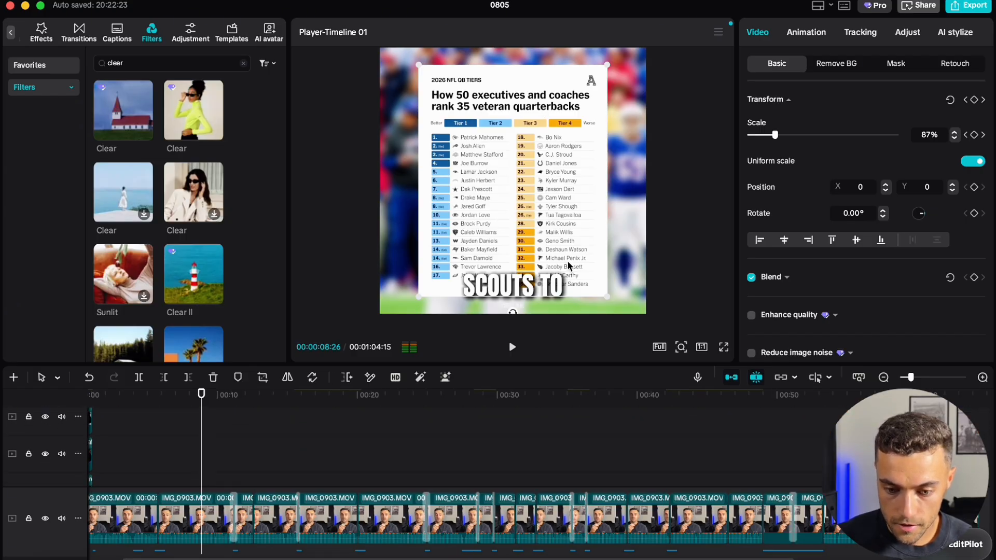
{"action": "scroll", "coordinate": [226, 441], "scroll_direction": "up", "scroll_amount": 2}
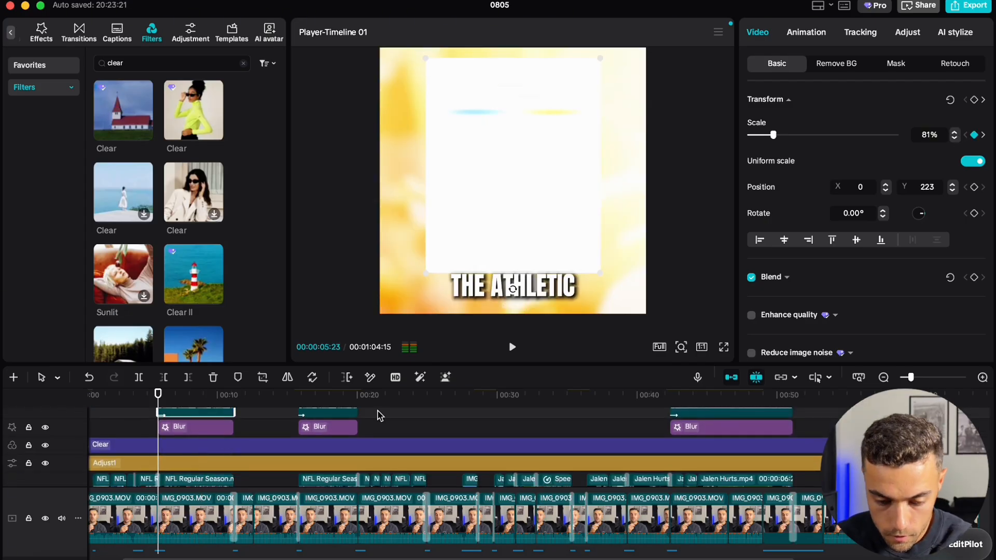
{"action": "left_click", "coordinate": [233, 397]}
{"action": "left_click", "coordinate": [166, 397]}
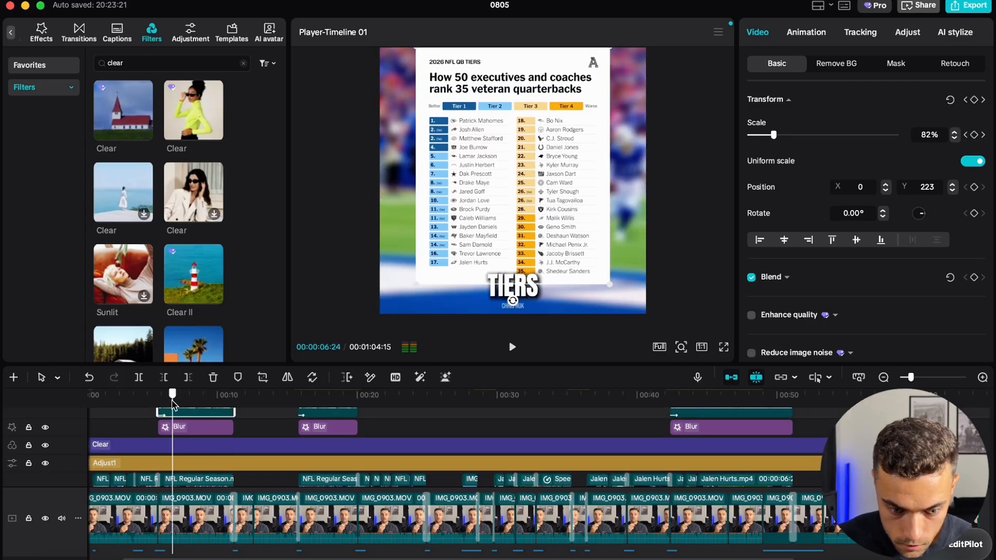
{"action": "left_click", "coordinate": [515, 347]}
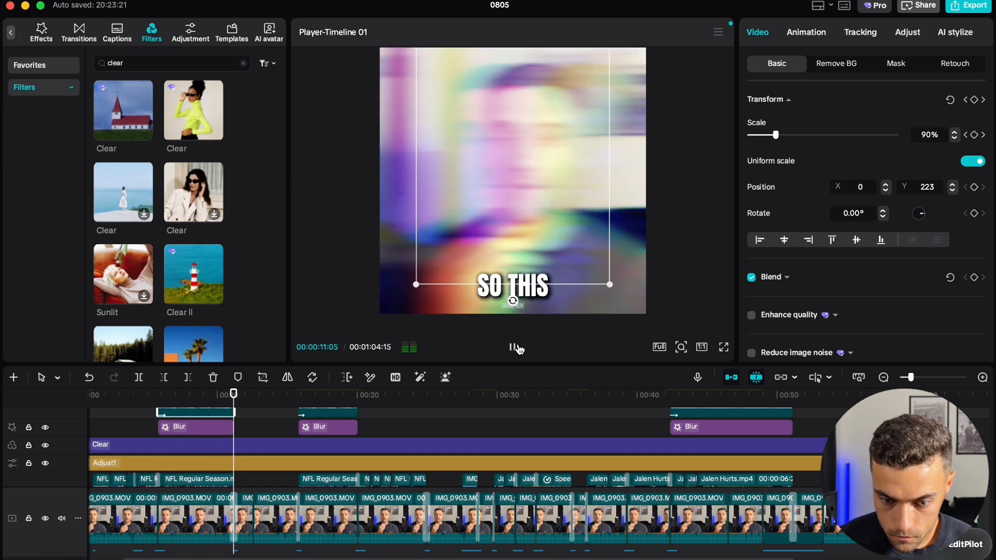
{"action": "left_click", "coordinate": [515, 348]}
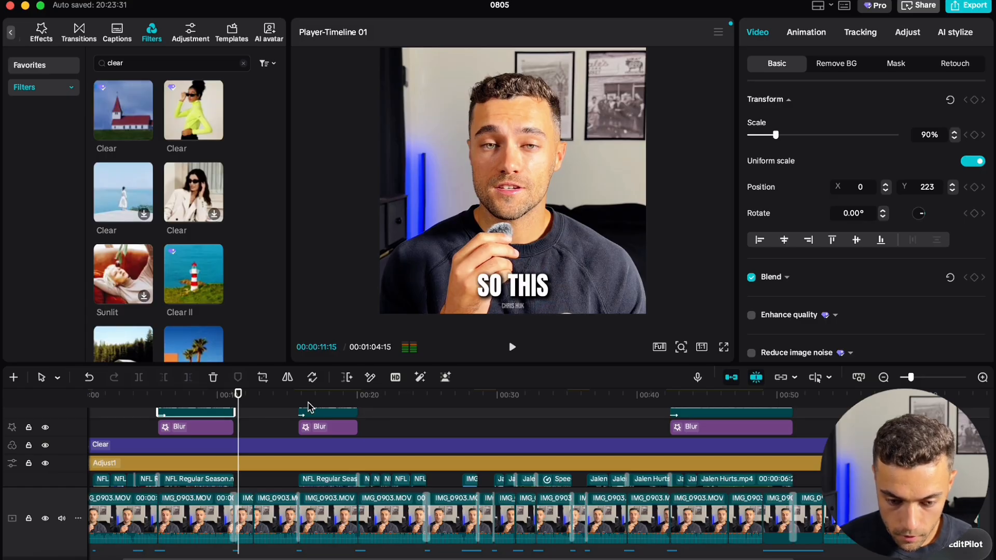
Raise the second ranking graphic, at about 16 seconds, to Y position 223 as well
{"action": "left_click", "coordinate": [323, 413]}
{"action": "left_click", "coordinate": [305, 402]}
{"action": "left_click", "coordinate": [302, 398]}
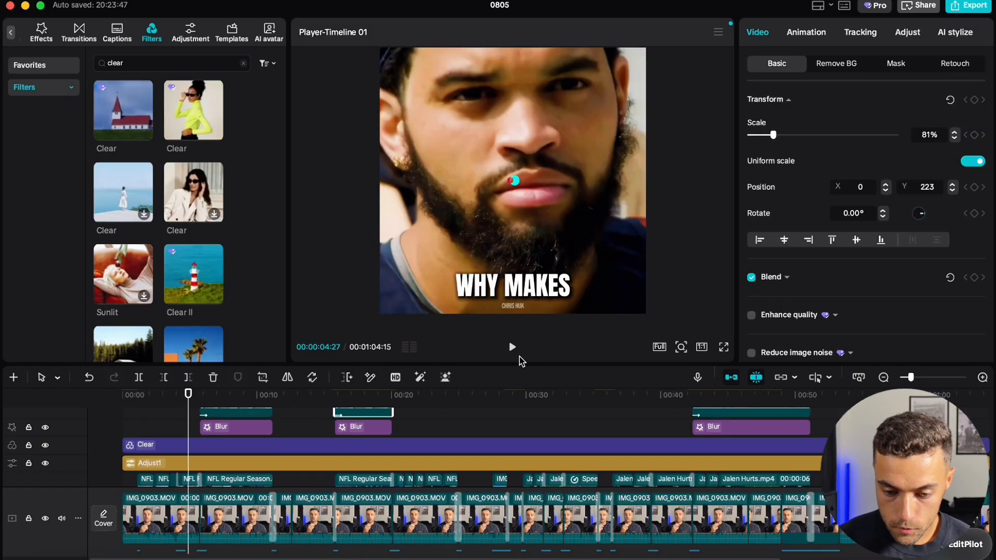
Play the rest of the video through to the end to check captions, B-roll, transitions and sound effects
{"action": "left_click", "coordinate": [511, 347]}
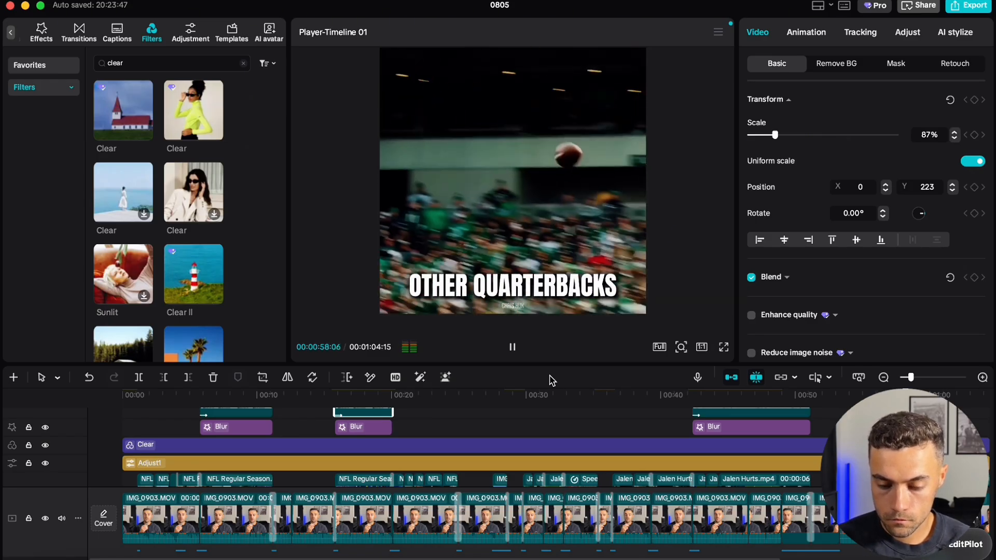
{"action": "scroll", "coordinate": [642, 424], "scroll_direction": "right", "scroll_amount": 3}
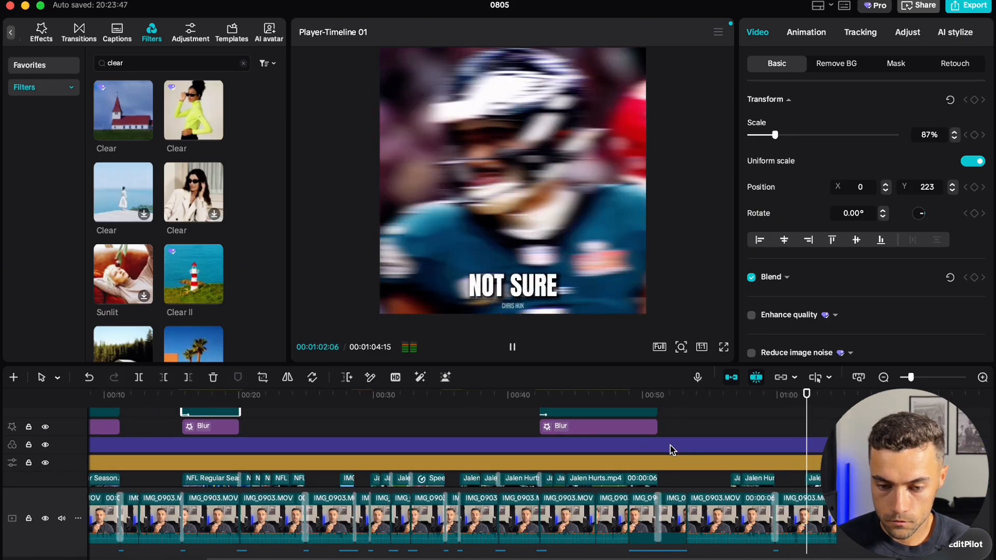
{"action": "scroll", "coordinate": [673, 450], "scroll_direction": "right", "scroll_amount": 1}
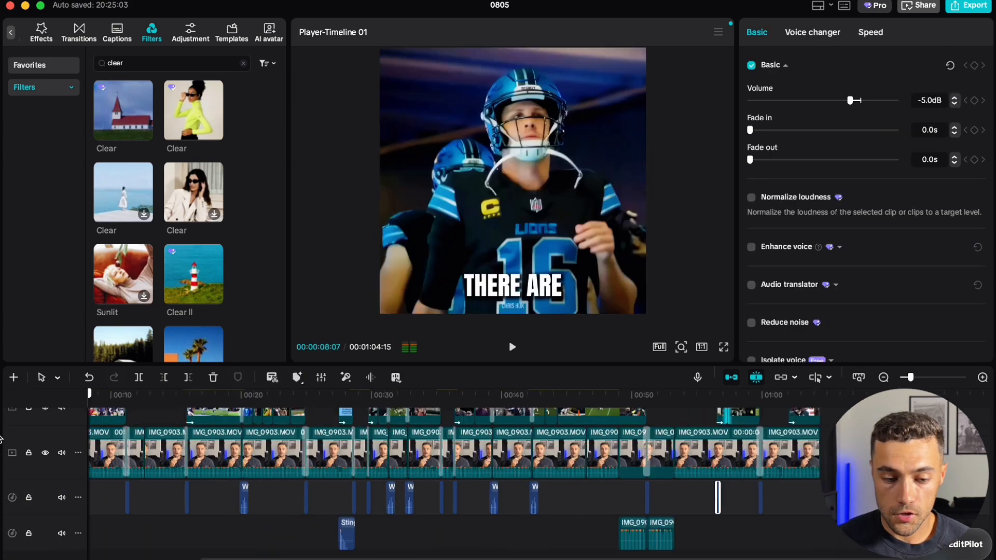
{"action": "left_click_drag", "start_coordinate": [0, 440], "coordinate": [0, 441]}
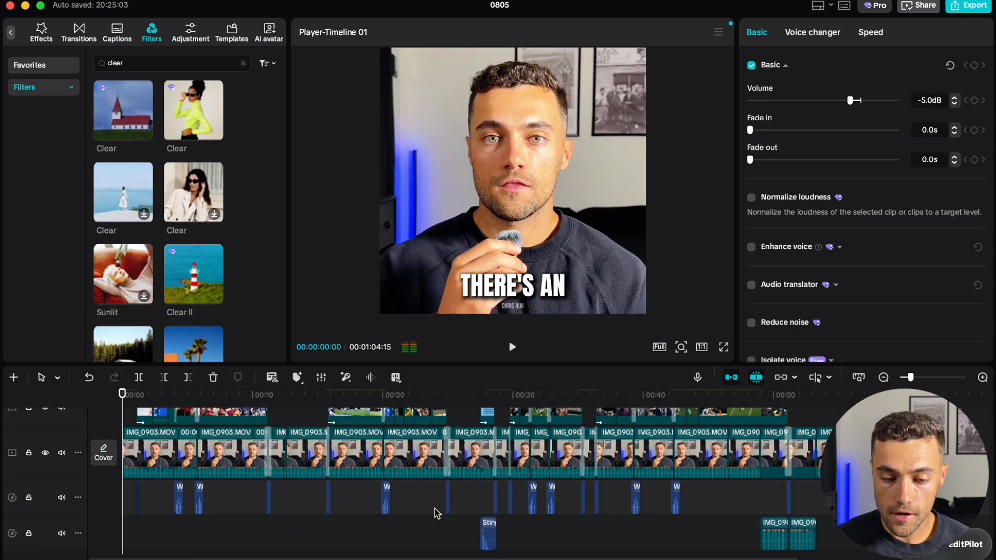
{"action": "scroll", "coordinate": [602, 555], "scroll_direction": "up", "scroll_amount": 1}
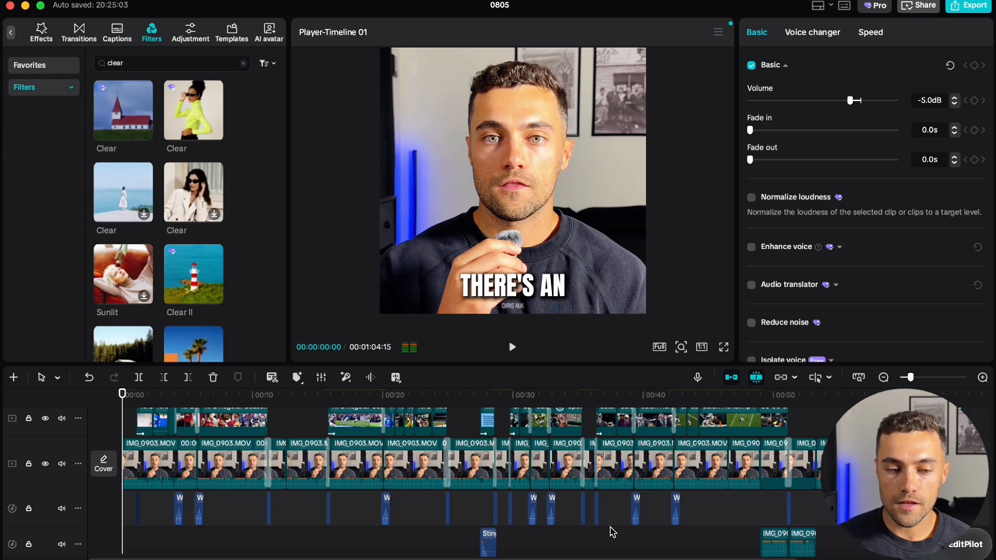
Browse the Summer music in the audio library and preview the tracks Your Summer Lifestyle and Summer Vibe
{"action": "left_click", "coordinate": [10, 33]}
{"action": "left_click", "coordinate": [61, 34]}
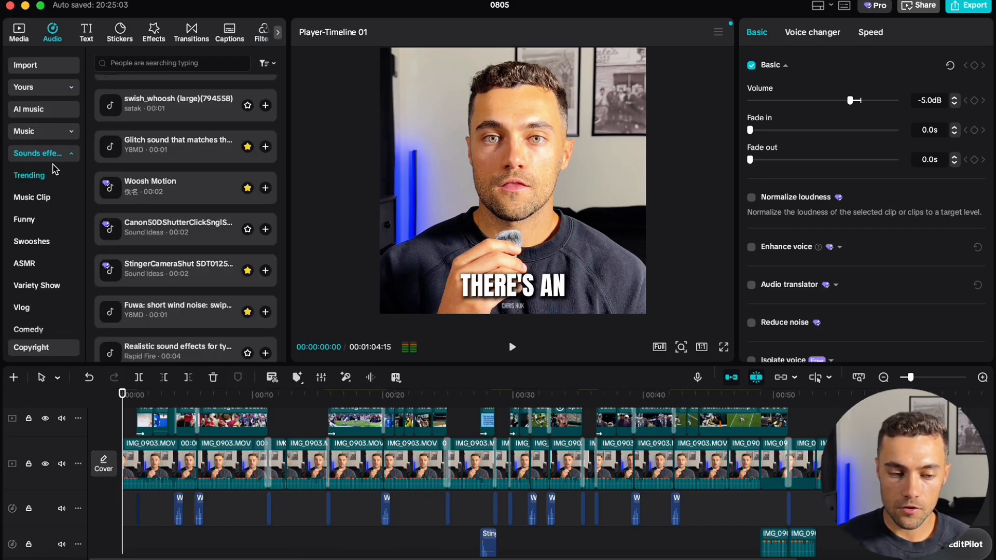
{"action": "left_click", "coordinate": [49, 133]}
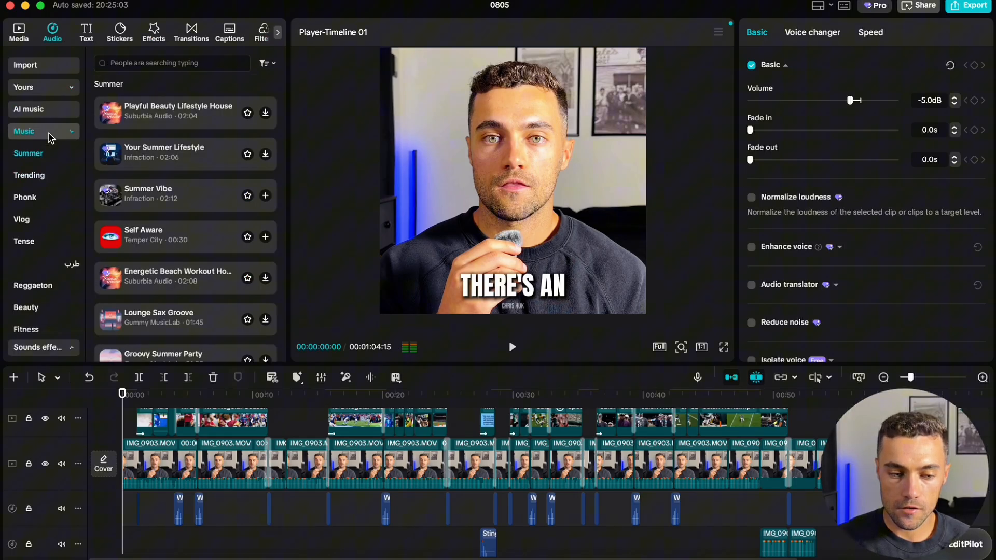
{"action": "left_click", "coordinate": [163, 159]}
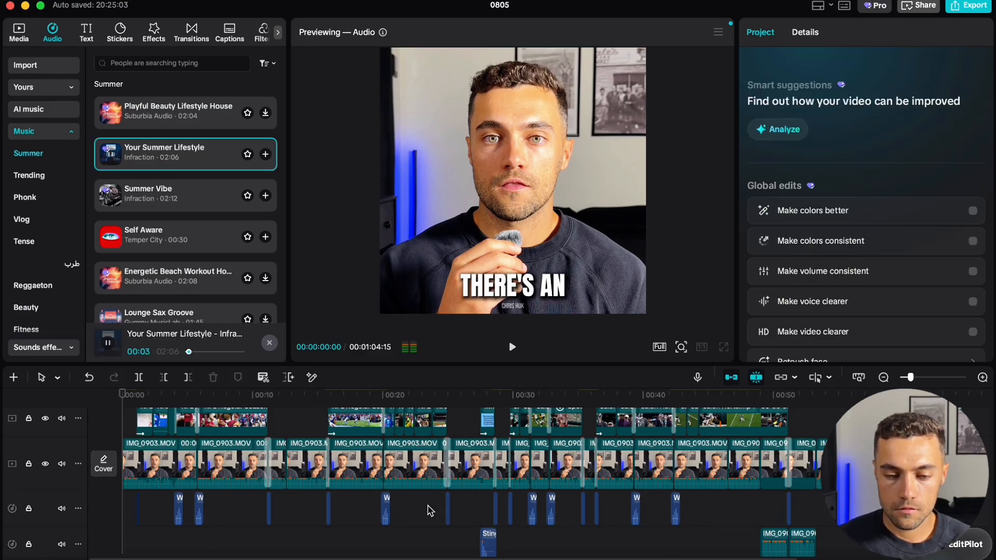
{"action": "left_click", "coordinate": [208, 201]}
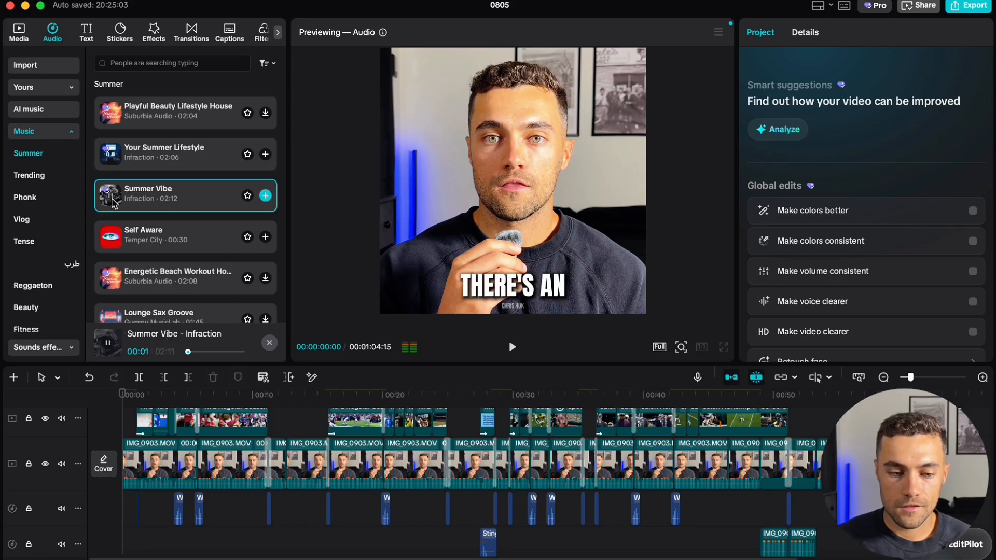
{"action": "left_click", "coordinate": [246, 509]}
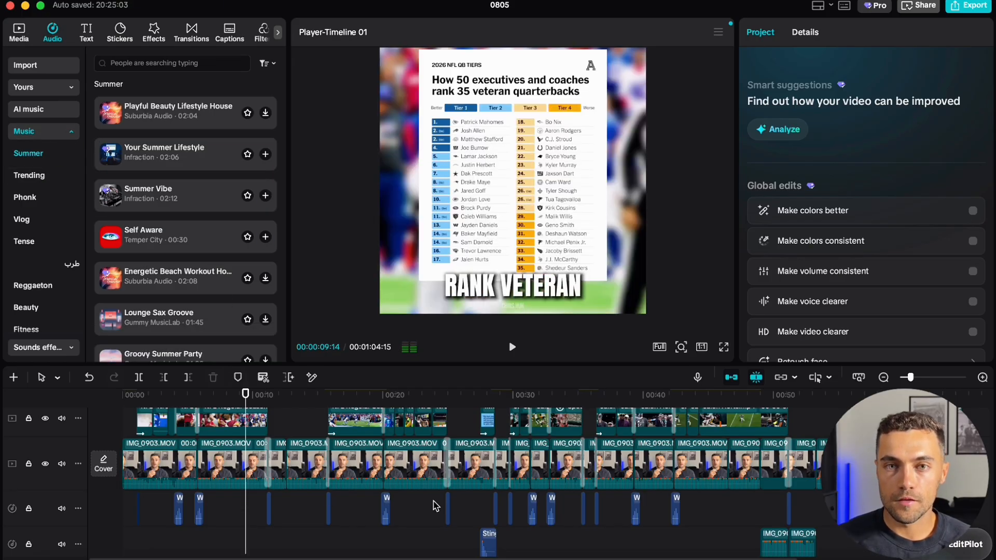
Check where the video ends, name the export Jalen Hurts Edit Demo and export it as a 1080P, 30fps mp4
{"action": "scroll", "coordinate": [599, 558], "scroll_direction": "right", "scroll_amount": 5}
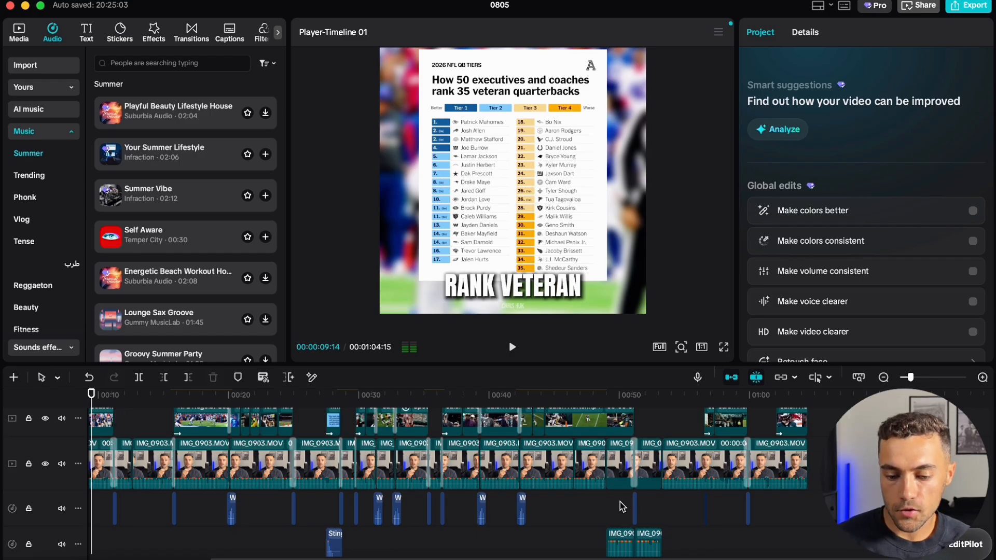
{"action": "left_click_drag", "start_coordinate": [642, 395], "coordinate": [807, 393]}
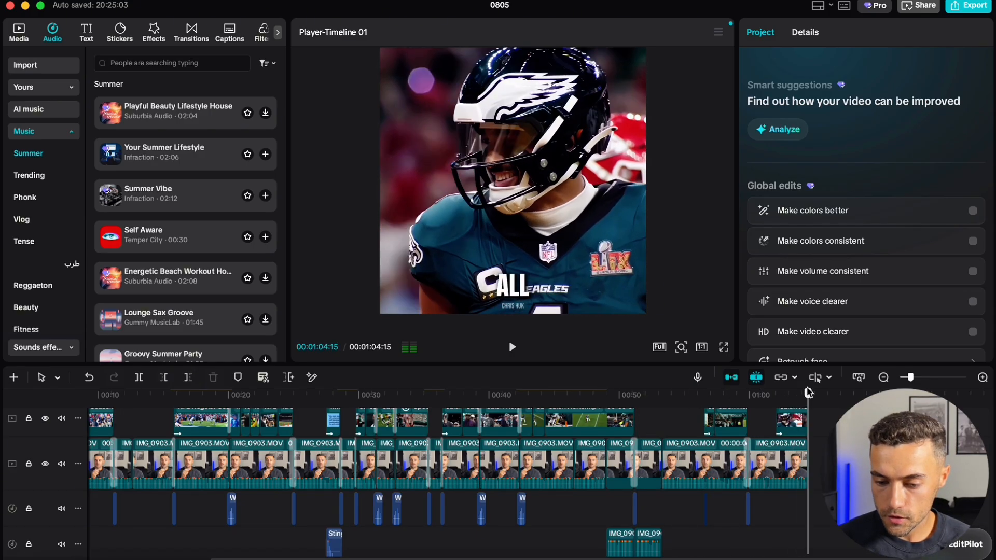
{"action": "left_click", "coordinate": [974, 7]}
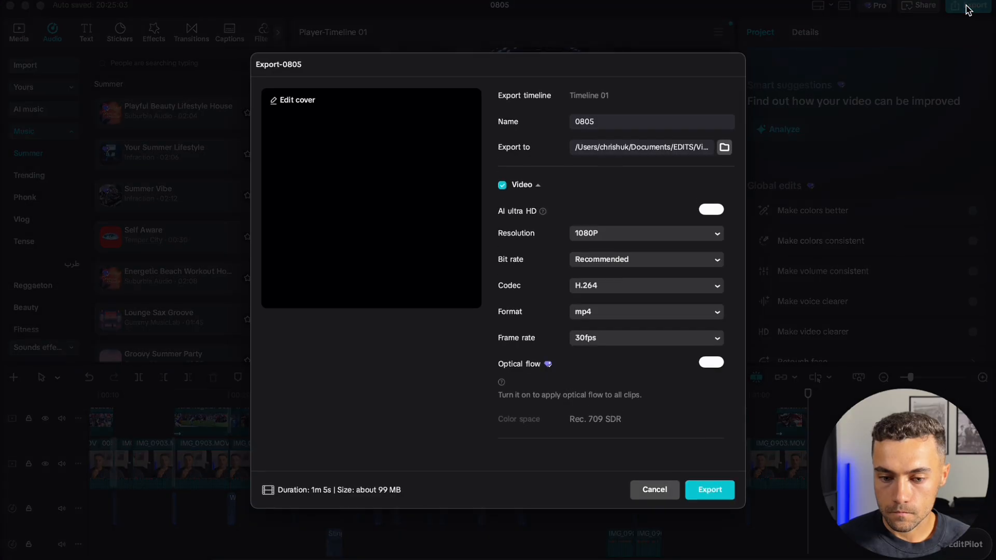
{"action": "left_click", "coordinate": [636, 125]}
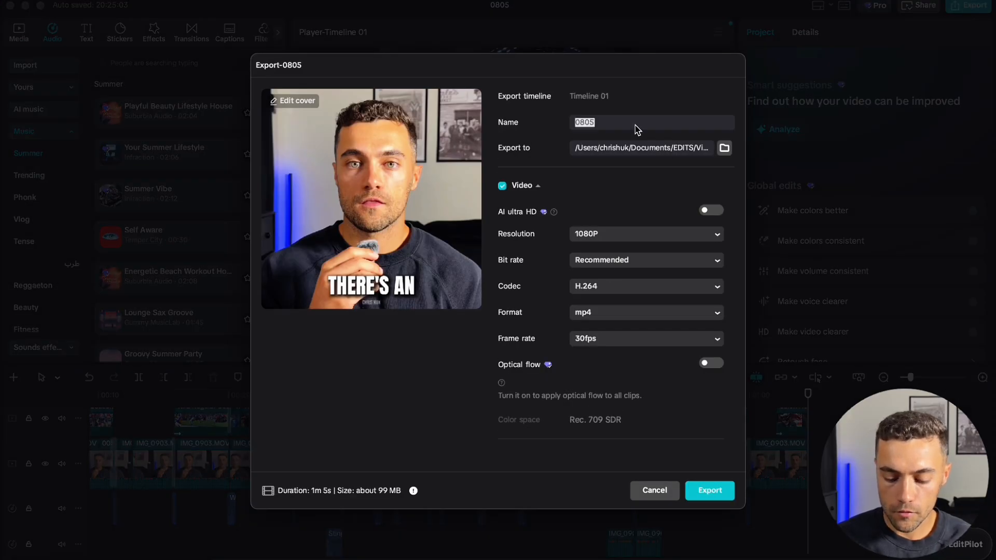
{"action": "type", "text": "Jalen Hurts Edit Demo"}
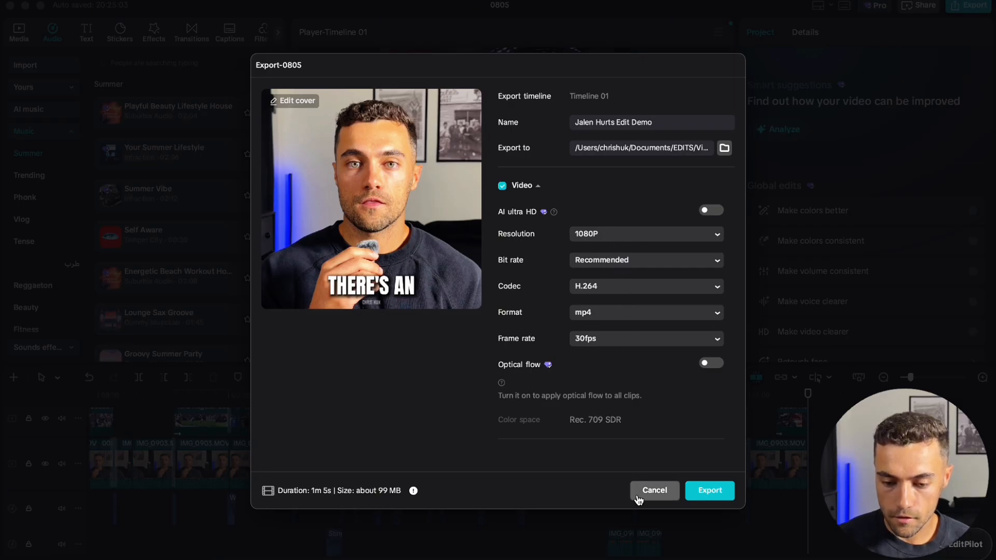
{"action": "left_click", "coordinate": [716, 491]}
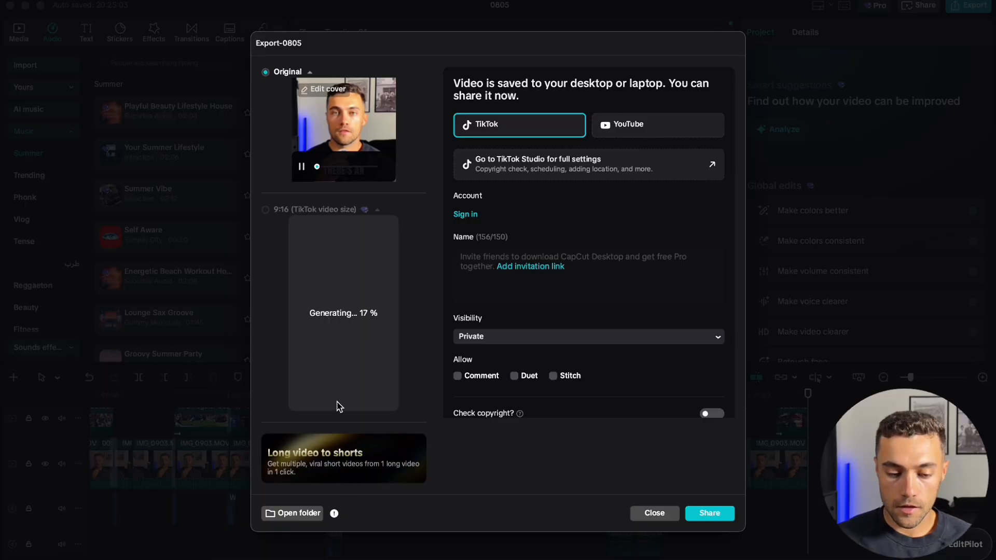
Show the exported Jalen Hurts Edit Demo file in its folder and close the export dialog
{"action": "left_click", "coordinate": [284, 513]}
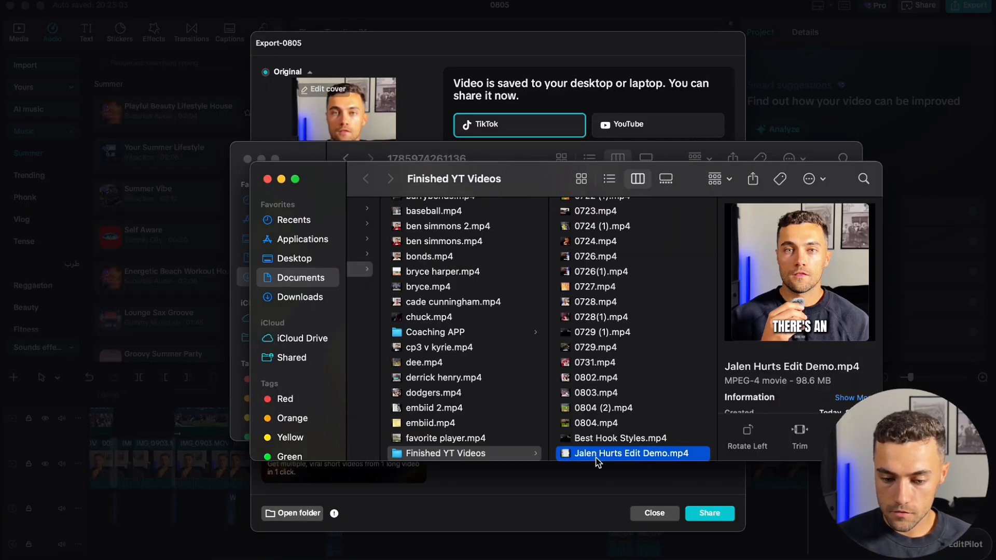
{"action": "left_click", "coordinate": [599, 512]}
{"action": "left_click", "coordinate": [657, 515]}
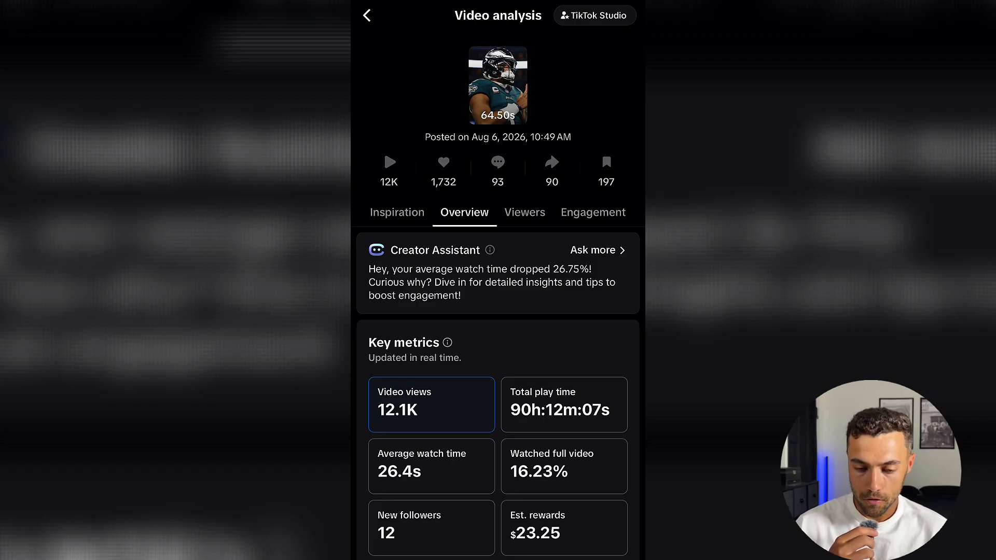
Switch to the TikTok video analysis and examine the posted video's key metrics, retention curve and traffic sources
{"action": "scroll", "coordinate": [498, 311], "scroll_direction": "down", "scroll_amount": 3}
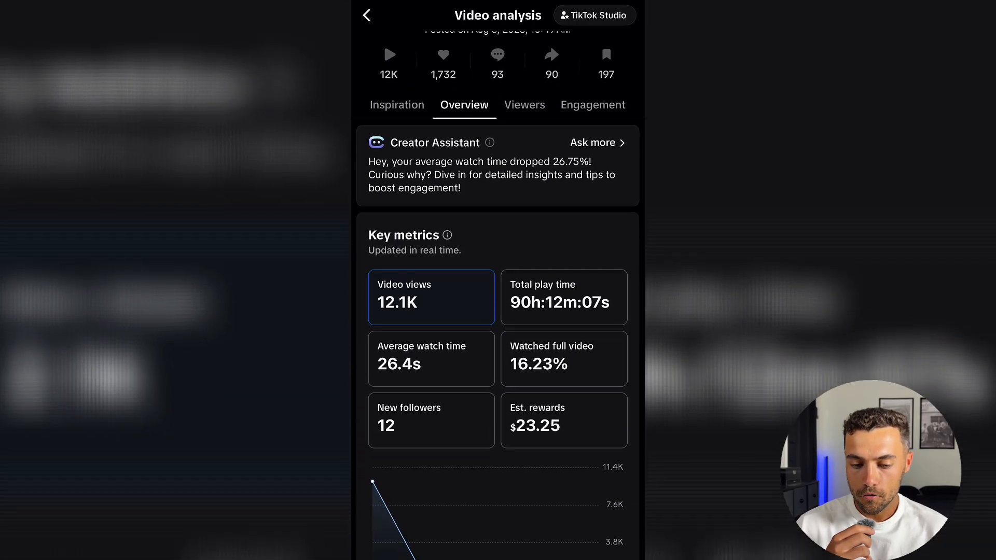
{"action": "scroll", "coordinate": [498, 311], "scroll_direction": "down", "scroll_amount": 3}
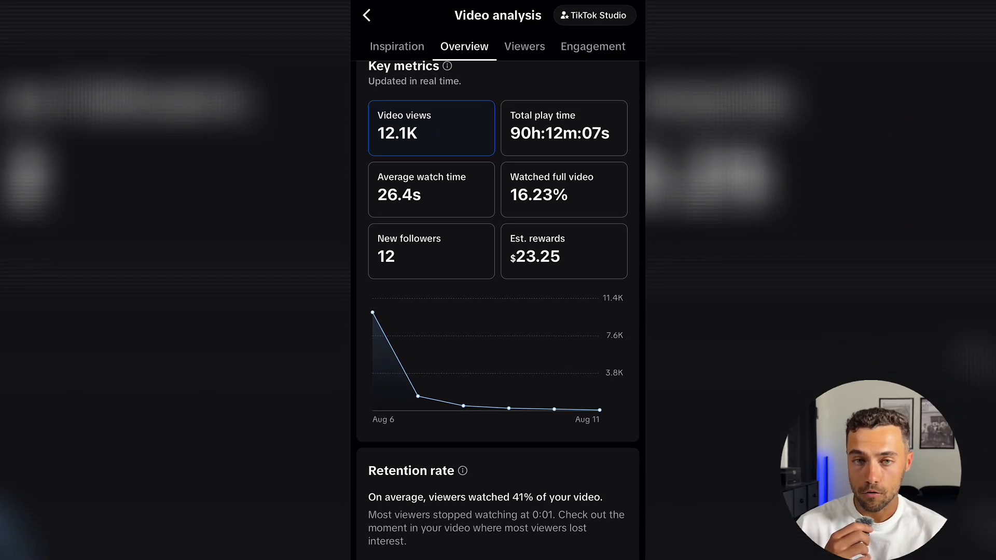
{"action": "scroll", "coordinate": [498, 311], "scroll_direction": "down", "scroll_amount": 6}
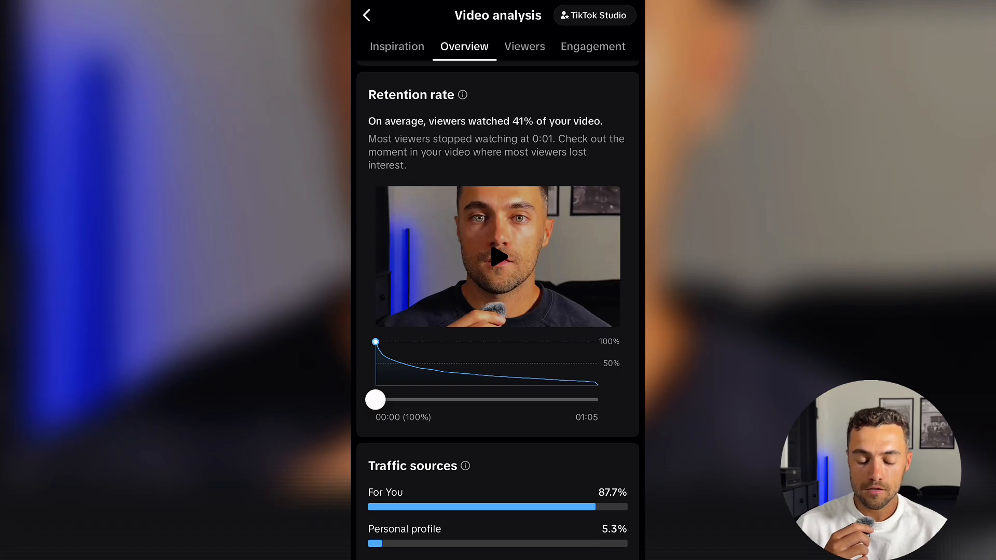
{"action": "scroll", "coordinate": [498, 312], "scroll_direction": "down", "scroll_amount": 1}
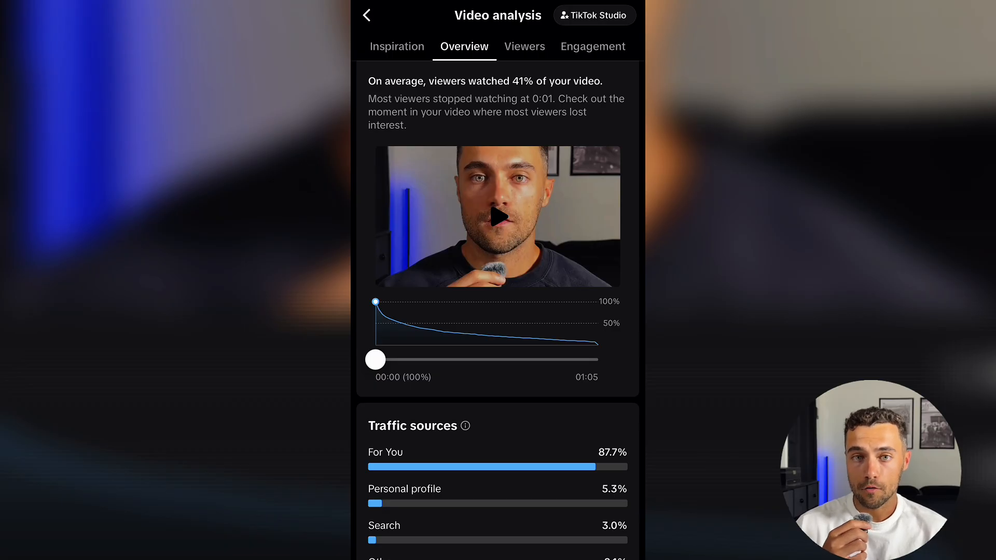
{"action": "left_click_drag", "start_coordinate": [375, 360], "coordinate": [427, 359]}
{"action": "scroll", "coordinate": [498, 311], "scroll_direction": "down", "scroll_amount": 10}
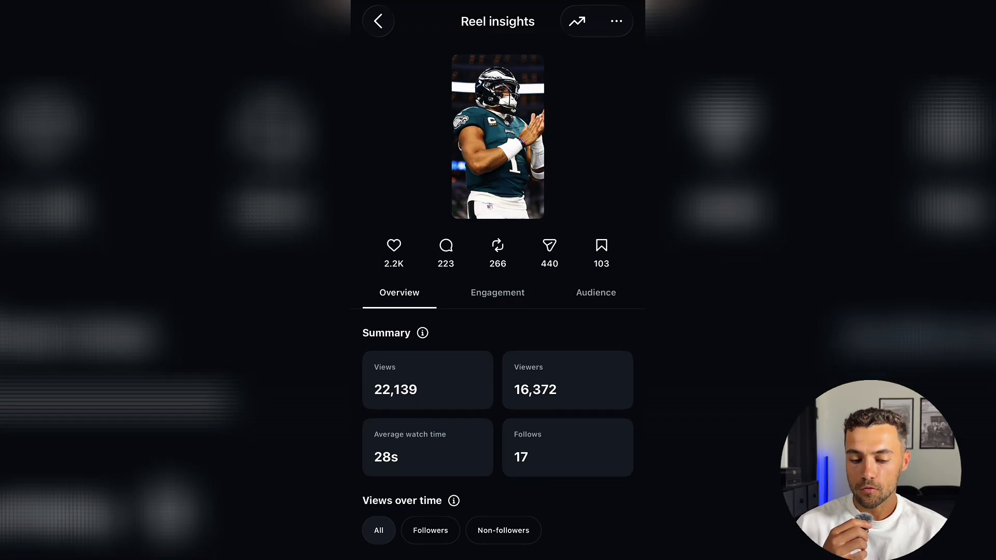
Switch to the Instagram Reel insights and examine the reel's view summary, engagement rates, watch-time curve and view sources
{"action": "scroll", "coordinate": [498, 280], "scroll_direction": "down", "scroll_amount": 10}
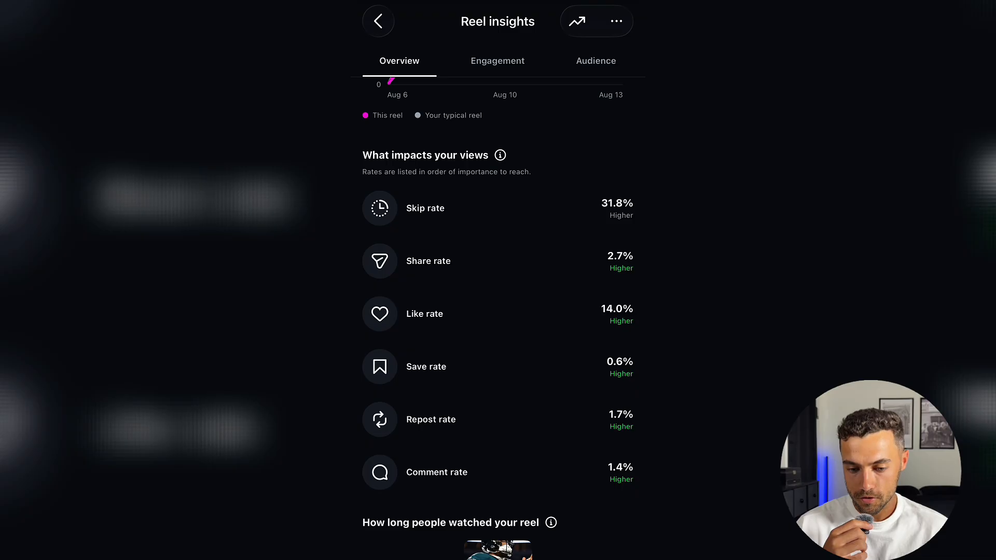
{"action": "scroll", "coordinate": [498, 312], "scroll_direction": "down", "scroll_amount": 7}
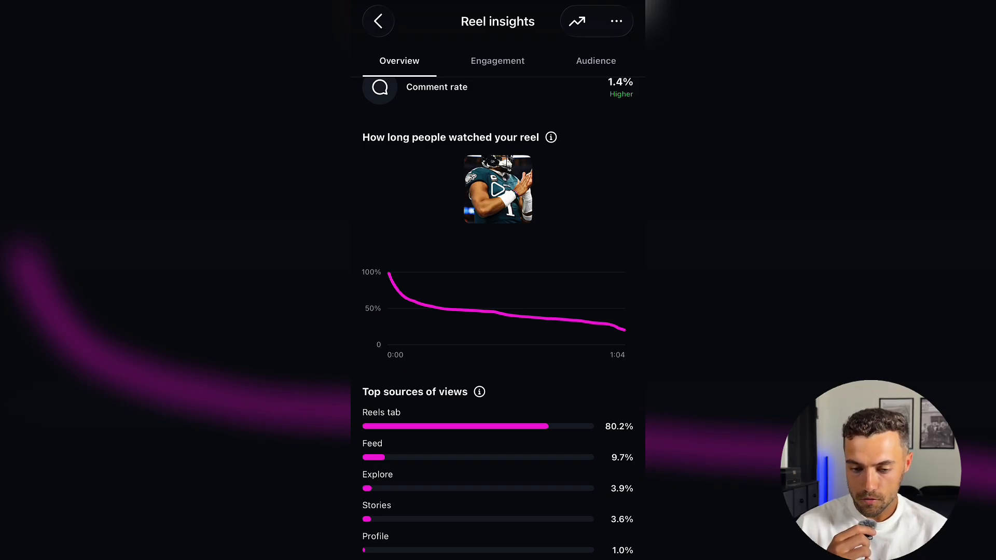
{"action": "left_click_drag", "start_coordinate": [390, 306], "coordinate": [492, 311]}
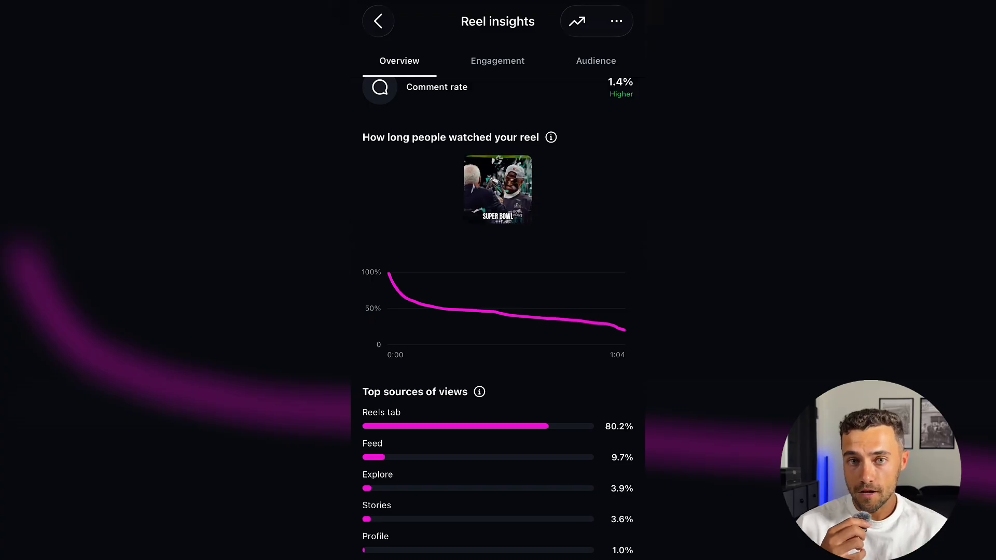
{"action": "scroll", "coordinate": [498, 311], "scroll_direction": "down", "scroll_amount": 2}
{"action": "scroll", "coordinate": [498, 312], "scroll_direction": "up", "scroll_amount": 1}
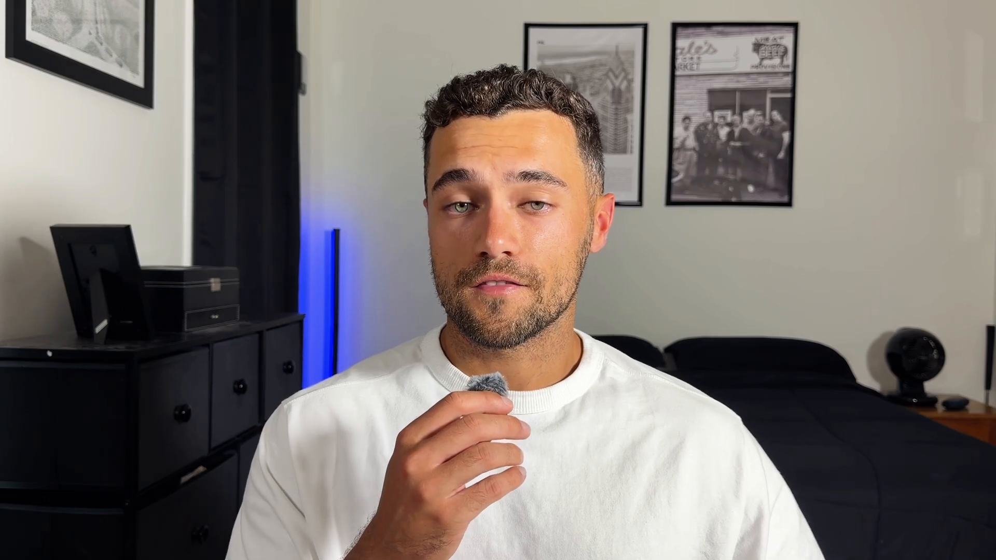